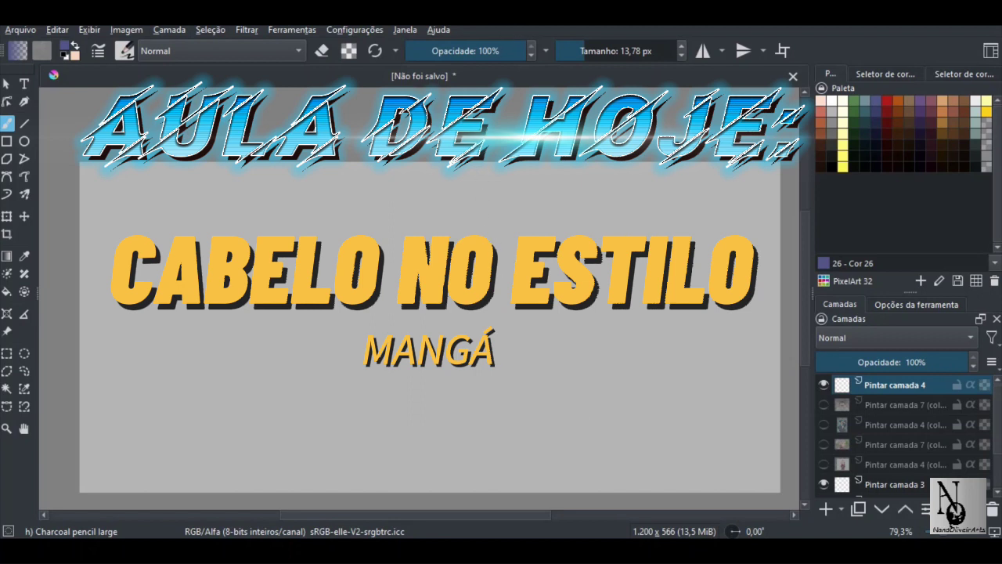
# Make the two colour reference images of the pink-haired character visible on the canvas
pyautogui.click(822, 444)
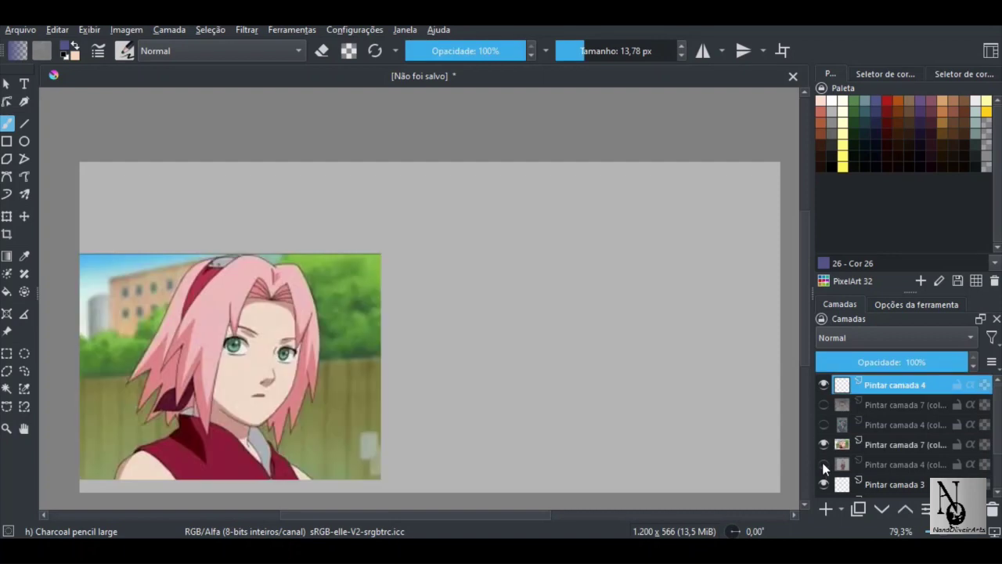
pyautogui.click(822, 464)
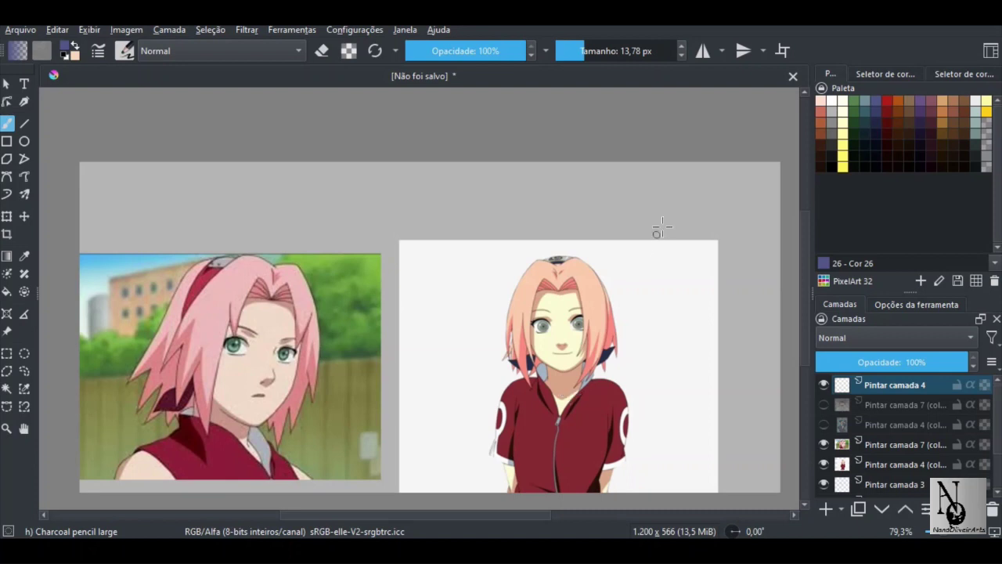
# Outline and hatch the front fringe section on both references in red 45 - Cor 45
pyautogui.click(887, 101)
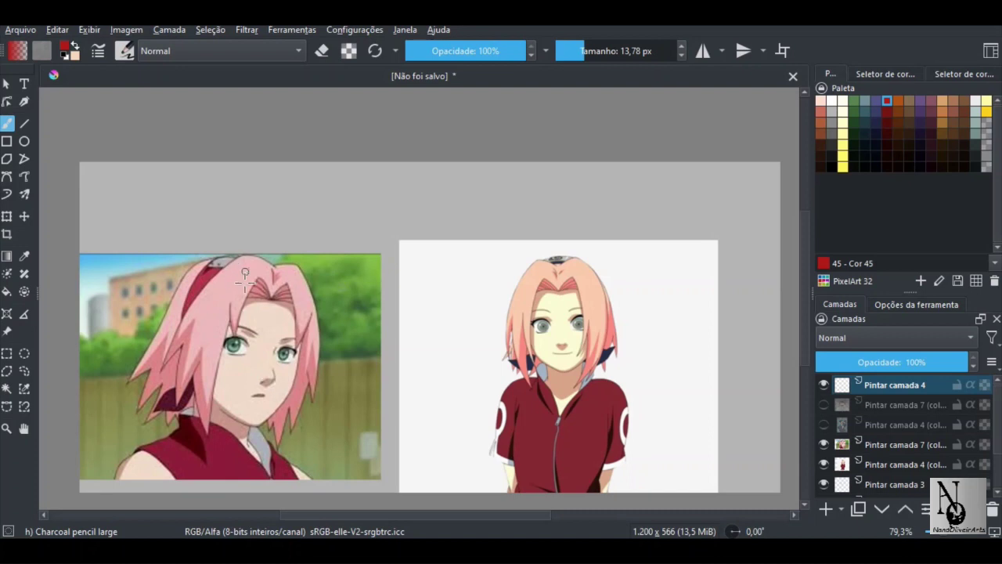
pyautogui.moveTo(572, 313)
pyautogui.mouseDown()
pyautogui.moveTo(593, 275)
pyautogui.moveTo(568, 286)
pyautogui.moveTo(615, 284)
pyautogui.moveTo(696, 254)
pyautogui.moveTo(698, 233)
pyautogui.moveTo(658, 226)
pyautogui.moveTo(645, 250)
pyautogui.moveTo(689, 256)
pyautogui.moveTo(677, 225)
pyautogui.moveTo(652, 253)
pyautogui.moveTo(692, 247)
pyautogui.moveTo(647, 249)
pyautogui.mouseUp()
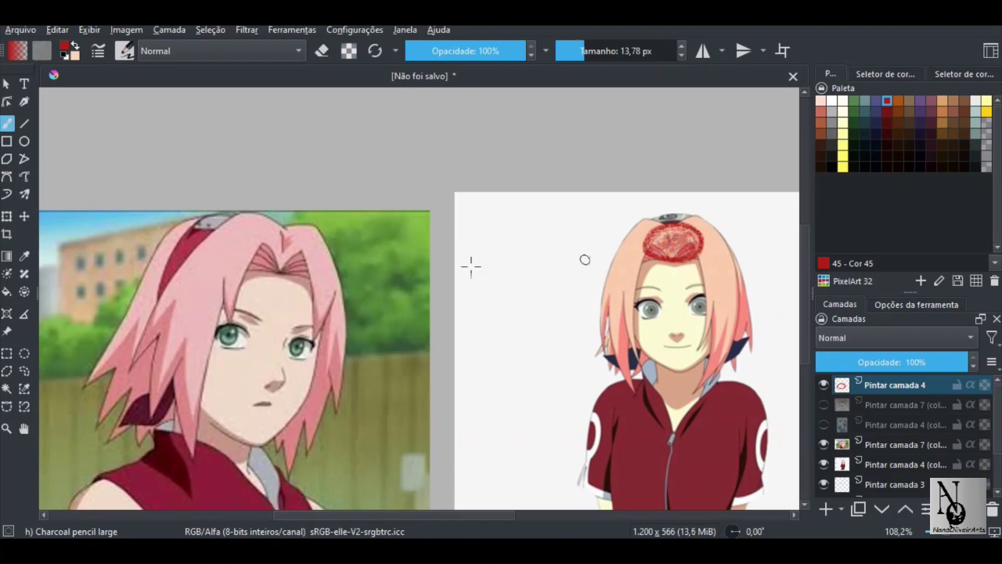
pyautogui.moveTo(248, 266)
pyautogui.mouseDown()
pyautogui.moveTo(309, 268)
pyautogui.moveTo(312, 243)
pyautogui.moveTo(284, 222)
pyautogui.moveTo(256, 234)
pyautogui.moveTo(255, 267)
pyautogui.moveTo(287, 276)
pyautogui.moveTo(306, 236)
pyautogui.moveTo(262, 247)
pyautogui.moveTo(305, 259)
pyautogui.moveTo(310, 252)
pyautogui.moveTo(260, 261)
pyautogui.moveTo(280, 243)
pyautogui.moveTo(254, 243)
pyautogui.mouseUp()
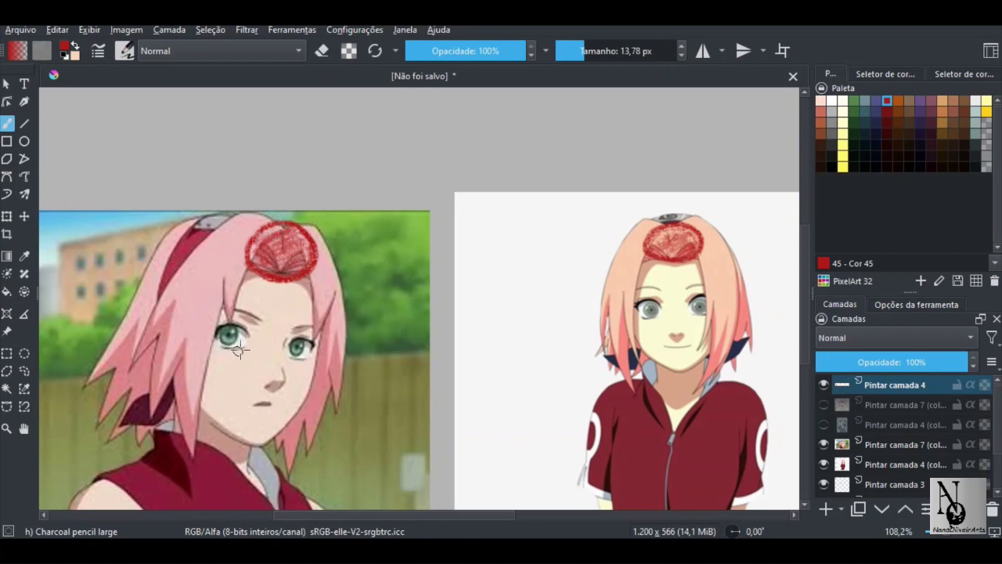
# Outline and hatch the two side hair sections in red on the front-facing reference
pyautogui.moveTo(548, 328); pyautogui.dragTo(547, 301)
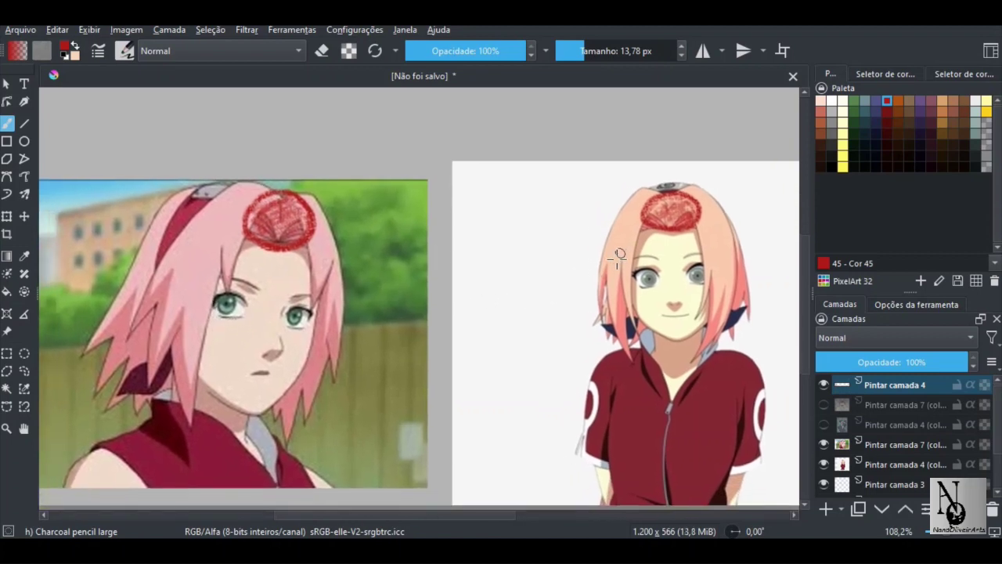
pyautogui.moveTo(640, 229)
pyautogui.mouseDown()
pyautogui.moveTo(628, 296)
pyautogui.moveTo(634, 343)
pyautogui.moveTo(614, 345)
pyautogui.moveTo(599, 298)
pyautogui.moveTo(600, 228)
pyautogui.moveTo(631, 185)
pyautogui.moveTo(654, 192)
pyautogui.moveTo(615, 329)
pyautogui.moveTo(604, 270)
pyautogui.moveTo(631, 197)
pyautogui.moveTo(650, 205)
pyautogui.mouseUp()
pyautogui.moveTo(712, 242)
pyautogui.mouseDown()
pyautogui.moveTo(675, 346)
pyautogui.moveTo(720, 330)
pyautogui.moveTo(723, 296)
pyautogui.moveTo(715, 251)
pyautogui.moveTo(669, 188)
pyautogui.moveTo(658, 201)
pyautogui.moveTo(675, 206)
pyautogui.moveTo(664, 223)
pyautogui.moveTo(696, 232)
pyautogui.moveTo(675, 249)
pyautogui.moveTo(706, 259)
pyautogui.moveTo(697, 295)
pyautogui.moveTo(709, 317)
pyautogui.moveTo(689, 353)
pyautogui.mouseUp()
# Outline and hatch the side hair sections in red on the three-quarter view reference
pyautogui.moveTo(289, 287); pyautogui.dragTo(352, 274)
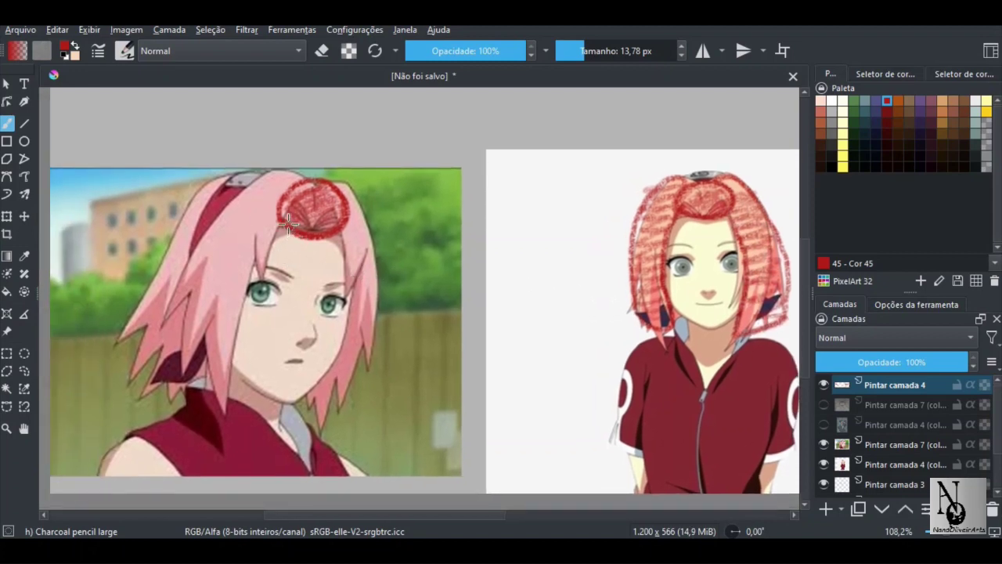
pyautogui.moveTo(285, 224)
pyautogui.mouseDown()
pyautogui.moveTo(217, 363)
pyautogui.moveTo(217, 397)
pyautogui.moveTo(167, 302)
pyautogui.moveTo(265, 176)
pyautogui.moveTo(294, 174)
pyautogui.moveTo(348, 211)
pyautogui.moveTo(345, 307)
pyautogui.moveTo(306, 400)
pyautogui.moveTo(310, 413)
pyautogui.moveTo(351, 385)
pyautogui.moveTo(381, 296)
pyautogui.moveTo(370, 217)
pyautogui.moveTo(344, 193)
pyautogui.mouseUp()
pyautogui.moveTo(319, 387)
pyautogui.mouseDown()
pyautogui.moveTo(367, 358)
pyautogui.moveTo(357, 348)
pyautogui.moveTo(376, 304)
pyautogui.moveTo(357, 279)
pyautogui.moveTo(368, 229)
pyautogui.moveTo(345, 199)
pyautogui.mouseUp()
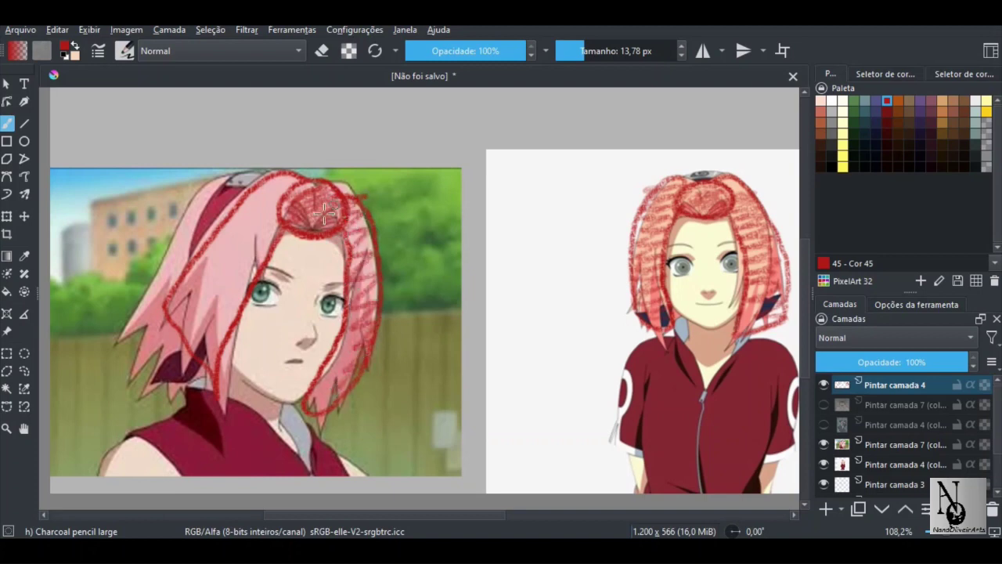
pyautogui.moveTo(188, 298)
pyautogui.mouseDown()
pyautogui.moveTo(212, 317)
pyautogui.moveTo(249, 219)
pyautogui.moveTo(291, 183)
pyautogui.mouseUp()
# Mark the back hair section in red on both references, at the crown and behind the side lock
pyautogui.moveTo(515, 276); pyautogui.dragTo(423, 274)
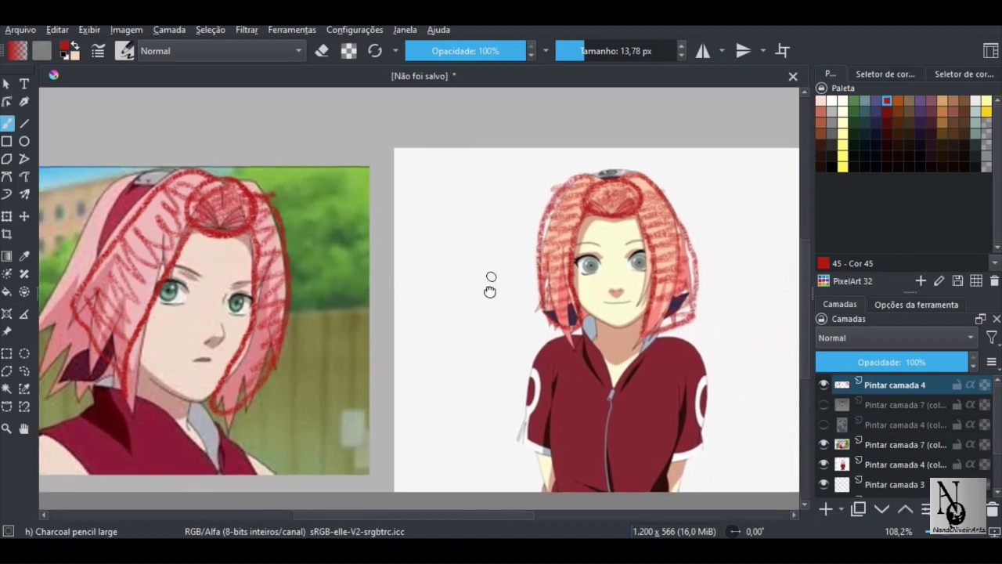
pyautogui.moveTo(602, 200)
pyautogui.mouseDown()
pyautogui.moveTo(619, 180)
pyautogui.moveTo(598, 169)
pyautogui.mouseUp()
pyautogui.hscroll(-4, 559, 230)
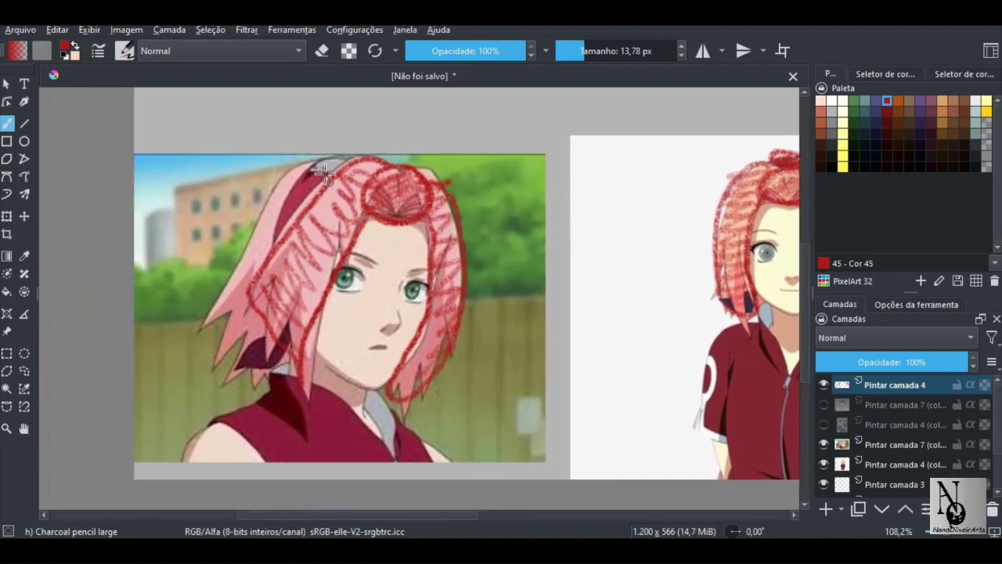
pyautogui.moveTo(276, 249)
pyautogui.mouseDown()
pyautogui.moveTo(249, 295)
pyautogui.moveTo(269, 362)
pyautogui.moveTo(247, 380)
pyautogui.moveTo(214, 348)
pyautogui.moveTo(204, 317)
pyautogui.moveTo(301, 170)
pyautogui.moveTo(340, 159)
pyautogui.moveTo(308, 206)
pyautogui.moveTo(244, 250)
pyautogui.moveTo(228, 280)
pyautogui.moveTo(251, 288)
pyautogui.moveTo(248, 311)
pyautogui.moveTo(221, 338)
pyautogui.moveTo(259, 343)
pyautogui.moveTo(251, 368)
pyautogui.mouseUp()
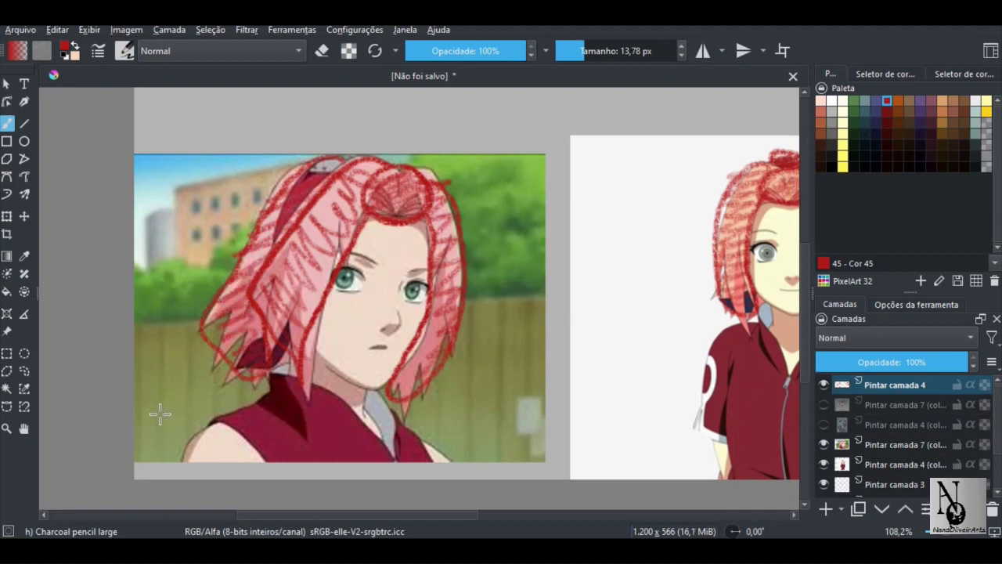
# Handwrite the label "DFRENTE" above the references and link it to the fringe section of both heads
pyautogui.scroll(-3, 258, 294)
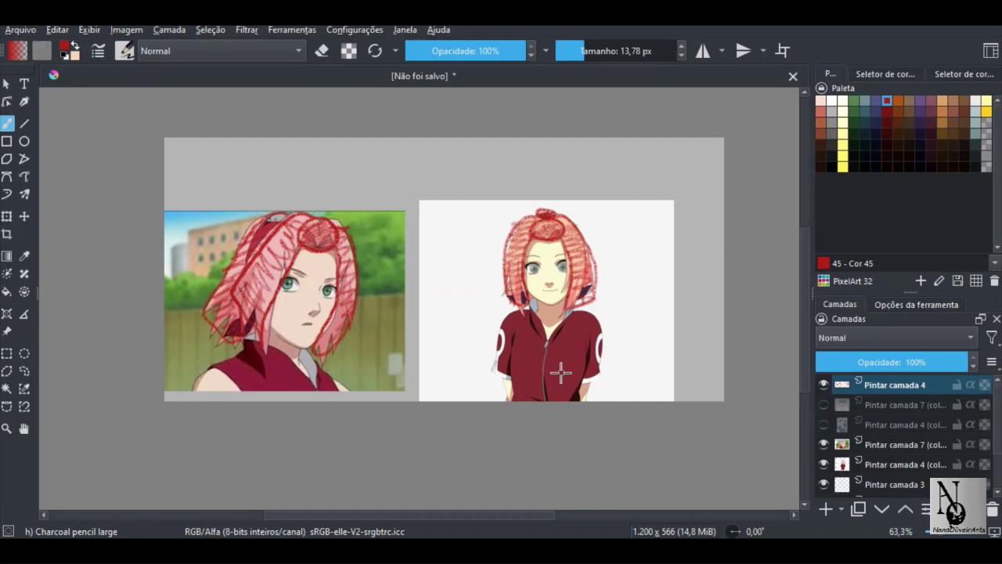
pyautogui.moveTo(413, 255); pyautogui.dragTo(395, 261)
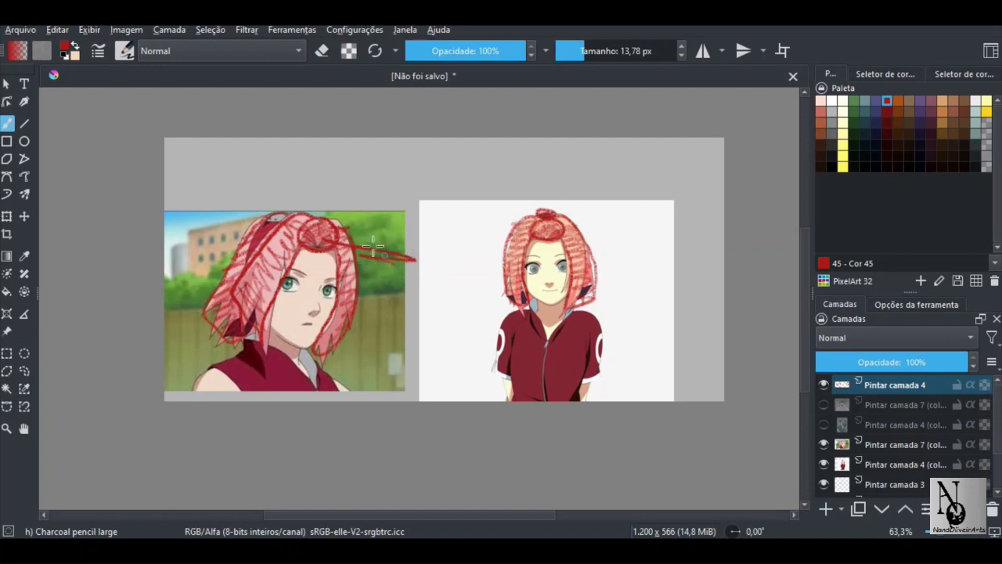
pyautogui.hotkey('ctrl', 'z')
pyautogui.moveTo(338, 228)
pyautogui.mouseDown()
pyautogui.moveTo(422, 198)
pyautogui.moveTo(420, 189)
pyautogui.moveTo(428, 203)
pyautogui.moveTo(428, 176)
pyautogui.moveTo(427, 197)
pyautogui.moveTo(443, 192)
pyautogui.moveTo(441, 174)
pyautogui.moveTo(457, 197)
pyautogui.moveTo(462, 185)
pyautogui.moveTo(481, 190)
pyautogui.moveTo(477, 183)
pyautogui.moveTo(485, 196)
pyautogui.moveTo(530, 182)
pyautogui.mouseUp()
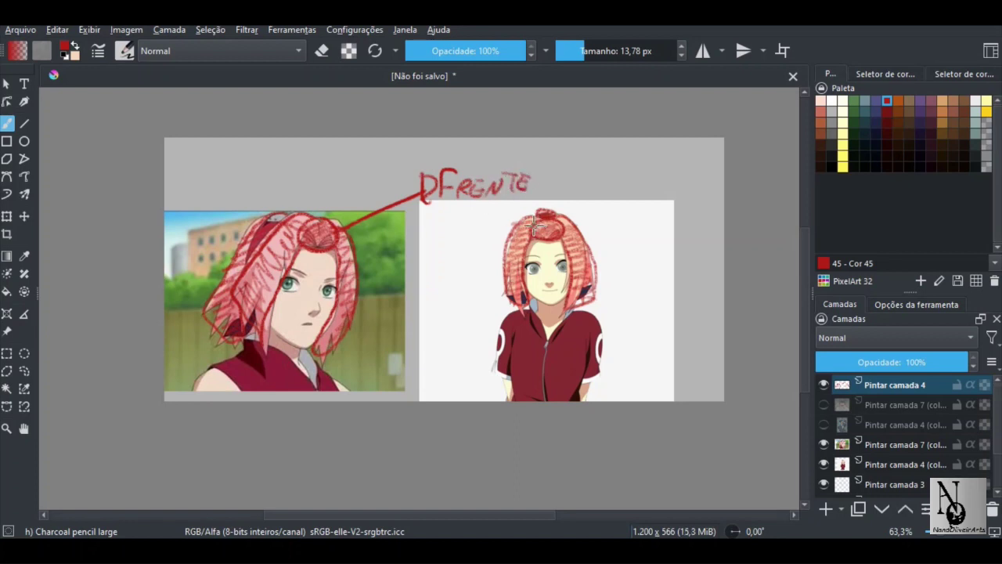
pyautogui.moveTo(540, 216)
pyautogui.mouseDown()
pyautogui.moveTo(473, 205)
pyautogui.moveTo(483, 209)
pyautogui.mouseUp()
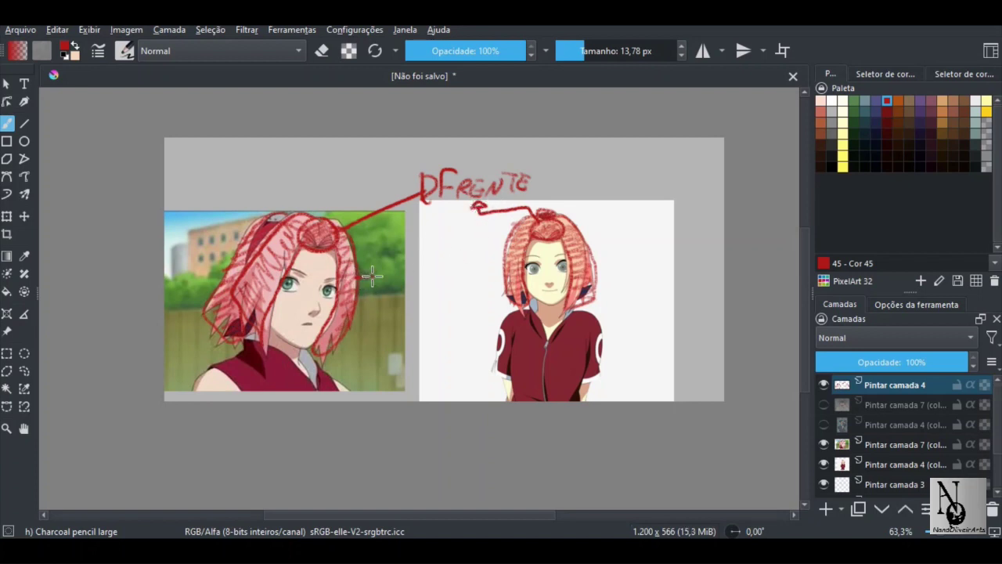
# Handwrite the label "LADOS" between the references and link the side hair sections of both heads to it
pyautogui.moveTo(358, 274); pyautogui.dragTo(383, 296)
pyautogui.moveTo(287, 281)
pyautogui.mouseDown()
pyautogui.moveTo(390, 314)
pyautogui.moveTo(378, 319)
pyautogui.moveTo(411, 313)
pyautogui.moveTo(449, 329)
pyautogui.mouseUp()
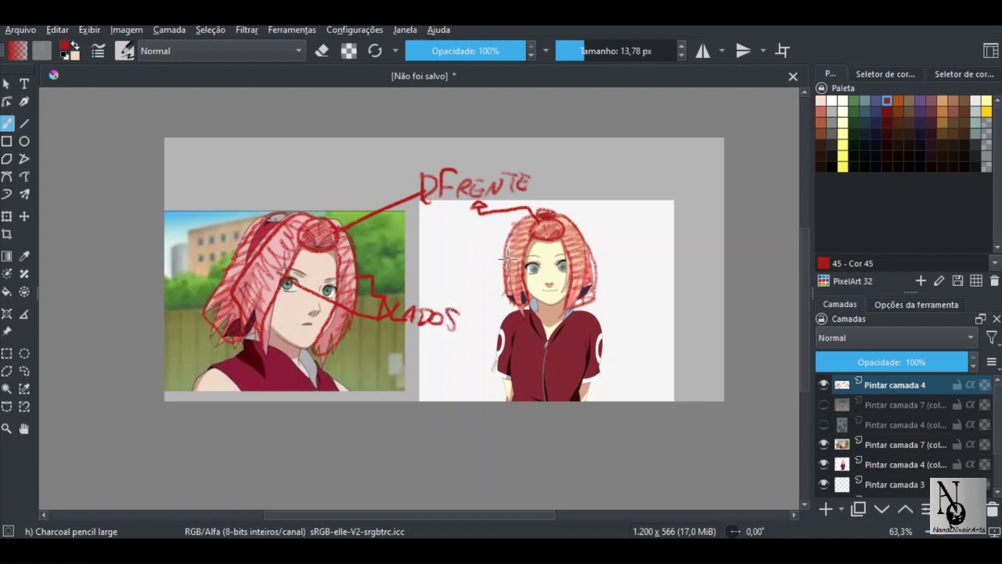
pyautogui.moveTo(517, 251)
pyautogui.mouseDown()
pyautogui.moveTo(477, 255)
pyautogui.moveTo(421, 286)
pyautogui.moveTo(438, 285)
pyautogui.mouseUp()
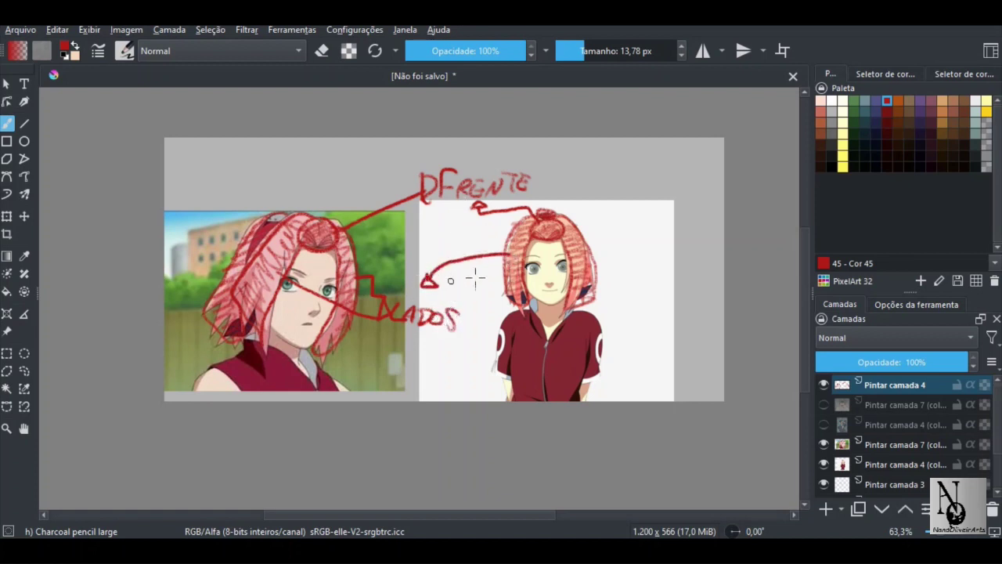
pyautogui.moveTo(592, 238)
pyautogui.mouseDown()
pyautogui.moveTo(508, 229)
pyautogui.moveTo(427, 254)
pyautogui.moveTo(410, 278)
pyautogui.moveTo(426, 293)
pyautogui.mouseUp()
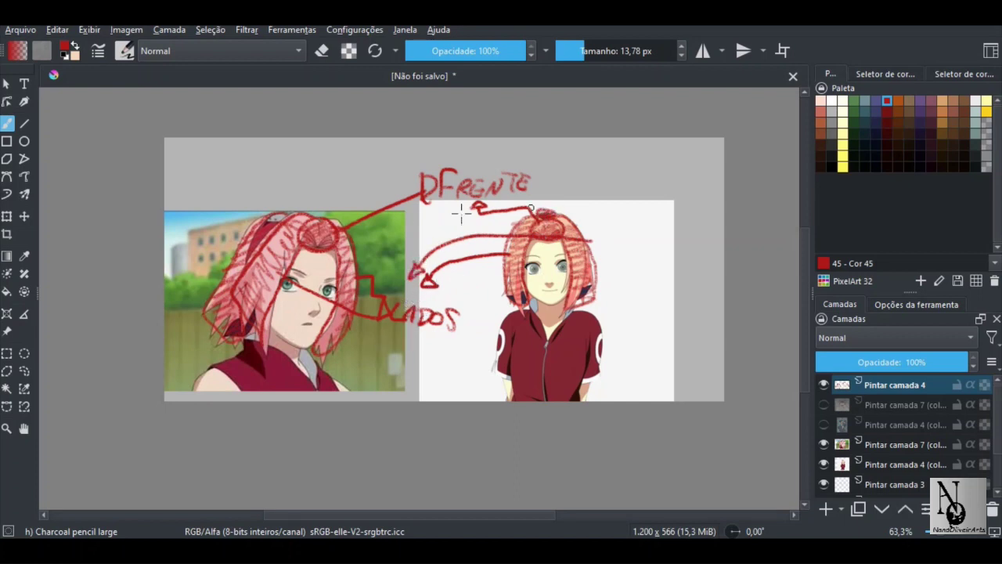
# Handwrite the label "ATRAS" above the three-quarter reference and draw arrows to it from the back hair of both heads
pyautogui.moveTo(272, 218)
pyautogui.mouseDown()
pyautogui.moveTo(279, 199)
pyautogui.moveTo(265, 200)
pyautogui.mouseUp()
pyautogui.moveTo(274, 186)
pyautogui.mouseDown()
pyautogui.moveTo(280, 201)
pyautogui.moveTo(256, 184)
pyautogui.mouseUp()
pyautogui.moveTo(242, 169)
pyautogui.mouseDown()
pyautogui.moveTo(263, 170)
pyautogui.moveTo(262, 183)
pyautogui.mouseUp()
pyautogui.moveTo(263, 166); pyautogui.dragTo(272, 184)
pyautogui.moveTo(279, 169); pyautogui.dragTo(274, 185)
pyautogui.moveTo(279, 169); pyautogui.dragTo(283, 177)
pyautogui.moveTo(298, 170); pyautogui.dragTo(286, 187)
pyautogui.moveTo(226, 188); pyautogui.dragTo(257, 177)
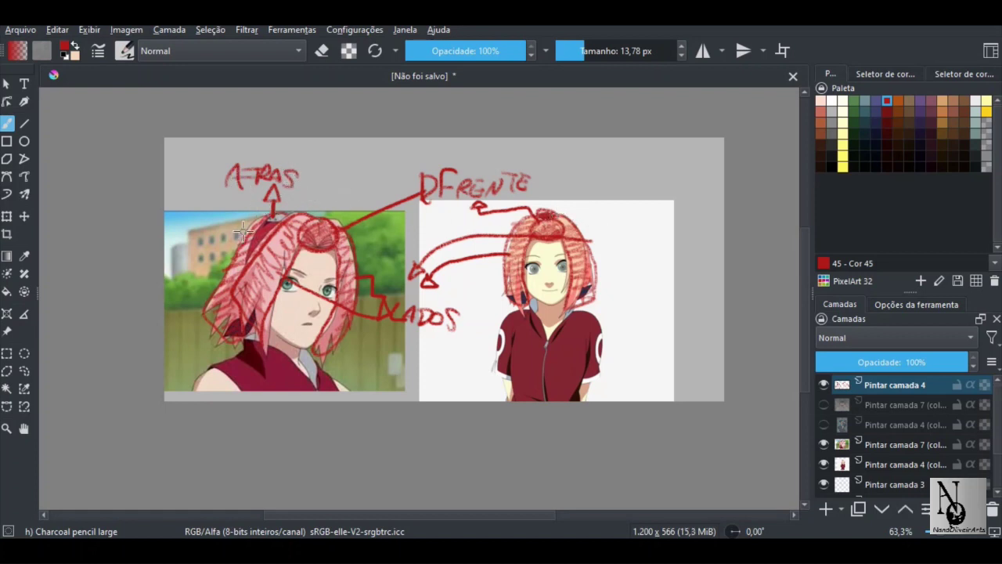
pyautogui.moveTo(244, 230)
pyautogui.mouseDown()
pyautogui.moveTo(264, 203)
pyautogui.moveTo(247, 205)
pyautogui.mouseUp()
pyautogui.moveTo(535, 210)
pyautogui.mouseDown()
pyautogui.moveTo(553, 182)
pyautogui.moveTo(378, 157)
pyautogui.moveTo(326, 161)
pyautogui.moveTo(327, 174)
pyautogui.moveTo(322, 159)
pyautogui.mouseUp()
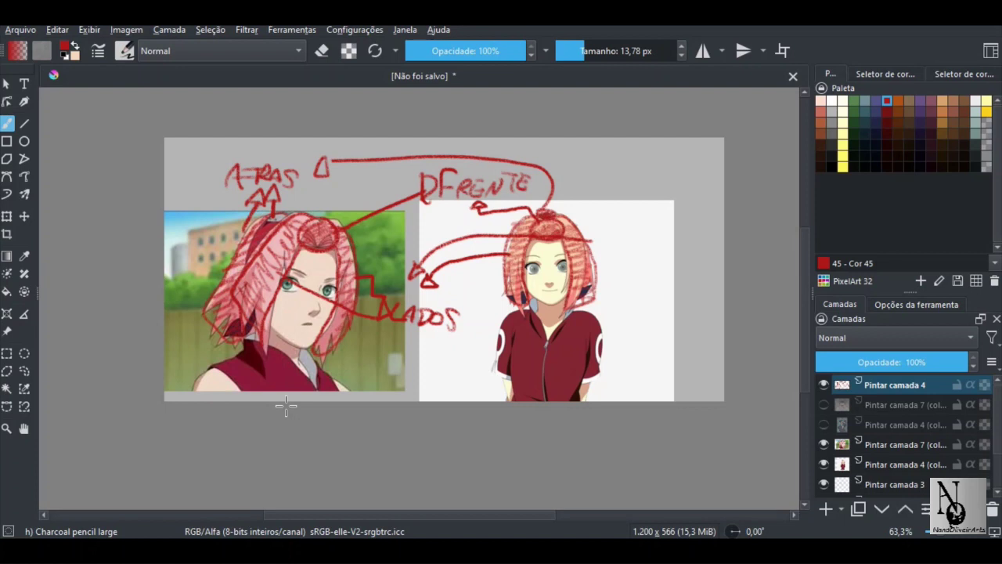
# Replace the red annotation layer with a new empty paint layer and hide the front-facing reference
pyautogui.click(992, 509)
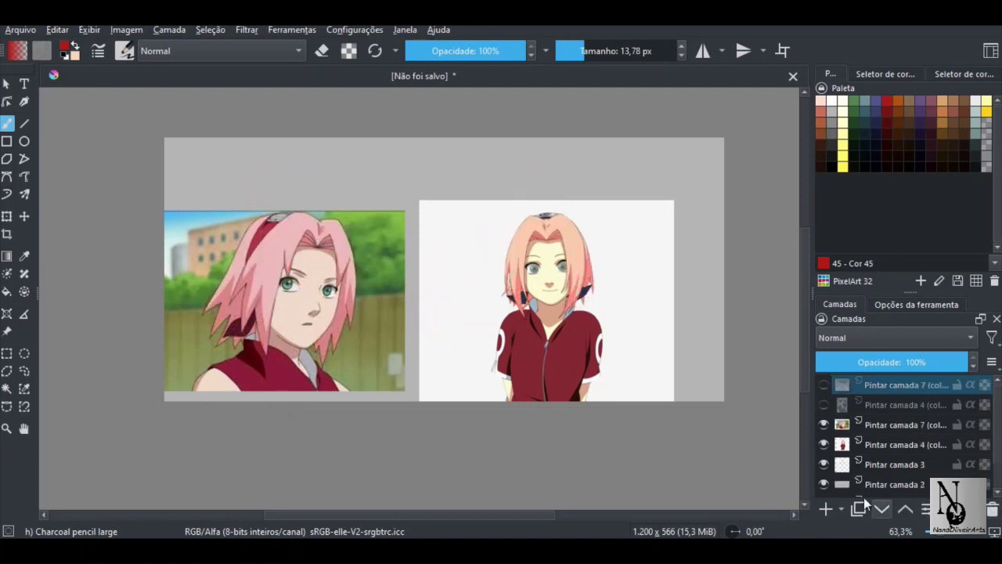
pyautogui.click(825, 508)
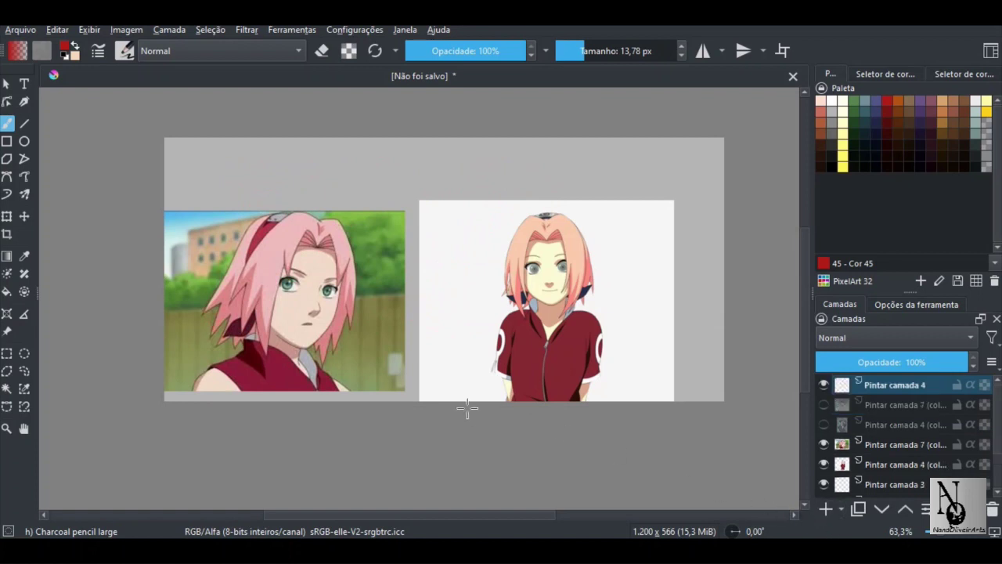
pyautogui.click(823, 465)
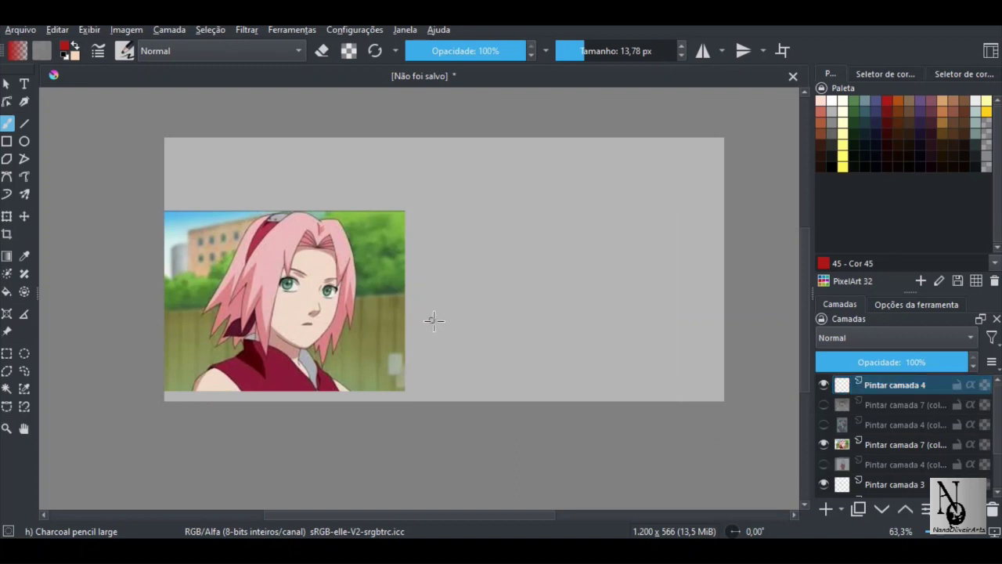
# Sketch the fringe oval and the large left side lock beside the reference in blue 26 - Cor 26
pyautogui.click(875, 101)
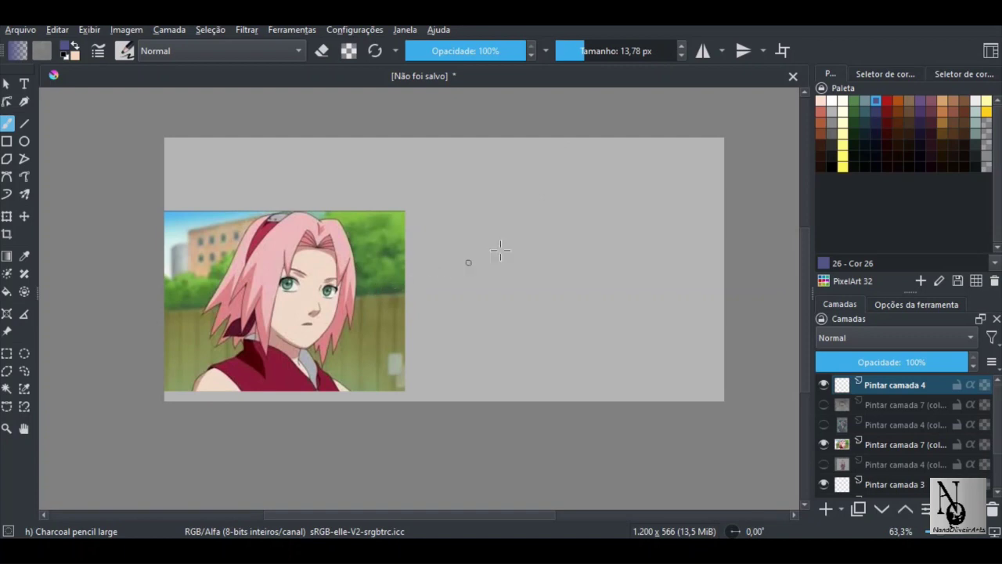
pyautogui.moveTo(482, 293); pyautogui.dragTo(492, 253)
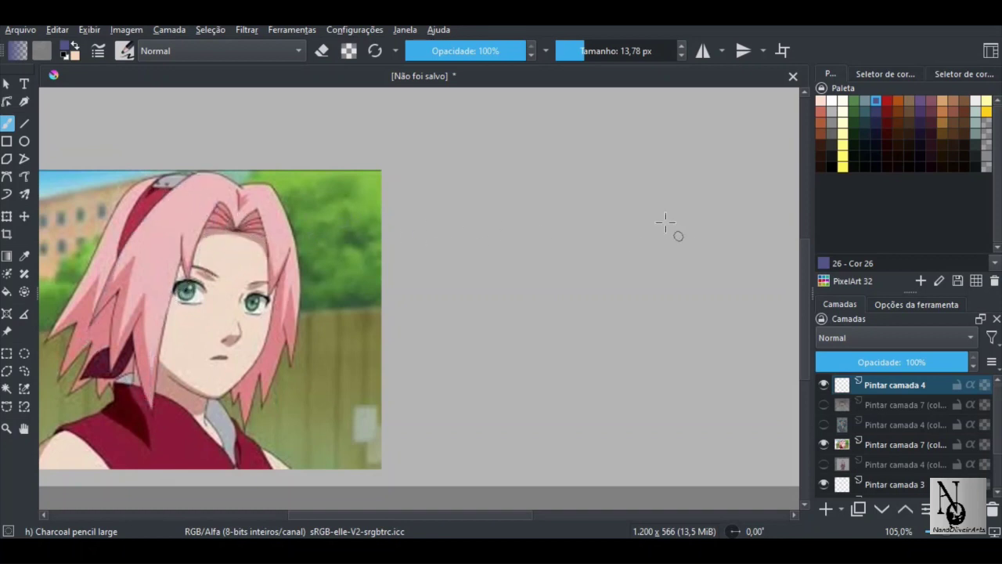
pyautogui.moveTo(665, 223)
pyautogui.mouseDown()
pyautogui.moveTo(623, 204)
pyautogui.moveTo(660, 185)
pyautogui.moveTo(673, 222)
pyautogui.moveTo(640, 221)
pyautogui.moveTo(664, 190)
pyautogui.moveTo(688, 202)
pyautogui.moveTo(635, 217)
pyautogui.moveTo(625, 237)
pyautogui.moveTo(639, 195)
pyautogui.moveTo(586, 319)
pyautogui.moveTo(634, 203)
pyautogui.moveTo(575, 372)
pyautogui.moveTo(602, 265)
pyautogui.moveTo(581, 300)
pyautogui.moveTo(570, 383)
pyautogui.moveTo(465, 291)
pyautogui.moveTo(505, 315)
pyautogui.moveTo(481, 281)
pyautogui.mouseUp()
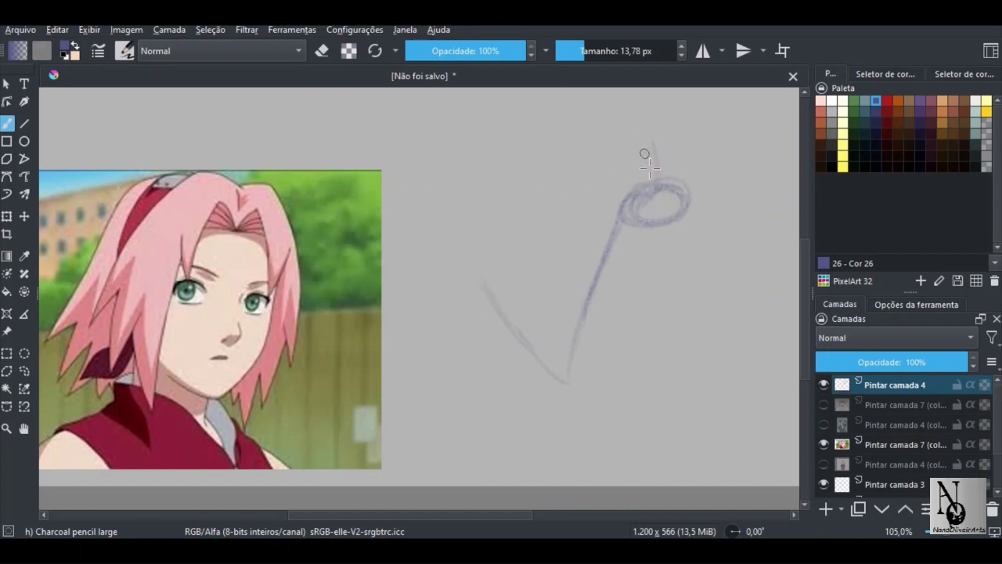
pyautogui.moveTo(649, 167)
pyautogui.mouseDown()
pyautogui.moveTo(650, 141)
pyautogui.moveTo(505, 247)
pyautogui.mouseUp()
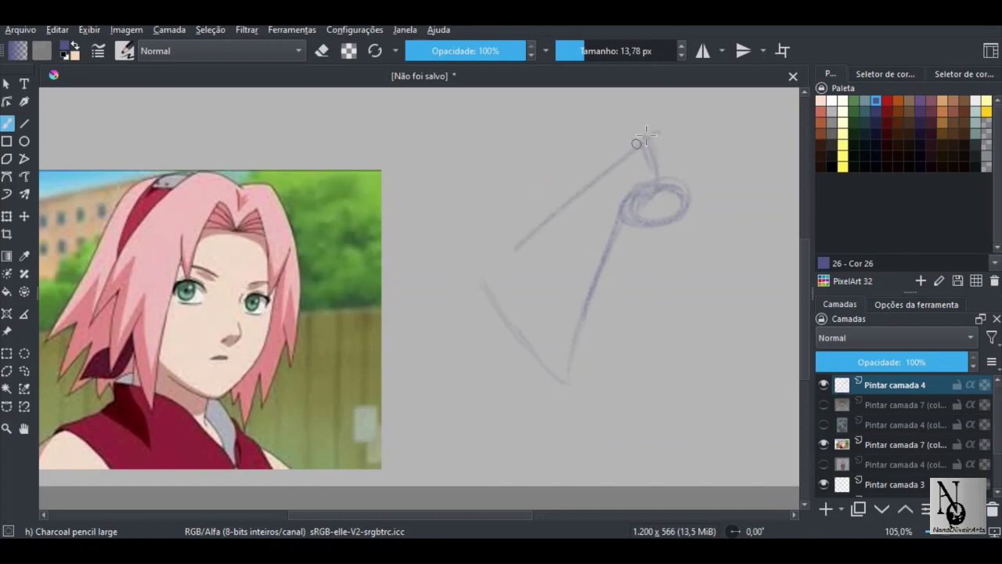
pyautogui.moveTo(654, 133)
pyautogui.mouseDown()
pyautogui.moveTo(528, 241)
pyautogui.moveTo(608, 157)
pyautogui.moveTo(476, 283)
pyautogui.mouseUp()
pyautogui.moveTo(567, 196); pyautogui.dragTo(544, 220)
pyautogui.moveTo(656, 152)
pyautogui.mouseDown()
pyautogui.moveTo(558, 375)
pyautogui.moveTo(558, 401)
pyautogui.mouseUp()
pyautogui.moveTo(508, 318); pyautogui.dragTo(543, 366)
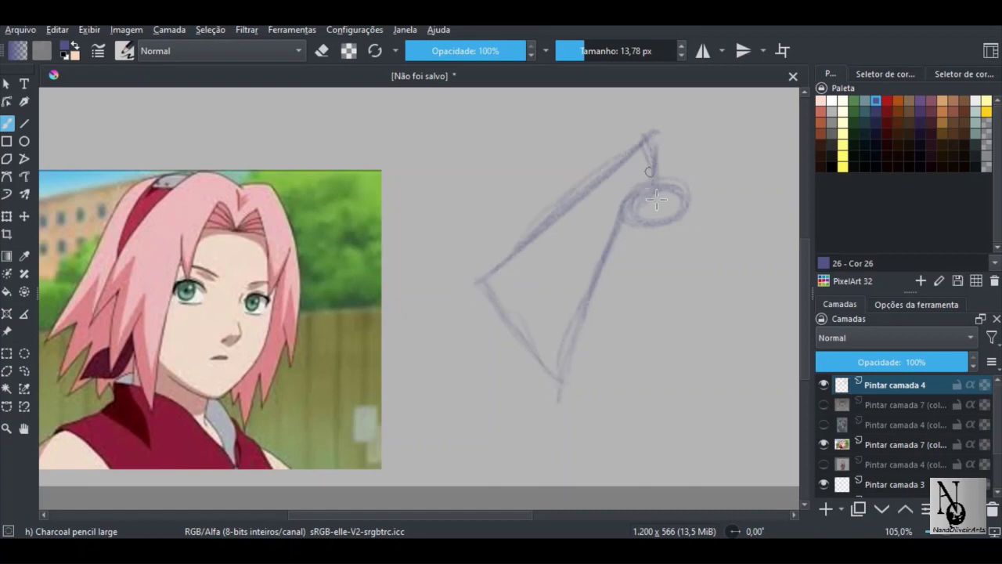
# Sketch the right side lock from the parting down to its pointed tip, mirroring the reference's hair shape
pyautogui.moveTo(654, 167)
pyautogui.mouseDown()
pyautogui.moveTo(603, 165)
pyautogui.moveTo(651, 132)
pyautogui.mouseUp()
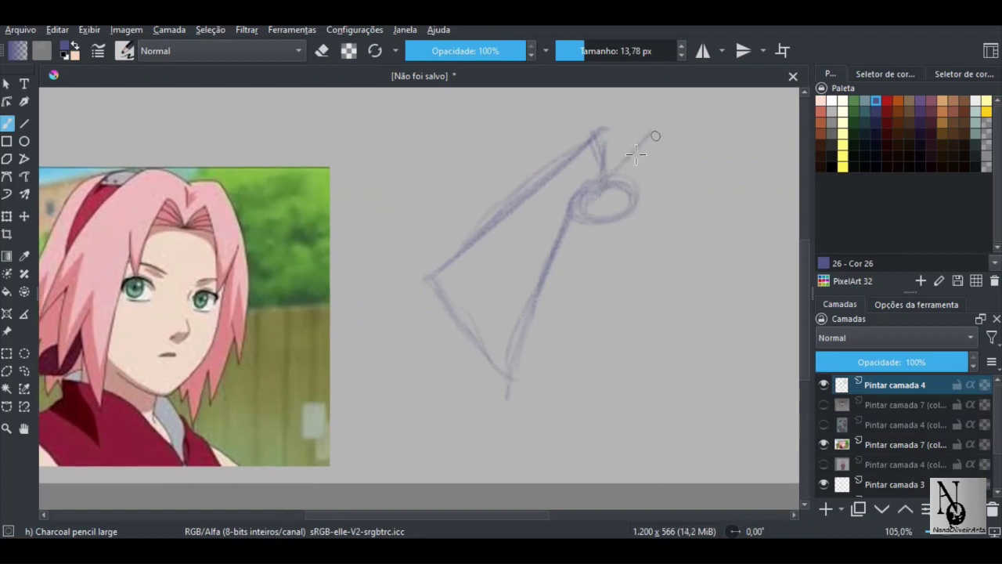
pyautogui.moveTo(613, 169)
pyautogui.mouseDown()
pyautogui.moveTo(656, 125)
pyautogui.moveTo(674, 273)
pyautogui.mouseUp()
pyautogui.moveTo(668, 178); pyautogui.dragTo(676, 296)
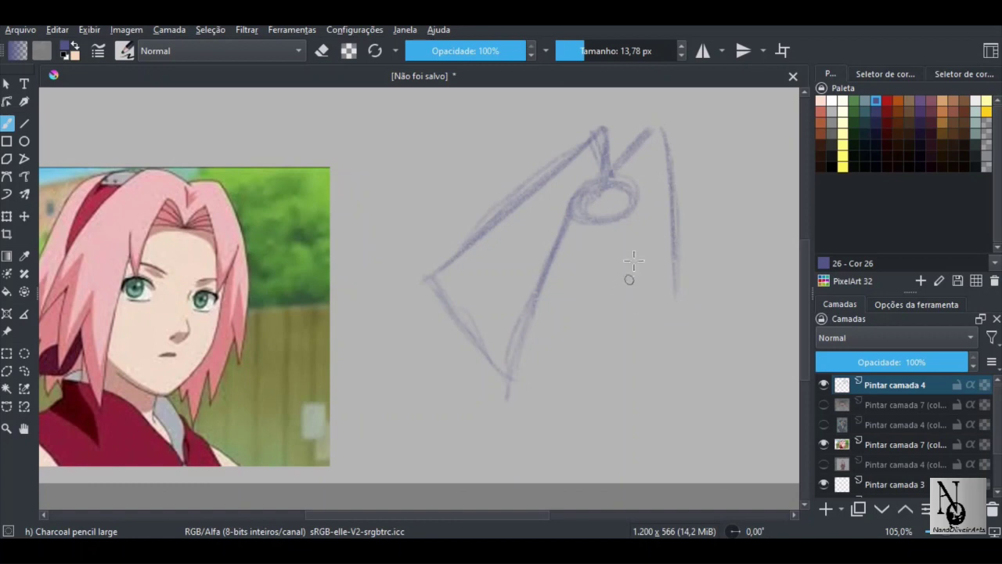
pyautogui.moveTo(612, 176); pyautogui.dragTo(633, 282)
pyautogui.moveTo(629, 206); pyautogui.dragTo(638, 357)
pyautogui.moveTo(631, 259); pyautogui.dragTo(631, 384)
pyautogui.moveTo(682, 228); pyautogui.dragTo(689, 305)
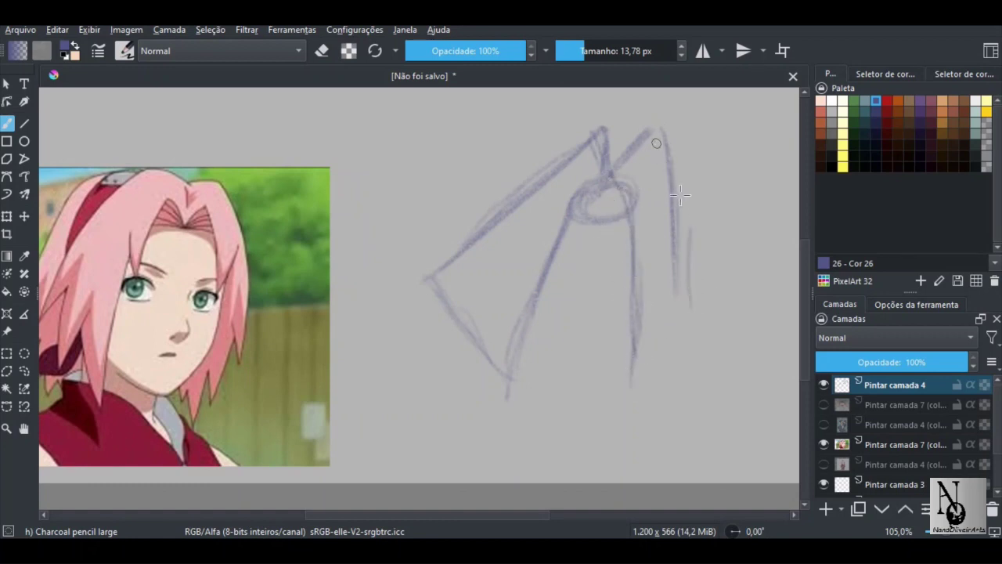
pyautogui.moveTo(658, 142)
pyautogui.mouseDown()
pyautogui.moveTo(711, 299)
pyautogui.moveTo(693, 274)
pyautogui.moveTo(705, 298)
pyautogui.moveTo(640, 395)
pyautogui.mouseUp()
pyautogui.moveTo(679, 333); pyautogui.dragTo(632, 387)
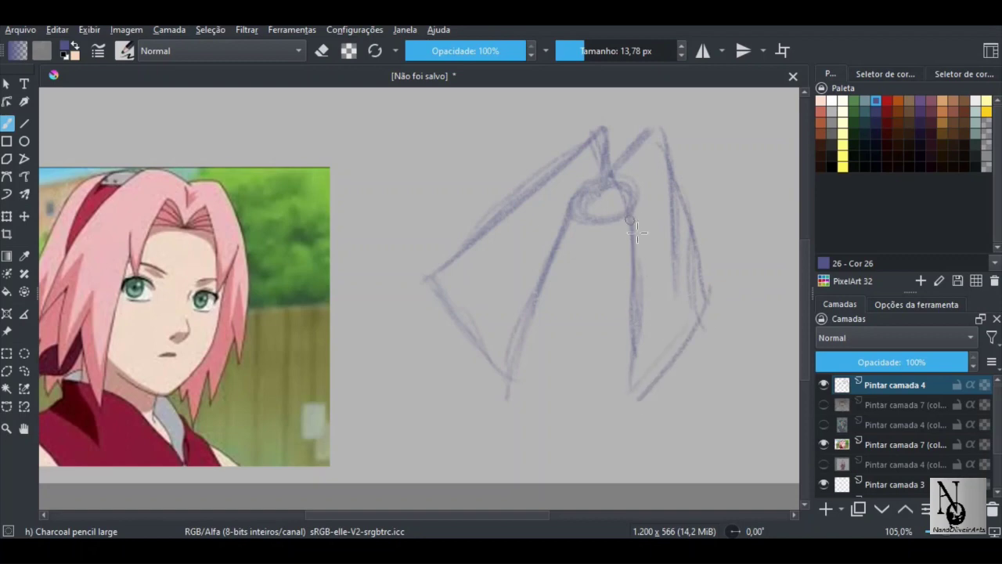
# Reinforce the lines of the fringe oval and the left side lock in the sketch
pyautogui.moveTo(570, 209)
pyautogui.mouseDown()
pyautogui.moveTo(609, 221)
pyautogui.moveTo(594, 184)
pyautogui.moveTo(587, 233)
pyautogui.mouseUp()
pyautogui.moveTo(538, 264); pyautogui.dragTo(506, 373)
pyautogui.moveTo(468, 236); pyautogui.dragTo(598, 138)
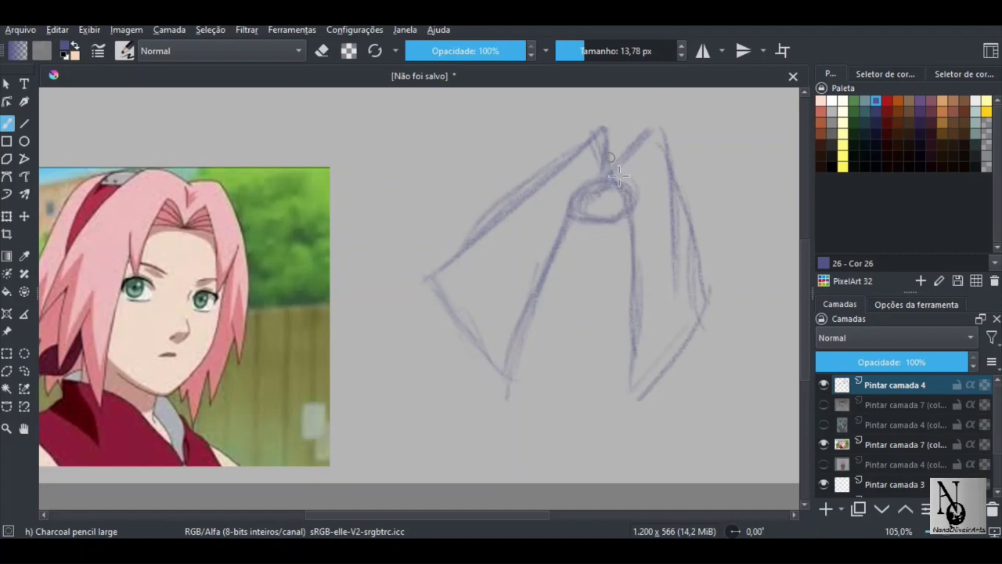
pyautogui.moveTo(549, 236)
pyautogui.mouseDown()
pyautogui.moveTo(597, 237)
pyautogui.moveTo(601, 218)
pyautogui.mouseUp()
# Sketch the rounded back-hair outline from the parting around the outside of the left lock to its tip
pyautogui.moveTo(666, 153)
pyautogui.mouseDown()
pyautogui.moveTo(548, 199)
pyautogui.moveTo(593, 164)
pyautogui.moveTo(529, 210)
pyautogui.moveTo(492, 268)
pyautogui.mouseUp()
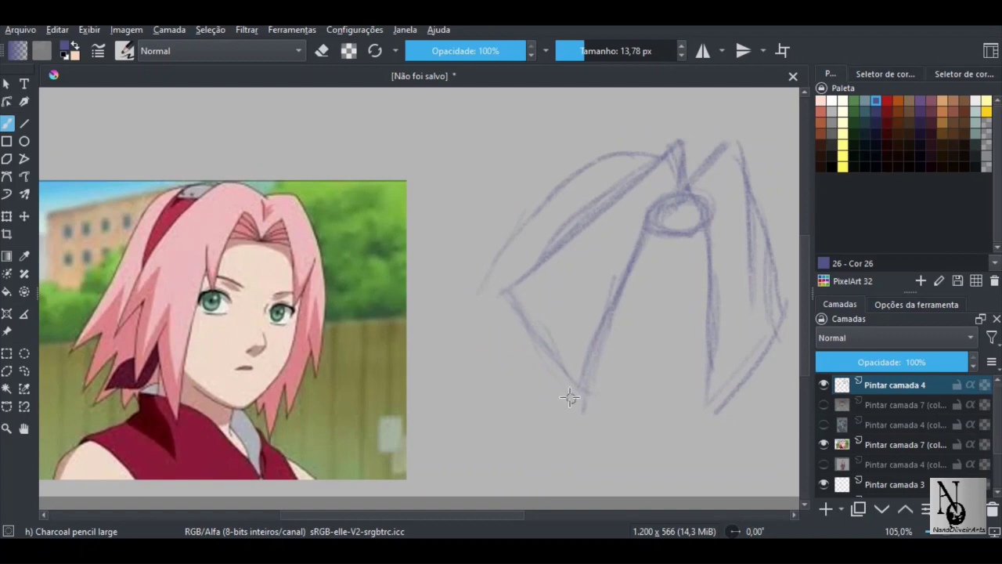
pyautogui.moveTo(569, 398)
pyautogui.mouseDown()
pyautogui.moveTo(514, 386)
pyautogui.moveTo(486, 325)
pyautogui.moveTo(521, 237)
pyautogui.moveTo(561, 190)
pyautogui.mouseUp()
pyautogui.moveTo(661, 158)
pyautogui.mouseDown()
pyautogui.moveTo(600, 166)
pyautogui.moveTo(513, 239)
pyautogui.moveTo(489, 289)
pyautogui.mouseUp()
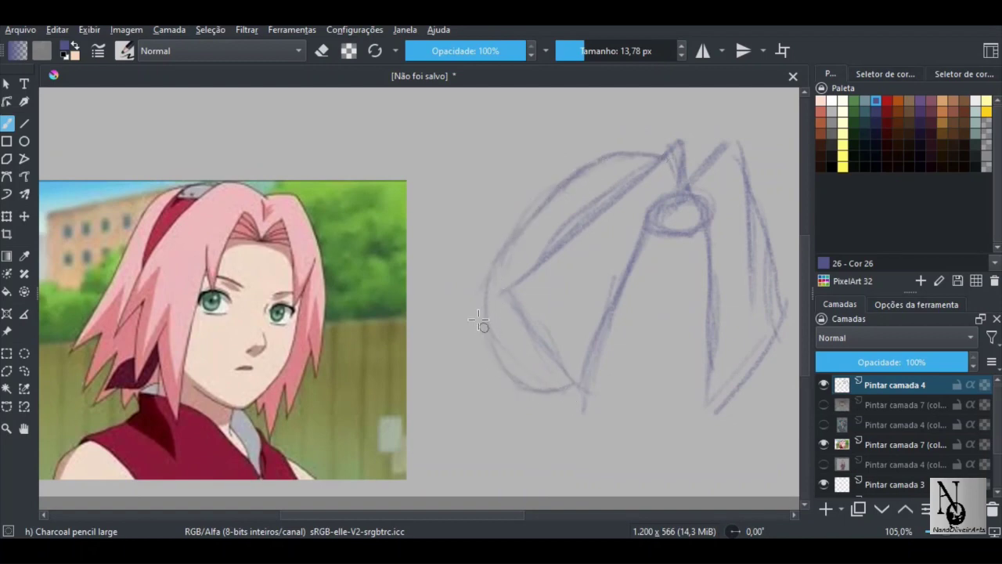
# Reinforce the upper curve of the back-hair outline around the left lock
pyautogui.moveTo(661, 160); pyautogui.dragTo(514, 252)
pyautogui.moveTo(600, 213); pyautogui.dragTo(583, 155)
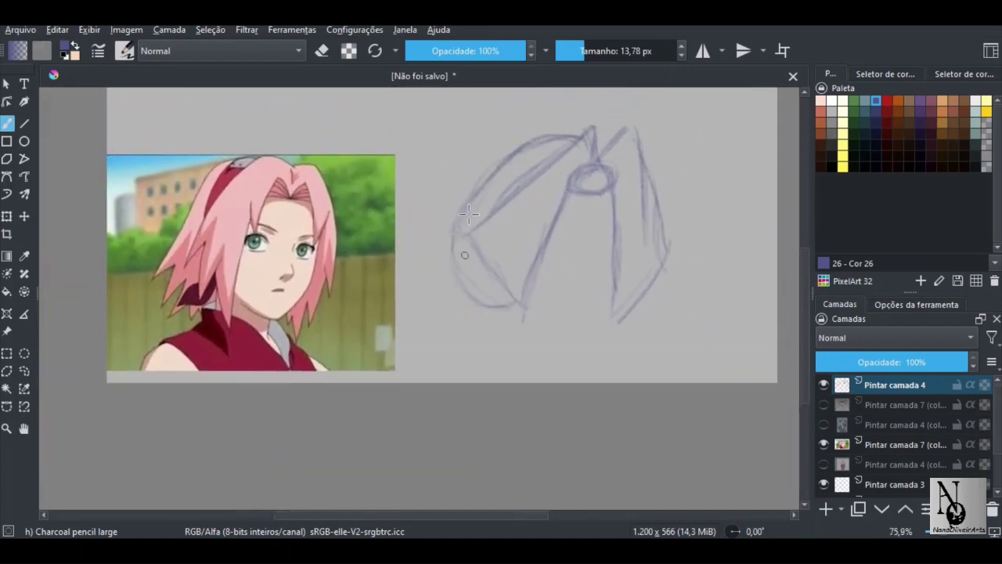
pyautogui.scroll(-1, 468, 276)
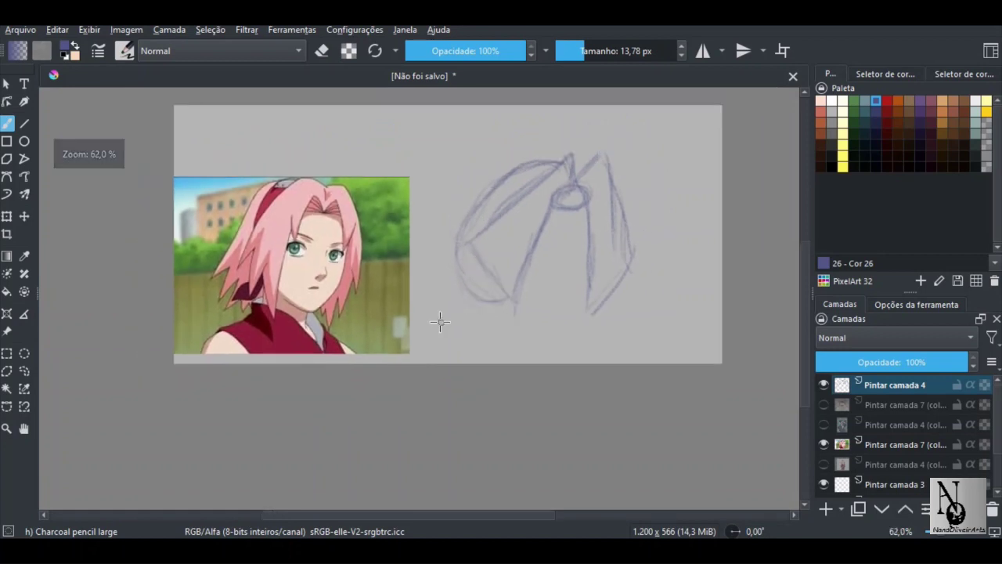
pyautogui.scroll(3, 469, 282)
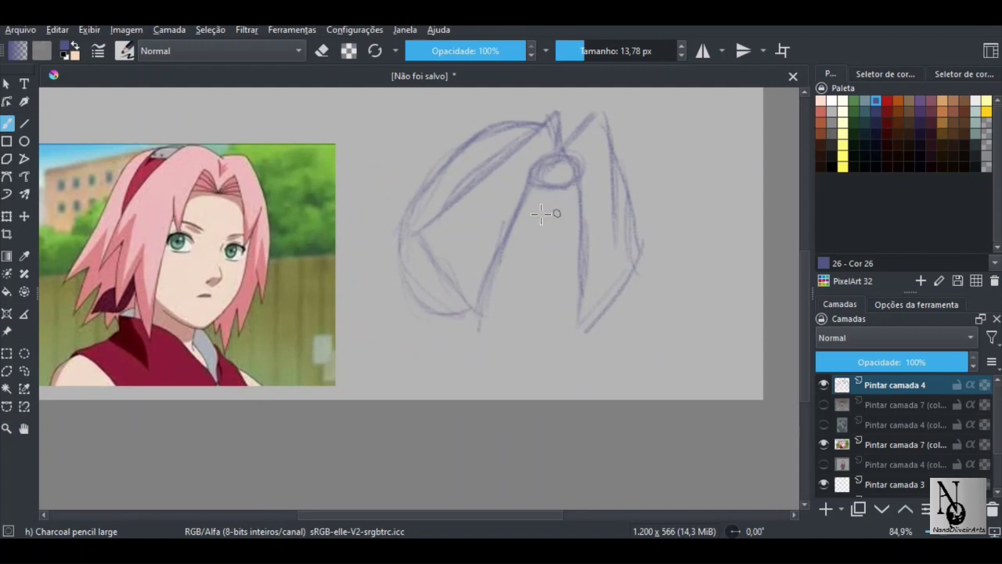
# Reinforce the fringe's lower edge and sketch simple eyes, nose, mouth and a pointed jawline between the side locks
pyautogui.moveTo(572, 185)
pyautogui.mouseDown()
pyautogui.moveTo(531, 183)
pyautogui.moveTo(582, 185)
pyautogui.moveTo(537, 187)
pyautogui.mouseUp()
pyautogui.moveTo(520, 251)
pyautogui.mouseDown()
pyautogui.moveTo(554, 261)
pyautogui.moveTo(573, 236)
pyautogui.moveTo(560, 257)
pyautogui.moveTo(554, 245)
pyautogui.moveTo(539, 288)
pyautogui.moveTo(544, 273)
pyautogui.moveTo(547, 285)
pyautogui.moveTo(559, 275)
pyautogui.moveTo(555, 256)
pyautogui.moveTo(569, 283)
pyautogui.moveTo(558, 293)
pyautogui.moveTo(533, 286)
pyautogui.moveTo(533, 308)
pyautogui.moveTo(554, 308)
pyautogui.moveTo(533, 301)
pyautogui.moveTo(554, 302)
pyautogui.moveTo(524, 321)
pyautogui.mouseUp()
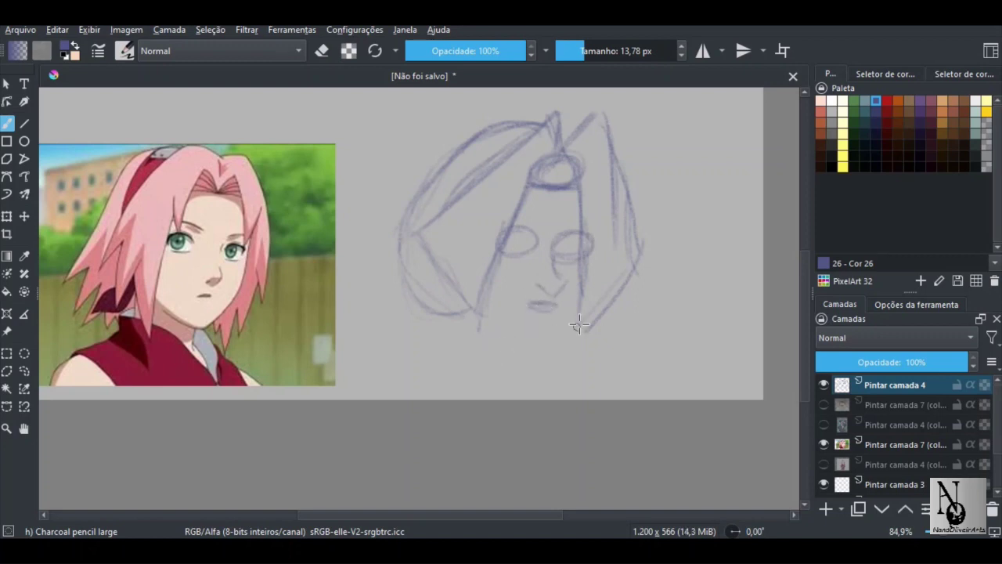
pyautogui.moveTo(580, 317)
pyautogui.mouseDown()
pyautogui.moveTo(548, 358)
pyautogui.moveTo(487, 324)
pyautogui.moveTo(480, 304)
pyautogui.moveTo(443, 321)
pyautogui.mouseUp()
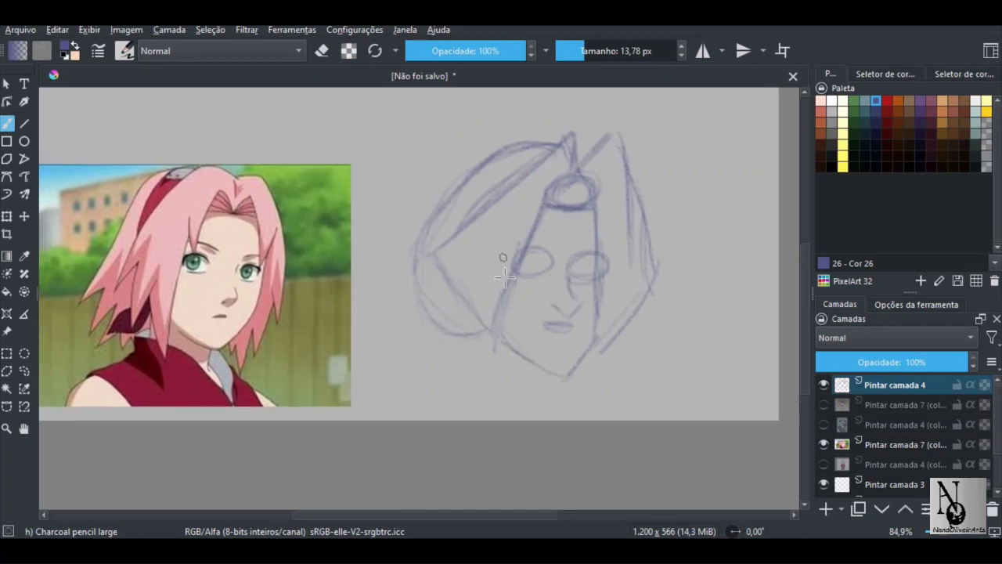
pyautogui.moveTo(546, 253); pyautogui.dragTo(527, 246)
pyautogui.moveTo(492, 283); pyautogui.dragTo(489, 277)
pyautogui.scroll(-2, 488, 278)
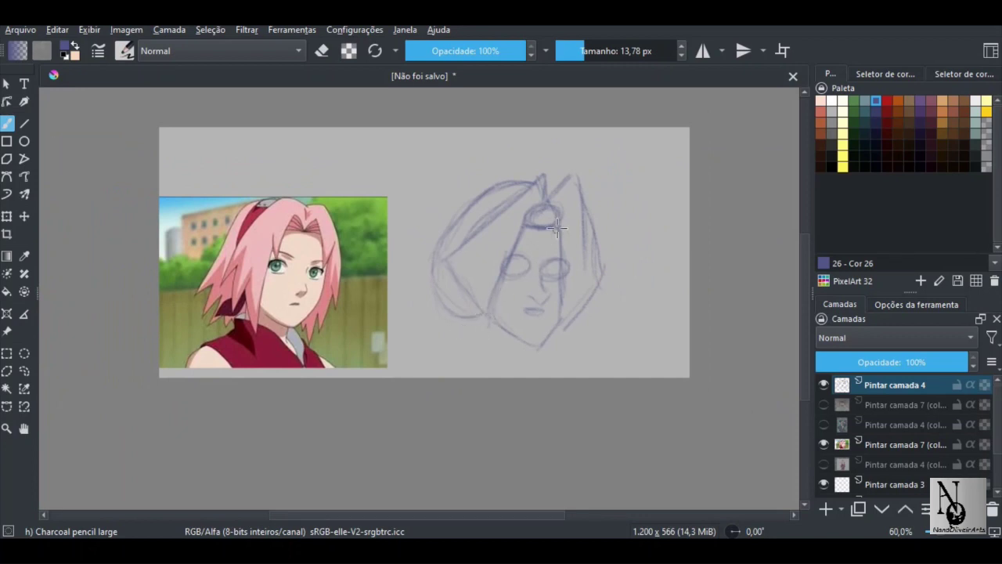
# Rename the sketch layer Pintar camada 4 as formas geometricas
pyautogui.doubleClick(898, 388)
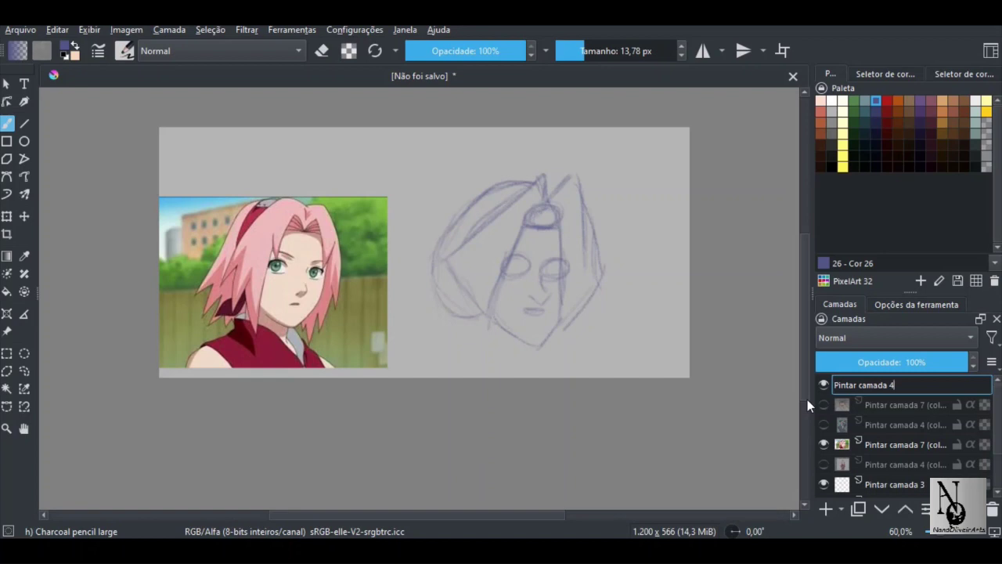
pyautogui.press('BackSpace')
pyautogui.press('BackSpace')
pyautogui.press('BackSpace')
pyautogui.press('BackSpace')
pyautogui.press('BackSpace')
pyautogui.press('BackSpace')
pyautogui.press('BackSpace')
pyautogui.press('BackSpace')
pyautogui.press('BackSpace')
pyautogui.press('BackSpace')
pyautogui.press('BackSpace')
pyautogui.press('BackSpace')
pyautogui.press('BackSpace')
pyautogui.press('BackSpace')
pyautogui.press('BackSpace')
pyautogui.write('formas geometricas')
pyautogui.press('Return')
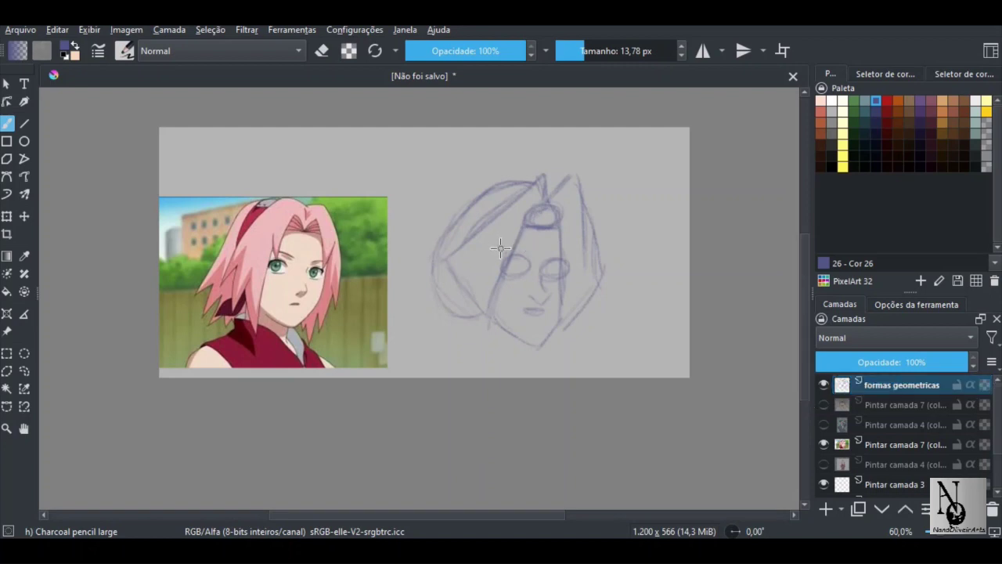
# Sketch the neck and V-shaped collar below the jaw, with short strokes outward beneath the left lock
pyautogui.scroll(4, 493, 348)
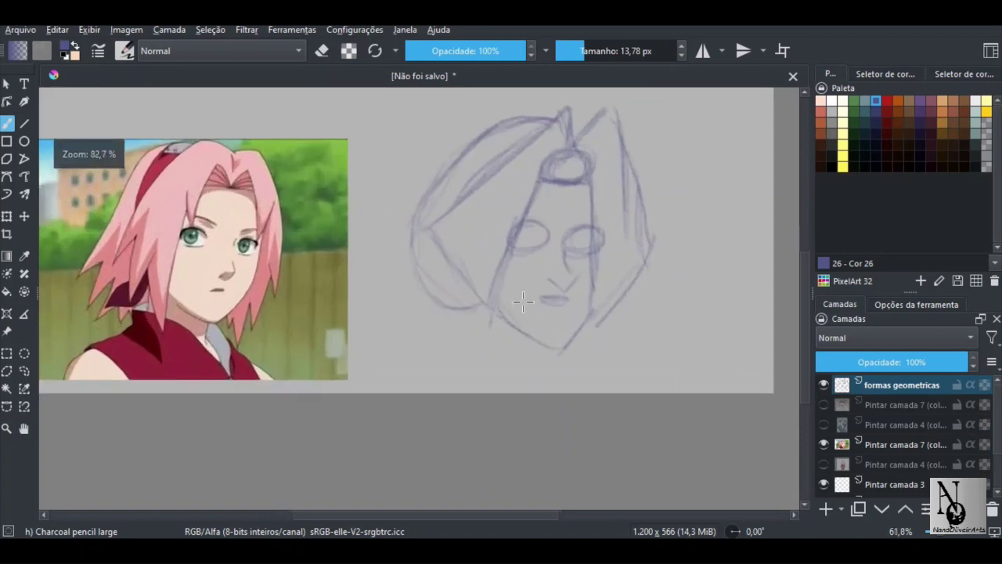
pyautogui.moveTo(511, 292); pyautogui.dragTo(512, 310)
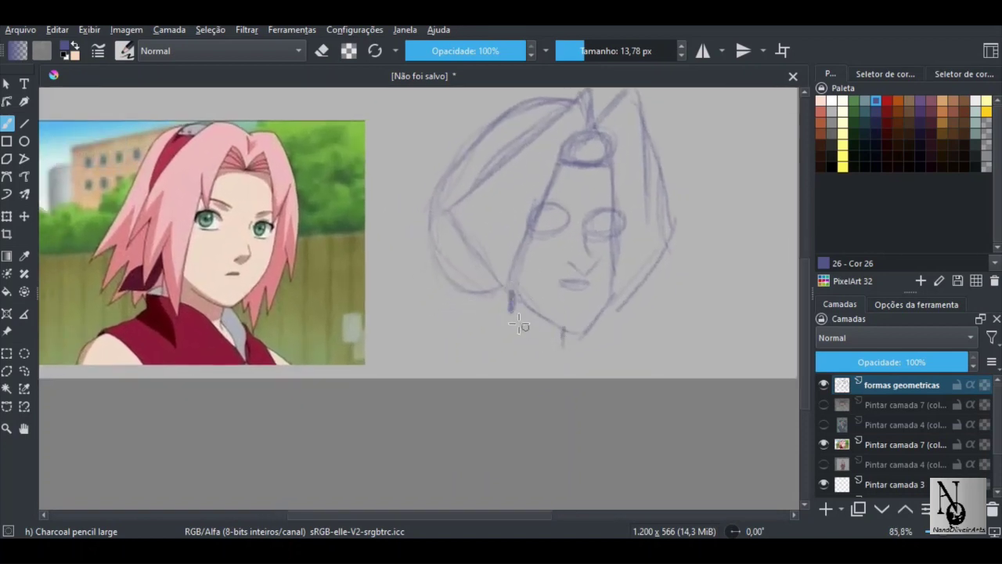
pyautogui.moveTo(484, 302); pyautogui.dragTo(586, 377)
pyautogui.moveTo(580, 332); pyautogui.dragTo(583, 368)
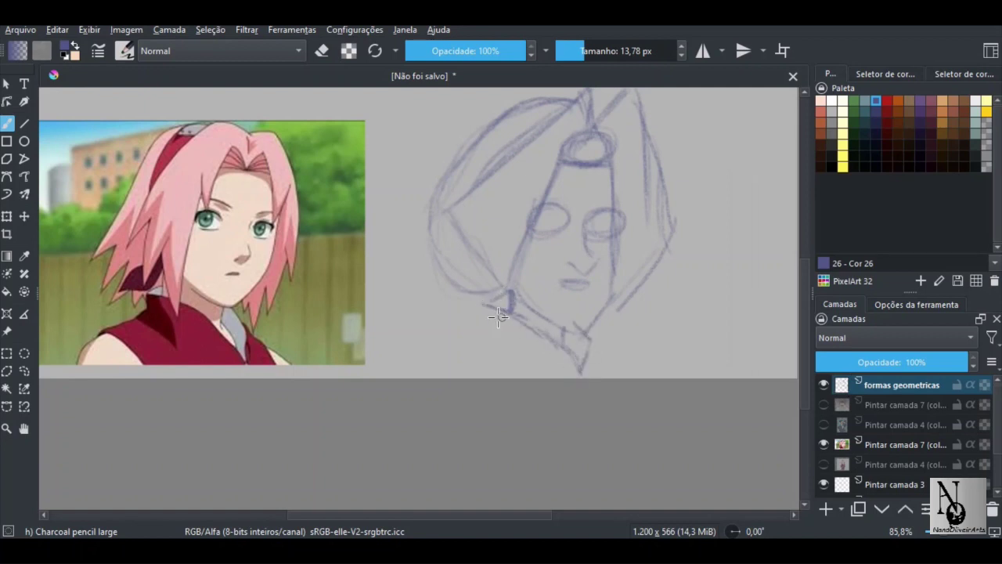
pyautogui.moveTo(493, 310); pyautogui.dragTo(472, 311)
pyautogui.moveTo(497, 306)
pyautogui.mouseDown()
pyautogui.moveTo(492, 322)
pyautogui.moveTo(460, 322)
pyautogui.moveTo(500, 305)
pyautogui.mouseUp()
pyautogui.scroll(-4, 504, 348)
pyautogui.moveTo(507, 340); pyautogui.dragTo(490, 317)
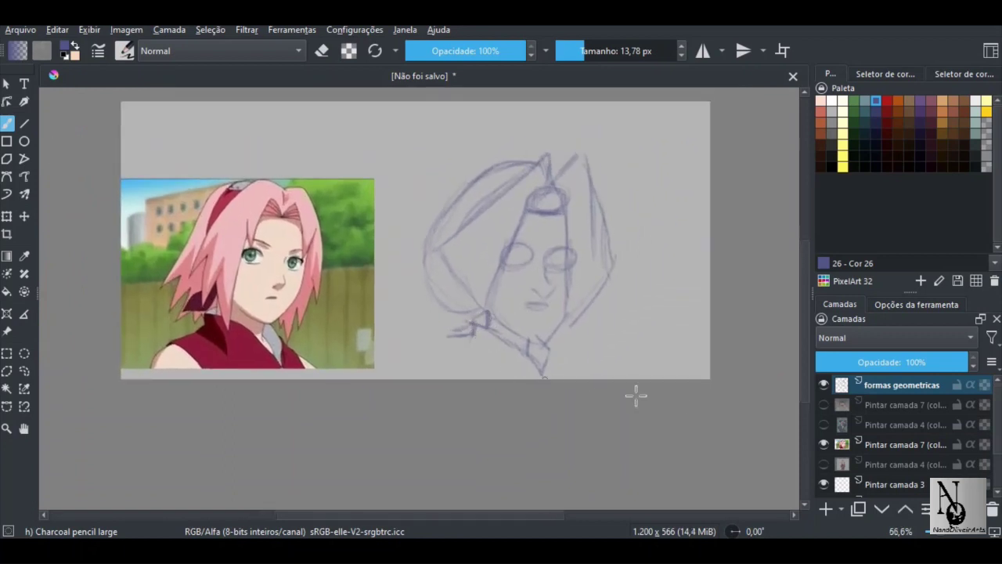
# Add a new layer for drawing in red 45 - Cor 45 and reduce the opacity of the formas geometricas layer beneath it
pyautogui.click(825, 509)
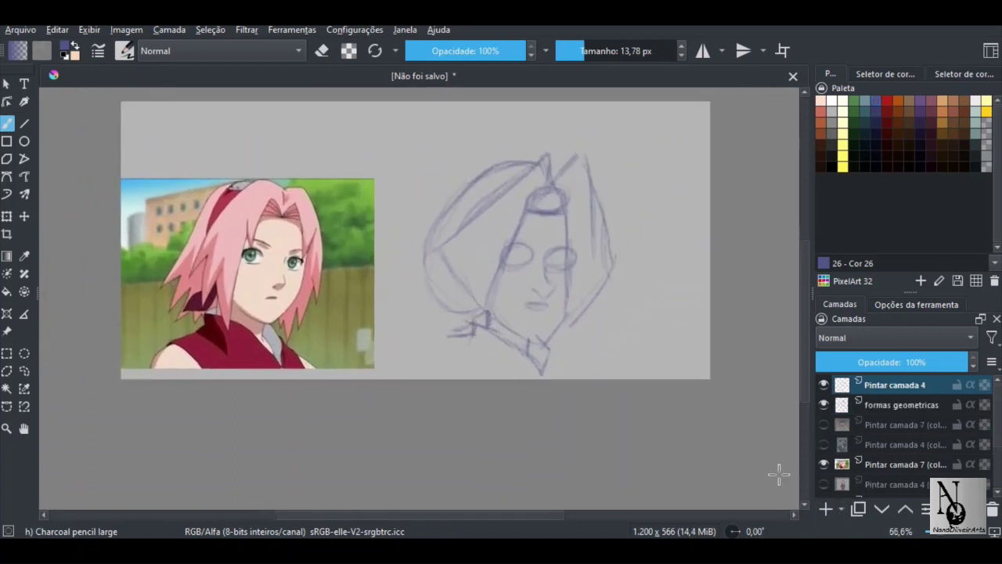
pyautogui.click(887, 101)
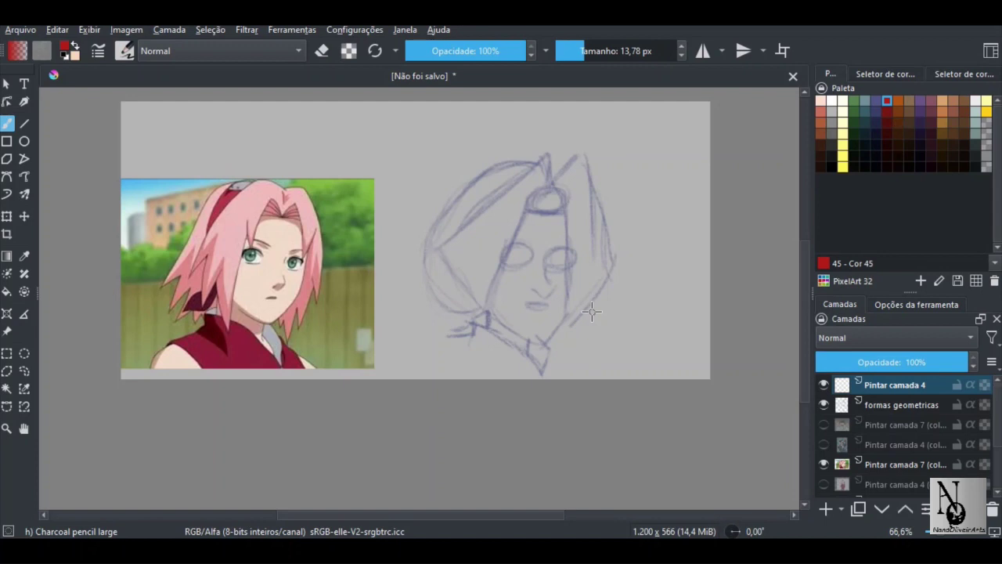
pyautogui.click(900, 405)
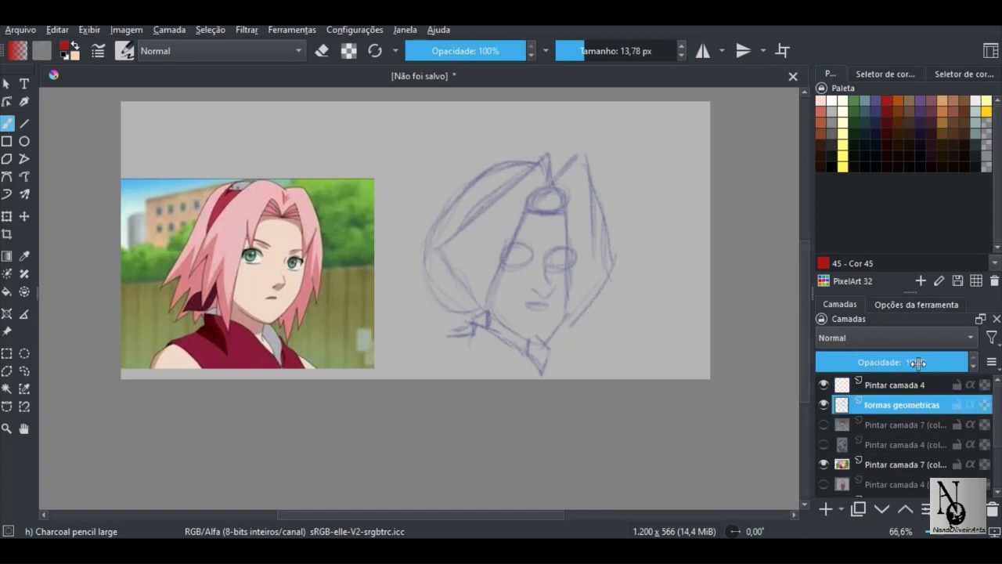
pyautogui.click(917, 362)
pyautogui.click(913, 385)
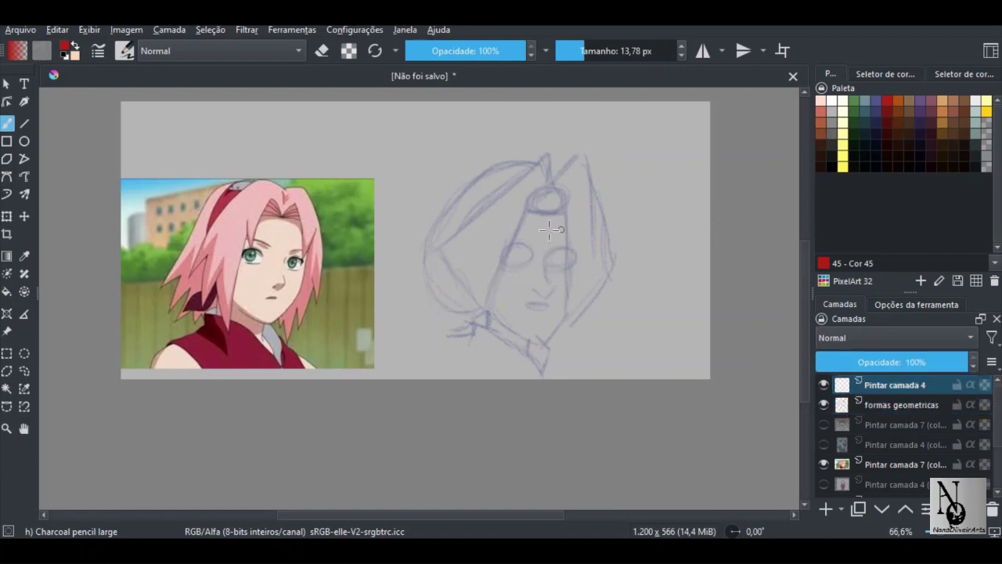
# Draw the fringe in red with a straight lower edge, radiating strands and the inner edge of the right front strand
pyautogui.moveTo(532, 225); pyautogui.dragTo(568, 181)
pyautogui.moveTo(507, 196); pyautogui.dragTo(584, 241)
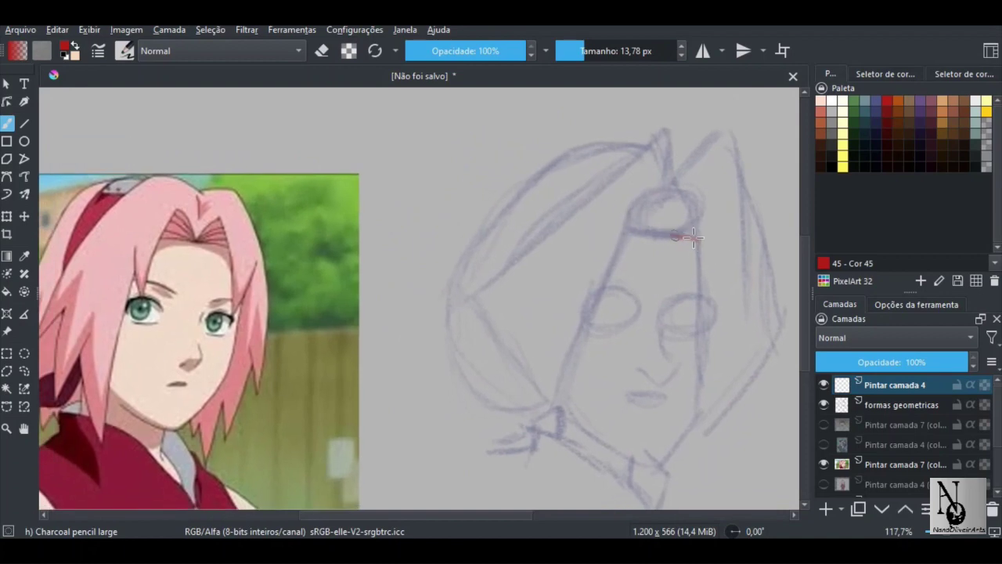
pyautogui.moveTo(693, 236)
pyautogui.mouseDown()
pyautogui.moveTo(648, 234)
pyautogui.moveTo(694, 238)
pyautogui.moveTo(632, 228)
pyautogui.moveTo(698, 235)
pyautogui.moveTo(641, 232)
pyautogui.moveTo(675, 237)
pyautogui.moveTo(662, 190)
pyautogui.moveTo(628, 233)
pyautogui.moveTo(664, 199)
pyautogui.moveTo(669, 236)
pyautogui.moveTo(657, 193)
pyautogui.moveTo(625, 235)
pyautogui.moveTo(655, 205)
pyautogui.moveTo(681, 239)
pyautogui.moveTo(668, 235)
pyautogui.moveTo(704, 210)
pyautogui.moveTo(688, 263)
pyautogui.moveTo(703, 212)
pyautogui.moveTo(694, 289)
pyautogui.moveTo(707, 236)
pyautogui.moveTo(695, 286)
pyautogui.mouseUp()
pyautogui.moveTo(710, 238)
pyautogui.mouseDown()
pyautogui.moveTo(704, 214)
pyautogui.moveTo(664, 199)
pyautogui.moveTo(665, 231)
pyautogui.moveTo(646, 202)
pyautogui.moveTo(661, 231)
pyautogui.moveTo(654, 224)
pyautogui.mouseUp()
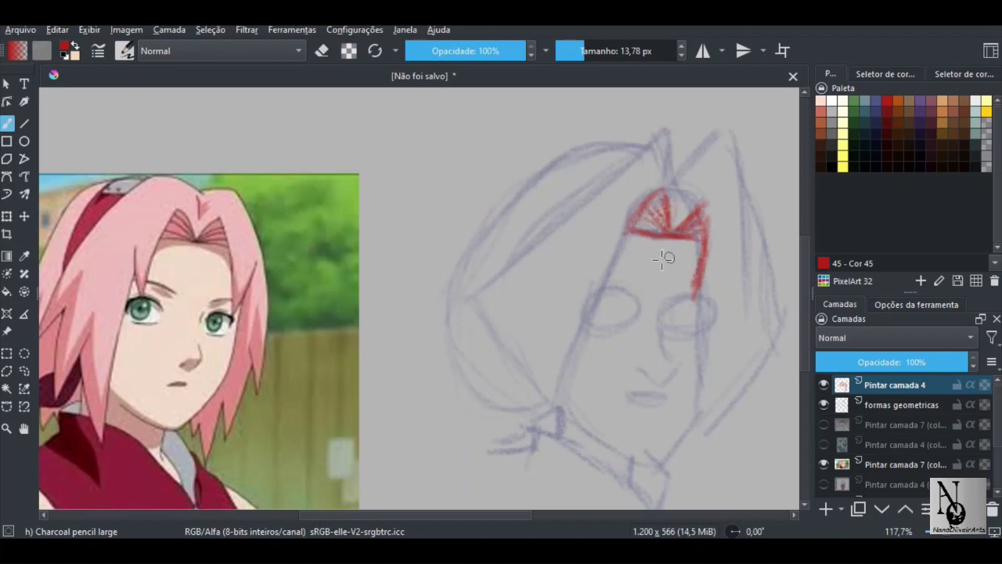
pyautogui.moveTo(593, 269); pyautogui.dragTo(591, 276)
pyautogui.moveTo(672, 232)
pyautogui.mouseDown()
pyautogui.moveTo(675, 205)
pyautogui.moveTo(672, 233)
pyautogui.mouseUp()
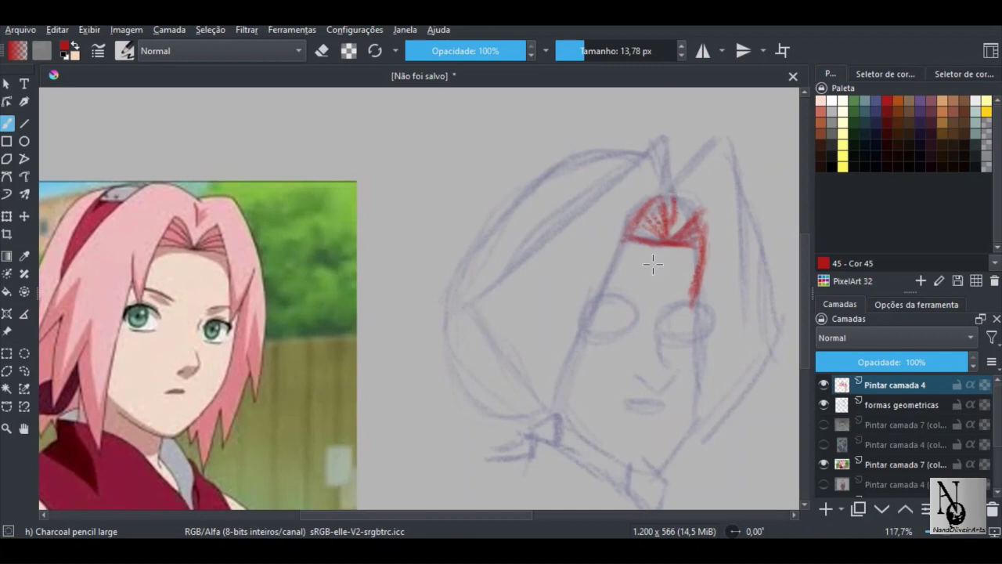
pyautogui.moveTo(640, 283); pyautogui.dragTo(652, 245)
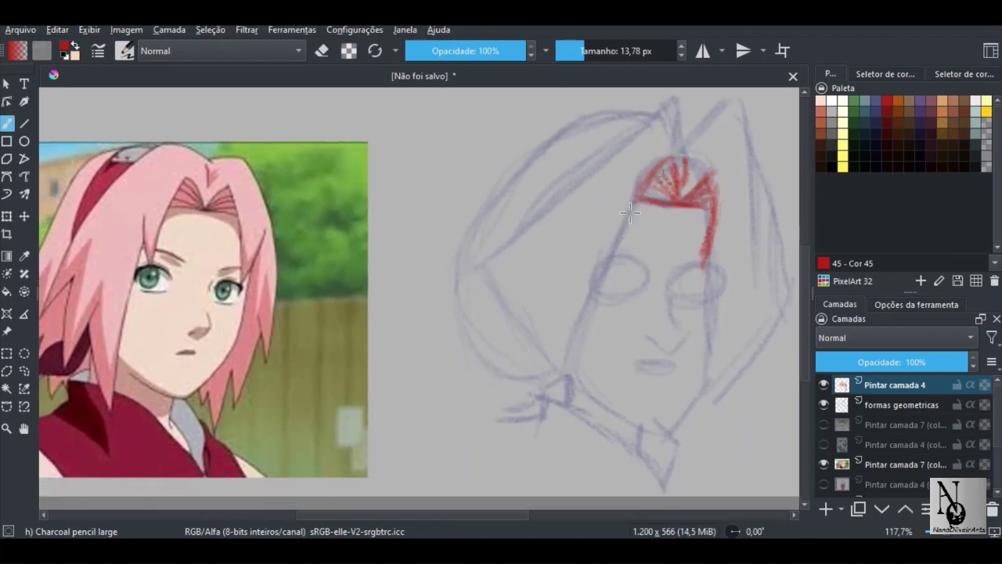
# Draw the pointed front strand left of the fringe and the outer edge of the matching right strand
pyautogui.moveTo(651, 180); pyautogui.dragTo(606, 270)
pyautogui.moveTo(630, 216)
pyautogui.mouseDown()
pyautogui.moveTo(610, 270)
pyautogui.moveTo(615, 191)
pyautogui.mouseUp()
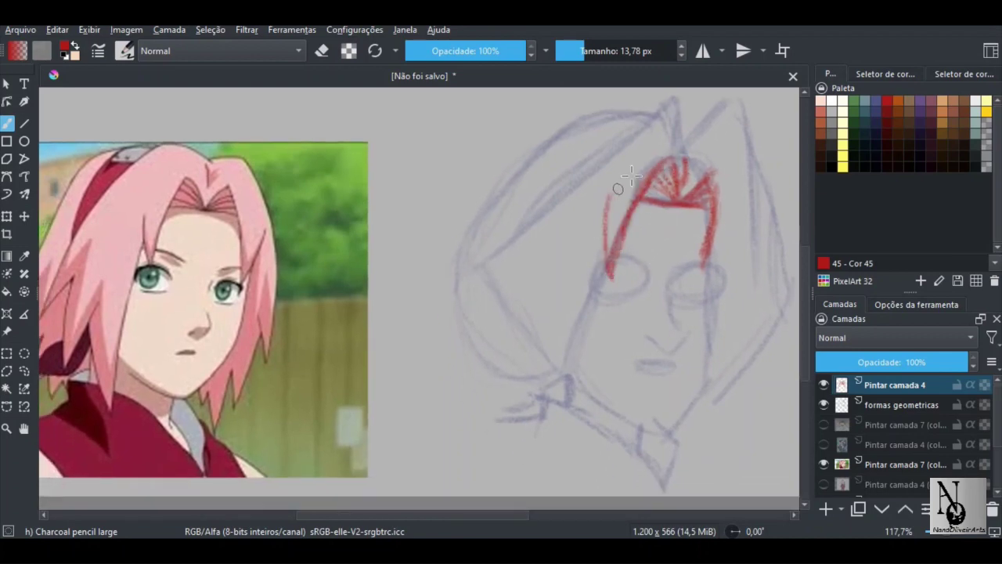
pyautogui.moveTo(605, 265); pyautogui.dragTo(606, 196)
pyautogui.moveTo(673, 242)
pyautogui.mouseDown()
pyautogui.moveTo(647, 226)
pyautogui.moveTo(709, 201)
pyautogui.mouseUp()
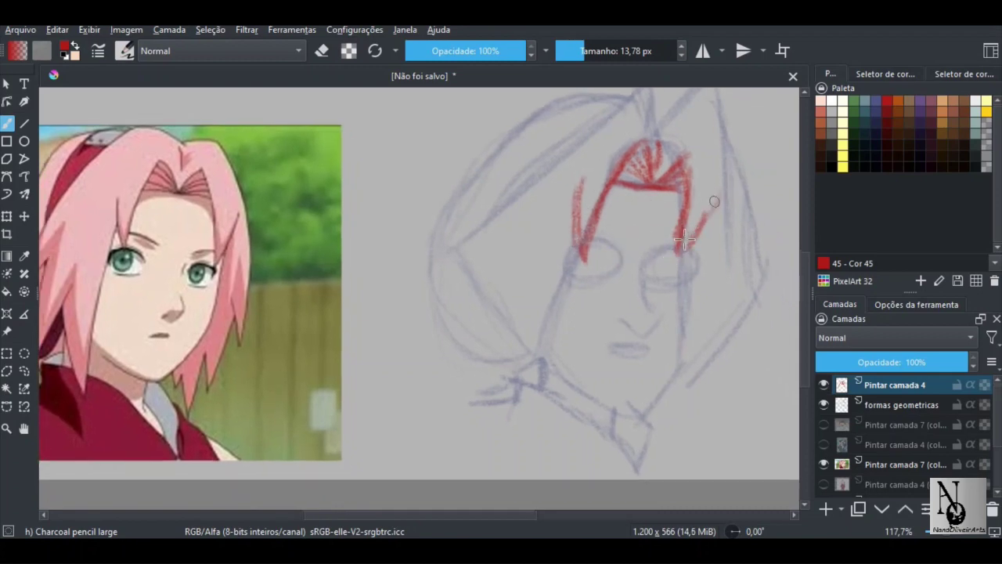
pyautogui.moveTo(678, 252); pyautogui.dragTo(717, 201)
# Draw the left lock's long inner edge from the front strand down to its tip at the collar
pyautogui.moveTo(534, 282); pyautogui.dragTo(573, 264)
pyautogui.moveTo(625, 211); pyautogui.dragTo(577, 314)
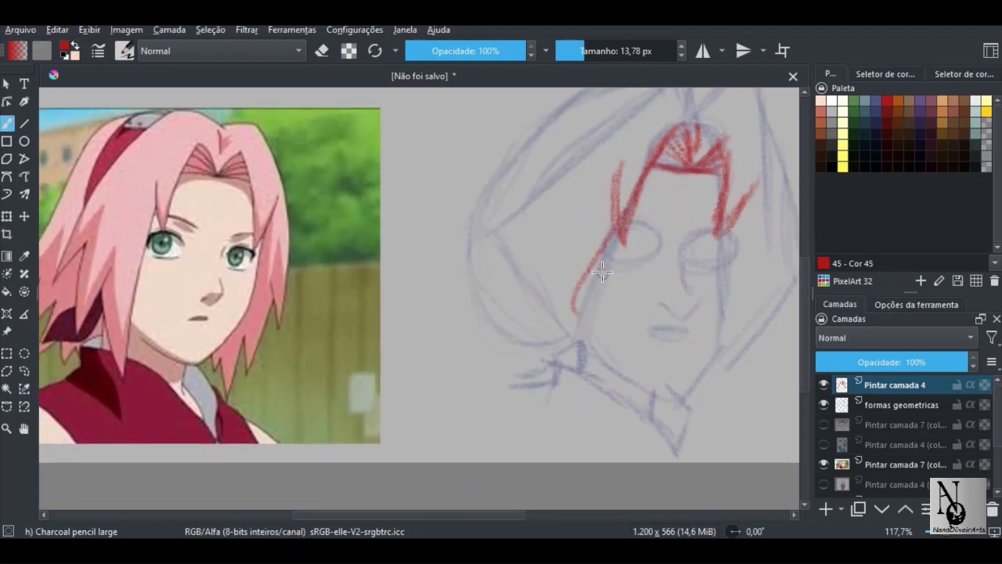
pyautogui.hotkey('ctrl', 'z')
pyautogui.moveTo(604, 248)
pyautogui.mouseDown()
pyautogui.moveTo(619, 211)
pyautogui.moveTo(583, 356)
pyautogui.mouseUp()
pyautogui.moveTo(620, 219)
pyautogui.mouseDown()
pyautogui.moveTo(574, 348)
pyautogui.moveTo(584, 287)
pyautogui.moveTo(611, 217)
pyautogui.moveTo(584, 356)
pyautogui.mouseUp()
pyautogui.moveTo(592, 295); pyautogui.dragTo(582, 354)
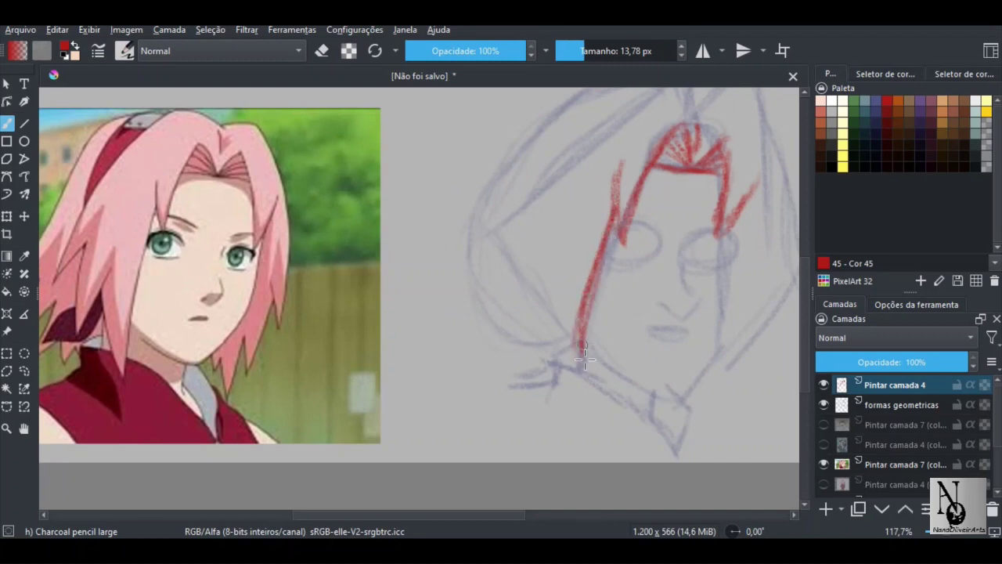
pyautogui.moveTo(115, 291); pyautogui.dragTo(149, 291)
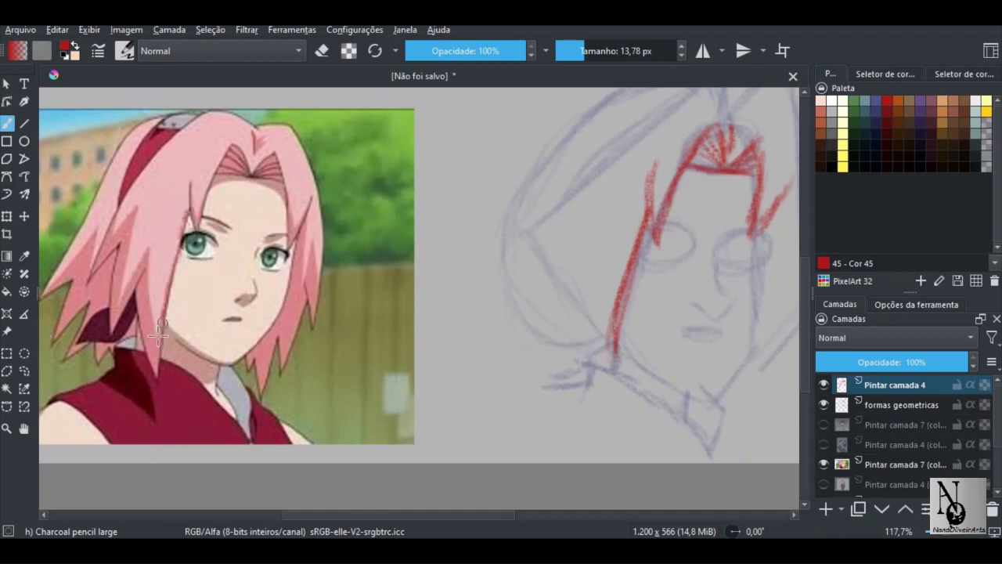
pyautogui.moveTo(141, 309); pyautogui.dragTo(162, 373)
pyautogui.hotkey('ctrl', 'z')
pyautogui.moveTo(185, 232)
pyautogui.mouseDown()
pyautogui.moveTo(159, 371)
pyautogui.moveTo(137, 288)
pyautogui.mouseUp()
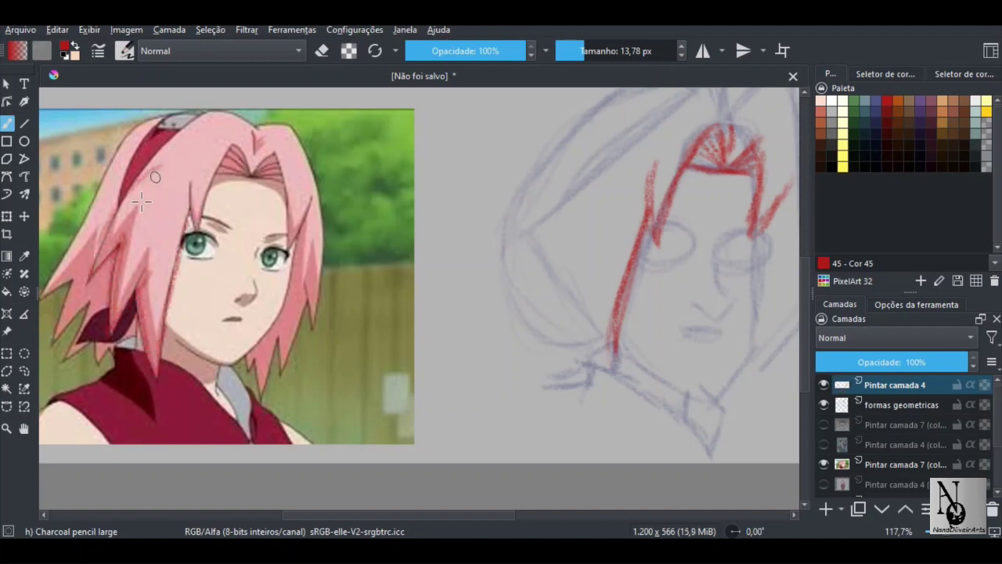
pyautogui.moveTo(141, 233); pyautogui.dragTo(120, 264)
pyautogui.moveTo(86, 292); pyautogui.dragTo(123, 311)
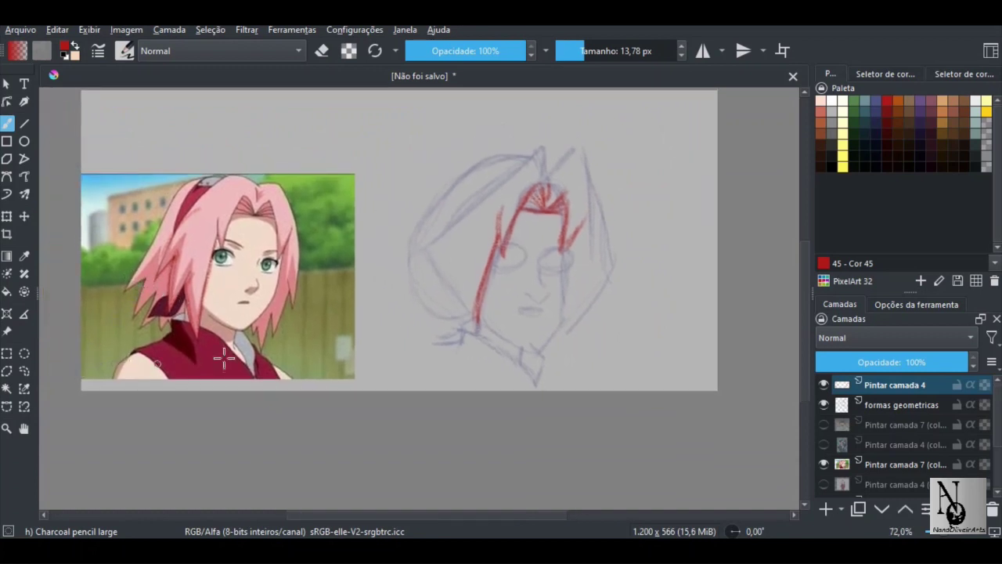
pyautogui.hotkey('ctrl', 'z')
pyautogui.hotkey('ctrl', 'z')
pyautogui.hotkey('ctrl', 'z')
pyautogui.hotkey('ctrl', 'z')
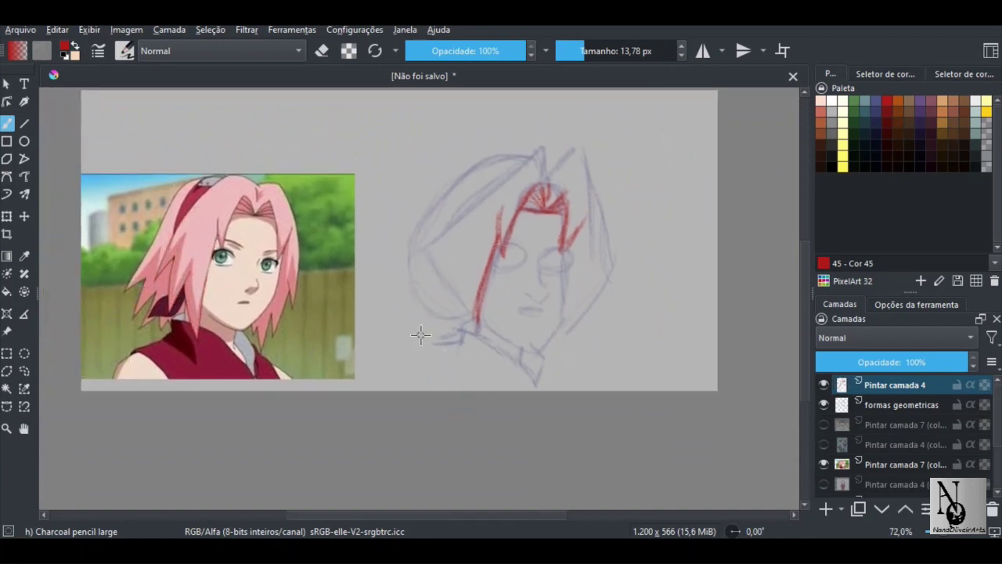
# Draw the left lock's jagged pointed tips in red, stepping outward and up from the collar to the outer edge
pyautogui.moveTo(452, 290); pyautogui.dragTo(459, 279)
pyautogui.moveTo(504, 228); pyautogui.dragTo(480, 323)
pyautogui.moveTo(494, 249)
pyautogui.mouseDown()
pyautogui.moveTo(481, 317)
pyautogui.moveTo(471, 249)
pyautogui.mouseUp()
pyautogui.moveTo(476, 320); pyautogui.dragTo(473, 239)
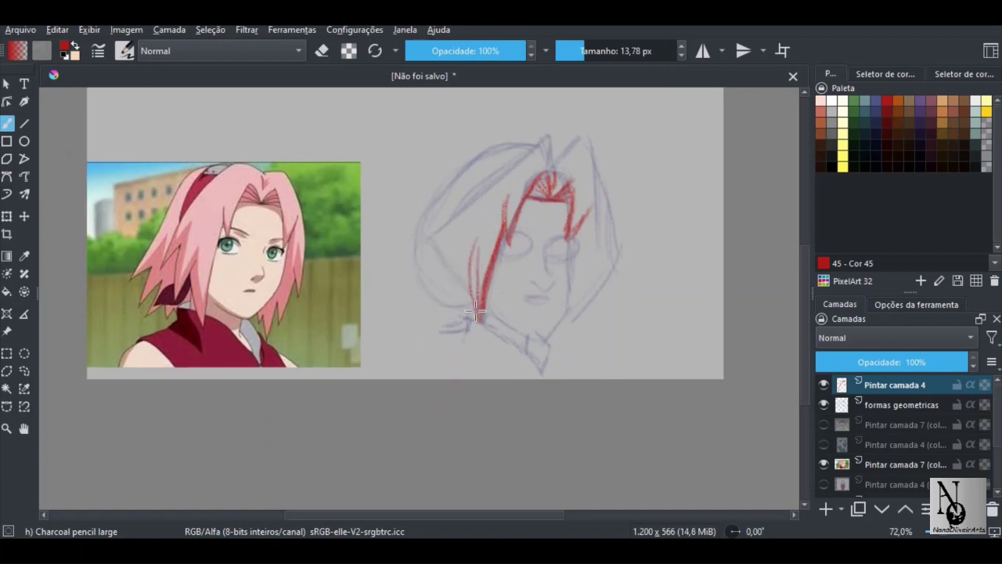
pyautogui.moveTo(475, 311)
pyautogui.mouseDown()
pyautogui.moveTo(494, 234)
pyautogui.moveTo(454, 262)
pyautogui.mouseUp()
pyautogui.moveTo(489, 231); pyautogui.dragTo(457, 306)
pyautogui.moveTo(473, 259)
pyautogui.mouseDown()
pyautogui.moveTo(459, 303)
pyautogui.moveTo(451, 297)
pyautogui.moveTo(464, 243)
pyautogui.moveTo(419, 249)
pyautogui.moveTo(495, 183)
pyautogui.mouseUp()
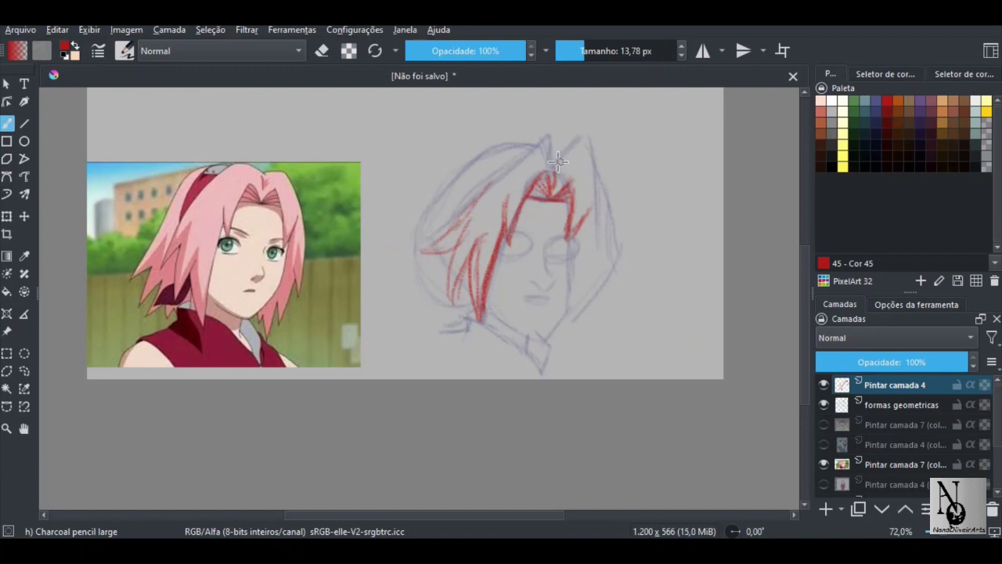
pyautogui.moveTo(558, 161)
pyautogui.mouseDown()
pyautogui.moveTo(538, 139)
pyautogui.moveTo(496, 182)
pyautogui.mouseUp()
pyautogui.moveTo(537, 141)
pyautogui.mouseDown()
pyautogui.moveTo(501, 185)
pyautogui.moveTo(457, 212)
pyautogui.moveTo(461, 221)
pyautogui.mouseUp()
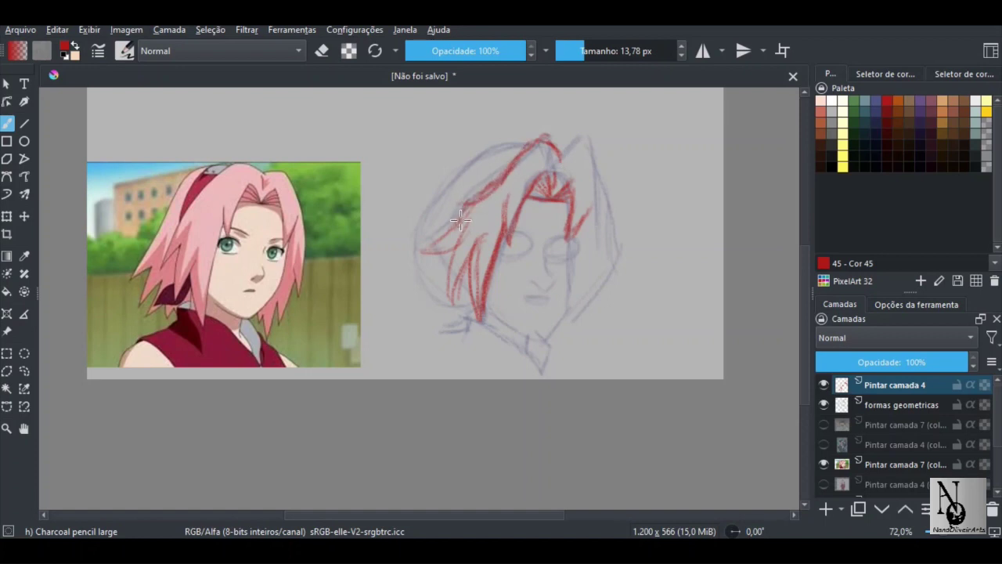
pyautogui.keyDown('ctrl'); pyautogui.click(537, 187); pyautogui.keyUp('ctrl')
pyautogui.hotkey('ctrl', 'z')
pyautogui.hotkey('ctrl', 'z')
pyautogui.hotkey('ctrl', 'z')
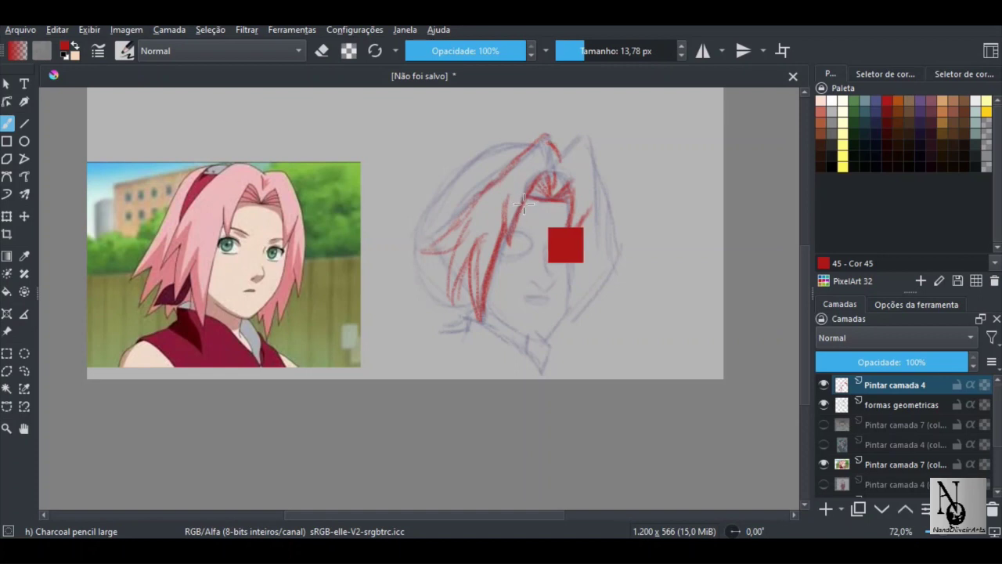
pyautogui.hotkey('ctrl', 'z')
pyautogui.hotkey('ctrl', 'z')
pyautogui.hotkey('ctrl', 'z')
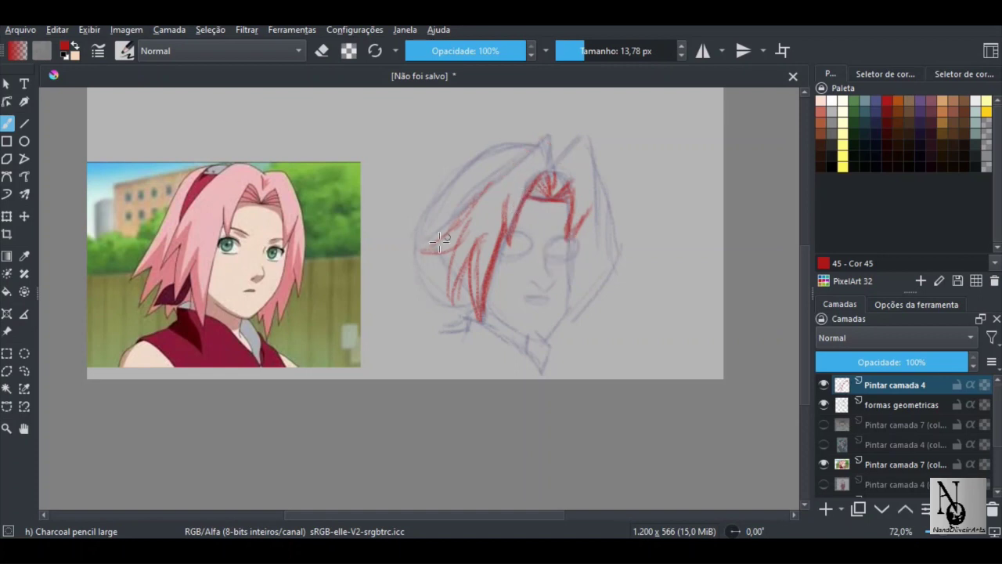
# Draw the left hair section's outer edge up to the crown, the notch at the parting and the pointed right peak in red
pyautogui.moveTo(429, 247)
pyautogui.mouseDown()
pyautogui.moveTo(542, 127)
pyautogui.moveTo(562, 152)
pyautogui.moveTo(548, 128)
pyautogui.moveTo(424, 247)
pyautogui.moveTo(467, 233)
pyautogui.moveTo(449, 280)
pyautogui.moveTo(455, 295)
pyautogui.moveTo(483, 237)
pyautogui.moveTo(478, 302)
pyautogui.moveTo(467, 295)
pyautogui.moveTo(486, 308)
pyautogui.moveTo(504, 251)
pyautogui.moveTo(486, 315)
pyautogui.moveTo(488, 252)
pyautogui.mouseUp()
pyautogui.moveTo(477, 215); pyautogui.dragTo(481, 236)
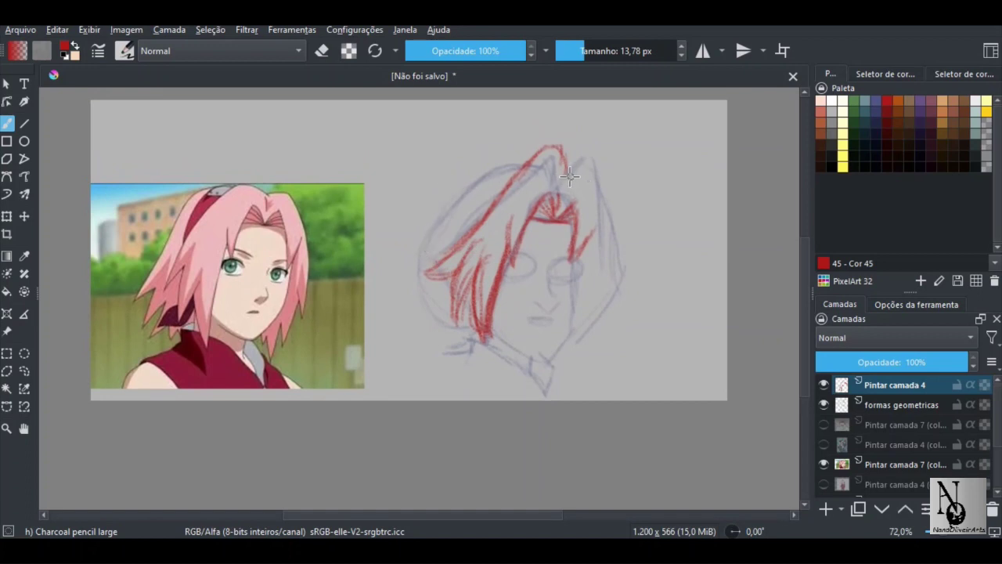
pyautogui.moveTo(566, 177)
pyautogui.mouseDown()
pyautogui.moveTo(597, 155)
pyautogui.moveTo(602, 193)
pyautogui.mouseUp()
pyautogui.moveTo(601, 155)
pyautogui.mouseDown()
pyautogui.moveTo(607, 215)
pyautogui.moveTo(565, 255)
pyautogui.moveTo(570, 198)
pyautogui.moveTo(559, 261)
pyautogui.moveTo(593, 232)
pyautogui.mouseUp()
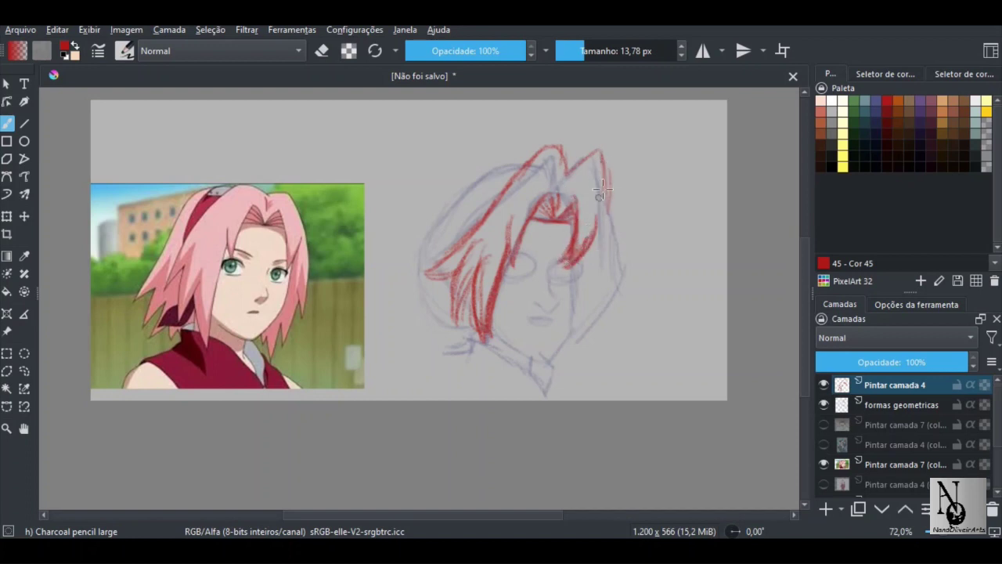
pyautogui.moveTo(600, 188)
pyautogui.mouseDown()
pyautogui.moveTo(603, 223)
pyautogui.moveTo(612, 233)
pyautogui.moveTo(604, 207)
pyautogui.moveTo(614, 245)
pyautogui.moveTo(611, 209)
pyautogui.moveTo(634, 251)
pyautogui.moveTo(618, 285)
pyautogui.mouseUp()
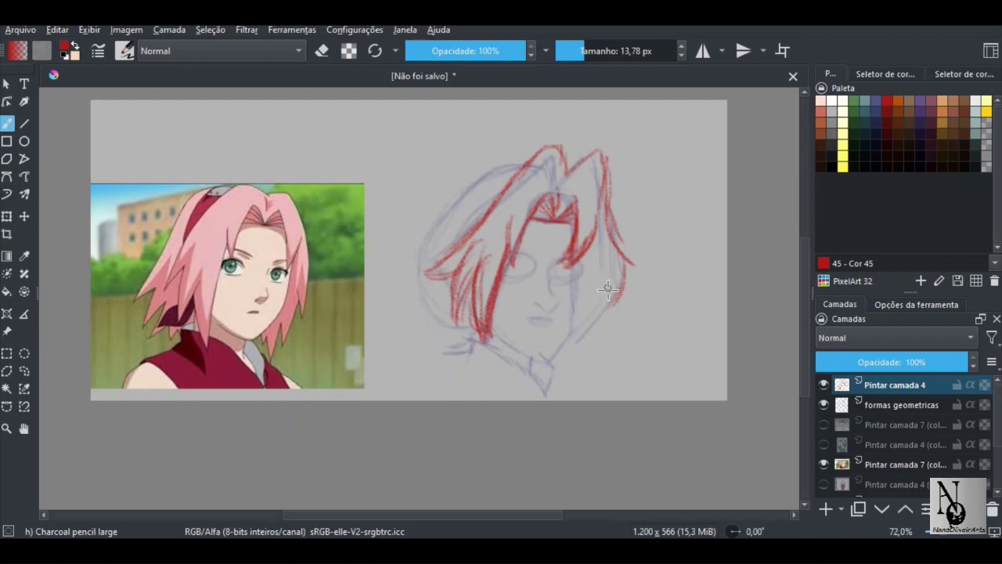
pyautogui.moveTo(600, 250)
pyautogui.mouseDown()
pyautogui.moveTo(612, 298)
pyautogui.moveTo(600, 239)
pyautogui.moveTo(616, 301)
pyautogui.moveTo(599, 243)
pyautogui.moveTo(619, 290)
pyautogui.mouseUp()
pyautogui.hotkey('ctrl', 'z')
pyautogui.hotkey('ctrl', 'z')
pyautogui.hotkey('ctrl', 'z')
pyautogui.hotkey('ctrl', 'z')
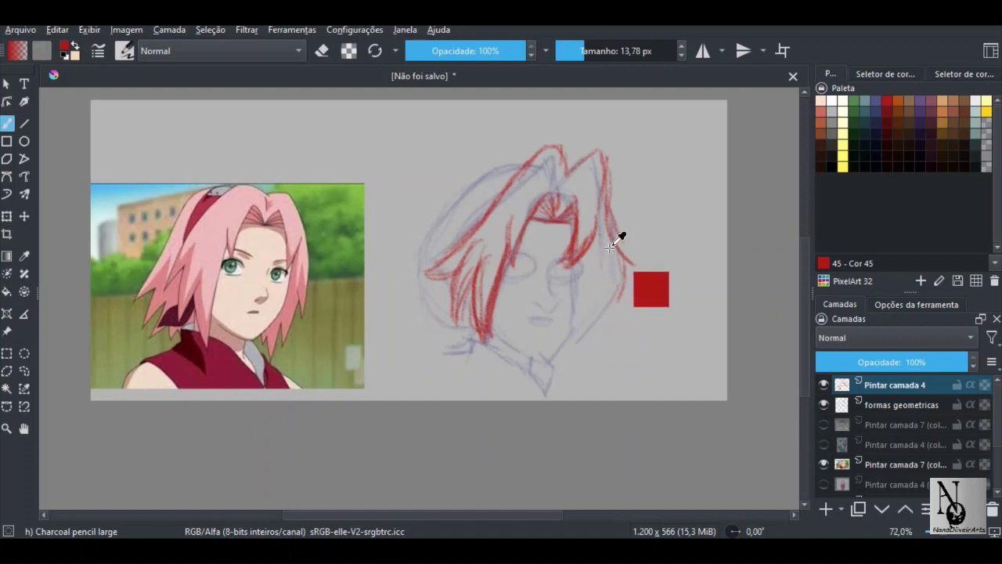
pyautogui.hotkey('ctrl', 'z')
pyautogui.hotkey('ctrl', 'z')
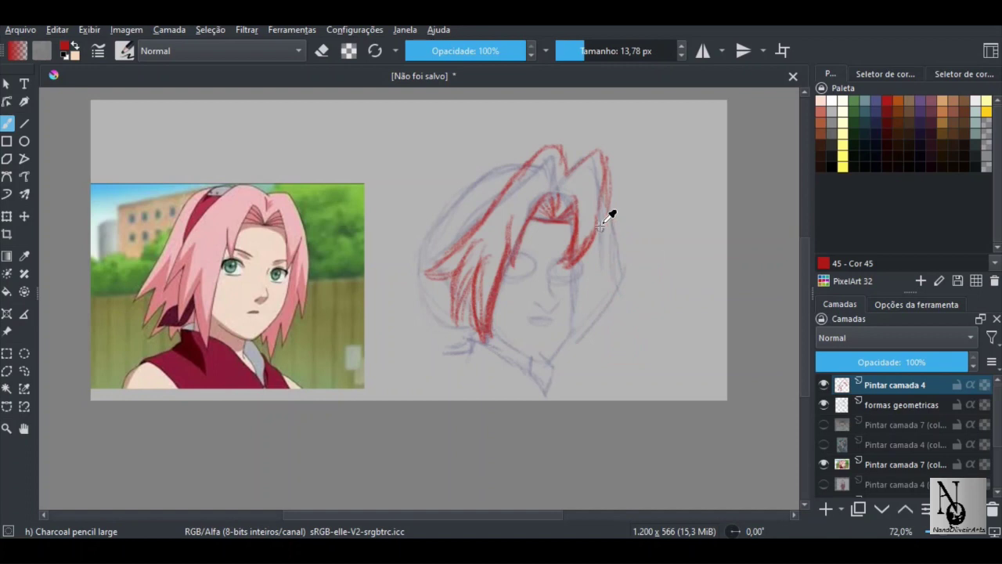
# Draw the right lock's outer edge with jagged lower tips, and the back hair's outline flaring into pointed tips on the left
pyautogui.moveTo(599, 202)
pyautogui.mouseDown()
pyautogui.moveTo(603, 168)
pyautogui.moveTo(608, 248)
pyautogui.moveTo(634, 281)
pyautogui.moveTo(625, 288)
pyautogui.moveTo(606, 270)
pyautogui.moveTo(599, 309)
pyautogui.moveTo(583, 322)
pyautogui.moveTo(590, 296)
pyautogui.moveTo(578, 336)
pyautogui.moveTo(575, 299)
pyautogui.mouseUp()
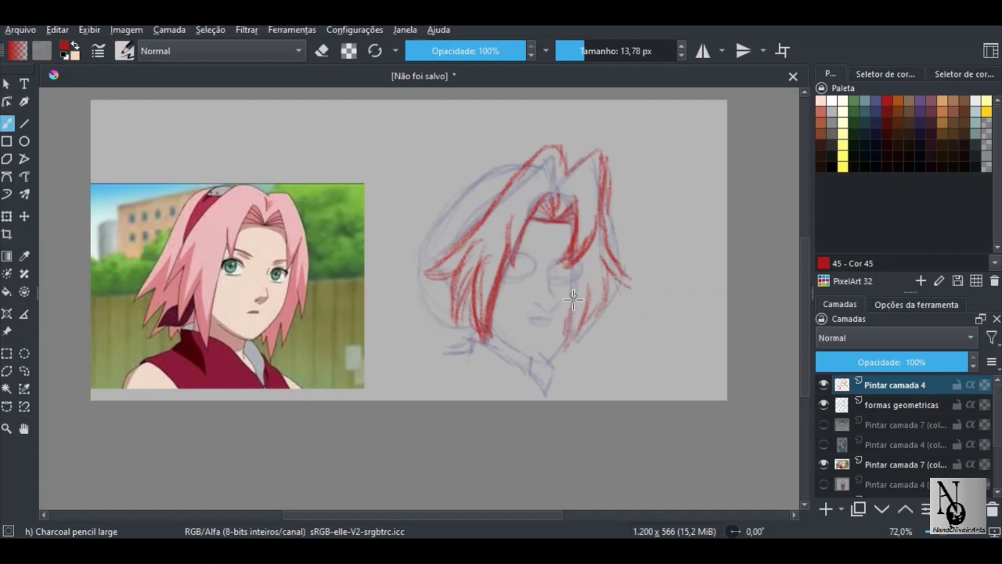
pyautogui.moveTo(610, 270)
pyautogui.mouseDown()
pyautogui.moveTo(598, 324)
pyautogui.moveTo(594, 296)
pyautogui.moveTo(576, 337)
pyautogui.moveTo(577, 305)
pyautogui.moveTo(567, 346)
pyautogui.moveTo(568, 311)
pyautogui.mouseUp()
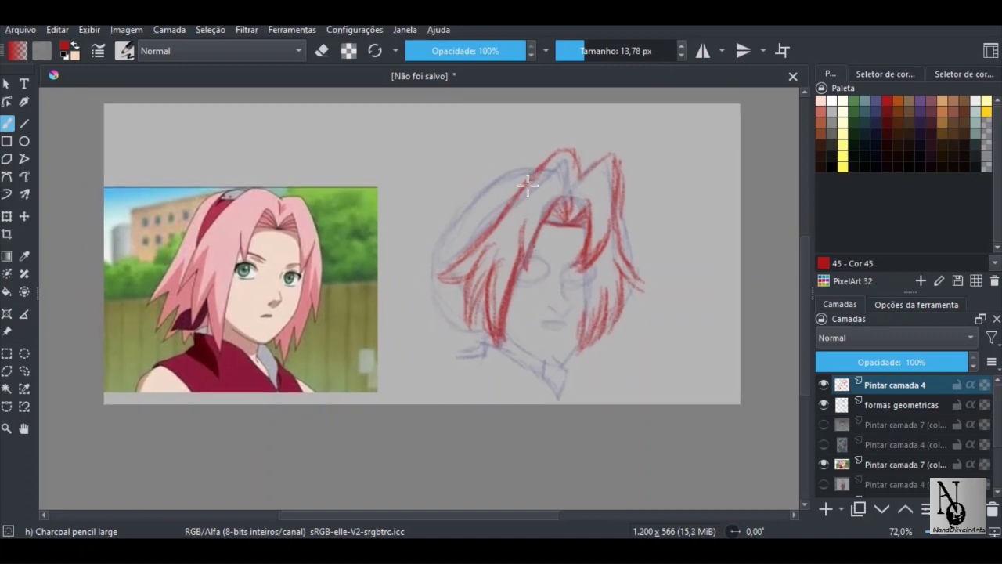
pyautogui.moveTo(530, 168)
pyautogui.mouseDown()
pyautogui.moveTo(494, 176)
pyautogui.moveTo(480, 210)
pyautogui.moveTo(429, 263)
pyautogui.moveTo(389, 277)
pyautogui.moveTo(434, 286)
pyautogui.moveTo(409, 338)
pyautogui.mouseUp()
pyautogui.moveTo(452, 291); pyautogui.dragTo(418, 337)
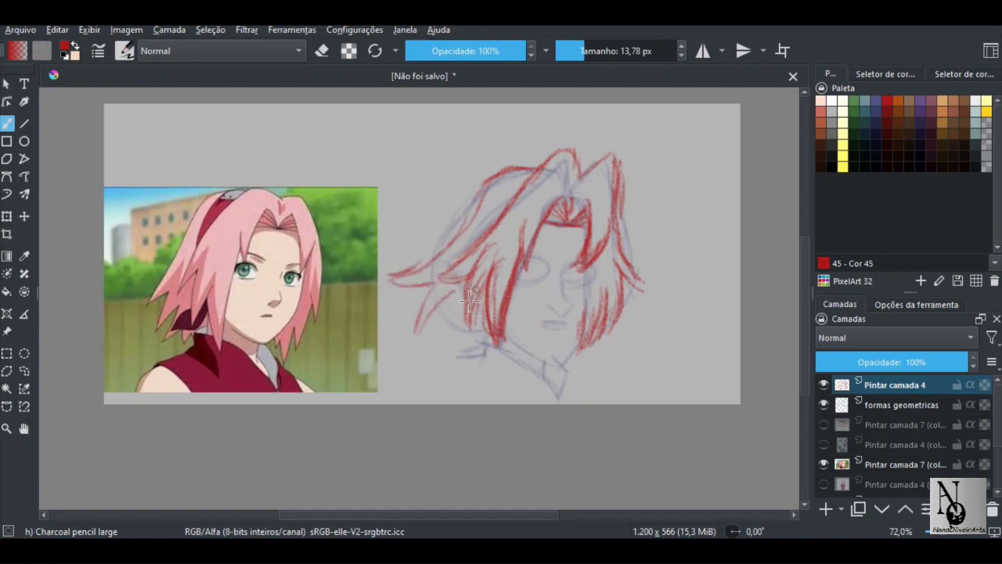
pyautogui.moveTo(455, 301); pyautogui.dragTo(429, 354)
pyautogui.moveTo(467, 325); pyautogui.dragTo(479, 346)
# Trace the eyes, nose, mouth, jaw and neck in red, and reinforce the hair outline with extra strands
pyautogui.moveTo(517, 284)
pyautogui.mouseDown()
pyautogui.moveTo(572, 288)
pyautogui.moveTo(592, 268)
pyautogui.moveTo(575, 304)
pyautogui.moveTo(543, 326)
pyautogui.moveTo(585, 331)
pyautogui.moveTo(567, 370)
pyautogui.moveTo(516, 335)
pyautogui.mouseUp()
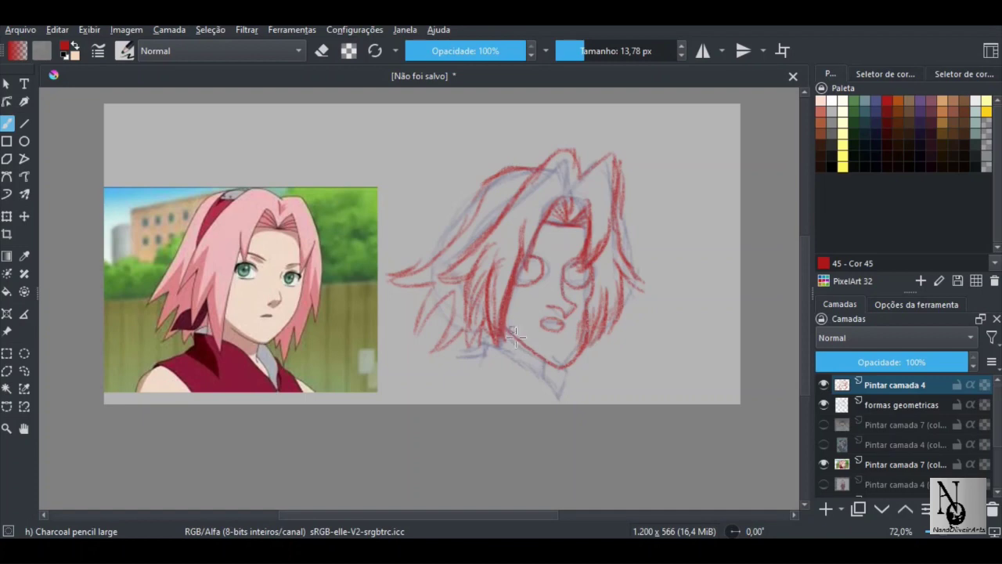
pyautogui.moveTo(549, 364)
pyautogui.mouseDown()
pyautogui.moveTo(503, 327)
pyautogui.moveTo(547, 359)
pyautogui.moveTo(540, 375)
pyautogui.moveTo(560, 399)
pyautogui.moveTo(556, 384)
pyautogui.moveTo(493, 344)
pyautogui.moveTo(470, 350)
pyautogui.moveTo(468, 382)
pyautogui.mouseUp()
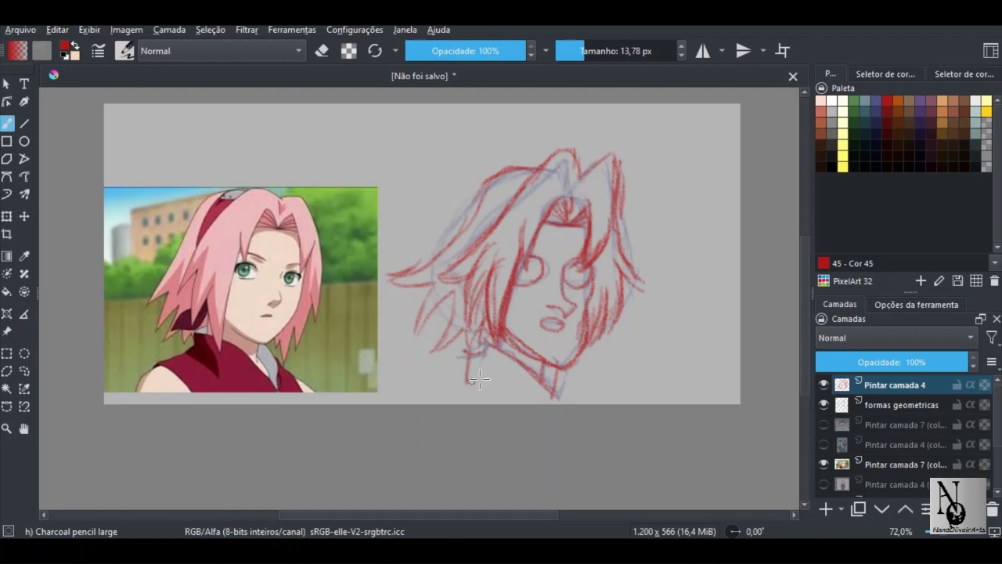
pyautogui.moveTo(471, 288); pyautogui.dragTo(448, 283)
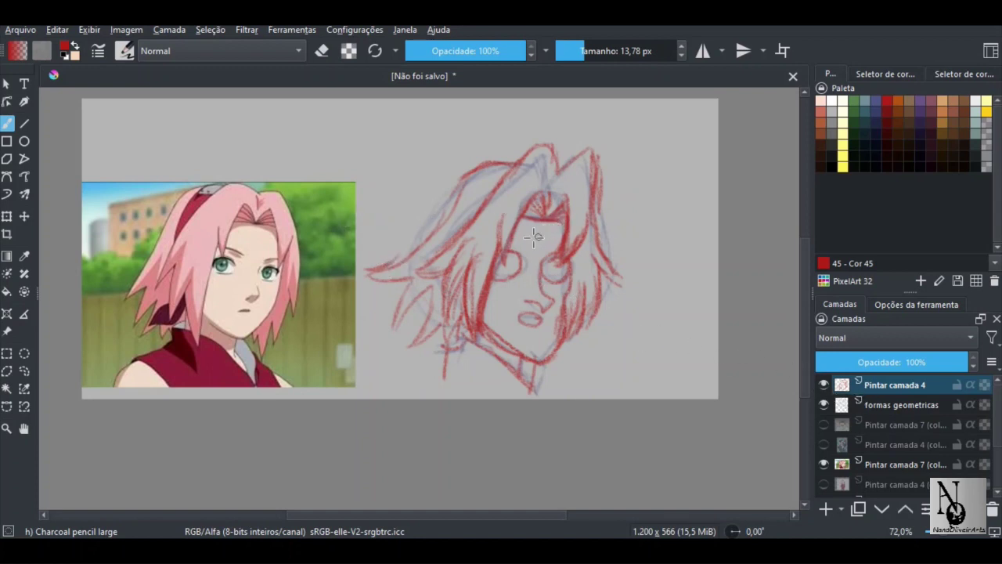
pyautogui.moveTo(556, 187)
pyautogui.mouseDown()
pyautogui.moveTo(551, 205)
pyautogui.moveTo(552, 148)
pyautogui.moveTo(515, 149)
pyautogui.moveTo(481, 194)
pyautogui.moveTo(432, 267)
pyautogui.moveTo(454, 305)
pyautogui.moveTo(450, 333)
pyautogui.mouseUp()
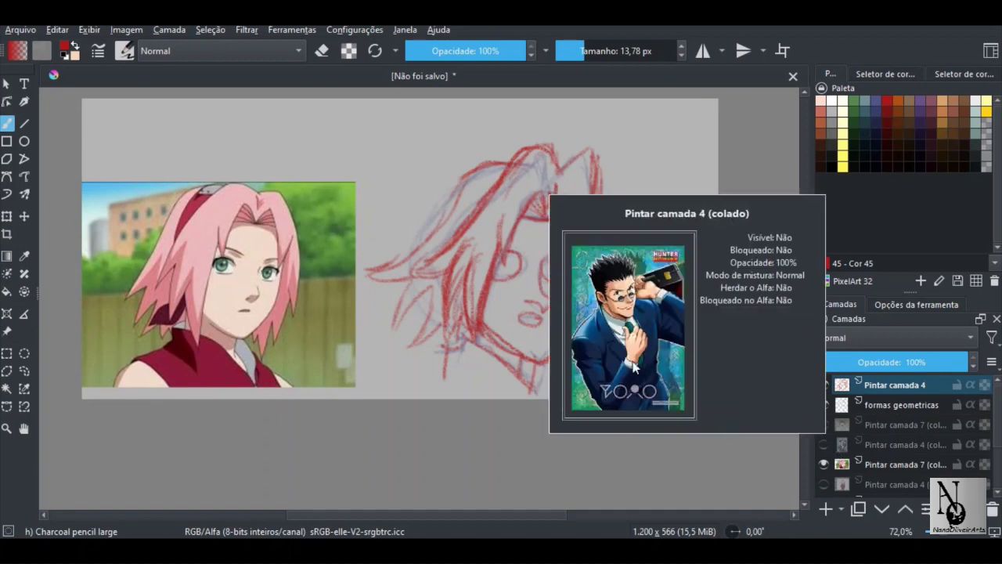
# Rename the red sketch layer as esboço
pyautogui.click(888, 387)
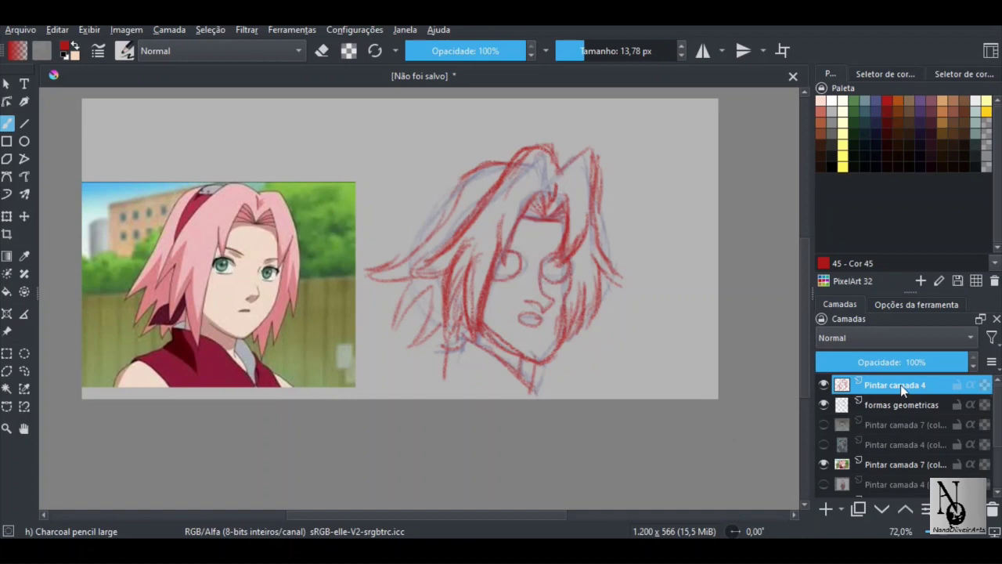
pyautogui.doubleClick(901, 384)
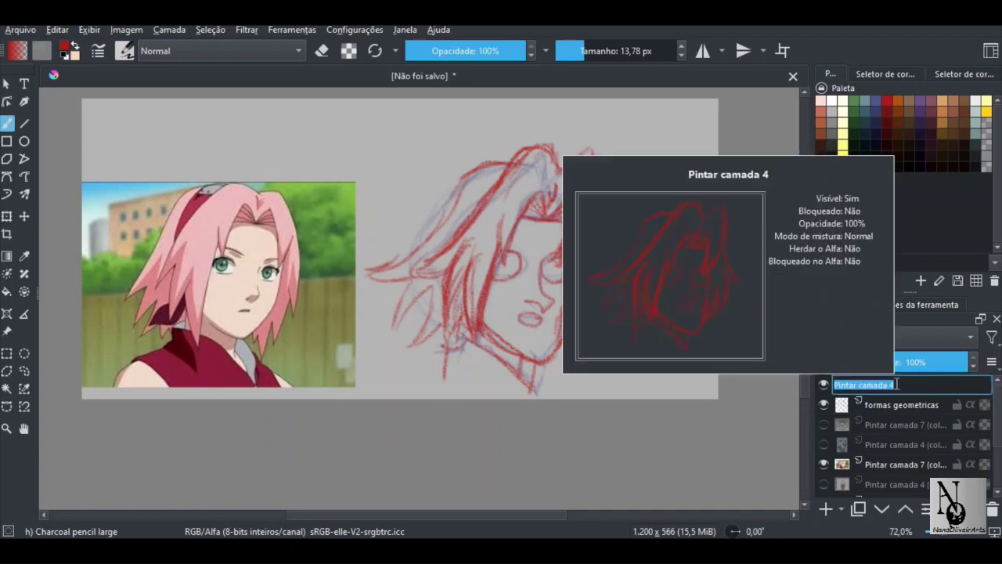
pyautogui.press('BackSpace')
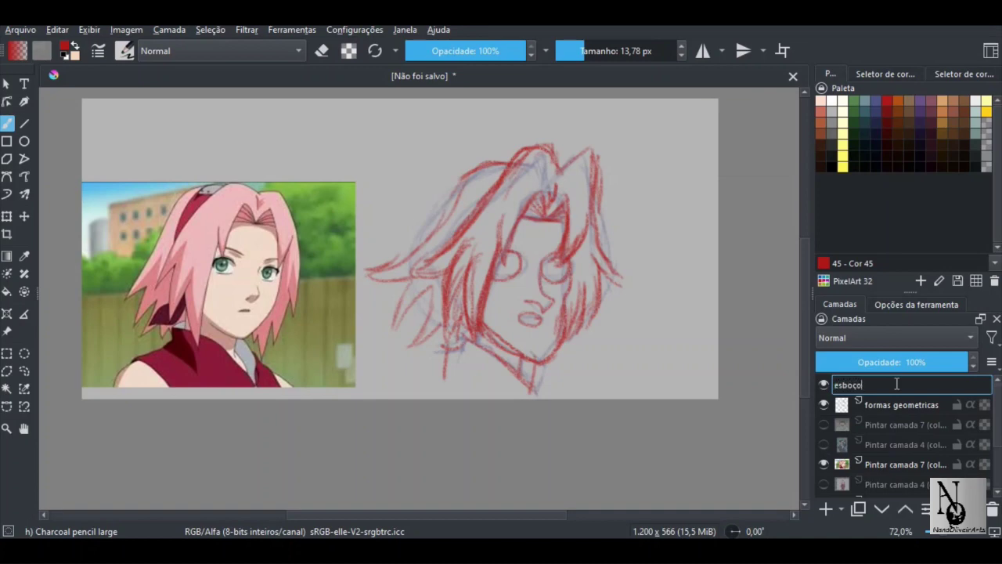
pyautogui.press('Return')
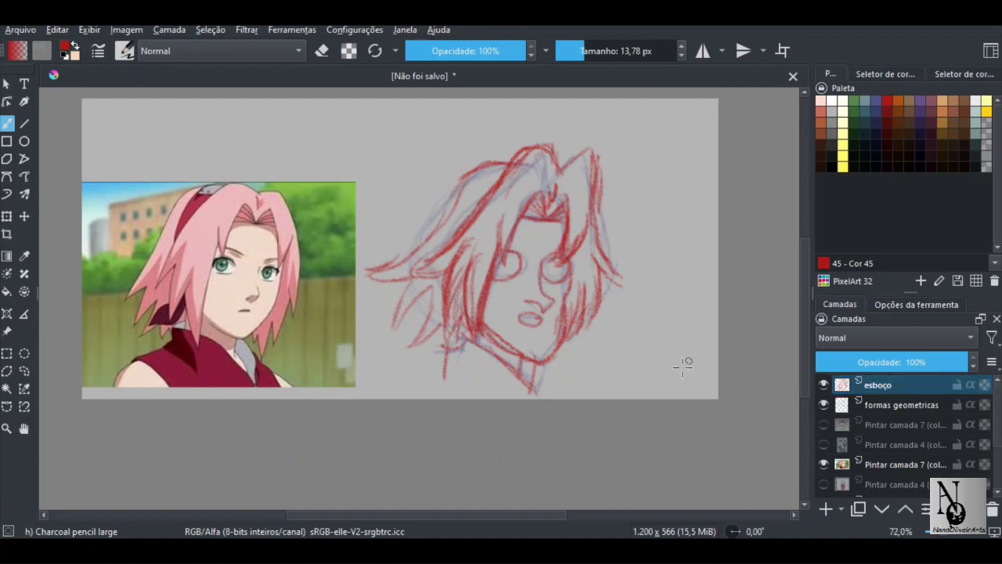
# Hide the formas geometricas layer and set the esboço layer's opacity to 60%
pyautogui.click(823, 404)
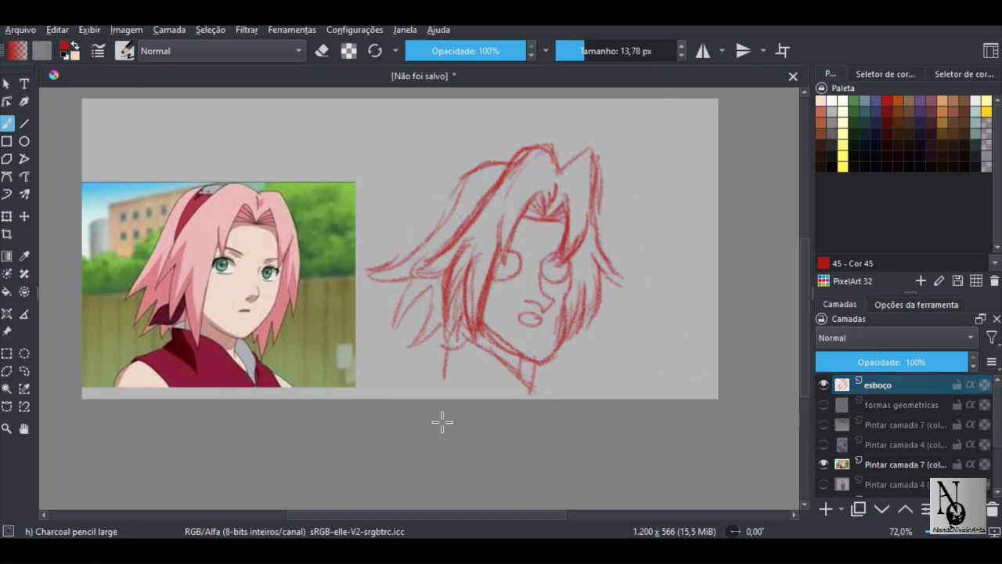
pyautogui.click(906, 363)
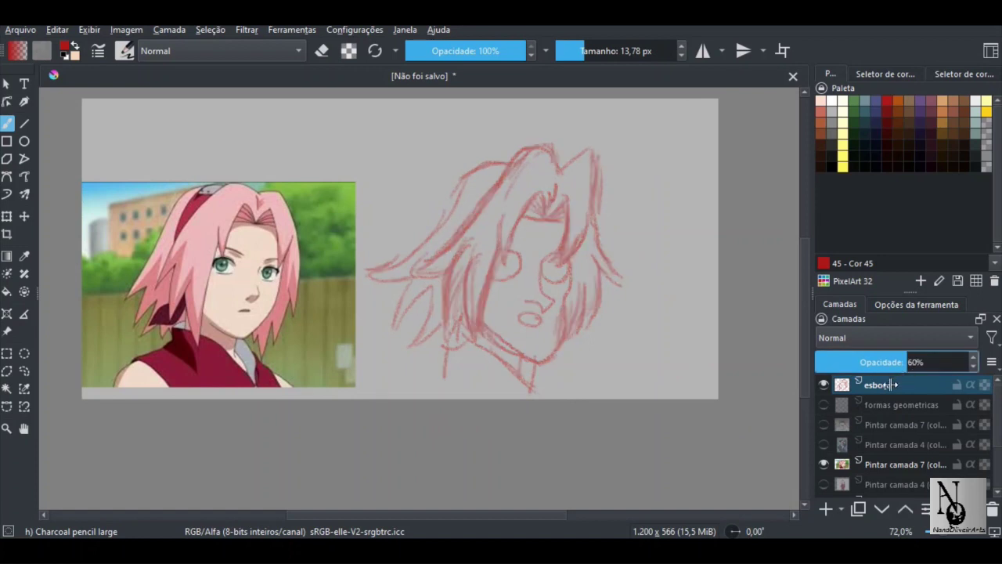
# Add a new paint layer above esboço and choose black as the drawing colour
pyautogui.click(827, 507)
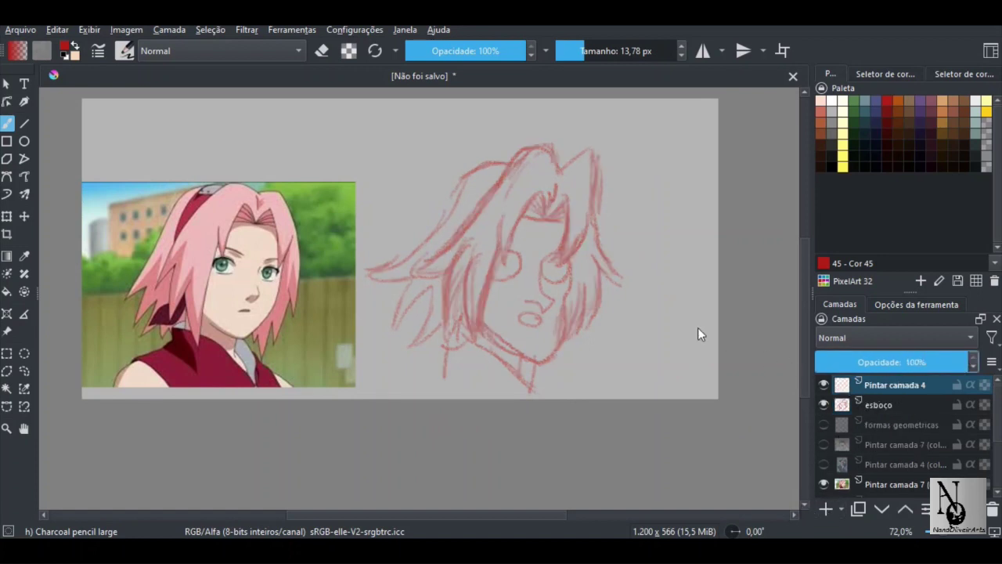
pyautogui.click(831, 166)
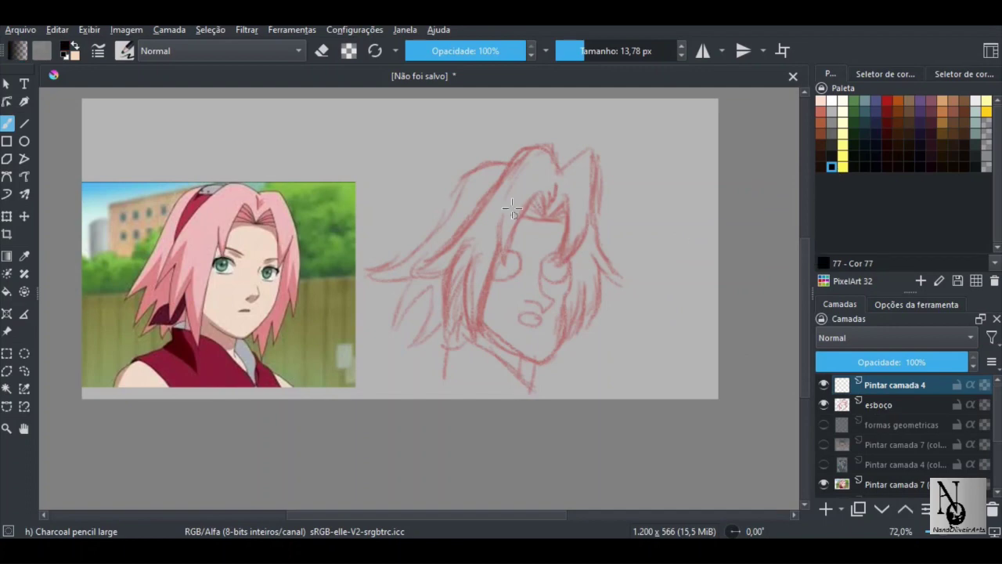
# Ink the fringe's lower edge as two black curves meeting at a central point, using an 11,58 px brush
pyautogui.moveTo(513, 208); pyautogui.dragTo(609, 152)
pyautogui.moveTo(588, 206); pyautogui.dragTo(532, 237)
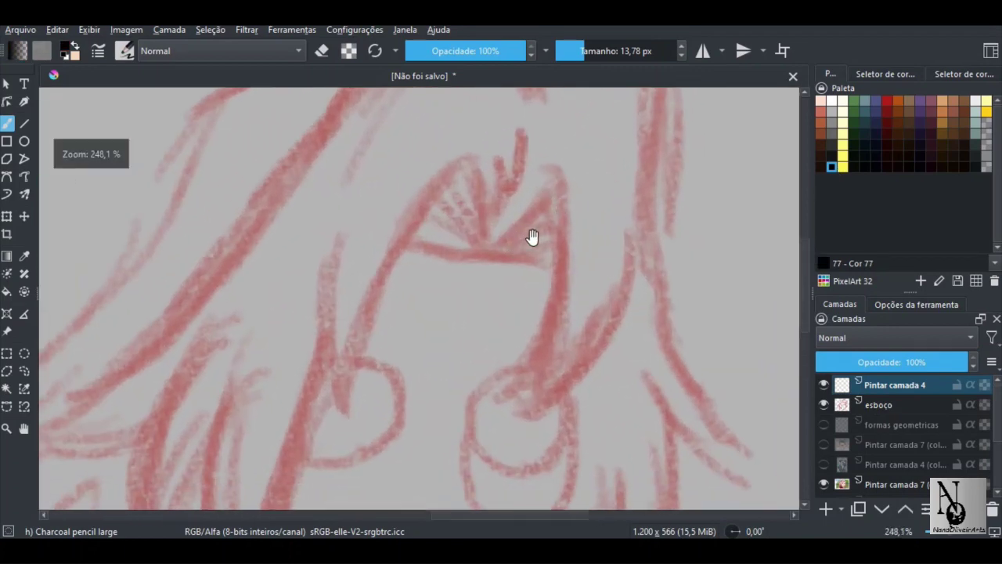
pyautogui.scroll(2, 531, 237)
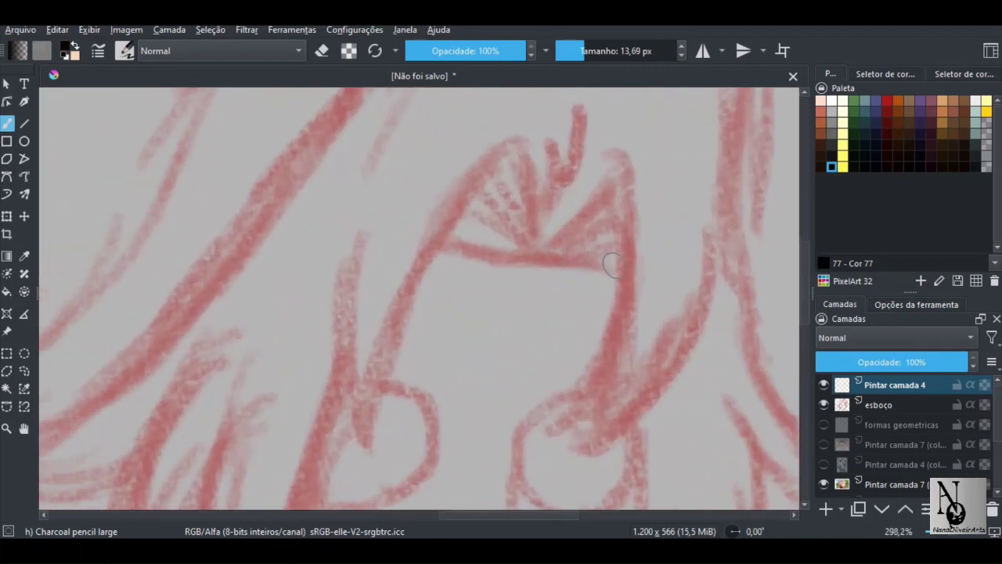
pyautogui.moveTo(628, 255)
pyautogui.mouseDown()
pyautogui.moveTo(519, 267)
pyautogui.moveTo(472, 243)
pyautogui.mouseUp()
pyautogui.hotkey('ctrl', 'z')
pyautogui.moveTo(579, 257); pyautogui.dragTo(521, 266)
pyautogui.moveTo(455, 242); pyautogui.dragTo(429, 240)
pyautogui.moveTo(430, 239)
pyautogui.mouseDown()
pyautogui.moveTo(525, 261)
pyautogui.moveTo(601, 259)
pyautogui.moveTo(628, 281)
pyautogui.mouseUp()
# Ink the fringe's right diagonal strand and the triangular outline of its left section, both rising from the central point
pyautogui.moveTo(547, 257)
pyautogui.mouseDown()
pyautogui.moveTo(533, 299)
pyautogui.moveTo(606, 197)
pyautogui.mouseUp()
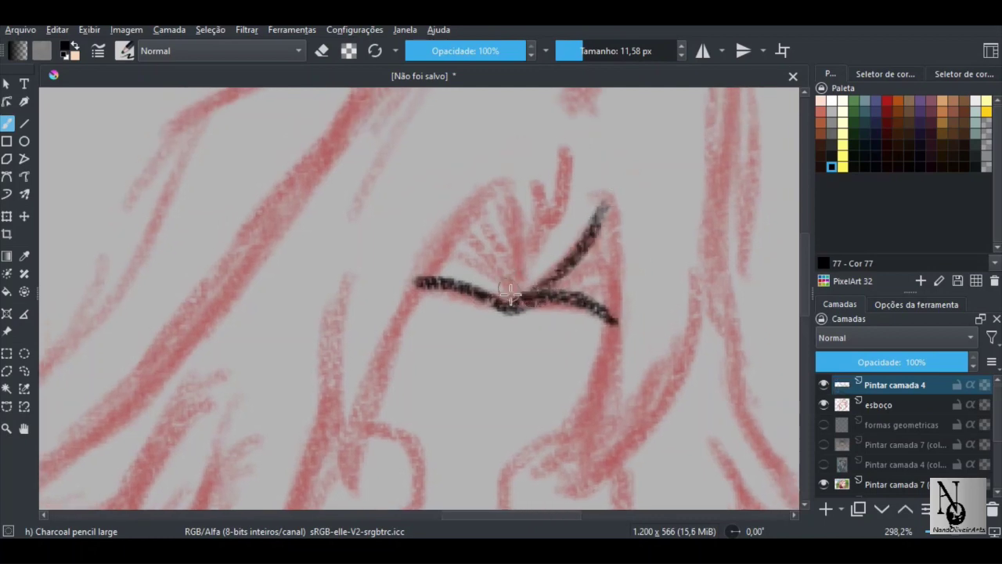
pyautogui.moveTo(509, 294)
pyautogui.mouseDown()
pyautogui.moveTo(505, 174)
pyautogui.moveTo(415, 284)
pyautogui.mouseUp()
pyautogui.moveTo(505, 175); pyautogui.dragTo(415, 285)
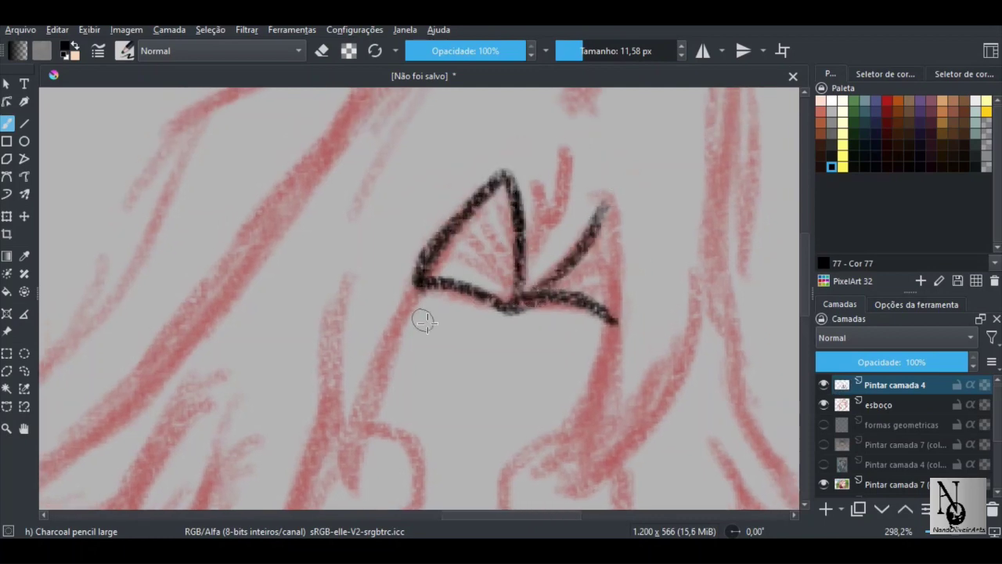
pyautogui.moveTo(606, 210); pyautogui.dragTo(511, 302)
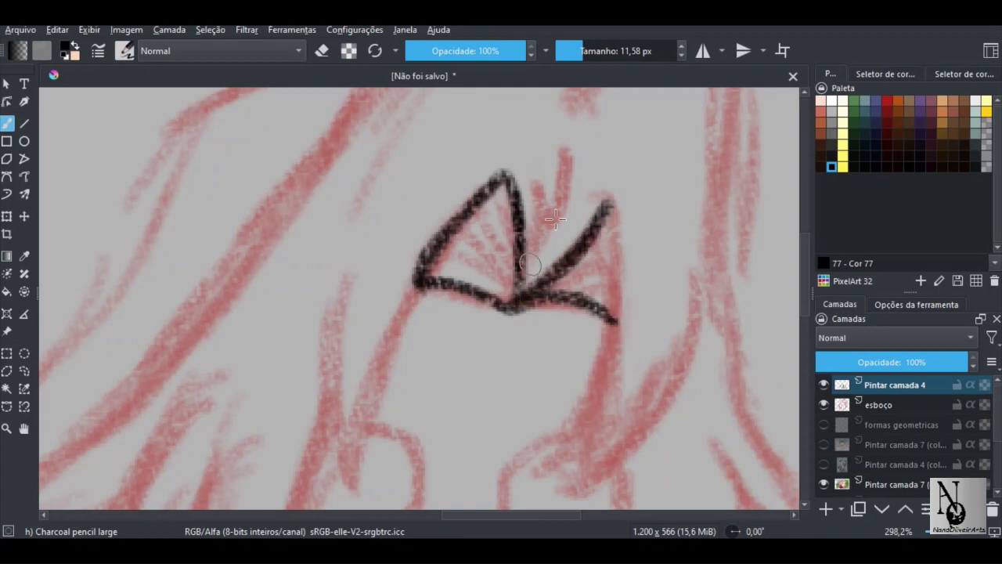
# Draw the curved parting line above the fringe and two pairs of arched strand lines branching to either side of it
pyautogui.moveTo(535, 258); pyautogui.dragTo(564, 162)
pyautogui.moveTo(545, 211); pyautogui.dragTo(535, 292)
pyautogui.moveTo(563, 257); pyautogui.dragTo(612, 281)
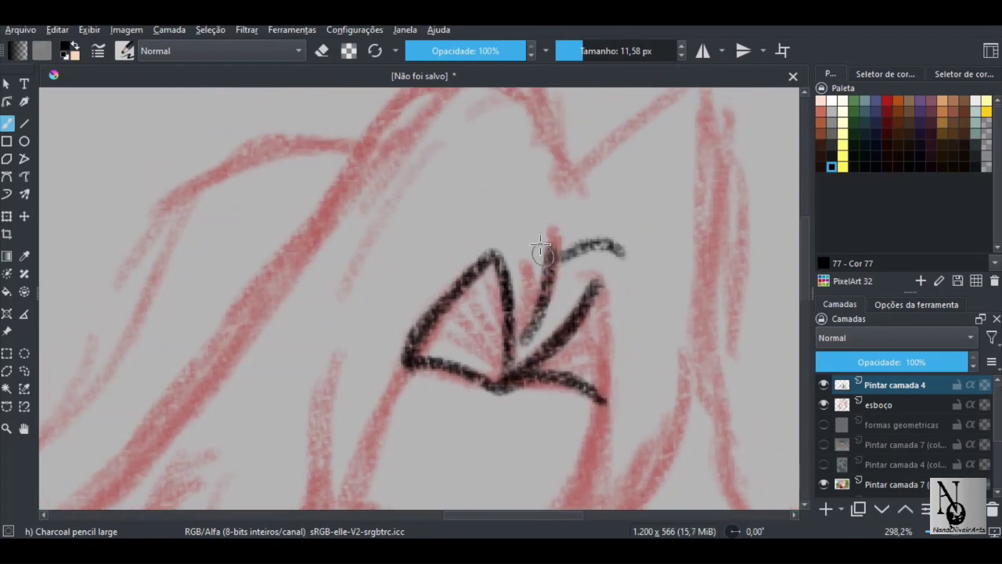
pyautogui.moveTo(549, 251); pyautogui.dragTo(485, 218)
pyautogui.moveTo(569, 209)
pyautogui.mouseDown()
pyautogui.moveTo(586, 231)
pyautogui.moveTo(546, 206)
pyautogui.moveTo(487, 194)
pyautogui.mouseUp()
pyautogui.moveTo(579, 230); pyautogui.dragTo(549, 251)
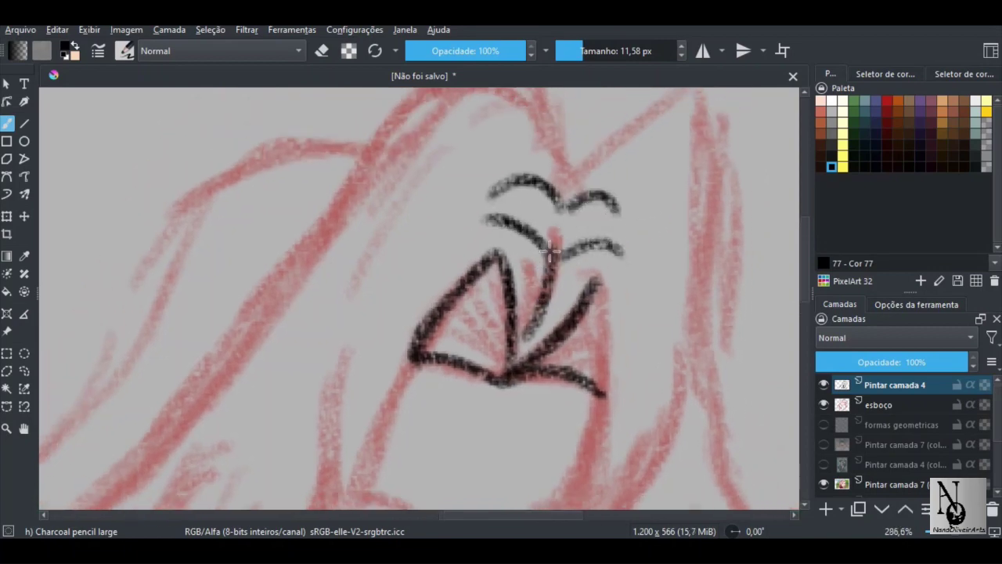
# Fill both fringe sections with fine strands radiating from the central point, using a smaller brush of about 8,86 px
pyautogui.scroll(-3, 549, 249)
pyautogui.scroll(5, 483, 260)
pyautogui.press('[')
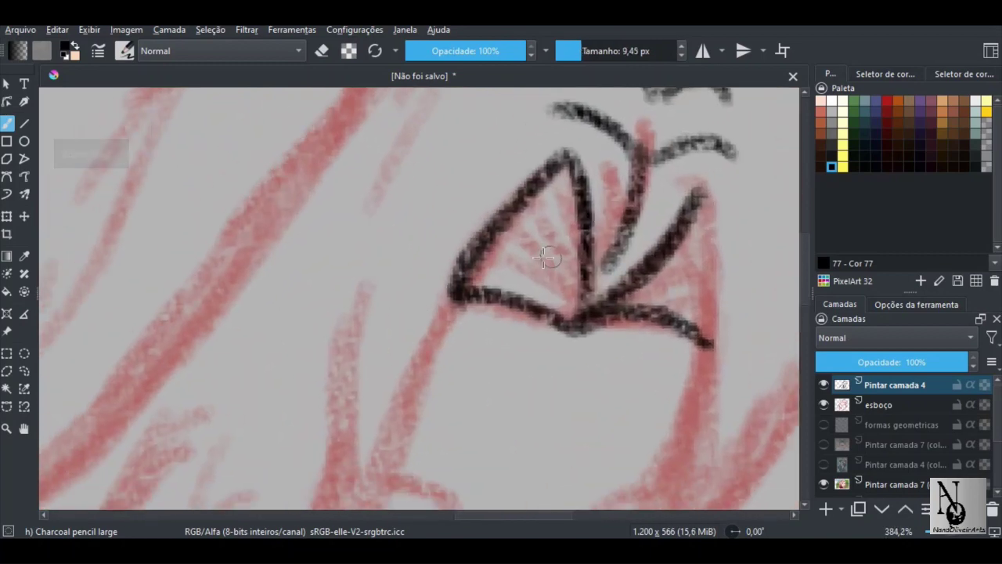
pyautogui.press('[')
pyautogui.moveTo(544, 181); pyautogui.dragTo(577, 313)
pyautogui.moveTo(533, 207); pyautogui.dragTo(568, 310)
pyautogui.moveTo(501, 242)
pyautogui.mouseDown()
pyautogui.moveTo(557, 307)
pyautogui.moveTo(479, 281)
pyautogui.mouseUp()
pyautogui.moveTo(636, 303)
pyautogui.mouseDown()
pyautogui.moveTo(693, 315)
pyautogui.moveTo(660, 312)
pyautogui.moveTo(692, 315)
pyautogui.moveTo(645, 292)
pyautogui.moveTo(708, 261)
pyautogui.mouseUp()
pyautogui.scroll(-3, 684, 260)
pyautogui.scroll(-2, 595, 344)
pyautogui.scroll(5, 508, 311)
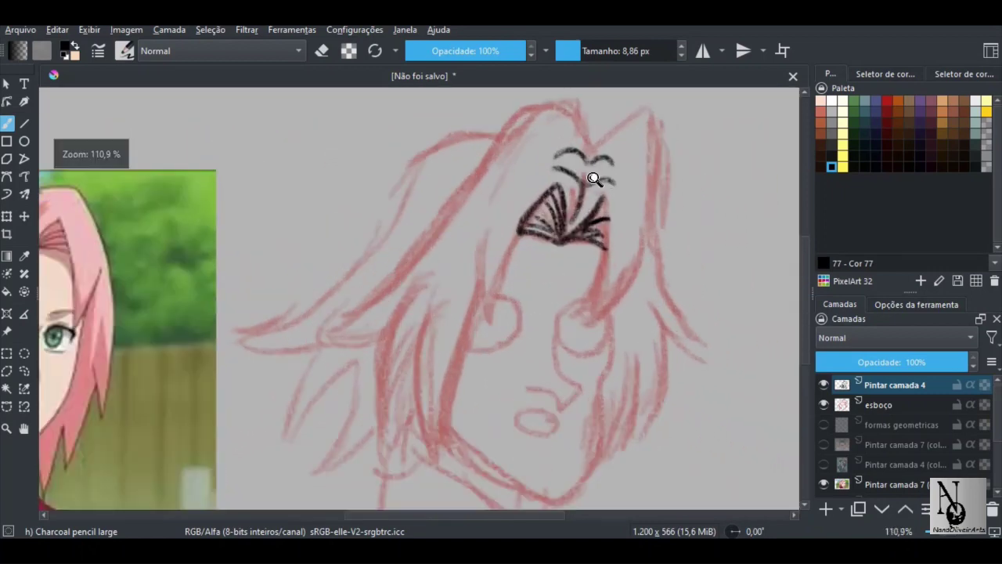
# Ink the pointed front strand left of the fringe with a 12,46 px brush, curving both edges down to a tip over the eye
pyautogui.moveTo(446, 234); pyautogui.dragTo(540, 229)
pyautogui.moveTo(436, 341)
pyautogui.mouseDown()
pyautogui.moveTo(499, 261)
pyautogui.moveTo(538, 241)
pyautogui.mouseUp()
pyautogui.scroll(1, 500, 259)
pyautogui.moveTo(696, 193)
pyautogui.mouseDown()
pyautogui.moveTo(534, 227)
pyautogui.moveTo(438, 282)
pyautogui.moveTo(414, 313)
pyautogui.moveTo(607, 175)
pyautogui.mouseUp()
pyautogui.hotkey('ctrl', 'z')
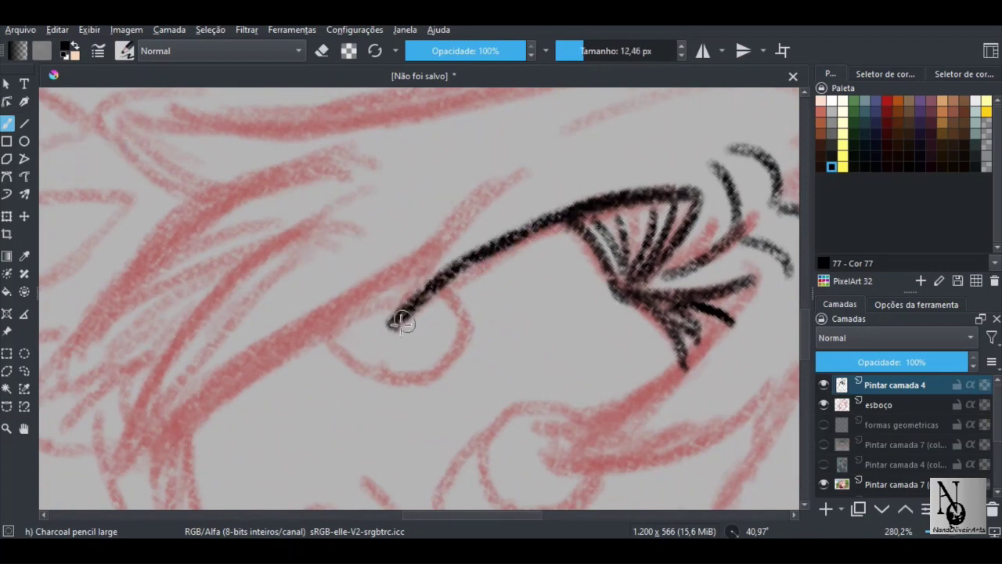
pyautogui.hotkey('ctrl', 'z')
pyautogui.moveTo(702, 197)
pyautogui.mouseDown()
pyautogui.moveTo(540, 207)
pyautogui.moveTo(389, 374)
pyautogui.moveTo(599, 125)
pyautogui.mouseUp()
pyautogui.hotkey('ctrl', 'z')
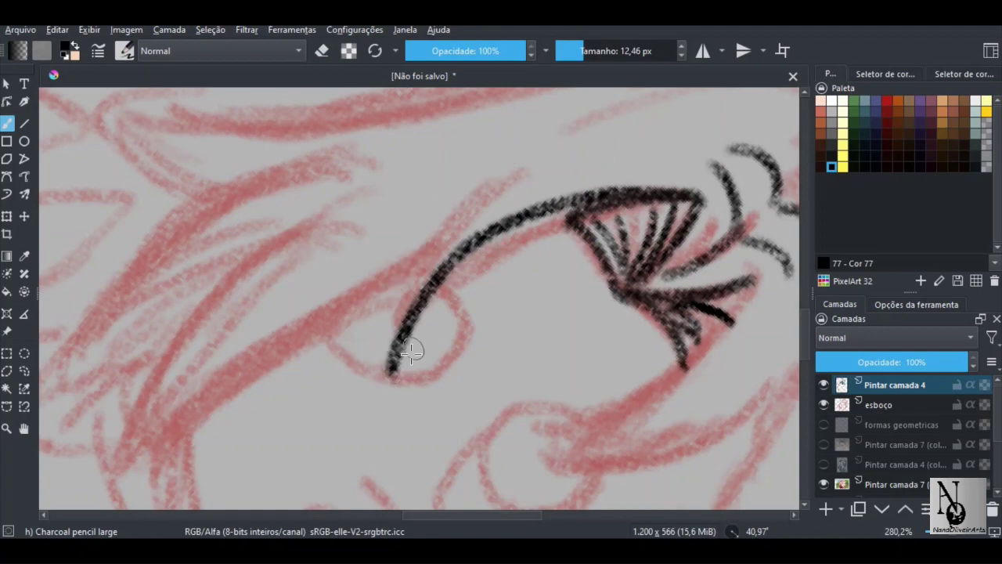
pyautogui.moveTo(389, 372); pyautogui.dragTo(614, 150)
# Ink the left lock's long inner edge from the front strand along the cheek towards the jaw, using a 16,61 px brush
pyautogui.moveTo(510, 231)
pyautogui.mouseDown()
pyautogui.moveTo(368, 298)
pyautogui.moveTo(405, 352)
pyautogui.moveTo(398, 271)
pyautogui.moveTo(379, 318)
pyautogui.moveTo(371, 273)
pyautogui.moveTo(501, 196)
pyautogui.moveTo(632, 207)
pyautogui.moveTo(509, 205)
pyautogui.moveTo(415, 250)
pyautogui.mouseUp()
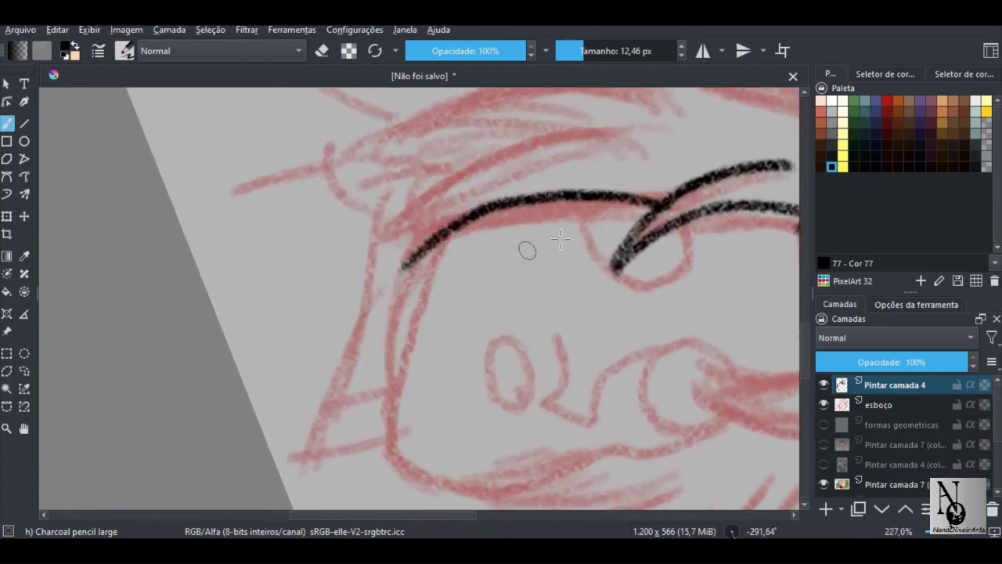
pyautogui.hotkey('ctrl', 'z')
pyautogui.moveTo(550, 196); pyautogui.dragTo(391, 321)
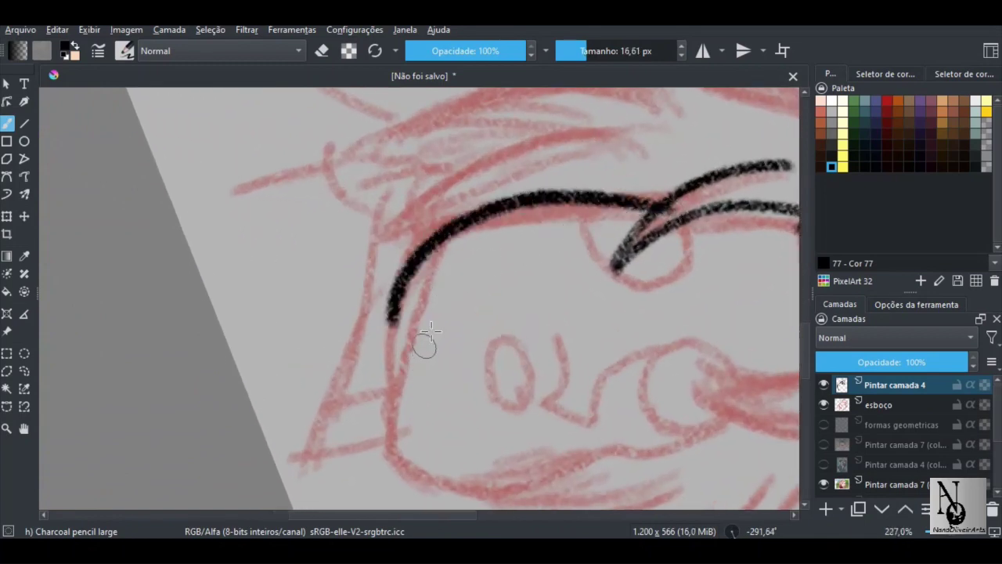
# Ink the left hair section's long outer edge down to its pointed tip and add the short curved underside of that tip
pyautogui.moveTo(501, 227)
pyautogui.mouseDown()
pyautogui.moveTo(485, 224)
pyautogui.moveTo(488, 208)
pyautogui.moveTo(548, 240)
pyautogui.moveTo(373, 188)
pyautogui.moveTo(463, 170)
pyautogui.moveTo(441, 282)
pyautogui.moveTo(420, 293)
pyautogui.moveTo(446, 241)
pyautogui.moveTo(477, 219)
pyautogui.moveTo(462, 285)
pyautogui.moveTo(501, 258)
pyautogui.moveTo(436, 204)
pyautogui.moveTo(501, 164)
pyautogui.moveTo(595, 154)
pyautogui.moveTo(595, 187)
pyautogui.moveTo(715, 219)
pyautogui.moveTo(698, 205)
pyautogui.moveTo(669, 129)
pyautogui.moveTo(223, 301)
pyautogui.mouseUp()
pyautogui.hotkey('ctrl', 'z')
pyautogui.moveTo(701, 227)
pyautogui.mouseDown()
pyautogui.moveTo(655, 110)
pyautogui.moveTo(235, 313)
pyautogui.mouseUp()
pyautogui.moveTo(456, 265)
pyautogui.mouseDown()
pyautogui.moveTo(500, 230)
pyautogui.moveTo(449, 193)
pyautogui.moveTo(377, 229)
pyautogui.moveTo(364, 171)
pyautogui.mouseUp()
pyautogui.moveTo(315, 271)
pyautogui.mouseDown()
pyautogui.moveTo(230, 277)
pyautogui.moveTo(362, 313)
pyautogui.mouseUp()
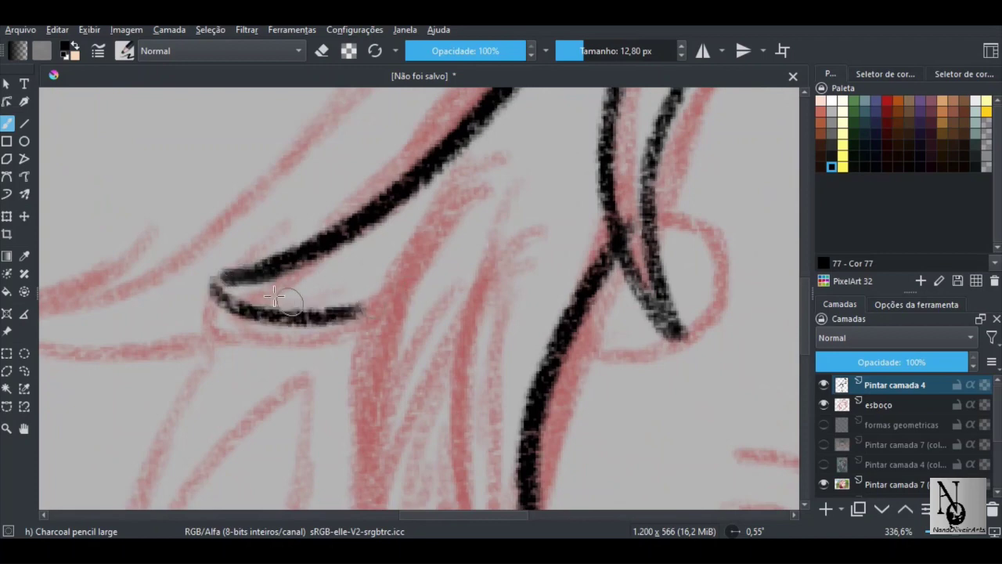
pyautogui.moveTo(232, 292); pyautogui.dragTo(317, 300)
pyautogui.moveTo(381, 250); pyautogui.dragTo(374, 356)
pyautogui.moveTo(300, 294); pyautogui.dragTo(322, 233)
pyautogui.moveTo(348, 289)
pyautogui.mouseDown()
pyautogui.moveTo(404, 225)
pyautogui.moveTo(411, 198)
pyautogui.mouseUp()
pyautogui.moveTo(322, 256)
pyautogui.mouseDown()
pyautogui.moveTo(351, 239)
pyautogui.moveTo(445, 240)
pyautogui.mouseUp()
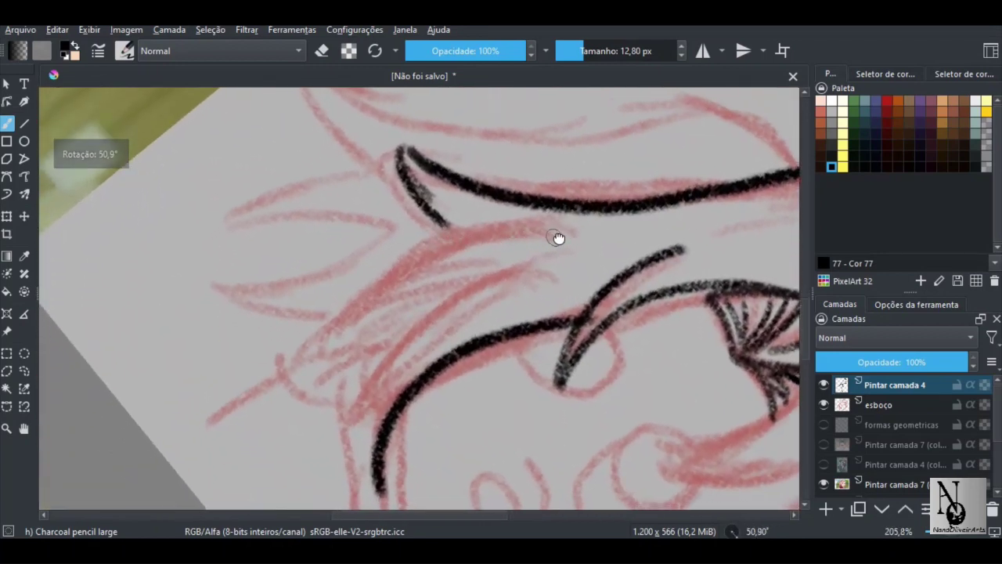
pyautogui.moveTo(566, 234); pyautogui.dragTo(318, 358)
pyautogui.hotkey('ctrl', 'z')
pyautogui.moveTo(570, 233)
pyautogui.mouseDown()
pyautogui.moveTo(362, 286)
pyautogui.moveTo(316, 343)
pyautogui.mouseUp()
pyautogui.hotkey('ctrl', 'z')
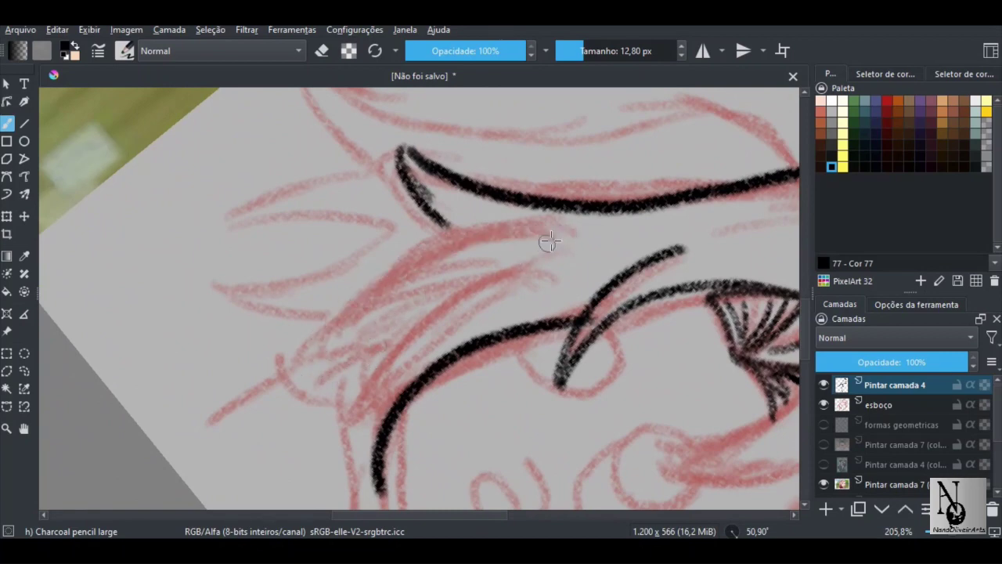
pyautogui.moveTo(487, 225); pyautogui.dragTo(309, 353)
pyautogui.hotkey('ctrl', 'z')
# Ink the left side lock's curved outer edge and its return edge from the pointed tip, using a 12,80 px brush
pyautogui.moveTo(552, 233); pyautogui.dragTo(323, 312)
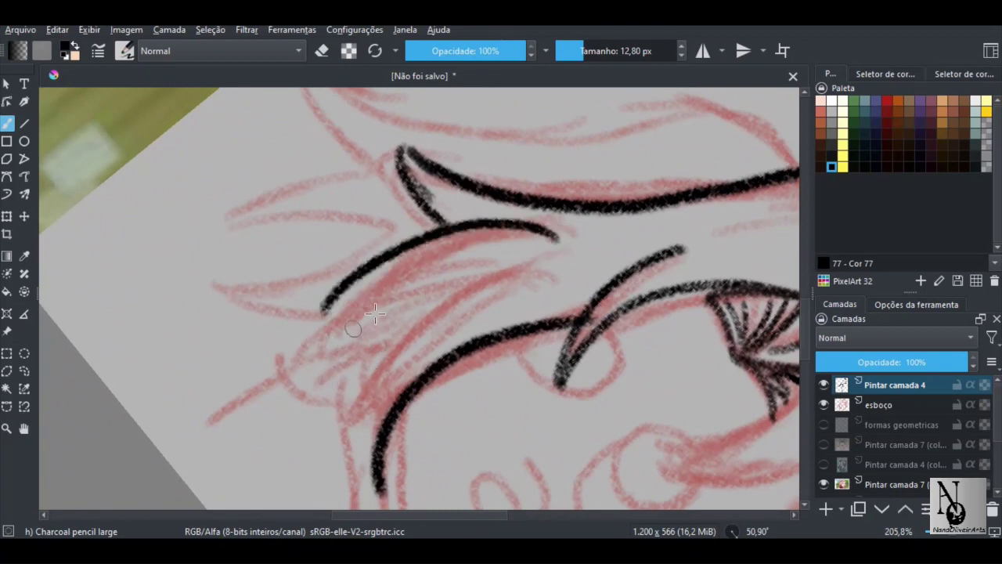
pyautogui.moveTo(557, 239)
pyautogui.mouseDown()
pyautogui.moveTo(313, 337)
pyautogui.moveTo(501, 268)
pyautogui.mouseUp()
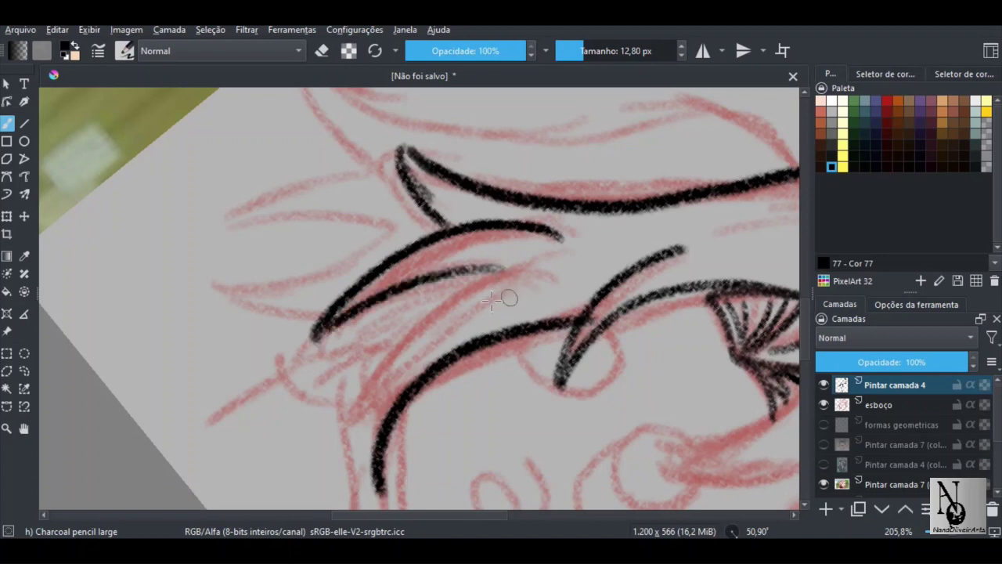
pyautogui.moveTo(319, 334); pyautogui.dragTo(501, 269)
pyautogui.moveTo(469, 300)
pyautogui.mouseDown()
pyautogui.moveTo(468, 280)
pyautogui.moveTo(480, 269)
pyautogui.mouseUp()
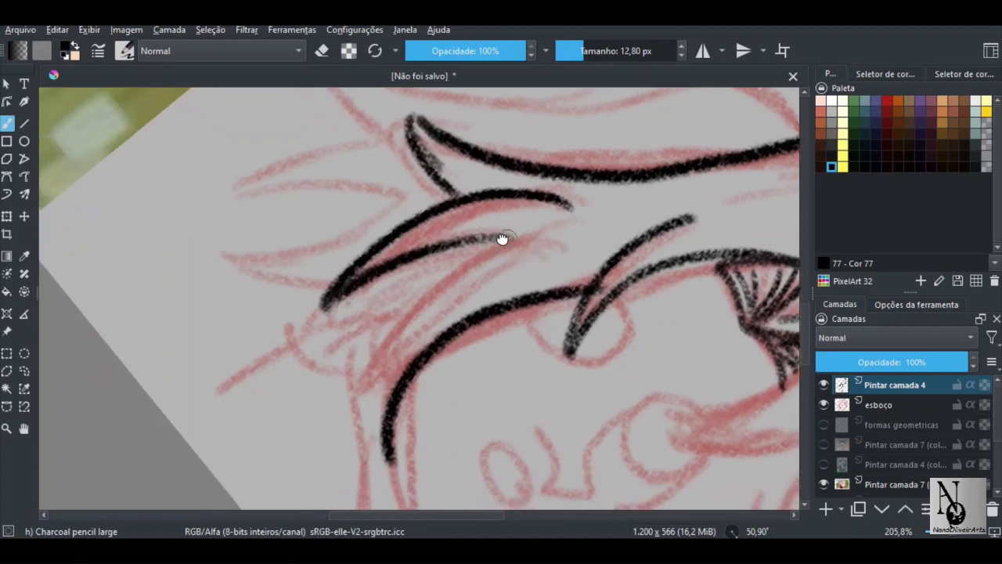
# Ink the neighbouring pointed strand between the left side lock and the cheek, curving down to a tip and back up
pyautogui.moveTo(507, 237)
pyautogui.mouseDown()
pyautogui.moveTo(370, 384)
pyautogui.moveTo(488, 291)
pyautogui.mouseUp()
pyautogui.hotkey('ctrl', 'z')
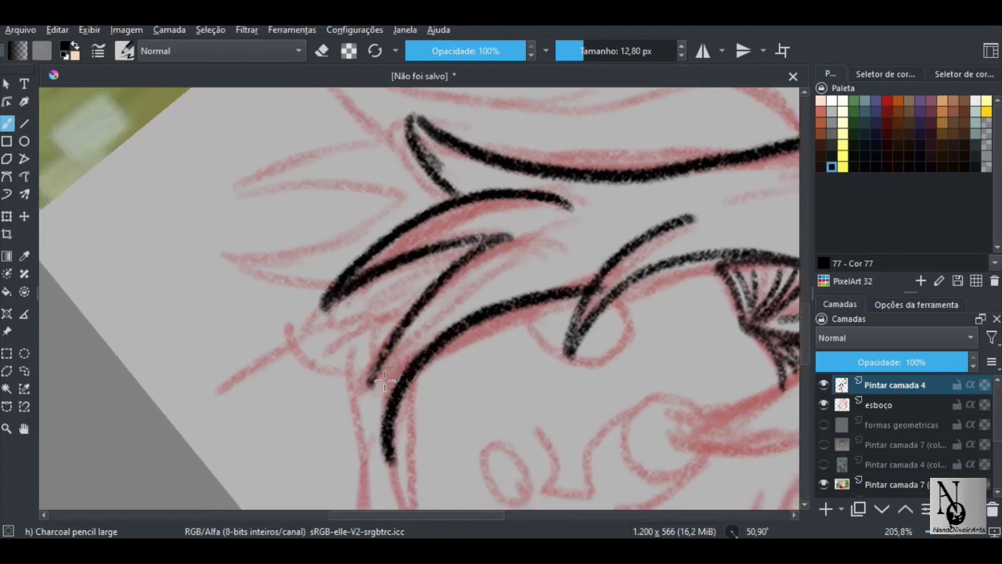
pyautogui.moveTo(376, 383); pyautogui.dragTo(511, 288)
pyautogui.moveTo(431, 333); pyautogui.dragTo(552, 294)
pyautogui.moveTo(475, 291); pyautogui.dragTo(453, 356)
pyautogui.moveTo(370, 335)
pyautogui.mouseDown()
pyautogui.moveTo(413, 359)
pyautogui.moveTo(403, 336)
pyautogui.mouseUp()
pyautogui.moveTo(447, 233); pyautogui.dragTo(418, 356)
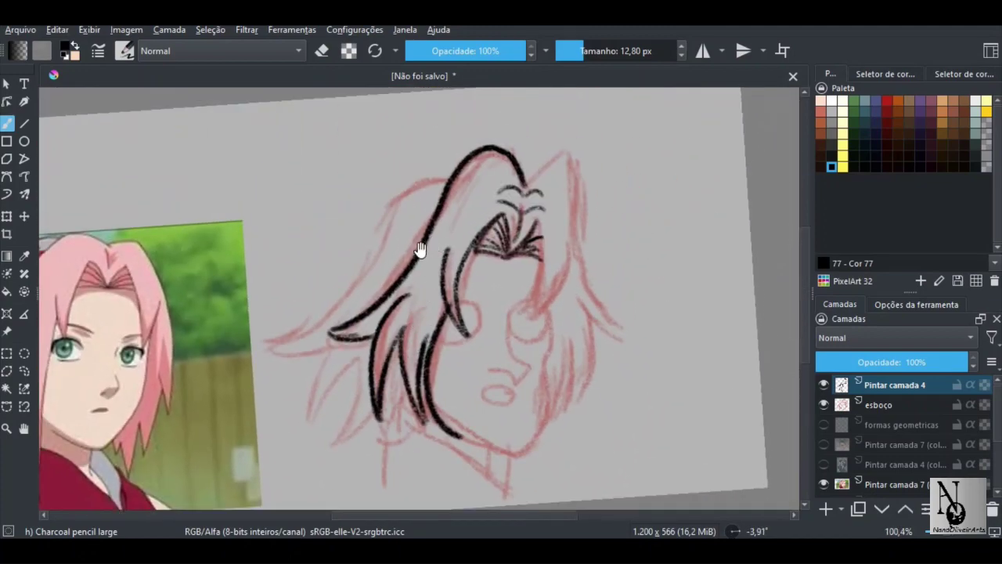
# Ink the outer edge of the back hair section behind the crown down to its far-left tip, using a 16,13 px brush
pyautogui.moveTo(350, 242)
pyautogui.mouseDown()
pyautogui.moveTo(357, 212)
pyautogui.moveTo(351, 262)
pyautogui.moveTo(381, 217)
pyautogui.moveTo(436, 259)
pyautogui.moveTo(459, 297)
pyautogui.moveTo(443, 188)
pyautogui.moveTo(504, 196)
pyautogui.moveTo(354, 286)
pyautogui.mouseUp()
pyautogui.press(']')
pyautogui.hotkey('ctrl', 'z')
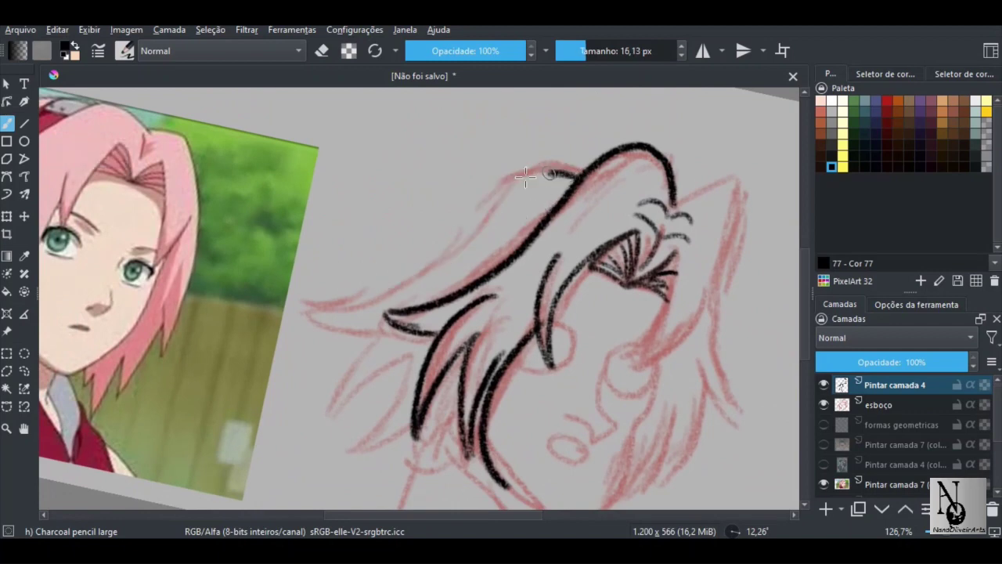
pyautogui.moveTo(549, 174); pyautogui.dragTo(331, 298)
pyautogui.moveTo(402, 310)
pyautogui.mouseDown()
pyautogui.moveTo(390, 254)
pyautogui.moveTo(340, 322)
pyautogui.moveTo(371, 267)
pyautogui.mouseUp()
# Ink the underside of the back section's tip and the two pointed strands below it with a 10,88 px brush
pyautogui.moveTo(291, 318)
pyautogui.mouseDown()
pyautogui.moveTo(358, 301)
pyautogui.moveTo(265, 322)
pyautogui.moveTo(436, 209)
pyautogui.mouseUp()
pyautogui.hotkey('ctrl', 'z')
pyautogui.moveTo(430, 272); pyautogui.dragTo(281, 285)
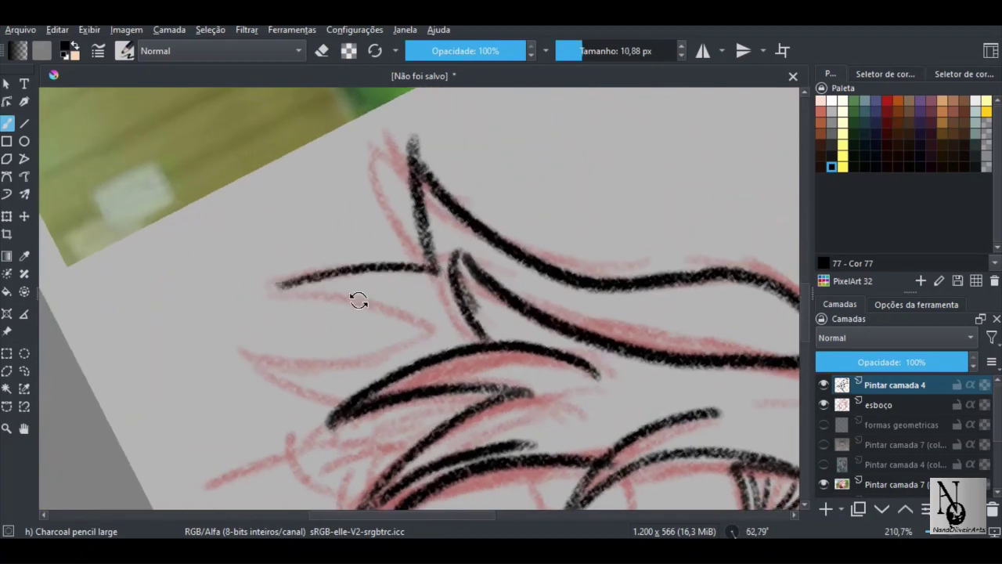
pyautogui.moveTo(358, 300)
pyautogui.mouseDown()
pyautogui.moveTo(342, 346)
pyautogui.moveTo(311, 371)
pyautogui.moveTo(468, 309)
pyautogui.moveTo(343, 444)
pyautogui.mouseUp()
pyautogui.hotkey('ctrl', 'z')
pyautogui.moveTo(456, 313)
pyautogui.mouseDown()
pyautogui.moveTo(321, 455)
pyautogui.moveTo(335, 346)
pyautogui.moveTo(438, 289)
pyautogui.moveTo(349, 327)
pyautogui.moveTo(295, 302)
pyautogui.moveTo(293, 323)
pyautogui.moveTo(258, 300)
pyautogui.mouseUp()
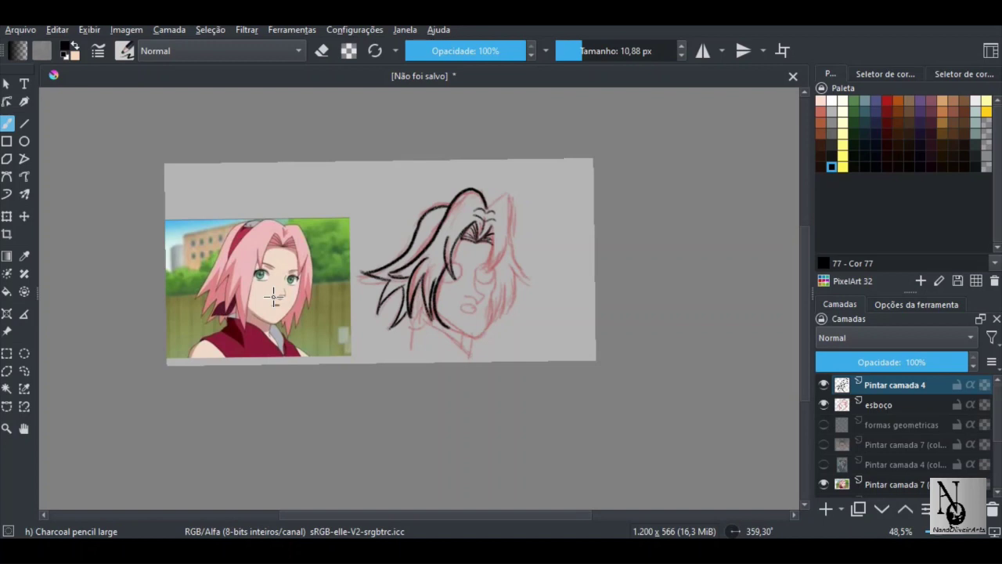
pyautogui.moveTo(469, 283); pyautogui.dragTo(466, 227)
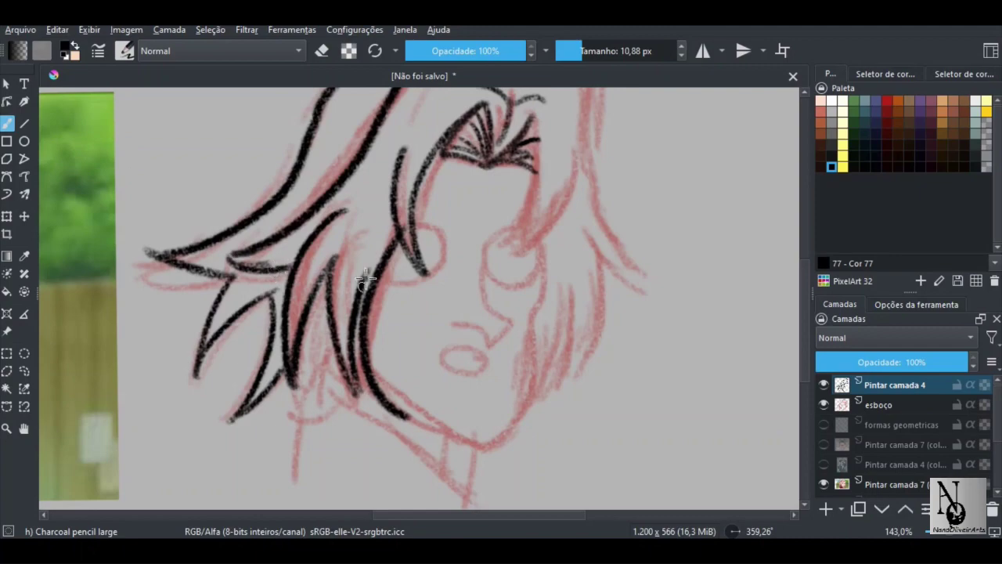
pyautogui.moveTo(365, 280)
pyautogui.mouseDown()
pyautogui.moveTo(353, 311)
pyautogui.moveTo(371, 305)
pyautogui.moveTo(331, 251)
pyautogui.moveTo(408, 224)
pyautogui.moveTo(399, 259)
pyautogui.moveTo(438, 255)
pyautogui.moveTo(365, 242)
pyautogui.moveTo(350, 310)
pyautogui.moveTo(385, 315)
pyautogui.moveTo(384, 326)
pyautogui.moveTo(376, 259)
pyautogui.moveTo(360, 296)
pyautogui.mouseUp()
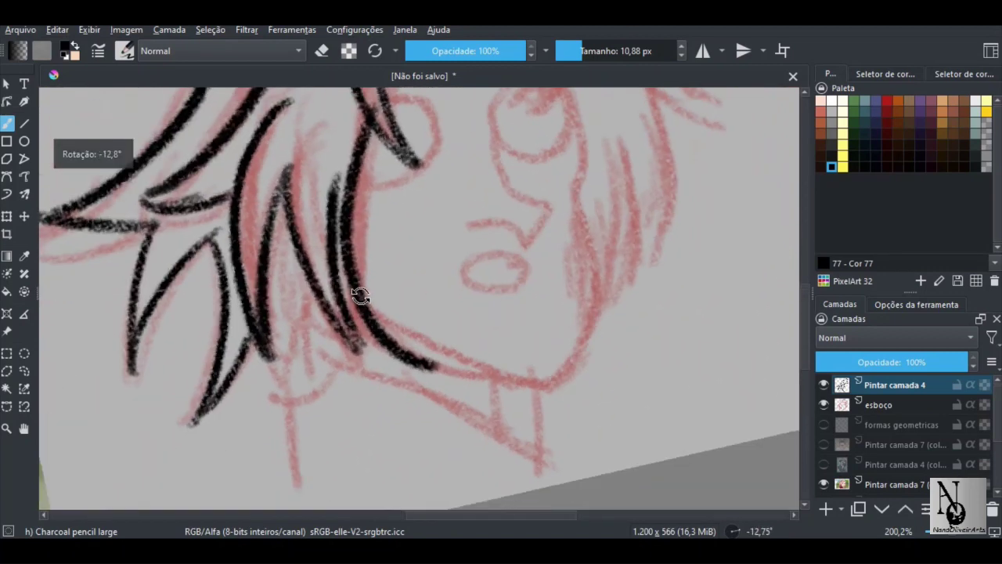
pyautogui.moveTo(469, 264); pyautogui.dragTo(347, 263)
pyautogui.moveTo(410, 179)
pyautogui.mouseDown()
pyautogui.moveTo(425, 196)
pyautogui.moveTo(324, 214)
pyautogui.moveTo(374, 206)
pyautogui.mouseUp()
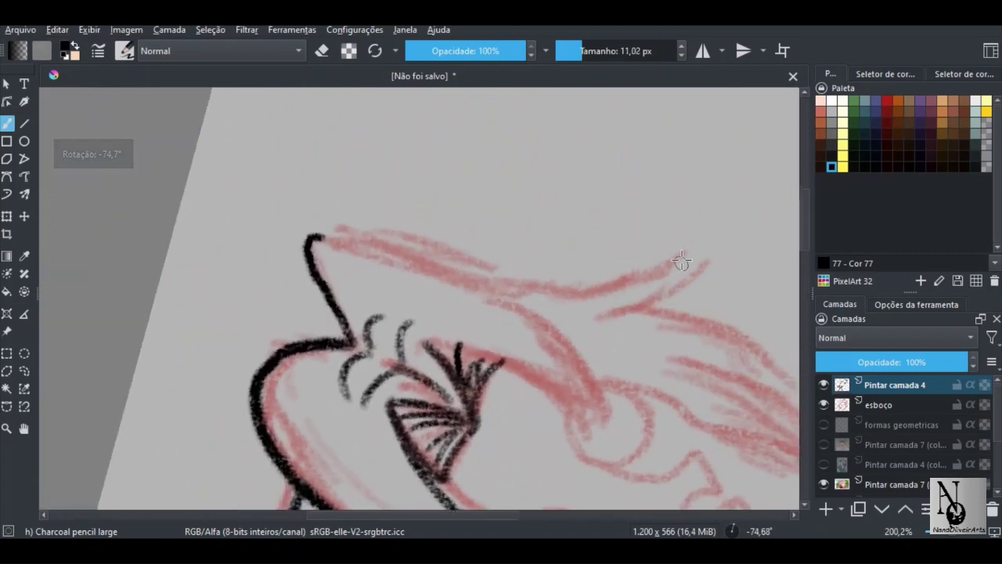
pyautogui.moveTo(687, 252)
pyautogui.mouseDown()
pyautogui.moveTo(520, 289)
pyautogui.moveTo(342, 227)
pyautogui.mouseUp()
pyautogui.hotkey('ctrl', 'z')
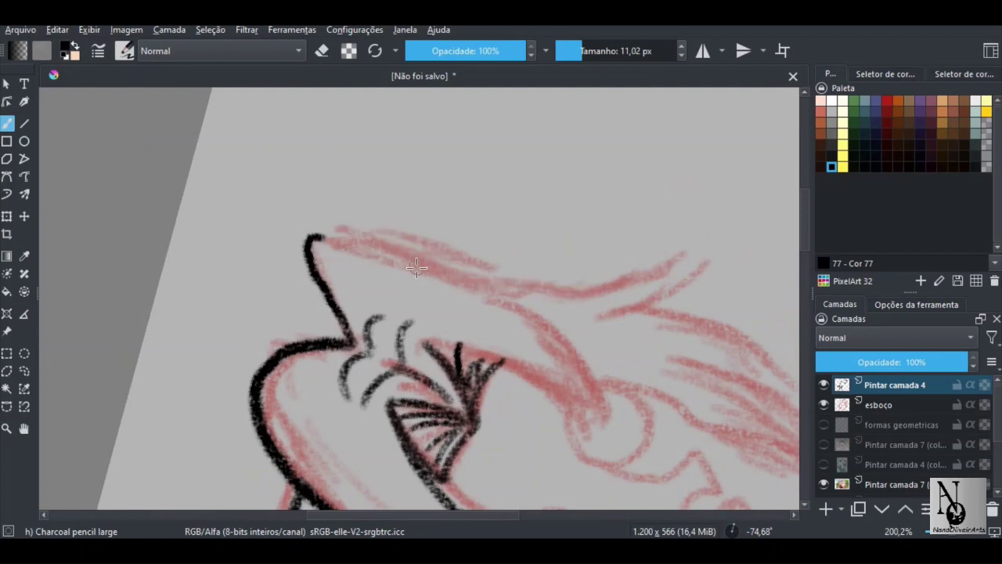
pyautogui.hotkey('ctrl', 'z')
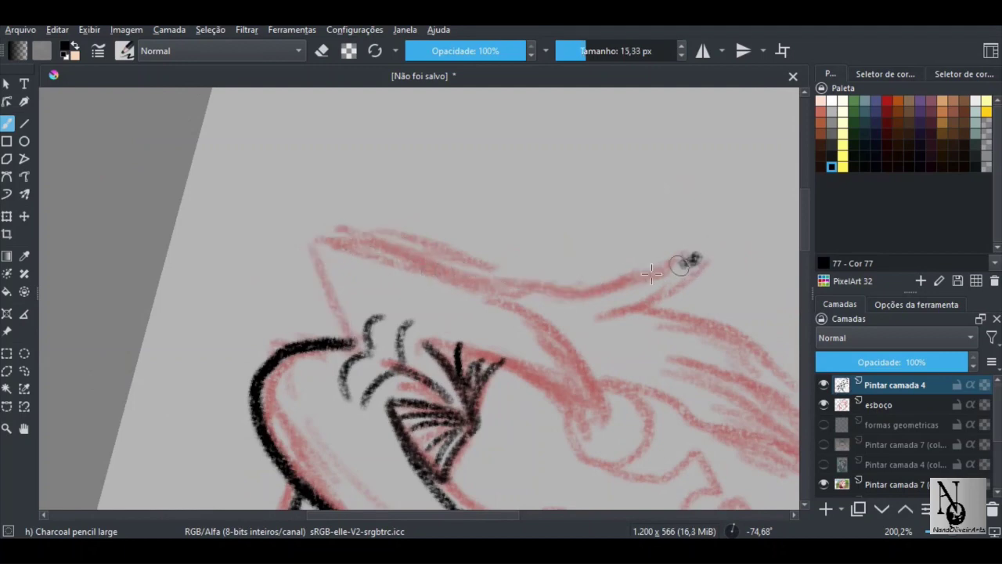
# Ink the right hair section's outer edge from its tip over the crown to the parting at 15,33 px, and add the tip's underside
pyautogui.moveTo(693, 260)
pyautogui.mouseDown()
pyautogui.moveTo(384, 244)
pyautogui.moveTo(319, 266)
pyautogui.moveTo(342, 345)
pyautogui.mouseUp()
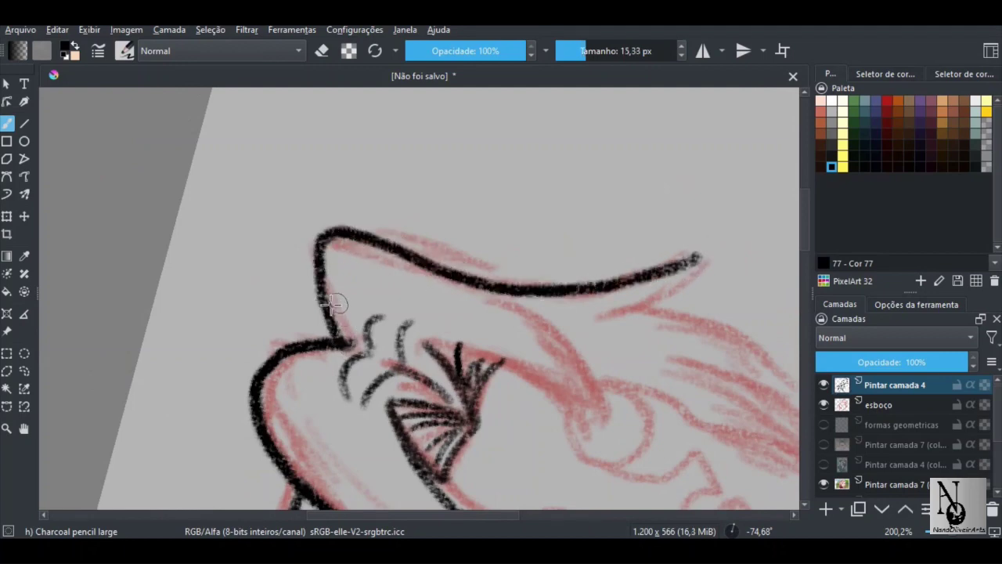
pyautogui.moveTo(332, 304)
pyautogui.mouseDown()
pyautogui.moveTo(347, 208)
pyautogui.moveTo(429, 186)
pyautogui.mouseUp()
pyautogui.moveTo(450, 227)
pyautogui.mouseDown()
pyautogui.moveTo(380, 201)
pyautogui.moveTo(557, 206)
pyautogui.moveTo(459, 298)
pyautogui.mouseUp()
pyautogui.hotkey('ctrl', 'z')
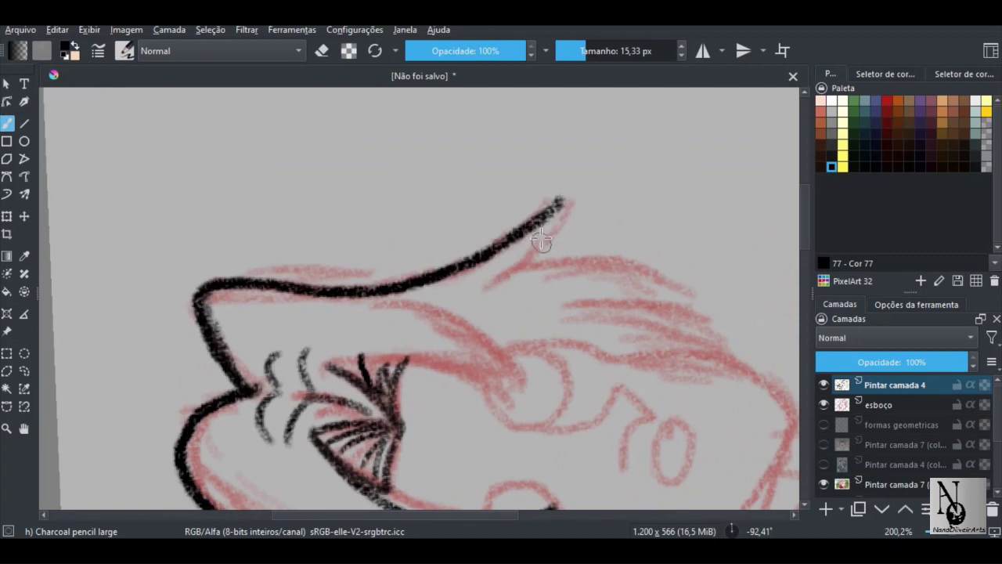
pyautogui.moveTo(553, 221); pyautogui.dragTo(464, 305)
pyautogui.moveTo(526, 271)
pyautogui.mouseDown()
pyautogui.moveTo(537, 297)
pyautogui.moveTo(476, 263)
pyautogui.mouseUp()
# Ink the right side lock below that tip, drawing its curved outer edge and inner strand with a 12,54 px brush
pyautogui.moveTo(415, 274)
pyautogui.mouseDown()
pyautogui.moveTo(560, 244)
pyautogui.moveTo(461, 305)
pyautogui.mouseUp()
pyautogui.hotkey('ctrl', 'z')
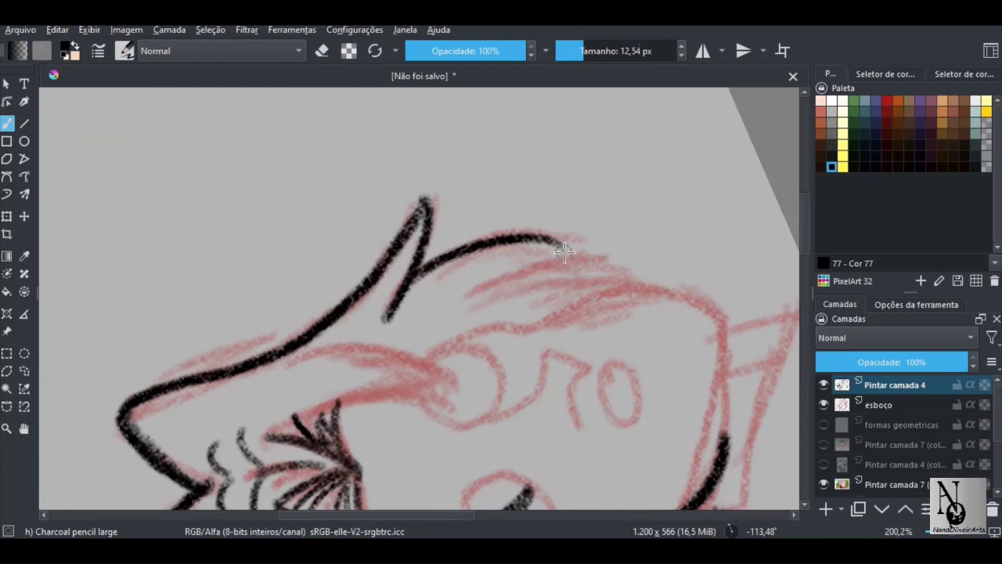
pyautogui.moveTo(562, 248); pyautogui.dragTo(460, 309)
pyautogui.moveTo(407, 235)
pyautogui.mouseDown()
pyautogui.moveTo(469, 223)
pyautogui.moveTo(584, 269)
pyautogui.moveTo(581, 287)
pyautogui.mouseUp()
pyautogui.moveTo(481, 316); pyautogui.dragTo(517, 177)
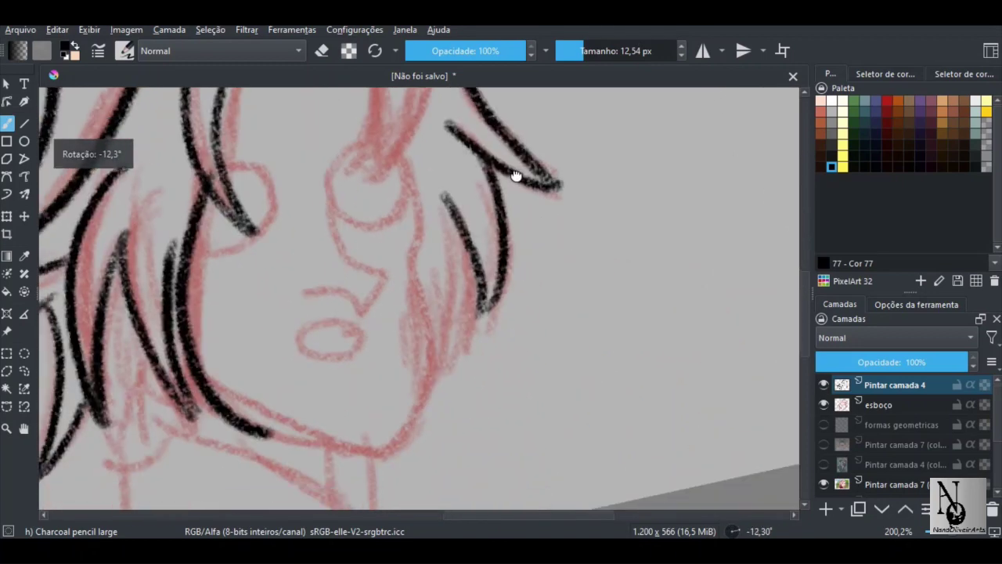
pyautogui.moveTo(447, 293)
pyautogui.mouseDown()
pyautogui.moveTo(436, 262)
pyautogui.moveTo(459, 327)
pyautogui.mouseUp()
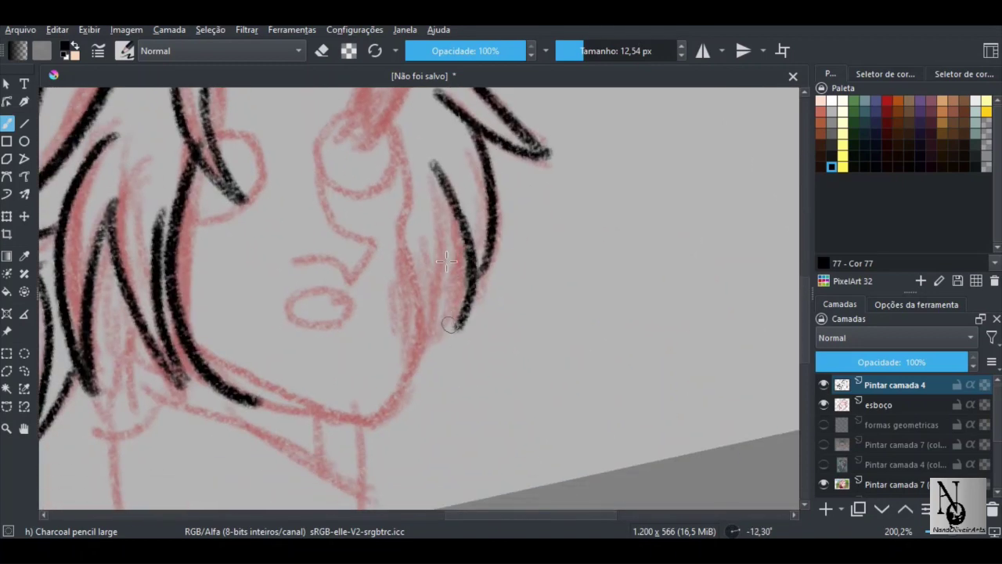
pyautogui.moveTo(436, 228); pyautogui.dragTo(450, 328)
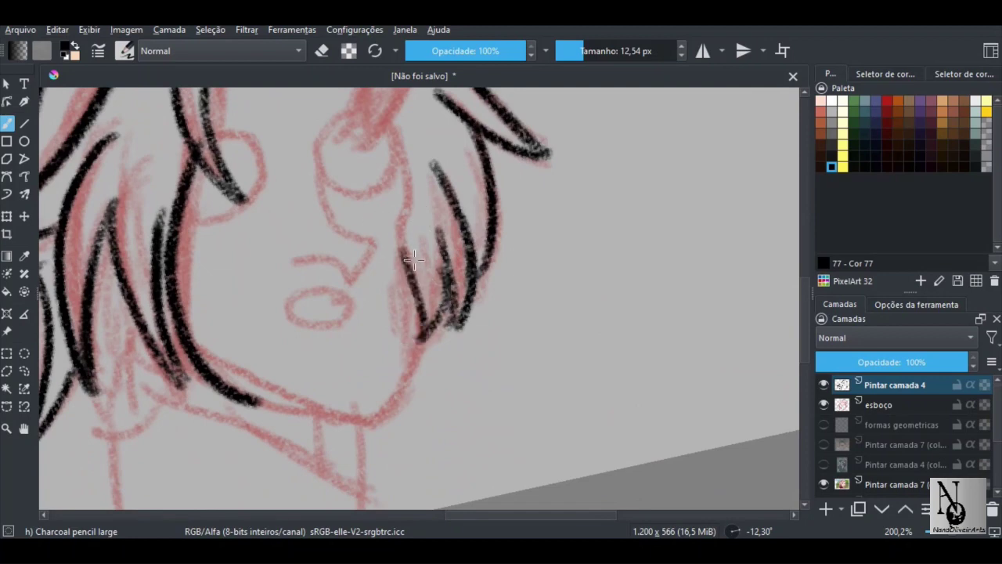
pyautogui.moveTo(373, 188)
pyautogui.mouseDown()
pyautogui.moveTo(376, 301)
pyautogui.moveTo(461, 152)
pyautogui.mouseUp()
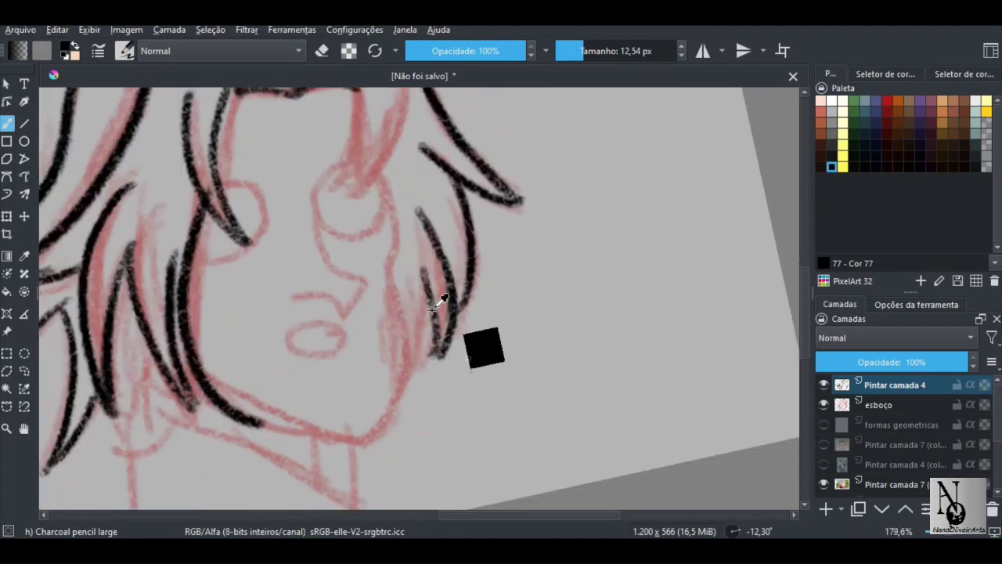
pyautogui.moveTo(428, 291); pyautogui.dragTo(413, 347)
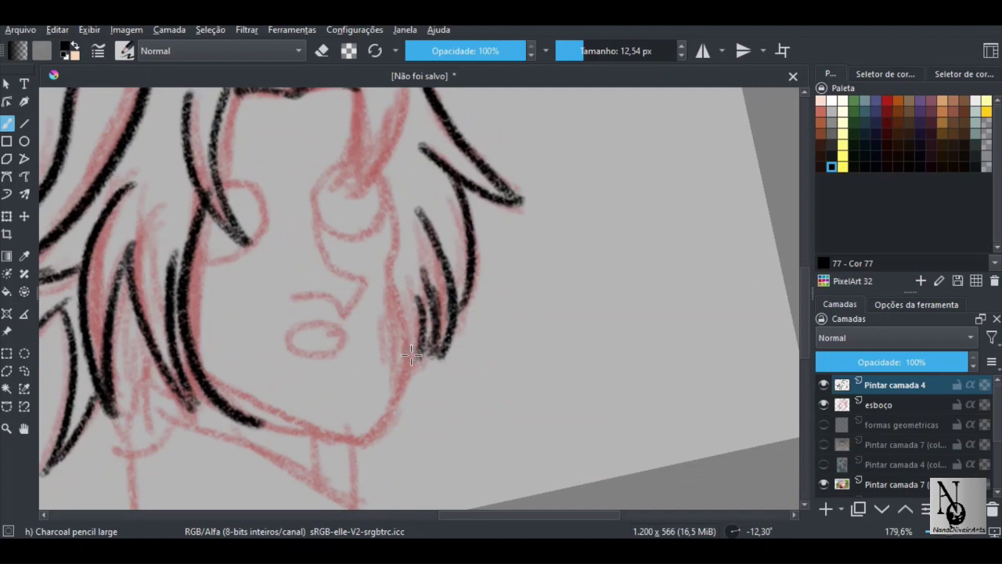
pyautogui.moveTo(406, 296); pyautogui.dragTo(400, 365)
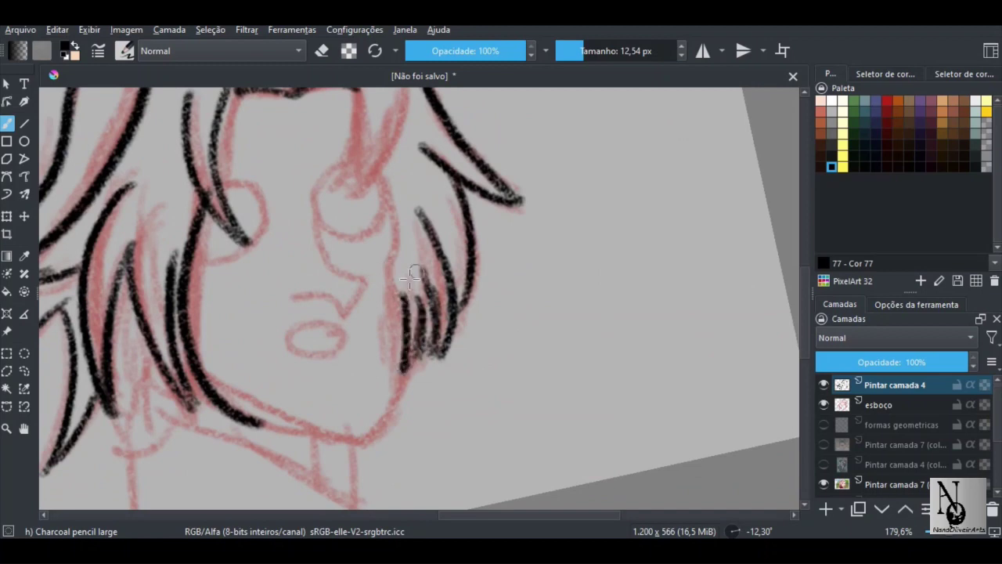
pyautogui.moveTo(408, 327)
pyautogui.mouseDown()
pyautogui.moveTo(318, 384)
pyautogui.moveTo(282, 306)
pyautogui.moveTo(364, 301)
pyautogui.moveTo(440, 189)
pyautogui.mouseUp()
pyautogui.hotkey('ctrl', 'z')
pyautogui.hotkey('ctrl', 'z')
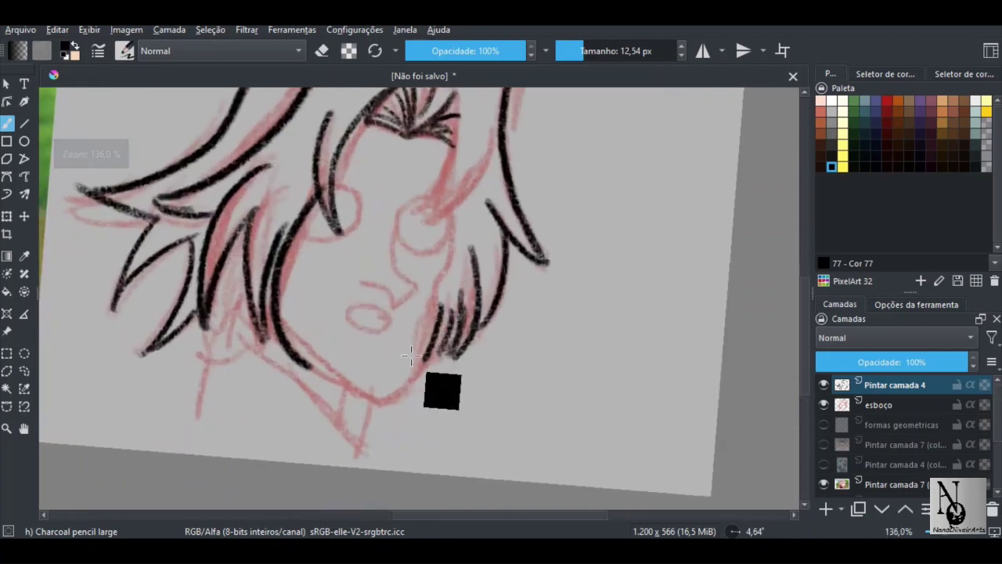
pyautogui.hotkey('ctrl', 'z')
pyautogui.hotkey('ctrl', 'z')
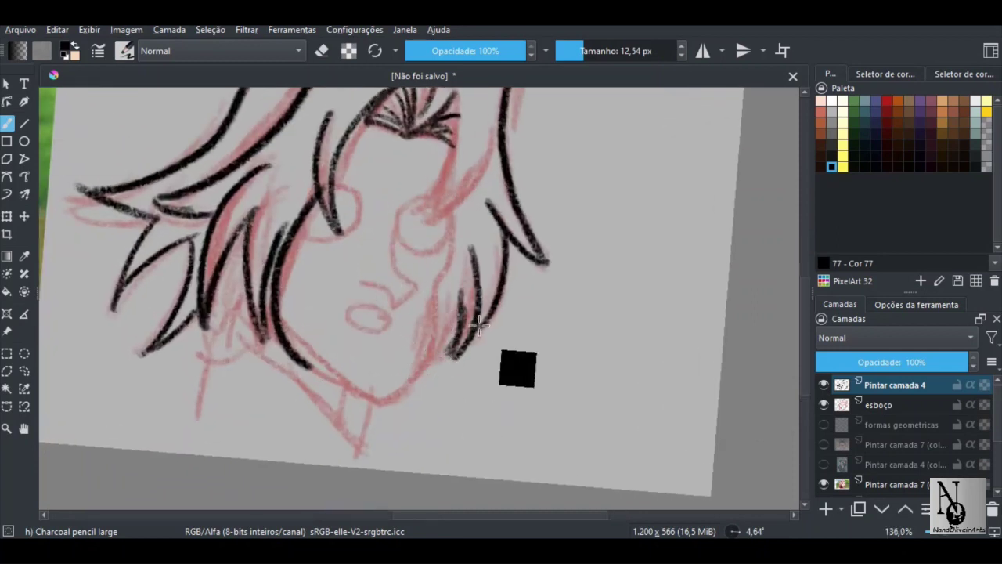
pyautogui.hotkey('ctrl', 'z')
pyautogui.hotkey('ctrl', 'z')
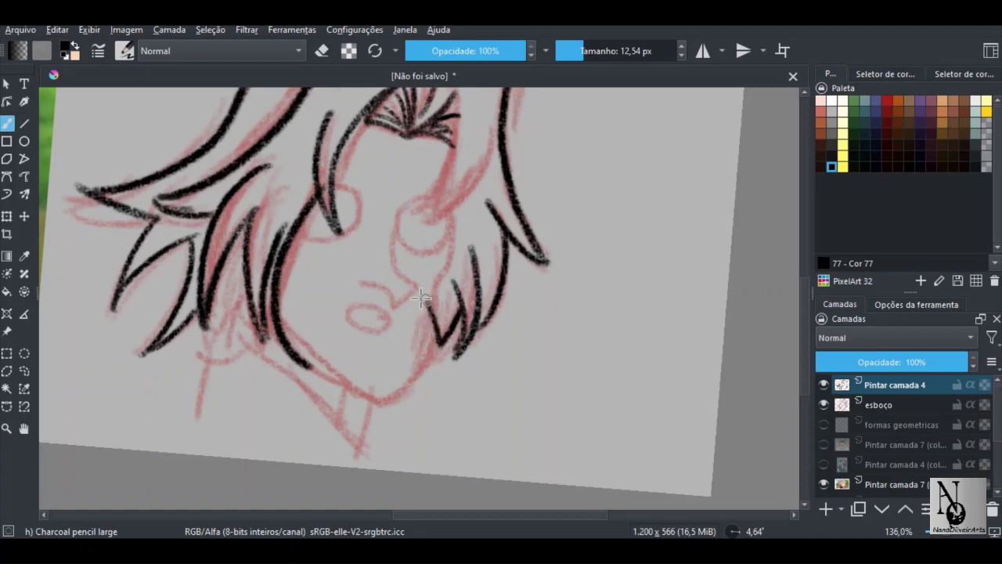
# Set the brush back to black and ink the short pointed strand ends of the right side lock beside the cheek
pyautogui.keyDown('ctrl'); pyautogui.click(430, 333); pyautogui.keyUp('ctrl')
pyautogui.moveTo(422, 340); pyautogui.dragTo(414, 351)
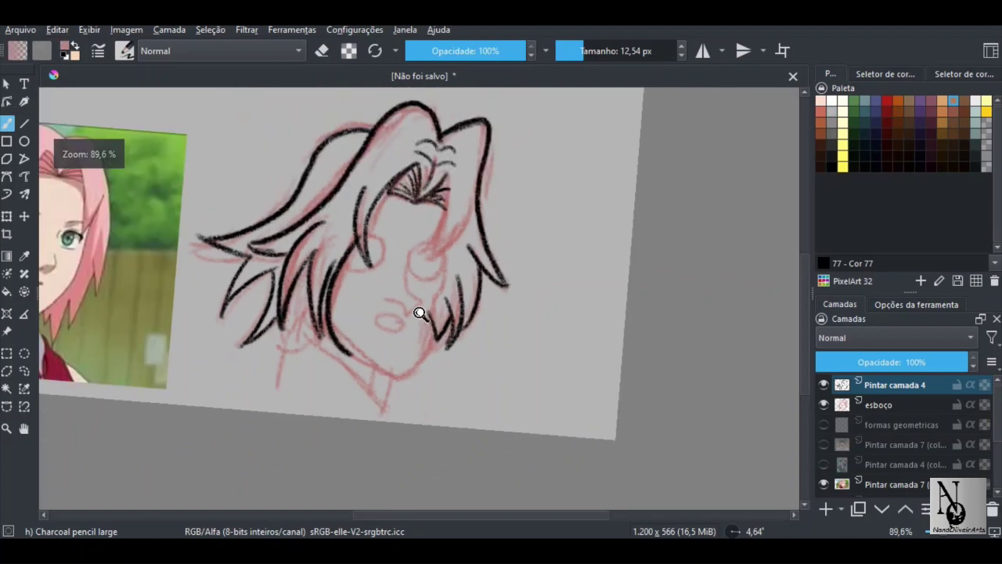
pyautogui.moveTo(420, 315); pyautogui.dragTo(481, 169)
pyautogui.click(832, 167)
pyautogui.moveTo(381, 304)
pyautogui.mouseDown()
pyautogui.moveTo(402, 284)
pyautogui.moveTo(382, 303)
pyautogui.moveTo(420, 318)
pyautogui.mouseUp()
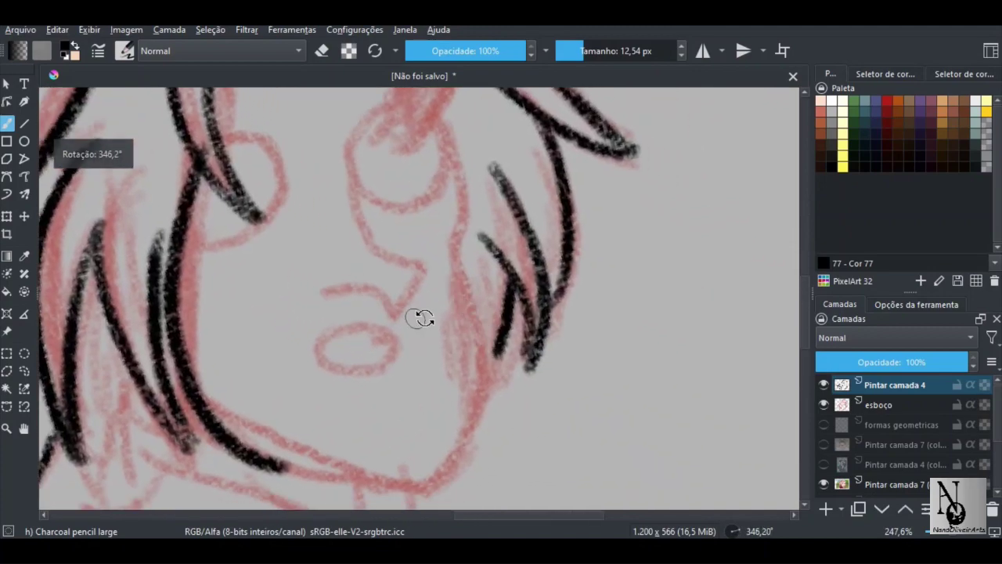
pyautogui.scroll(-7, 481, 328)
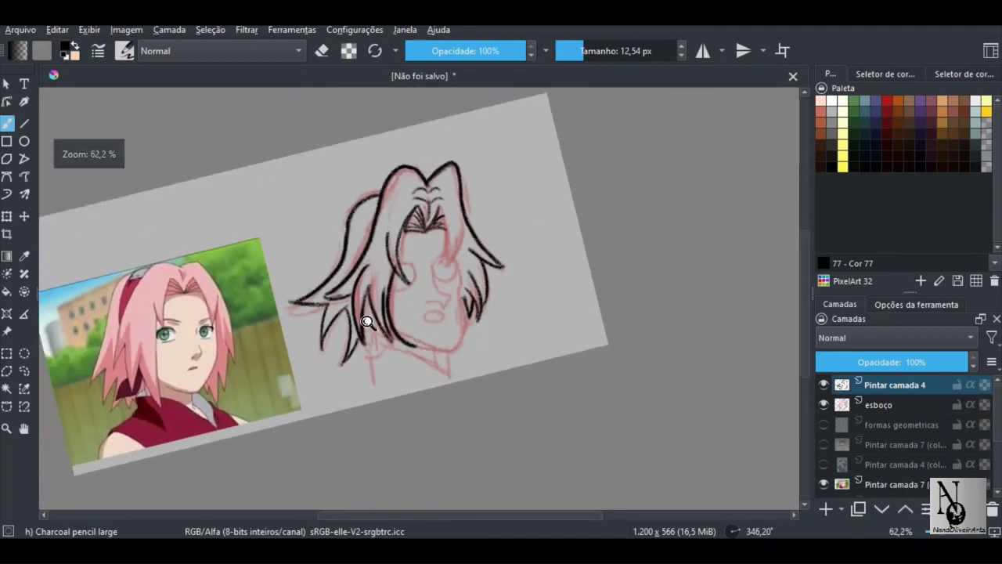
pyautogui.moveTo(367, 322)
pyautogui.mouseDown()
pyautogui.moveTo(362, 304)
pyautogui.moveTo(364, 314)
pyautogui.mouseUp()
# Ink the pointed front strand right of the fringe, curving both edges down to a tip over the eye at 16,69 px
pyautogui.moveTo(470, 173)
pyautogui.mouseDown()
pyautogui.moveTo(440, 235)
pyautogui.moveTo(438, 312)
pyautogui.moveTo(490, 207)
pyautogui.mouseUp()
pyautogui.press(']')
pyautogui.hotkey('ctrl', 'z')
pyautogui.moveTo(431, 314); pyautogui.dragTo(471, 232)
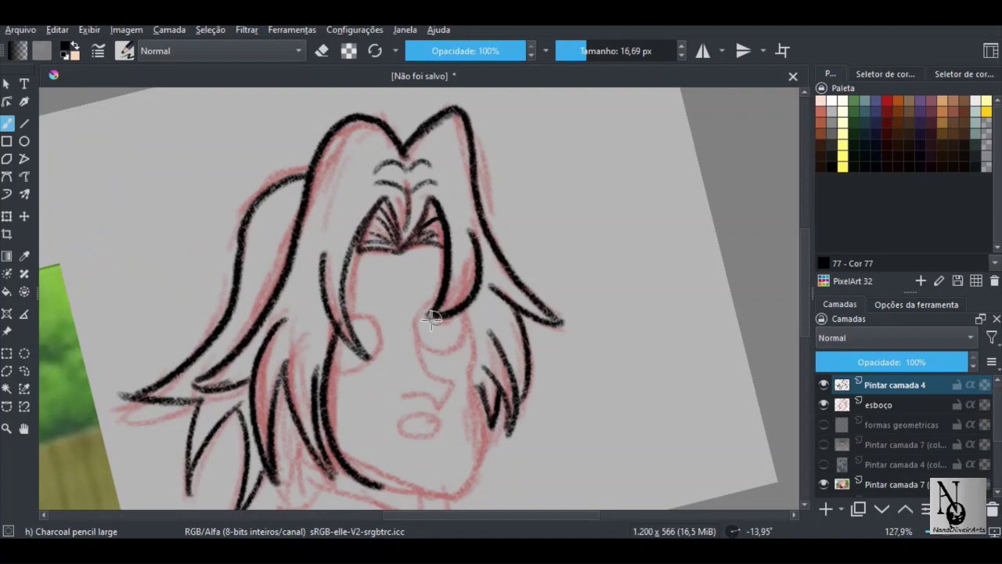
pyautogui.hotkey('ctrl', 'z')
pyautogui.moveTo(473, 286); pyautogui.dragTo(469, 223)
pyautogui.moveTo(424, 292)
pyautogui.mouseDown()
pyautogui.moveTo(393, 331)
pyautogui.moveTo(329, 304)
pyautogui.moveTo(330, 293)
pyautogui.mouseUp()
pyautogui.moveTo(408, 315); pyautogui.dragTo(437, 258)
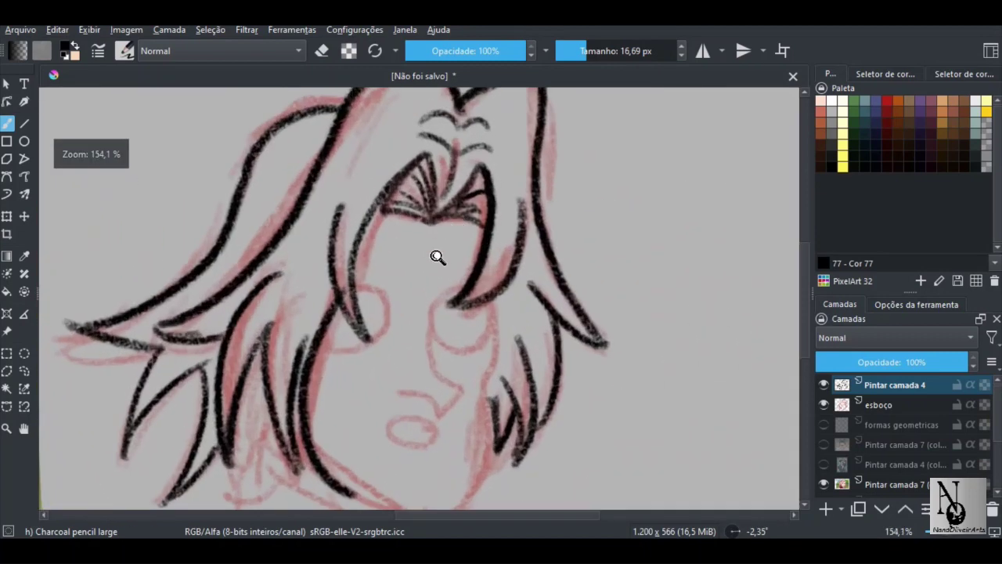
# Ink the rounded outlines of both eyes, the nose line and the oval mouth over the red sketch
pyautogui.moveTo(425, 340)
pyautogui.mouseDown()
pyautogui.moveTo(453, 246)
pyautogui.moveTo(486, 198)
pyautogui.mouseUp()
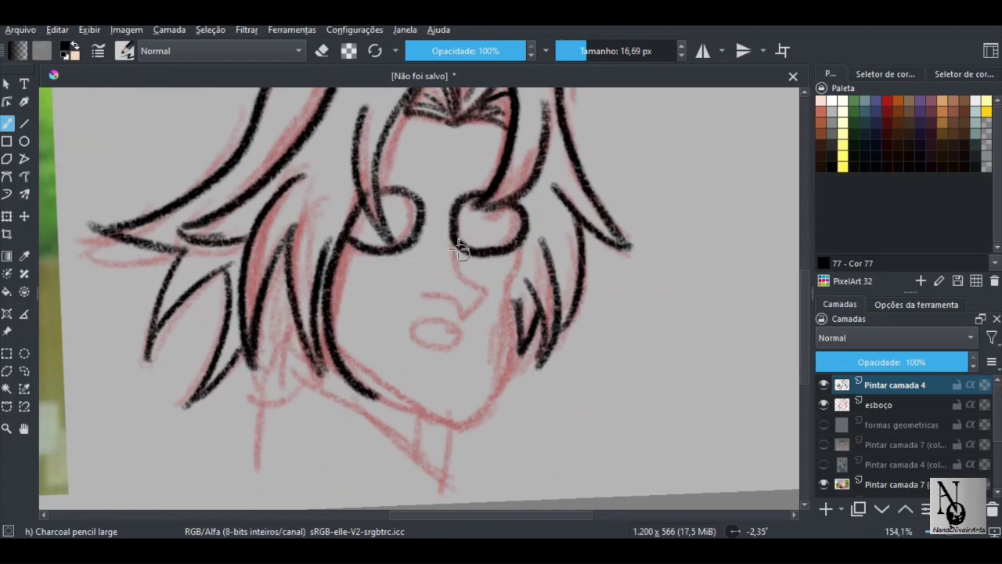
pyautogui.moveTo(460, 249)
pyautogui.mouseDown()
pyautogui.moveTo(481, 288)
pyautogui.moveTo(463, 314)
pyautogui.moveTo(420, 303)
pyautogui.moveTo(430, 327)
pyautogui.mouseUp()
pyautogui.moveTo(539, 277); pyautogui.dragTo(527, 262)
# Ink the face contour from the right eye down the cheek, around the chin and along the jaw to the left hair
pyautogui.moveTo(507, 222); pyautogui.dragTo(495, 295)
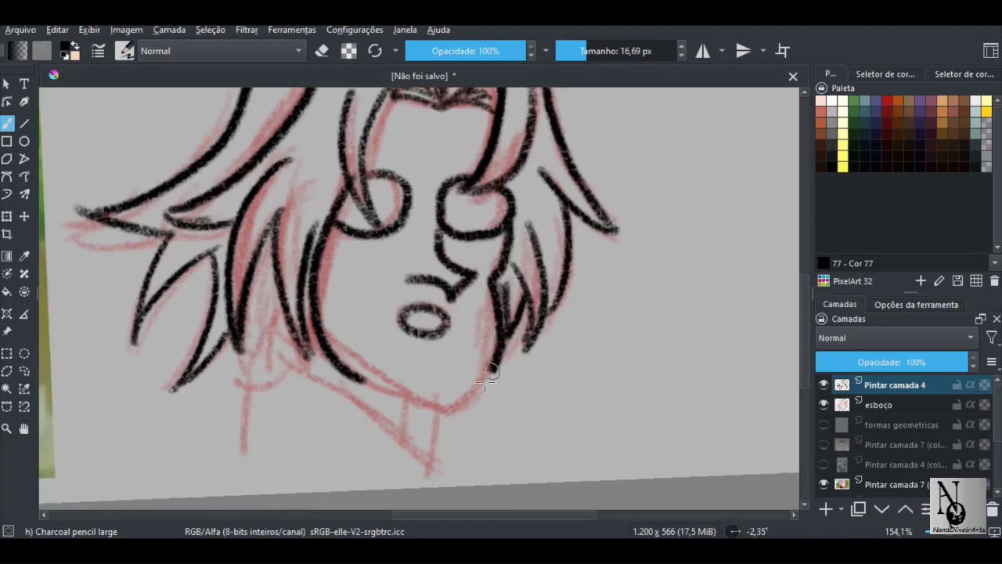
pyautogui.moveTo(486, 375)
pyautogui.mouseDown()
pyautogui.moveTo(471, 402)
pyautogui.moveTo(412, 399)
pyautogui.mouseUp()
pyautogui.moveTo(380, 325); pyautogui.dragTo(277, 337)
# Ink the neck and collar lines below the jaw, including the small curve under the left hair and the neck's outer edge
pyautogui.moveTo(415, 282); pyautogui.dragTo(455, 207)
pyautogui.moveTo(339, 270); pyautogui.dragTo(409, 316)
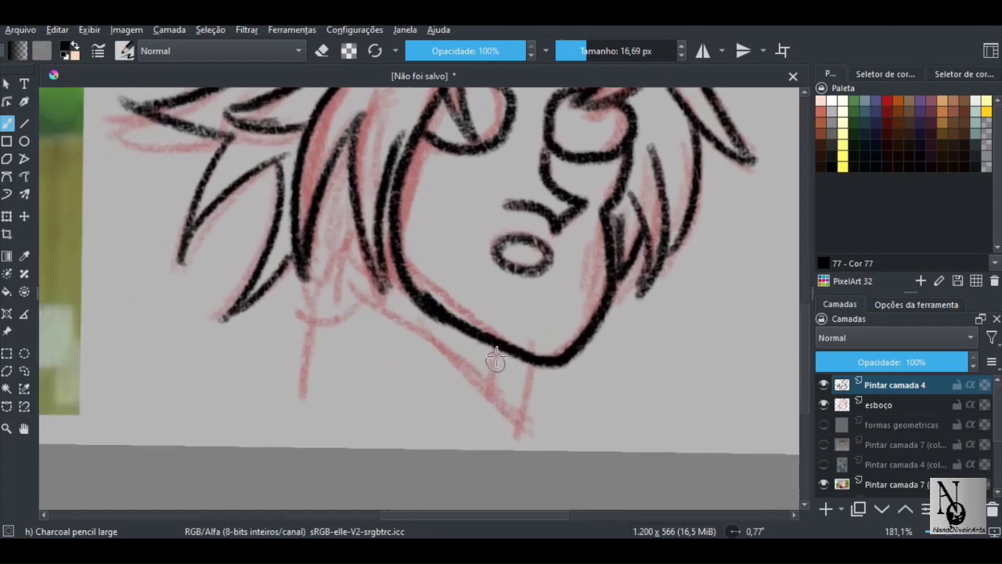
pyautogui.moveTo(499, 352)
pyautogui.mouseDown()
pyautogui.moveTo(487, 385)
pyautogui.moveTo(521, 390)
pyautogui.moveTo(399, 328)
pyautogui.moveTo(362, 299)
pyautogui.moveTo(342, 259)
pyautogui.moveTo(364, 269)
pyautogui.moveTo(317, 311)
pyautogui.moveTo(302, 399)
pyautogui.mouseUp()
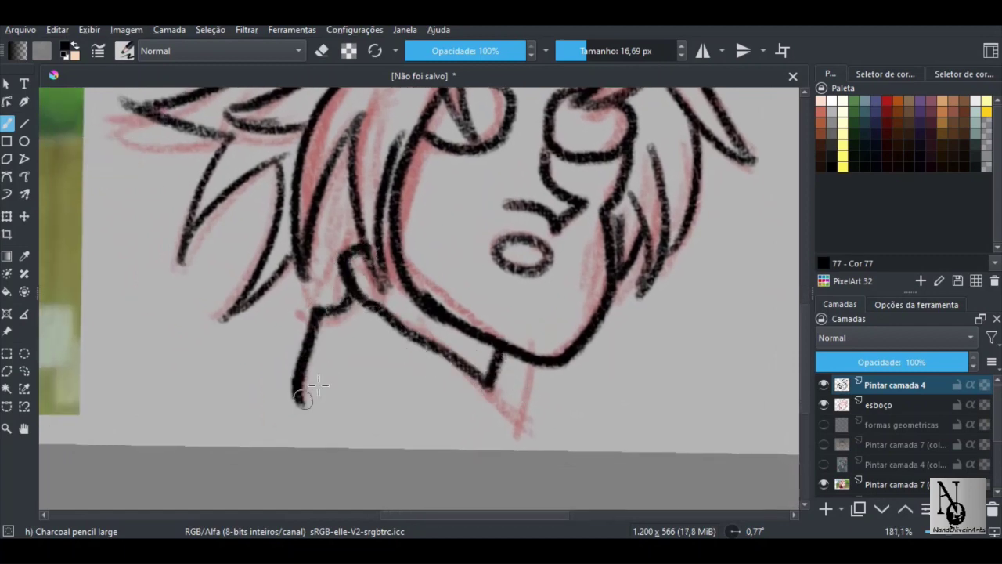
# Ink the remaining collar lines below the chin, extending them down to the canvas's lower edge at 16,69 px
pyautogui.moveTo(406, 321); pyautogui.dragTo(358, 385)
pyautogui.moveTo(443, 348)
pyautogui.mouseDown()
pyautogui.moveTo(450, 329)
pyautogui.moveTo(463, 343)
pyautogui.moveTo(447, 397)
pyautogui.moveTo(405, 391)
pyautogui.moveTo(378, 361)
pyautogui.mouseUp()
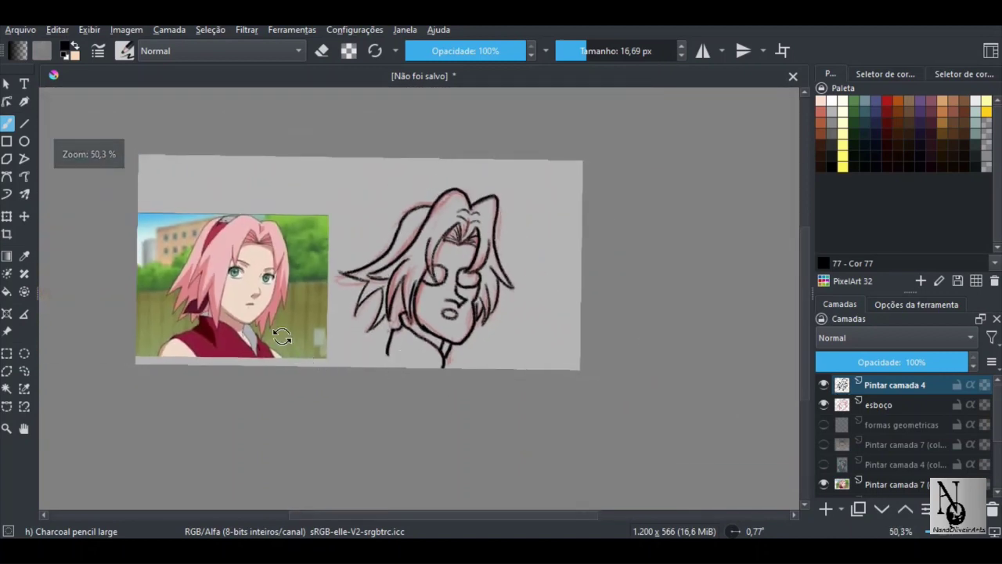
pyautogui.moveTo(284, 341); pyautogui.dragTo(288, 331)
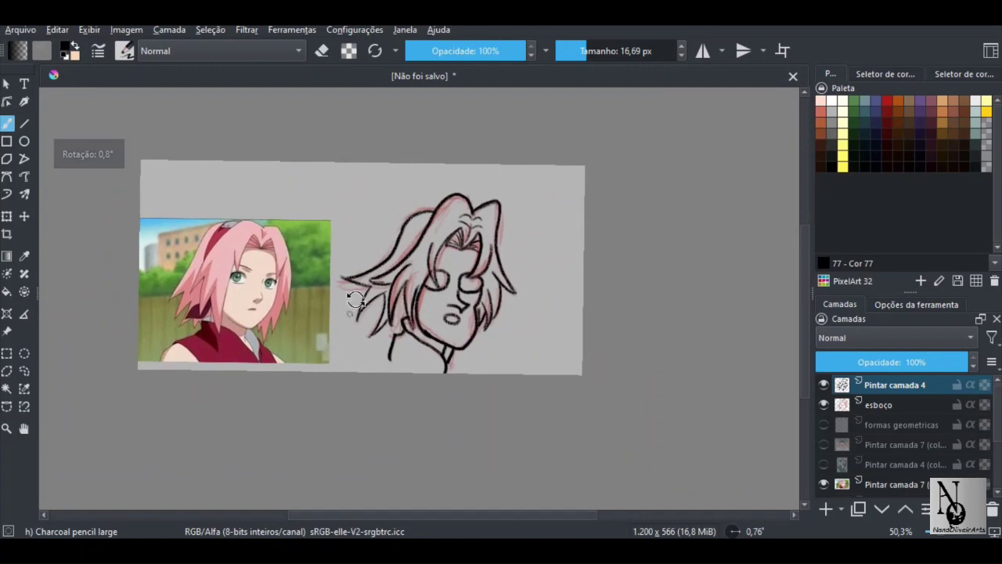
# Shade the hair parting and the fringe roots above the forehead at 37,86 px and hide the red esboço layer
pyautogui.moveTo(460, 288); pyautogui.dragTo(450, 251)
pyautogui.moveTo(427, 241)
pyautogui.mouseDown()
pyautogui.moveTo(517, 280)
pyautogui.moveTo(597, 220)
pyautogui.mouseUp()
pyautogui.moveTo(597, 220)
pyautogui.mouseDown()
pyautogui.moveTo(537, 253)
pyautogui.moveTo(546, 254)
pyautogui.mouseUp()
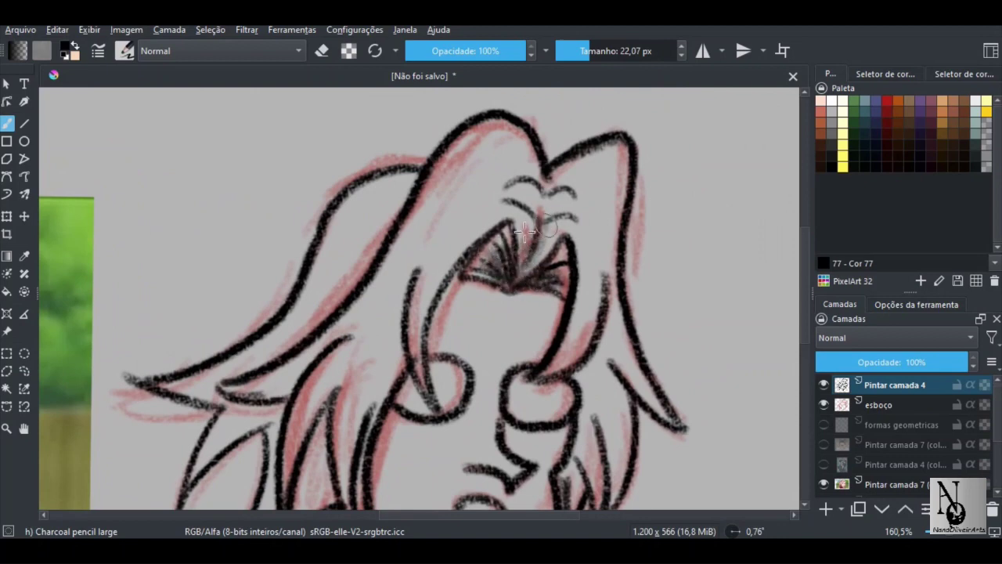
pyautogui.moveTo(524, 249)
pyautogui.mouseDown()
pyautogui.moveTo(555, 217)
pyautogui.moveTo(512, 208)
pyautogui.moveTo(557, 200)
pyautogui.moveTo(532, 191)
pyautogui.moveTo(540, 181)
pyautogui.moveTo(519, 178)
pyautogui.moveTo(525, 146)
pyautogui.moveTo(515, 135)
pyautogui.moveTo(487, 160)
pyautogui.moveTo(531, 198)
pyautogui.mouseUp()
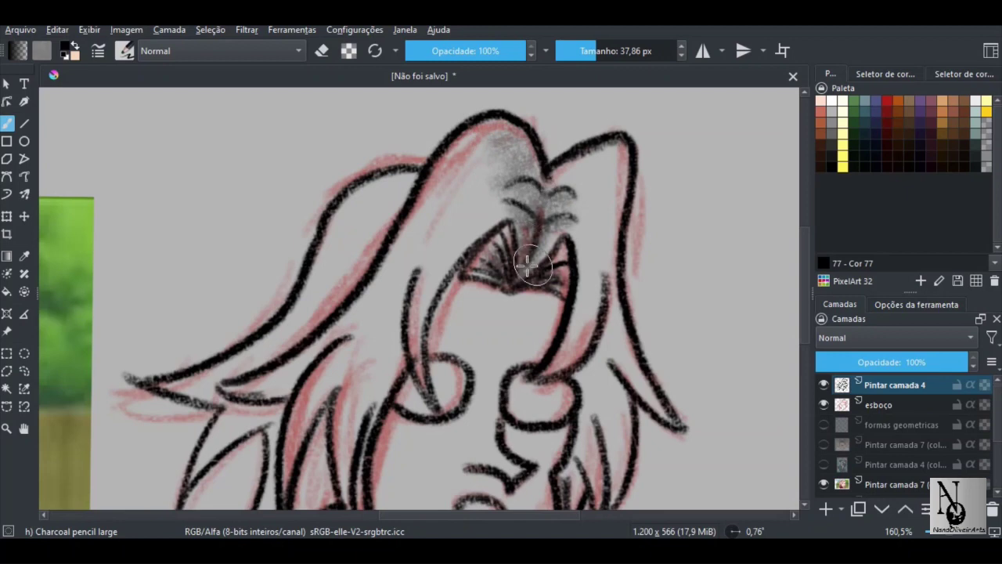
pyautogui.moveTo(526, 266)
pyautogui.mouseDown()
pyautogui.moveTo(567, 267)
pyautogui.moveTo(518, 283)
pyautogui.moveTo(513, 242)
pyautogui.moveTo(539, 280)
pyautogui.moveTo(478, 276)
pyautogui.moveTo(525, 273)
pyautogui.moveTo(498, 258)
pyautogui.mouseUp()
pyautogui.click(823, 404)
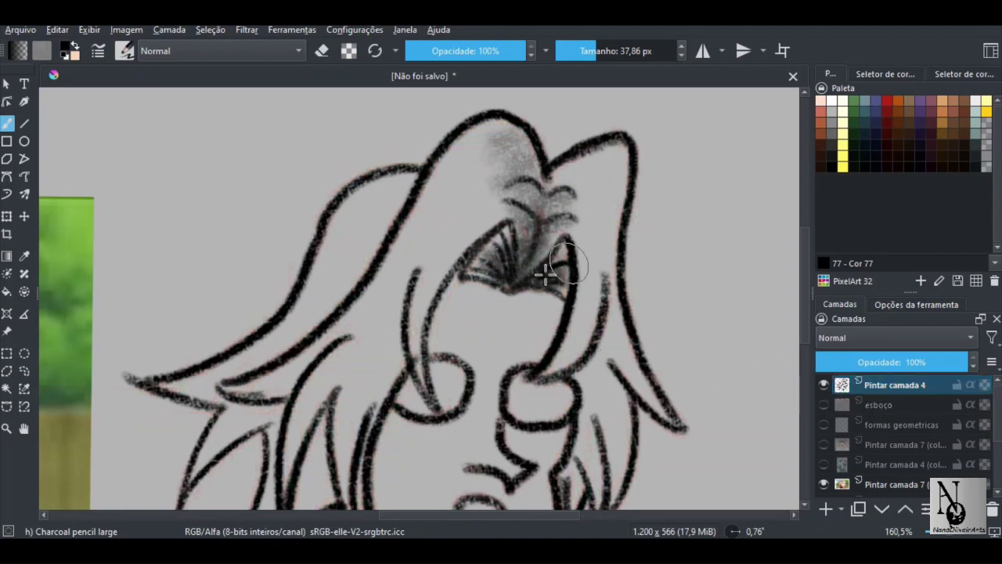
pyautogui.moveTo(537, 205); pyautogui.dragTo(544, 211)
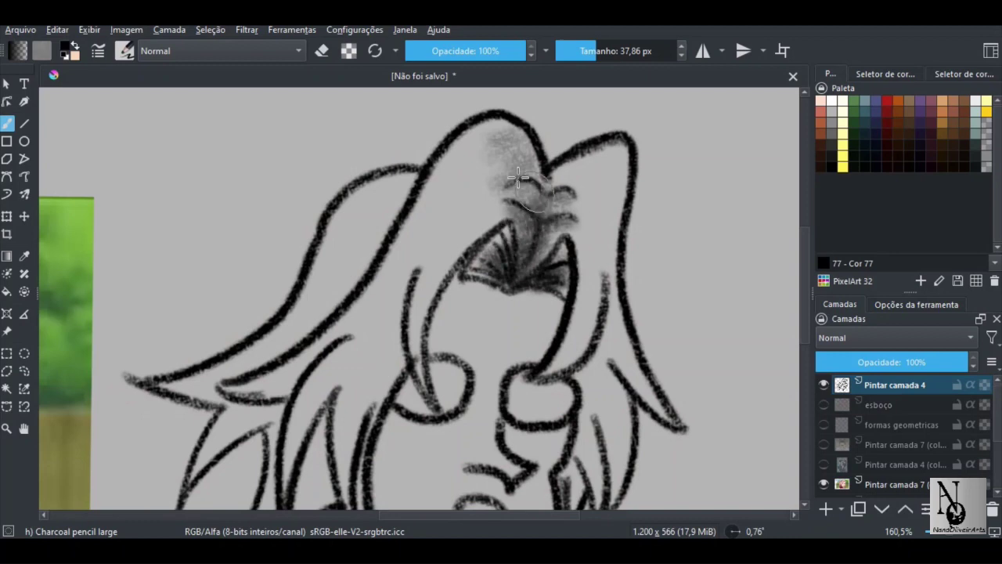
# Shade the large left front lock from the crown to its strand tips, darkest along the face edge, leaving lighter highlights
pyautogui.moveTo(519, 178)
pyautogui.mouseDown()
pyautogui.moveTo(461, 142)
pyautogui.moveTo(474, 139)
pyautogui.moveTo(522, 181)
pyautogui.moveTo(460, 259)
pyautogui.mouseUp()
pyautogui.moveTo(378, 237)
pyautogui.mouseDown()
pyautogui.moveTo(425, 228)
pyautogui.moveTo(436, 208)
pyautogui.mouseUp()
pyautogui.moveTo(479, 240)
pyautogui.mouseDown()
pyautogui.moveTo(407, 293)
pyautogui.moveTo(476, 239)
pyautogui.moveTo(455, 257)
pyautogui.mouseUp()
pyautogui.moveTo(386, 294)
pyautogui.mouseDown()
pyautogui.moveTo(454, 238)
pyautogui.moveTo(370, 270)
pyautogui.moveTo(459, 213)
pyautogui.moveTo(376, 235)
pyautogui.moveTo(331, 261)
pyautogui.moveTo(298, 258)
pyautogui.moveTo(420, 195)
pyautogui.mouseUp()
pyautogui.moveTo(324, 237)
pyautogui.mouseDown()
pyautogui.moveTo(392, 205)
pyautogui.moveTo(446, 227)
pyautogui.moveTo(404, 266)
pyautogui.moveTo(386, 252)
pyautogui.moveTo(328, 290)
pyautogui.moveTo(477, 207)
pyautogui.moveTo(459, 259)
pyautogui.mouseUp()
pyautogui.moveTo(597, 198)
pyautogui.mouseDown()
pyautogui.moveTo(646, 198)
pyautogui.moveTo(604, 227)
pyautogui.moveTo(633, 237)
pyautogui.moveTo(571, 230)
pyautogui.moveTo(605, 253)
pyautogui.moveTo(605, 286)
pyautogui.mouseUp()
pyautogui.moveTo(519, 260); pyautogui.dragTo(578, 305)
pyautogui.moveTo(371, 241)
pyautogui.mouseDown()
pyautogui.moveTo(427, 226)
pyautogui.moveTo(390, 227)
pyautogui.moveTo(435, 235)
pyautogui.moveTo(411, 243)
pyautogui.moveTo(427, 241)
pyautogui.moveTo(430, 233)
pyautogui.moveTo(591, 212)
pyautogui.moveTo(522, 235)
pyautogui.moveTo(632, 193)
pyautogui.moveTo(474, 233)
pyautogui.moveTo(478, 220)
pyautogui.moveTo(505, 246)
pyautogui.mouseUp()
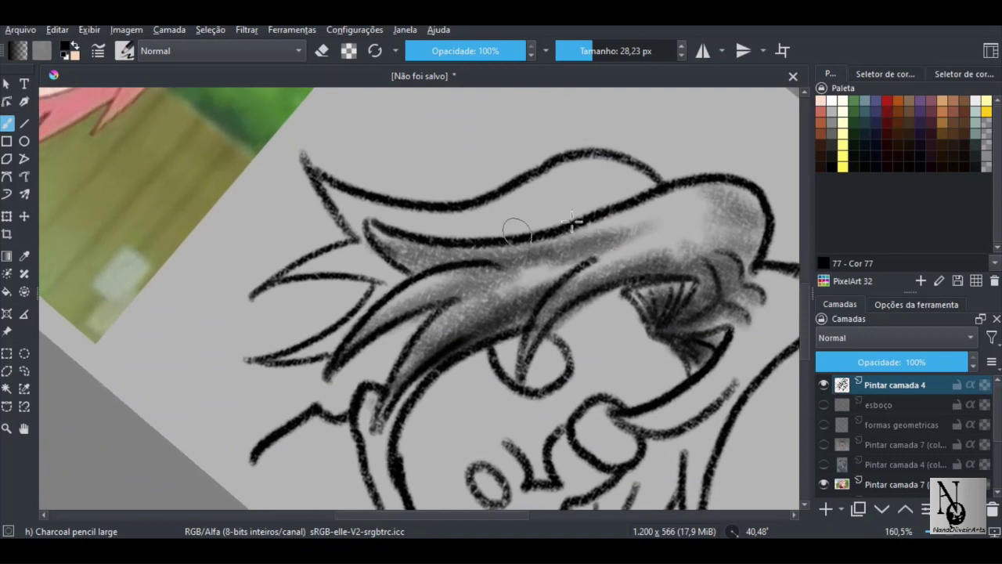
# Shade the back hair section behind the left front lock at 28,23 px, darkening it along the lock's outline
pyautogui.moveTo(644, 190); pyautogui.dragTo(468, 228)
pyautogui.moveTo(625, 199); pyautogui.dragTo(626, 199)
pyautogui.moveTo(572, 208)
pyautogui.mouseDown()
pyautogui.moveTo(629, 196)
pyautogui.moveTo(470, 223)
pyautogui.moveTo(445, 215)
pyautogui.moveTo(599, 200)
pyautogui.moveTo(466, 223)
pyautogui.moveTo(534, 211)
pyautogui.mouseUp()
# Fill the lower left pointed strands and the gaps between them with dark grey shading at 27,44 px
pyautogui.hscroll(-5, 534, 211)
pyautogui.press('[')
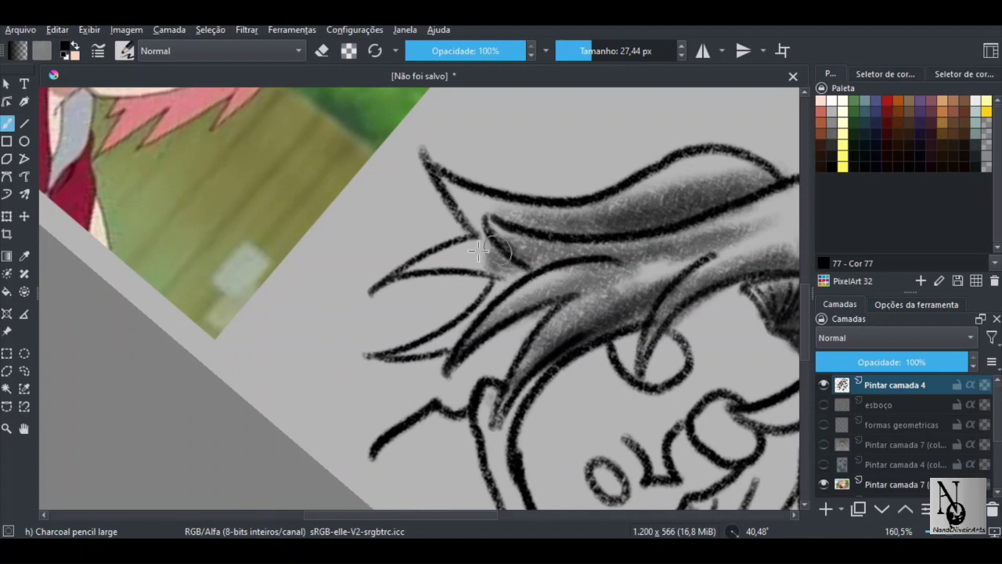
pyautogui.moveTo(477, 250)
pyautogui.mouseDown()
pyautogui.moveTo(508, 257)
pyautogui.moveTo(499, 273)
pyautogui.moveTo(521, 257)
pyautogui.mouseUp()
pyautogui.moveTo(458, 249); pyautogui.dragTo(520, 263)
pyautogui.moveTo(423, 267)
pyautogui.mouseDown()
pyautogui.moveTo(519, 265)
pyautogui.moveTo(527, 276)
pyautogui.moveTo(475, 306)
pyautogui.mouseUp()
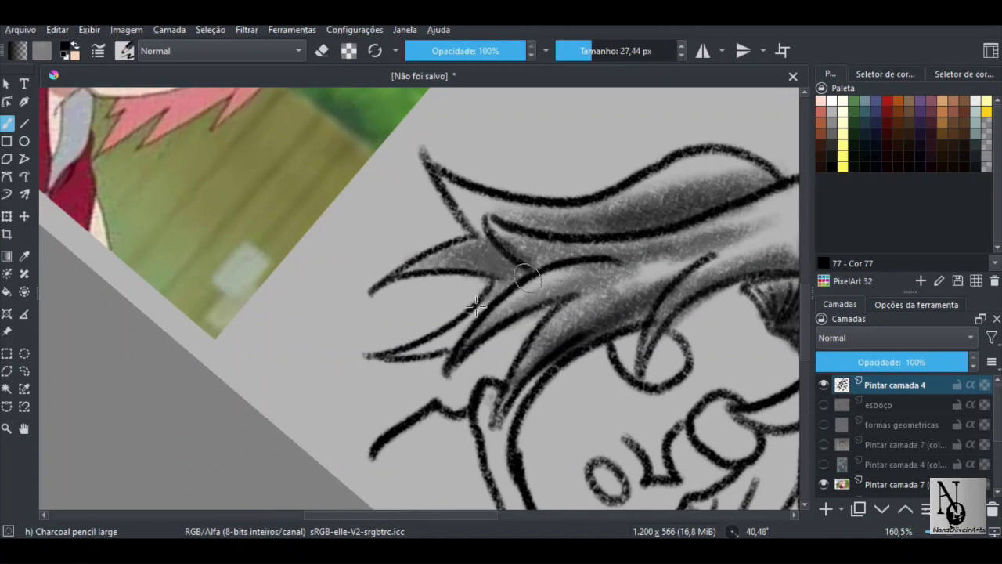
pyautogui.moveTo(519, 333)
pyautogui.mouseDown()
pyautogui.moveTo(501, 336)
pyautogui.moveTo(562, 296)
pyautogui.moveTo(560, 318)
pyautogui.moveTo(470, 358)
pyautogui.moveTo(434, 349)
pyautogui.moveTo(447, 331)
pyautogui.moveTo(423, 342)
pyautogui.moveTo(501, 259)
pyautogui.moveTo(469, 250)
pyautogui.moveTo(517, 215)
pyautogui.moveTo(510, 257)
pyautogui.moveTo(454, 331)
pyautogui.moveTo(508, 338)
pyautogui.moveTo(497, 340)
pyautogui.moveTo(504, 352)
pyautogui.moveTo(490, 363)
pyautogui.mouseUp()
pyautogui.moveTo(609, 268); pyautogui.dragTo(528, 321)
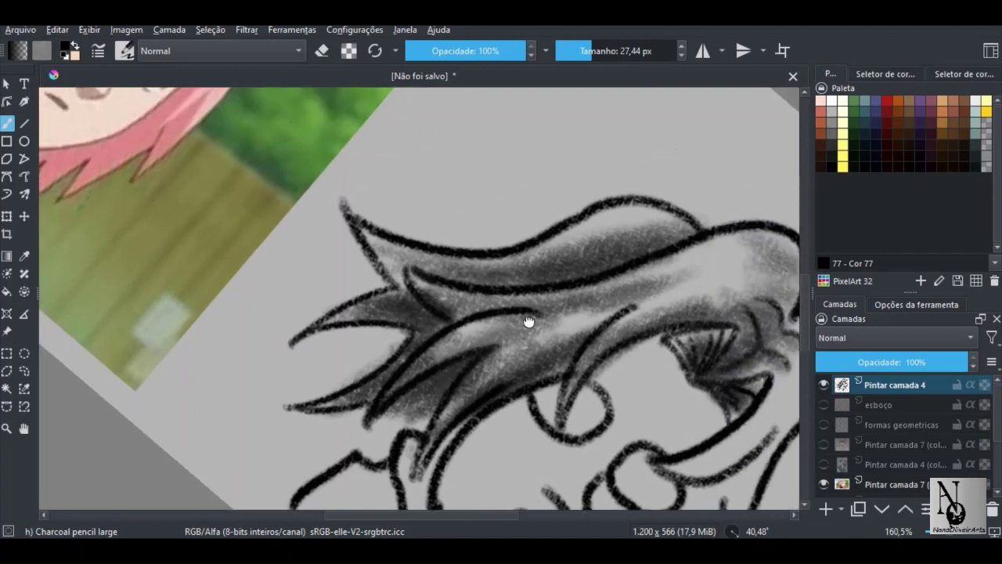
# Deepen the shadows in the back hair and where the lower left strands meet at 44,08 px
pyautogui.moveTo(683, 237)
pyautogui.mouseDown()
pyautogui.moveTo(590, 268)
pyautogui.moveTo(609, 268)
pyautogui.mouseUp()
pyautogui.moveTo(642, 252)
pyautogui.mouseDown()
pyautogui.moveTo(580, 257)
pyautogui.moveTo(631, 253)
pyautogui.moveTo(673, 233)
pyautogui.moveTo(533, 271)
pyautogui.moveTo(474, 248)
pyautogui.moveTo(646, 242)
pyautogui.moveTo(484, 278)
pyautogui.moveTo(493, 139)
pyautogui.moveTo(423, 350)
pyautogui.mouseUp()
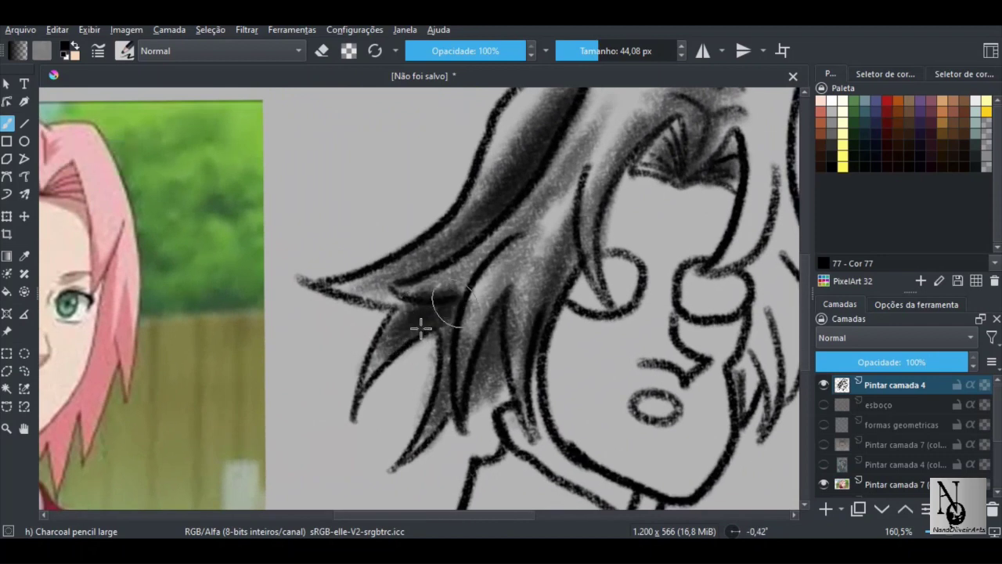
pyautogui.moveTo(464, 311)
pyautogui.mouseDown()
pyautogui.moveTo(500, 340)
pyautogui.moveTo(441, 391)
pyautogui.moveTo(403, 324)
pyautogui.moveTo(445, 313)
pyautogui.mouseUp()
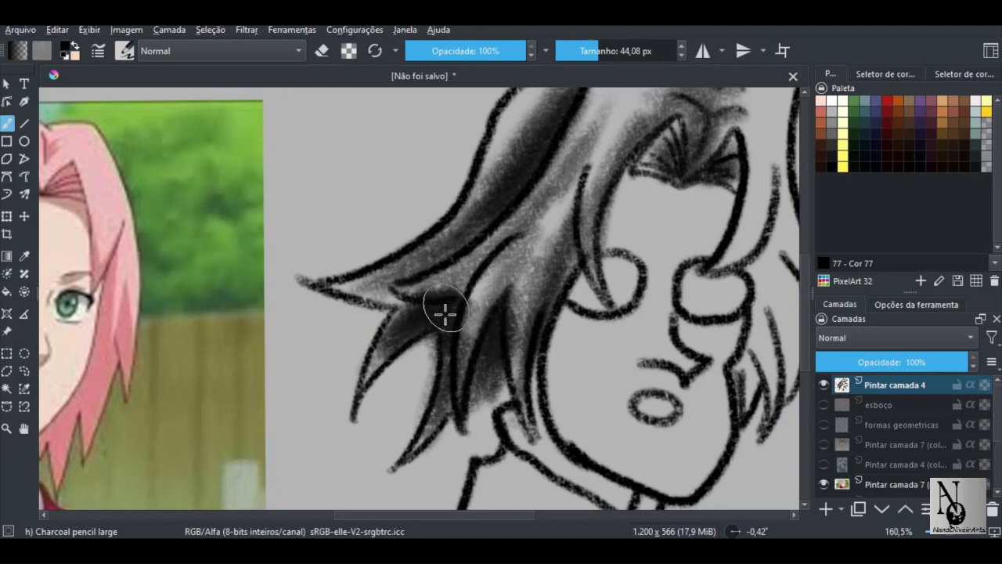
pyautogui.moveTo(470, 278); pyautogui.dragTo(438, 345)
pyautogui.moveTo(439, 293)
pyautogui.mouseDown()
pyautogui.moveTo(468, 284)
pyautogui.moveTo(441, 309)
pyautogui.moveTo(438, 298)
pyautogui.mouseUp()
pyautogui.moveTo(538, 174); pyautogui.dragTo(514, 188)
pyautogui.moveTo(433, 274); pyautogui.dragTo(369, 324)
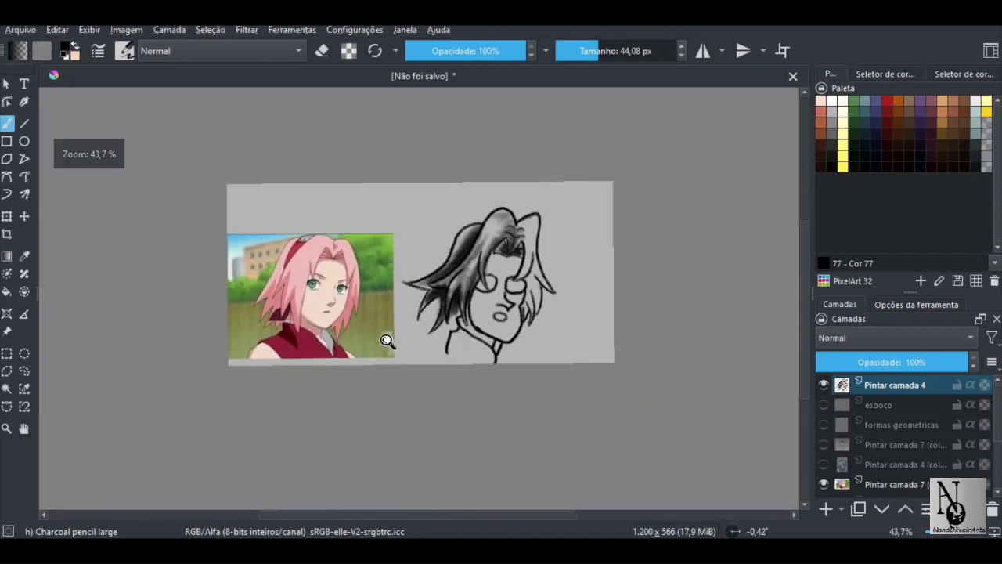
# Darken the left face-side strands, the crown and the hair around the parting at 32,84 px
pyautogui.moveTo(493, 280)
pyautogui.mouseDown()
pyautogui.moveTo(546, 190)
pyautogui.moveTo(548, 145)
pyautogui.mouseUp()
pyautogui.moveTo(417, 298)
pyautogui.mouseDown()
pyautogui.moveTo(409, 299)
pyautogui.moveTo(441, 253)
pyautogui.mouseUp()
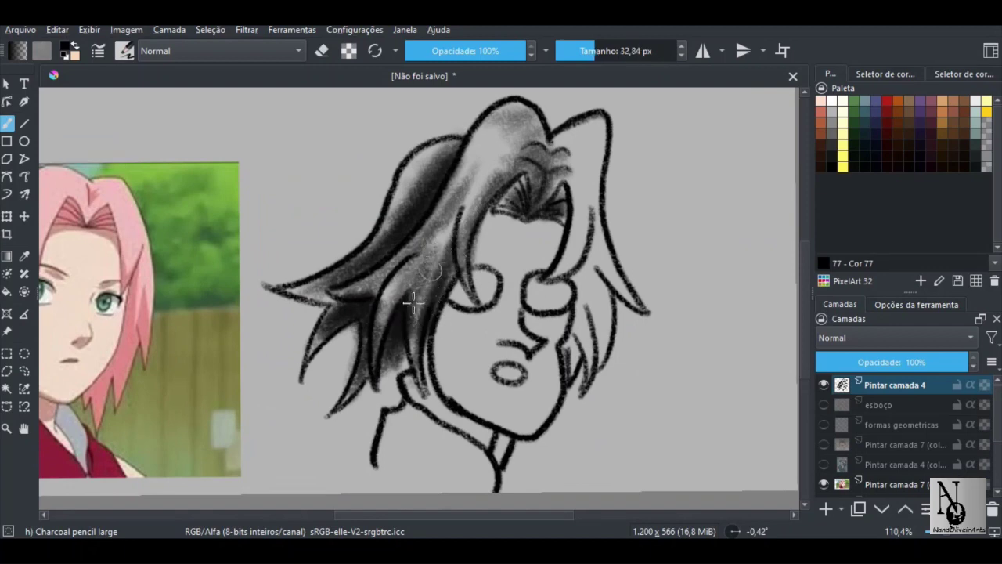
pyautogui.moveTo(413, 302)
pyautogui.mouseDown()
pyautogui.moveTo(393, 306)
pyautogui.moveTo(393, 261)
pyautogui.mouseUp()
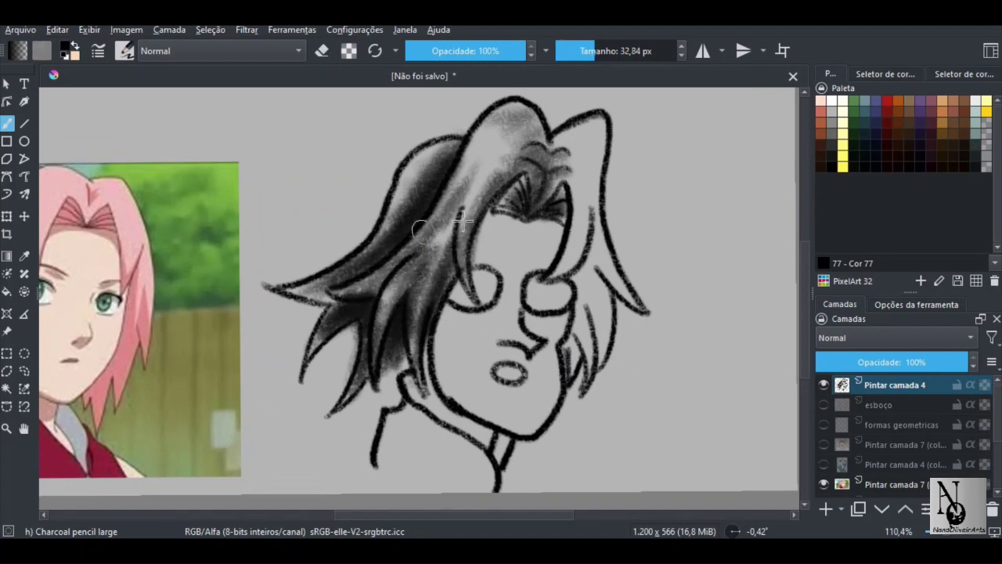
pyautogui.moveTo(429, 290)
pyautogui.mouseDown()
pyautogui.moveTo(411, 321)
pyautogui.moveTo(434, 258)
pyautogui.mouseUp()
pyautogui.moveTo(454, 312); pyautogui.dragTo(473, 238)
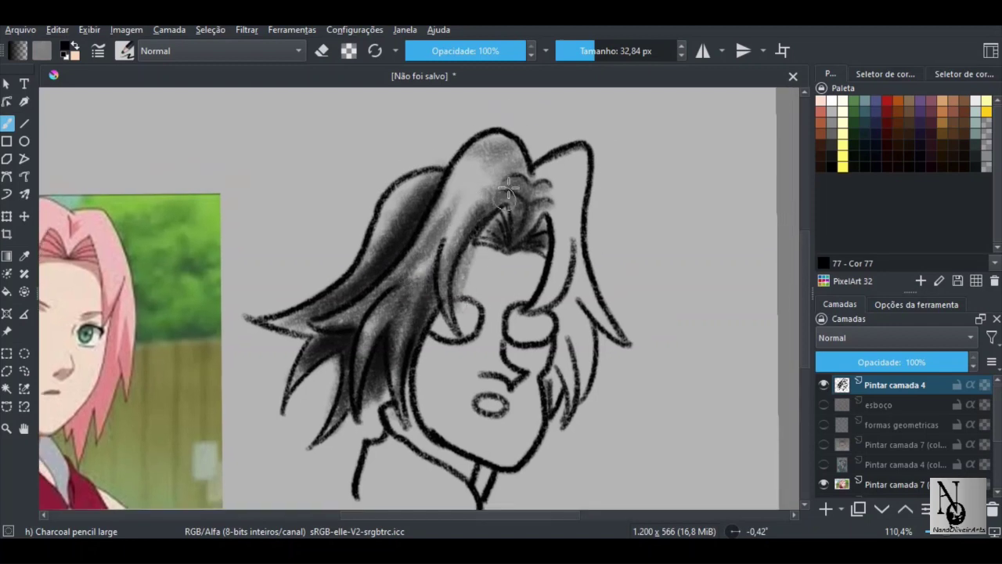
pyautogui.moveTo(499, 145)
pyautogui.mouseDown()
pyautogui.moveTo(493, 168)
pyautogui.moveTo(537, 209)
pyautogui.mouseUp()
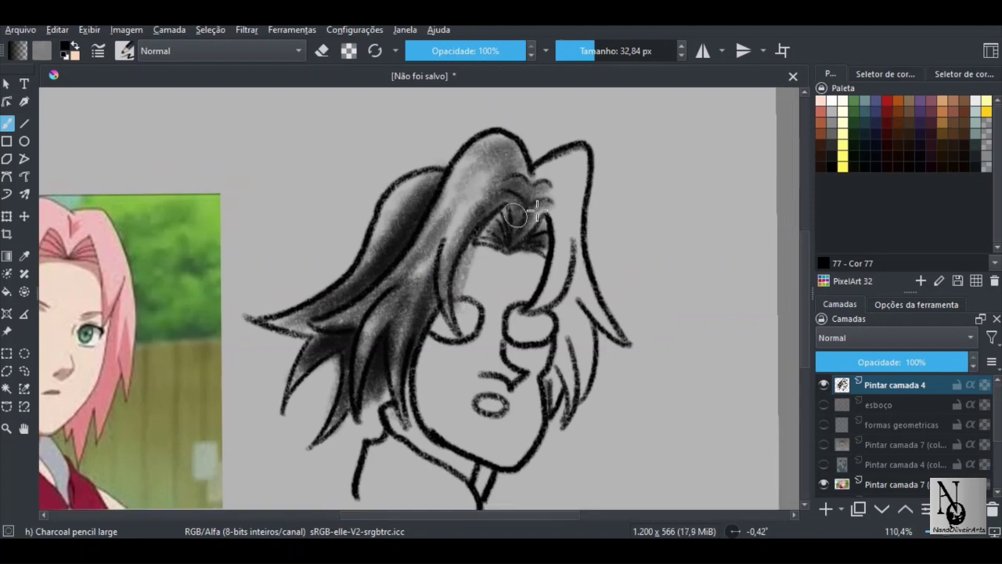
# Shade the right side of the hair from the top down through the side strands at 32,84 px
pyautogui.moveTo(563, 170)
pyautogui.mouseDown()
pyautogui.moveTo(552, 234)
pyautogui.moveTo(560, 281)
pyautogui.moveTo(546, 295)
pyautogui.moveTo(555, 235)
pyautogui.moveTo(540, 309)
pyautogui.moveTo(575, 242)
pyautogui.moveTo(566, 190)
pyautogui.mouseUp()
pyautogui.moveTo(552, 308)
pyautogui.mouseDown()
pyautogui.moveTo(533, 289)
pyautogui.moveTo(551, 268)
pyautogui.moveTo(587, 273)
pyautogui.moveTo(510, 174)
pyautogui.moveTo(516, 255)
pyautogui.moveTo(470, 197)
pyautogui.moveTo(547, 256)
pyautogui.moveTo(503, 231)
pyautogui.moveTo(533, 255)
pyautogui.moveTo(575, 325)
pyautogui.moveTo(498, 259)
pyautogui.moveTo(598, 300)
pyautogui.mouseUp()
pyautogui.moveTo(479, 211)
pyautogui.mouseDown()
pyautogui.moveTo(464, 192)
pyautogui.moveTo(541, 239)
pyautogui.moveTo(551, 277)
pyautogui.mouseUp()
pyautogui.moveTo(421, 222)
pyautogui.mouseDown()
pyautogui.moveTo(481, 179)
pyautogui.moveTo(483, 225)
pyautogui.mouseUp()
pyautogui.moveTo(413, 271); pyautogui.dragTo(495, 100)
pyautogui.moveTo(432, 212); pyautogui.dragTo(446, 267)
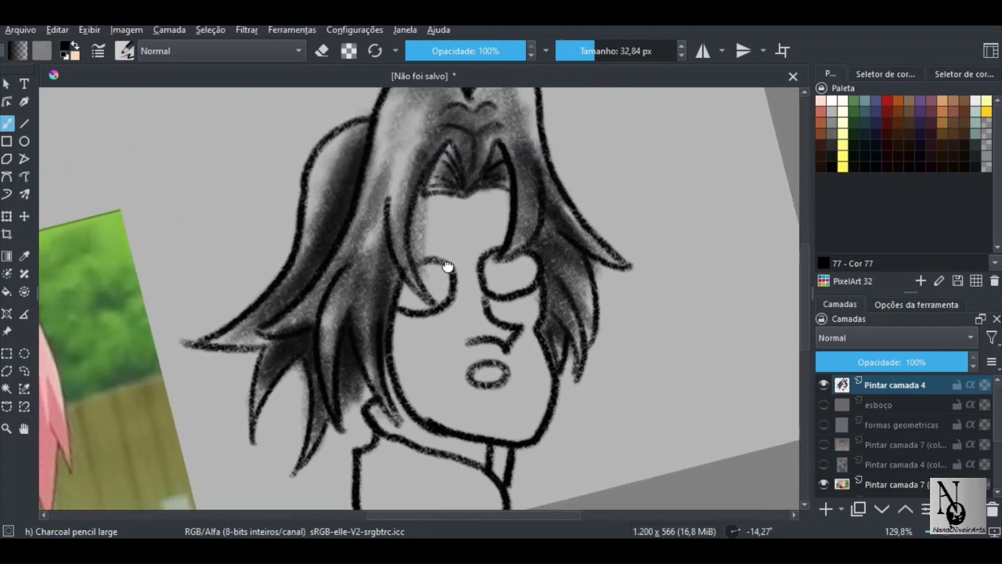
# Add soft grey shading to the forehead, cheek, chin and neck at 54,04 px
pyautogui.moveTo(430, 227); pyautogui.dragTo(453, 224)
pyautogui.moveTo(448, 199)
pyautogui.mouseDown()
pyautogui.moveTo(456, 209)
pyautogui.moveTo(432, 235)
pyautogui.moveTo(456, 249)
pyautogui.moveTo(362, 329)
pyautogui.mouseUp()
pyautogui.moveTo(410, 292); pyautogui.dragTo(517, 184)
pyautogui.moveTo(444, 298); pyautogui.dragTo(464, 392)
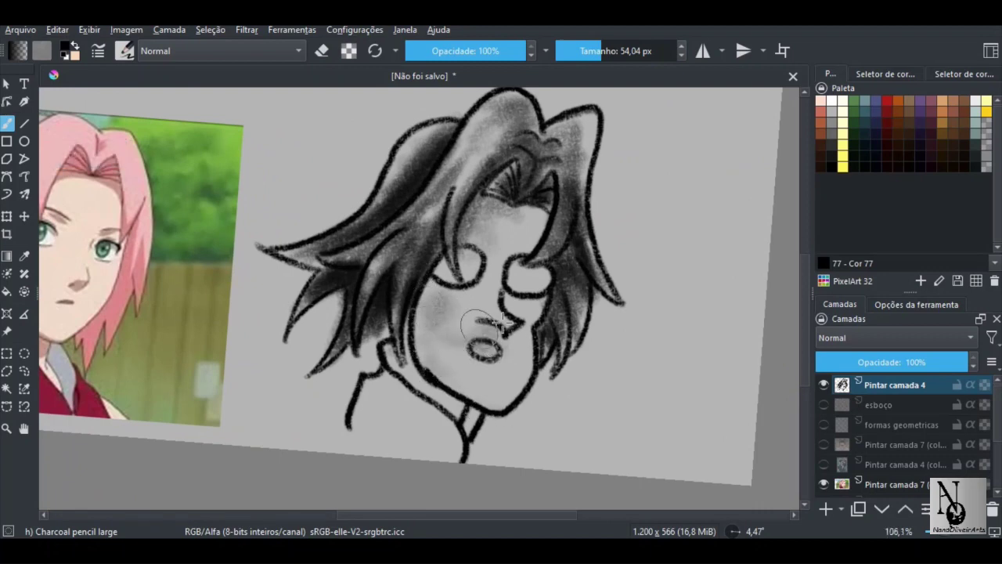
pyautogui.moveTo(501, 321)
pyautogui.mouseDown()
pyautogui.moveTo(471, 262)
pyautogui.moveTo(510, 223)
pyautogui.moveTo(452, 337)
pyautogui.moveTo(502, 384)
pyautogui.mouseUp()
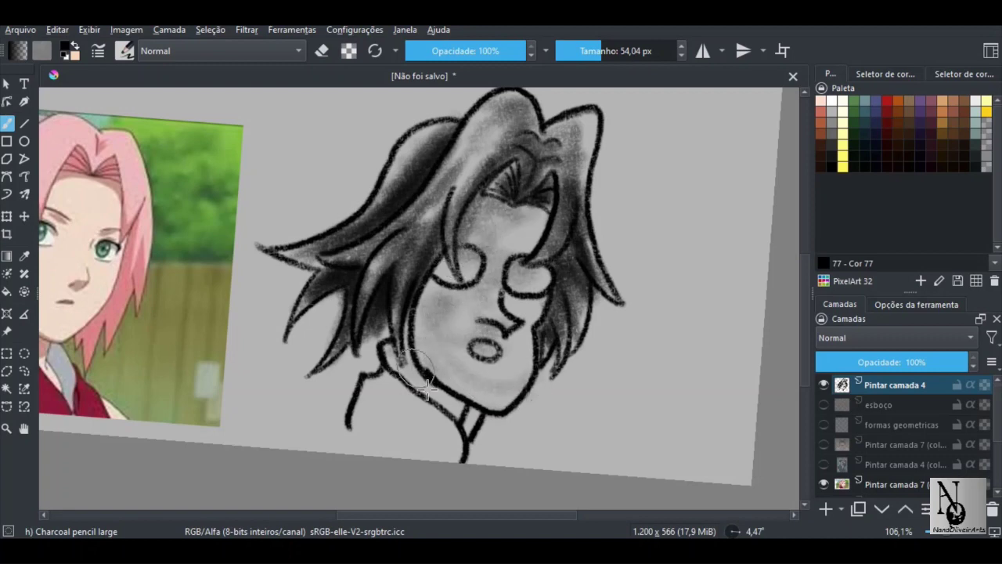
pyautogui.moveTo(426, 389)
pyautogui.mouseDown()
pyautogui.moveTo(462, 400)
pyautogui.moveTo(411, 372)
pyautogui.moveTo(403, 419)
pyautogui.moveTo(377, 423)
pyautogui.moveTo(387, 414)
pyautogui.mouseUp()
# Draw thick eyelash strokes at the outer corners of both eyes at 12,37 px
pyautogui.scroll(-3, 391, 368)
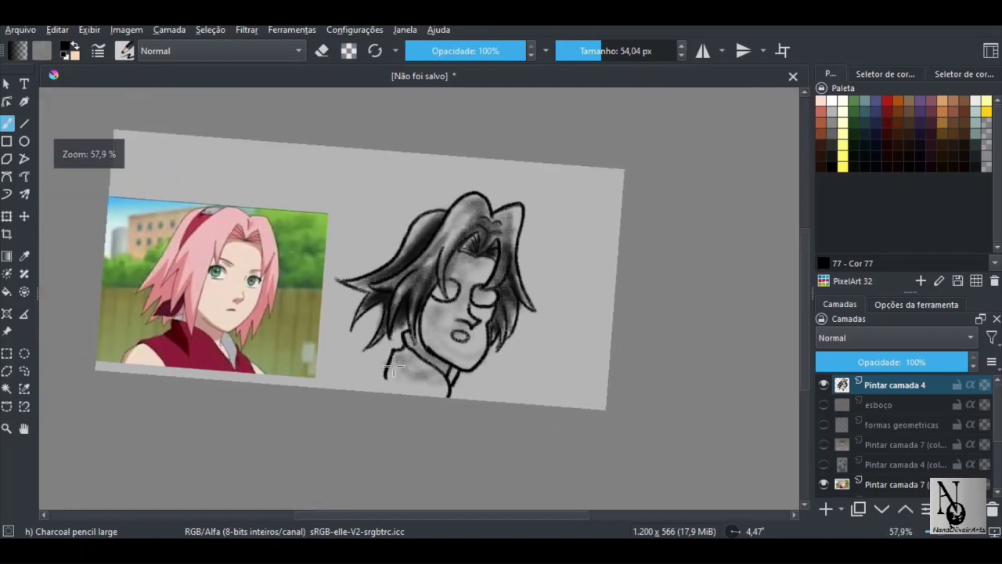
pyautogui.scroll(-1, 393, 366)
pyautogui.moveTo(302, 349)
pyautogui.mouseDown()
pyautogui.moveTo(305, 358)
pyautogui.moveTo(295, 350)
pyautogui.mouseUp()
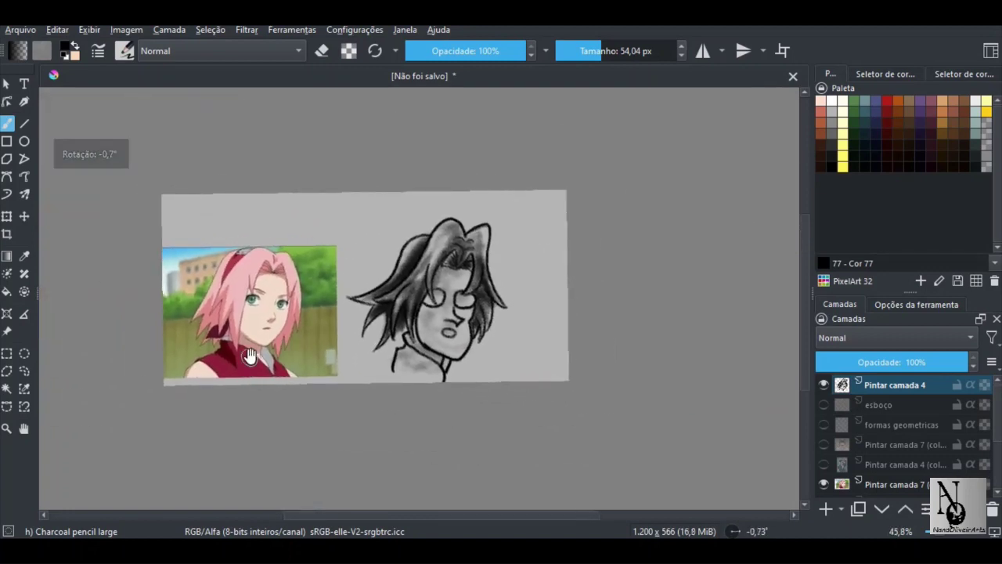
pyautogui.scroll(7, 439, 329)
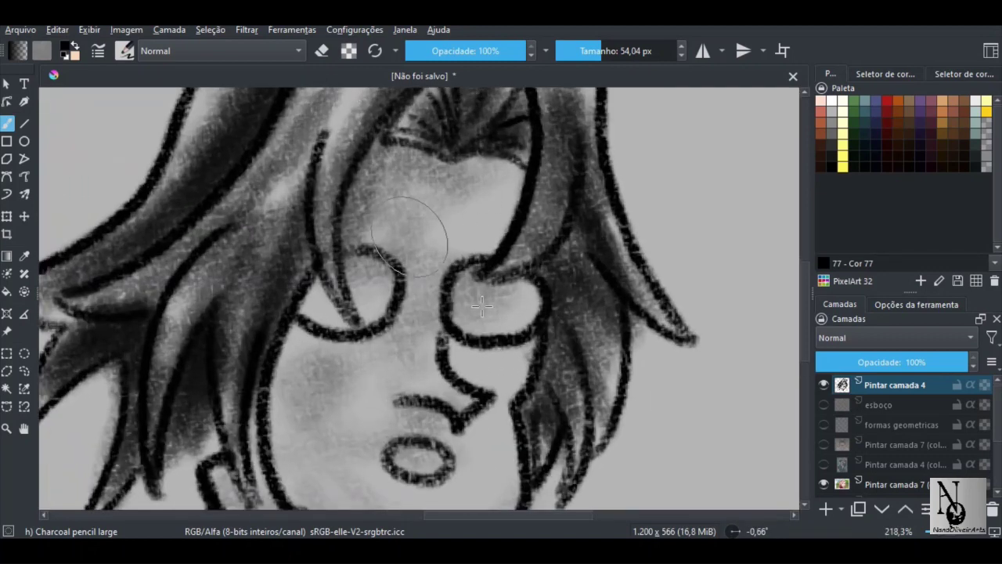
pyautogui.moveTo(481, 305); pyautogui.dragTo(423, 300)
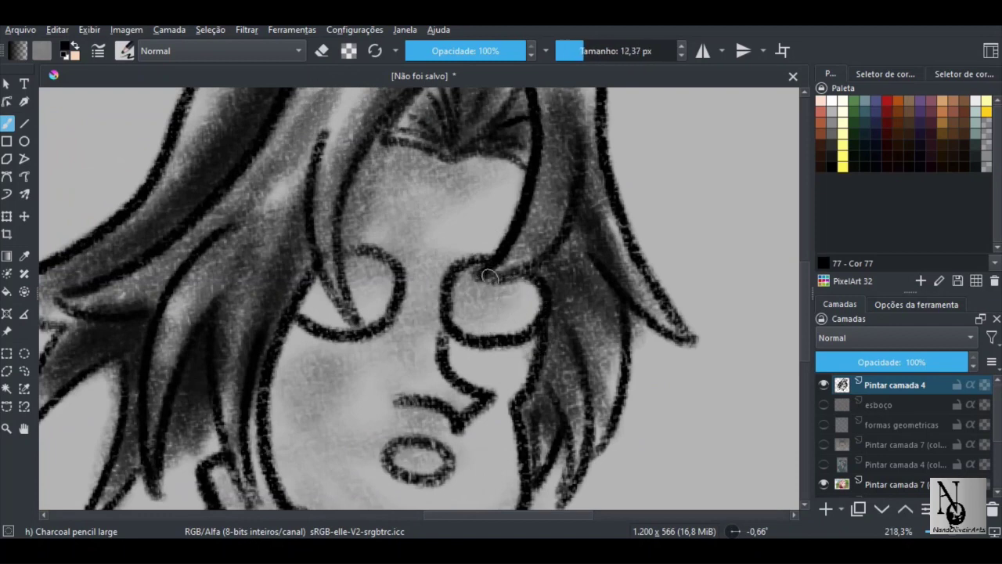
pyautogui.moveTo(550, 289)
pyautogui.mouseDown()
pyautogui.moveTo(537, 269)
pyautogui.moveTo(551, 258)
pyautogui.mouseUp()
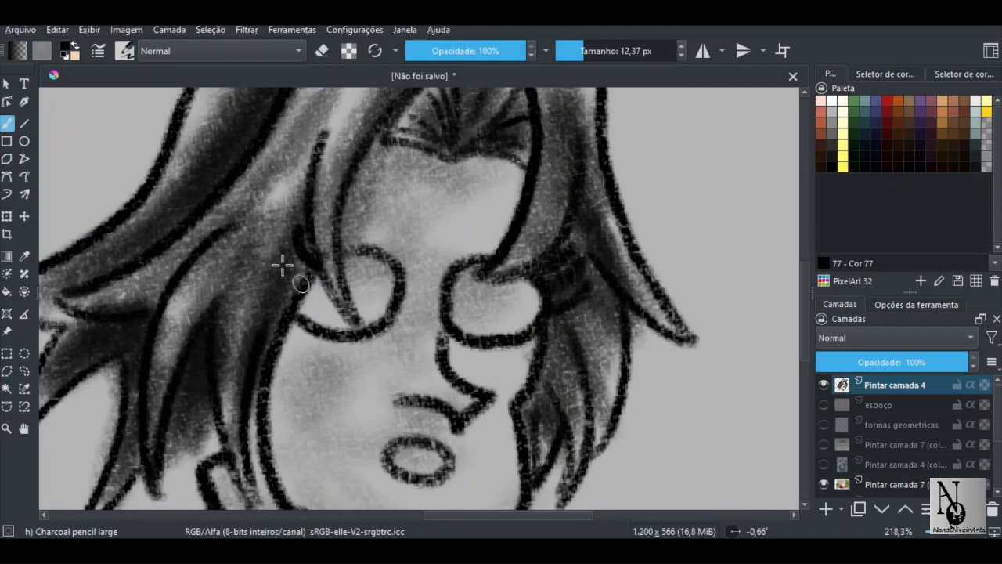
pyautogui.moveTo(300, 282)
pyautogui.mouseDown()
pyautogui.moveTo(284, 318)
pyautogui.moveTo(262, 329)
pyautogui.mouseUp()
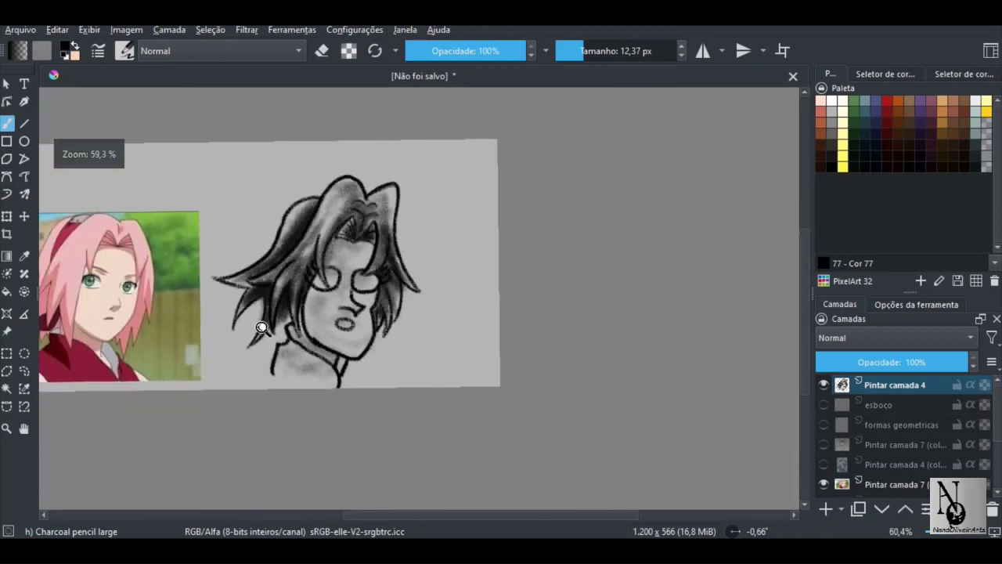
# Draw the inner iris curves in both eyes, then darken the eyes and fill the mouth with grey at 15,95 px
pyautogui.moveTo(336, 318); pyautogui.dragTo(399, 229)
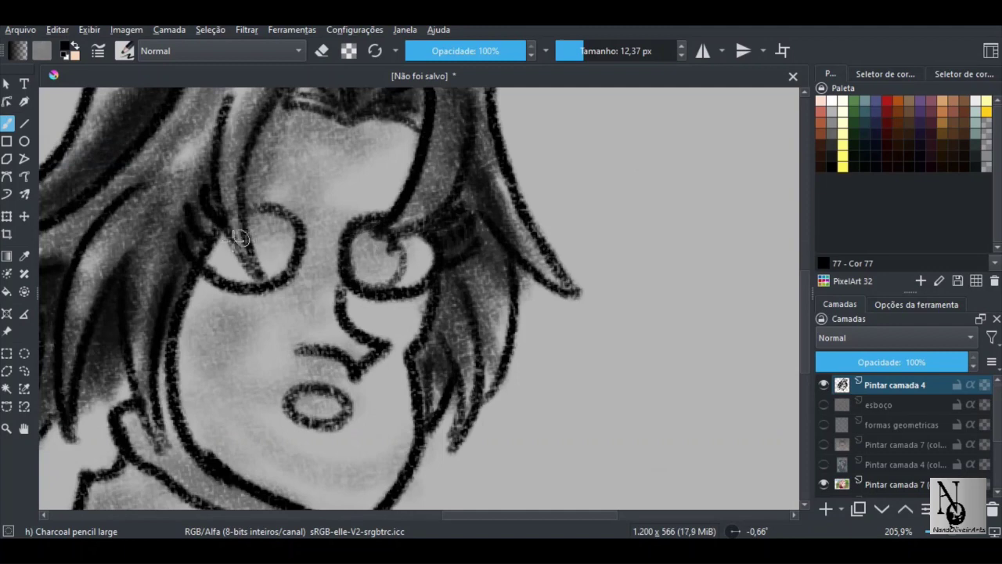
pyautogui.moveTo(256, 267); pyautogui.dragTo(247, 235)
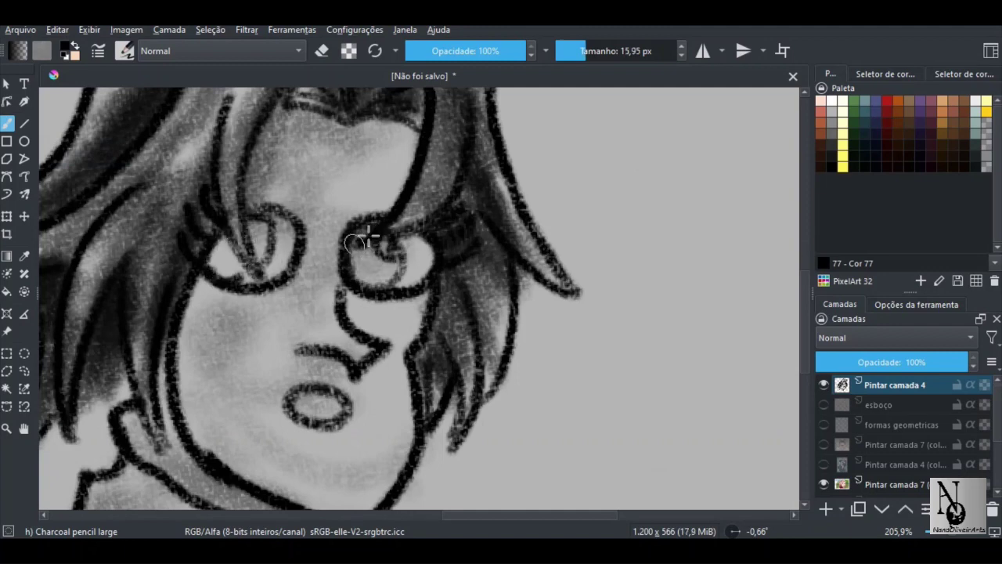
pyautogui.moveTo(351, 257); pyautogui.dragTo(356, 277)
pyautogui.moveTo(222, 245); pyautogui.dragTo(221, 280)
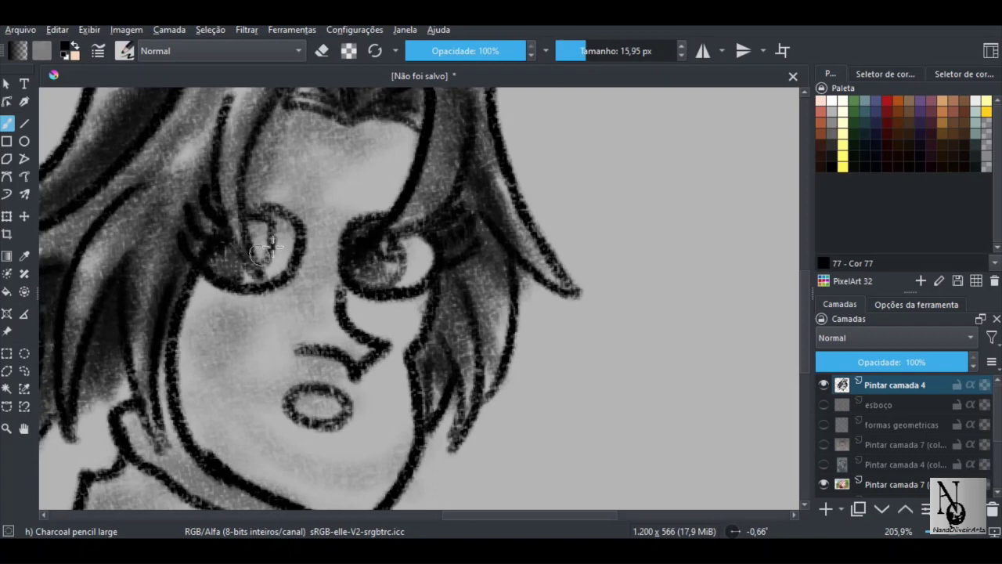
pyautogui.moveTo(394, 248); pyautogui.dragTo(330, 280)
pyautogui.moveTo(271, 319); pyautogui.dragTo(306, 330)
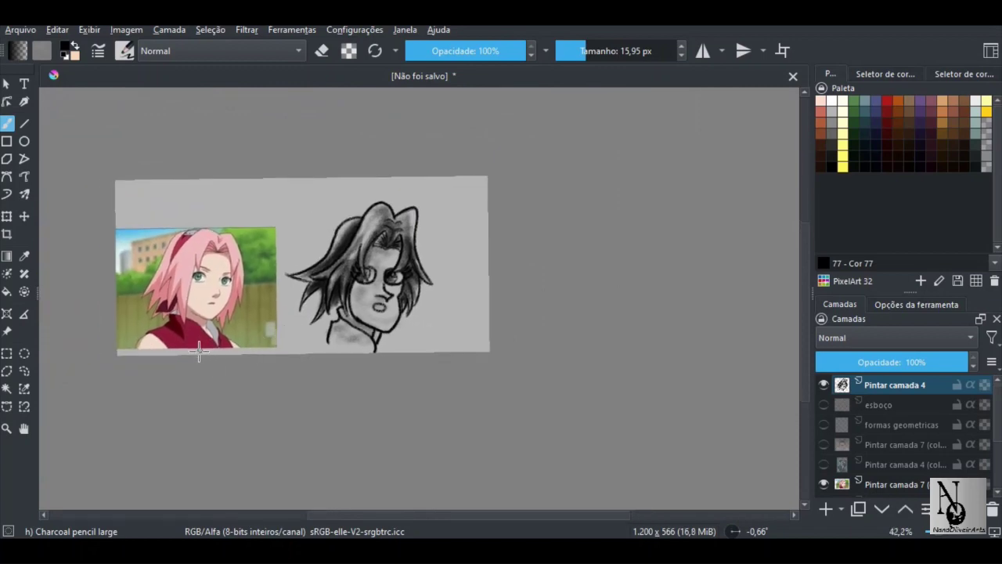
pyautogui.moveTo(349, 312)
pyautogui.mouseDown()
pyautogui.moveTo(471, 281)
pyautogui.moveTo(465, 291)
pyautogui.moveTo(474, 296)
pyautogui.moveTo(374, 351)
pyautogui.moveTo(315, 349)
pyautogui.mouseUp()
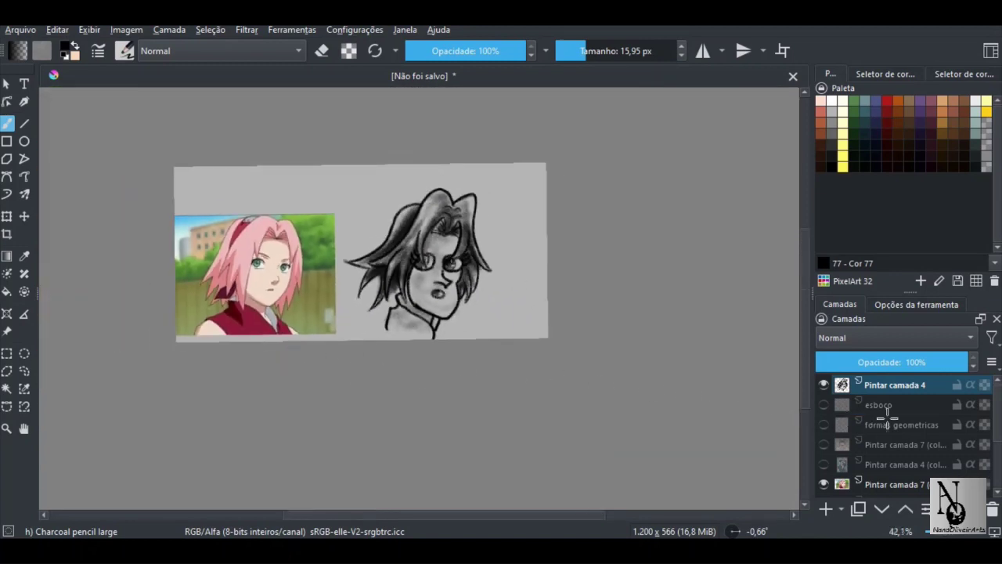
# Hide and reshow the Pintar camada 4 layer and compare the shaded drawing with the reference image
pyautogui.click(824, 384)
pyautogui.click(822, 384)
pyautogui.scroll(4, 353, 212)
pyautogui.moveTo(323, 238); pyautogui.dragTo(317, 263)
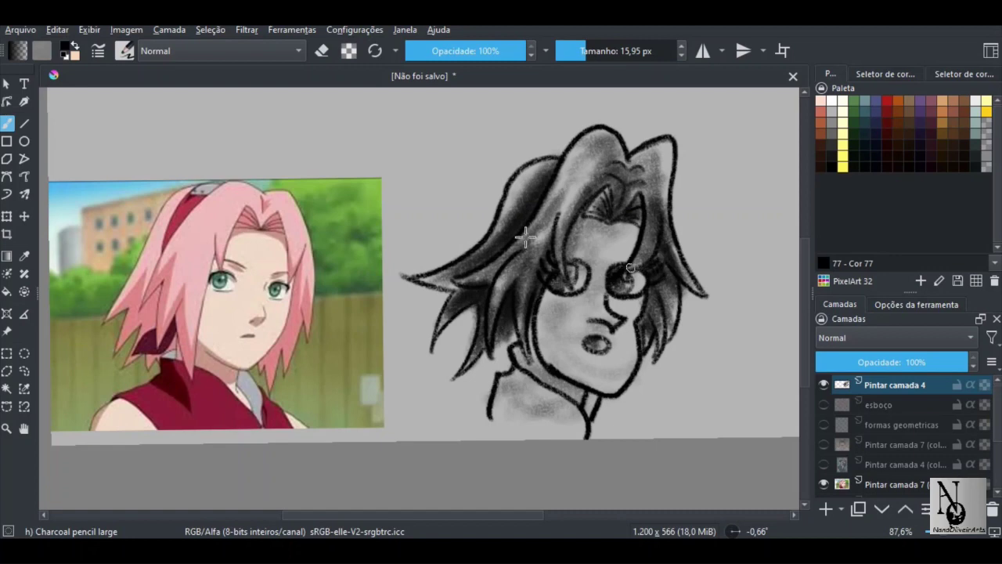
pyautogui.moveTo(408, 301); pyautogui.dragTo(400, 377)
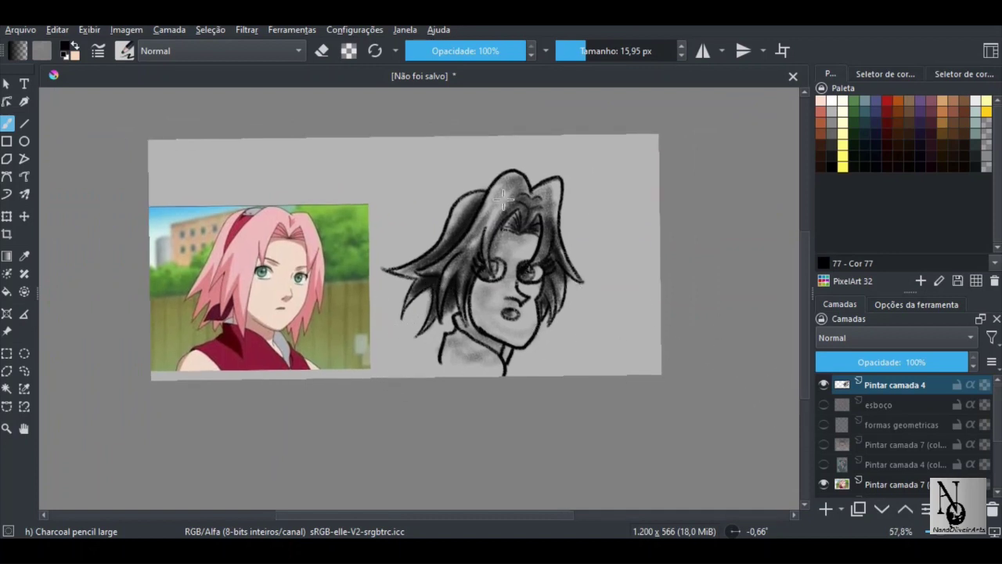
pyautogui.moveTo(612, 212); pyautogui.dragTo(656, 174)
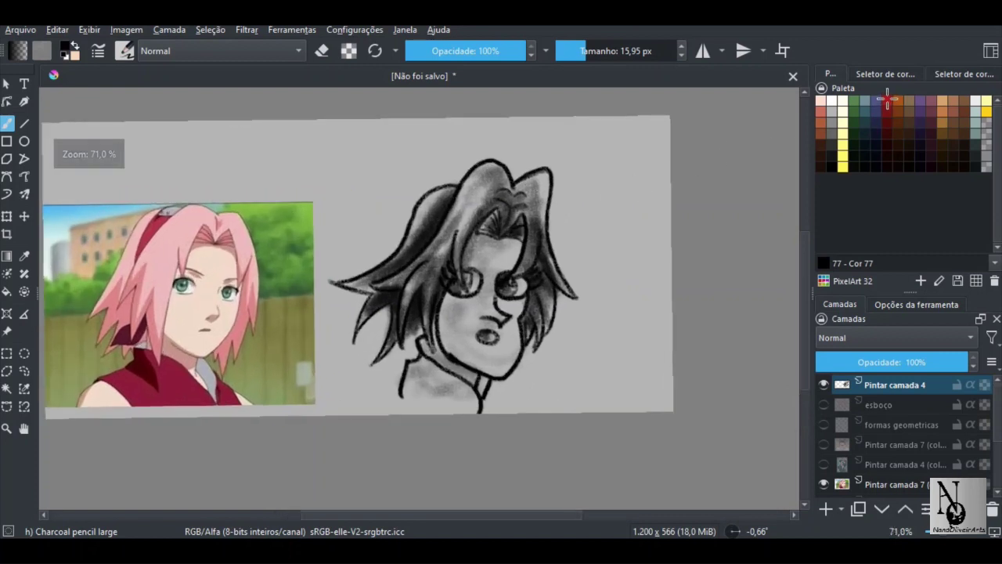
# Select the red palette color Cor 45 and add a new paint layer above the shaded drawing
pyautogui.click(887, 100)
pyautogui.scroll(1, 503, 188)
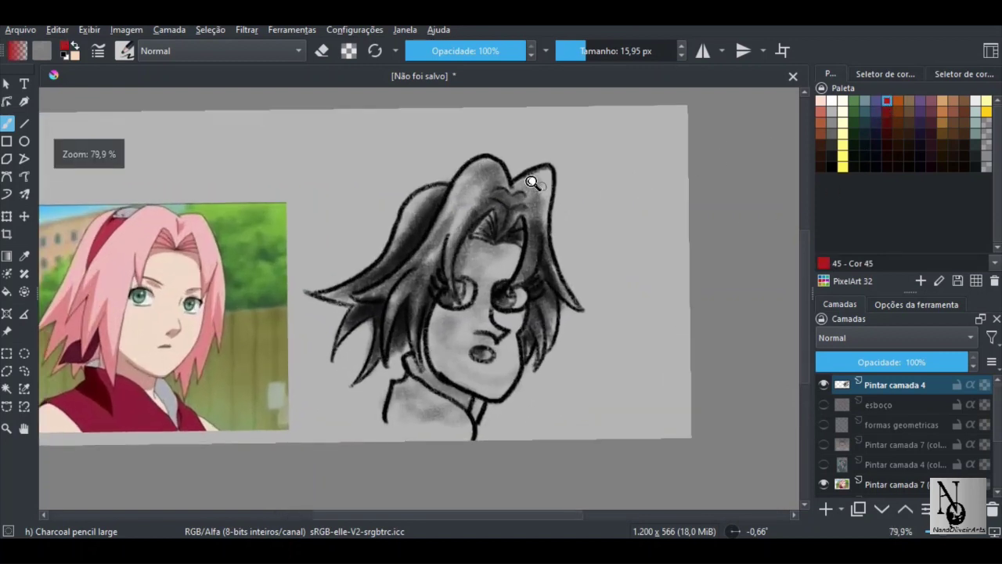
pyautogui.moveTo(418, 219); pyautogui.dragTo(455, 213)
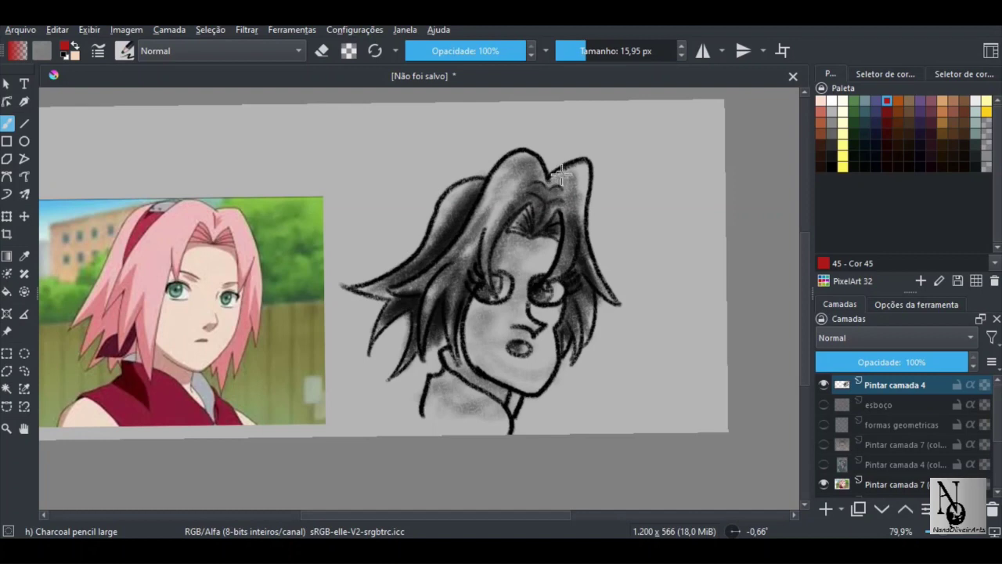
pyautogui.moveTo(560, 166)
pyautogui.mouseDown()
pyautogui.moveTo(523, 195)
pyautogui.moveTo(579, 200)
pyautogui.moveTo(522, 190)
pyautogui.moveTo(566, 178)
pyautogui.moveTo(555, 224)
pyautogui.moveTo(536, 210)
pyautogui.moveTo(542, 174)
pyautogui.moveTo(556, 166)
pyautogui.moveTo(558, 219)
pyautogui.moveTo(587, 205)
pyautogui.mouseUp()
pyautogui.hotkey('ctrl', 'z')
pyautogui.click(826, 509)
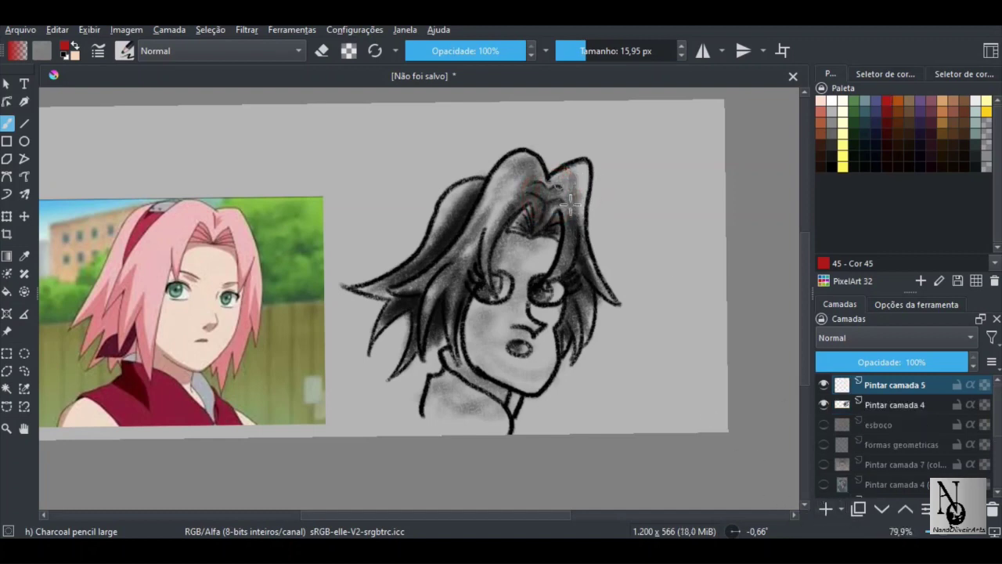
# Mark the central fringe strands of the shaded drawing in red, and undo the marks
pyautogui.moveTo(552, 182)
pyautogui.mouseDown()
pyautogui.moveTo(561, 214)
pyautogui.moveTo(540, 177)
pyautogui.moveTo(581, 205)
pyautogui.moveTo(558, 205)
pyautogui.moveTo(585, 185)
pyautogui.moveTo(529, 184)
pyautogui.moveTo(564, 186)
pyautogui.moveTo(569, 207)
pyautogui.moveTo(542, 200)
pyautogui.mouseUp()
pyautogui.moveTo(532, 240)
pyautogui.mouseDown()
pyautogui.moveTo(530, 197)
pyautogui.moveTo(560, 180)
pyautogui.moveTo(556, 203)
pyautogui.moveTo(567, 195)
pyautogui.moveTo(550, 219)
pyautogui.moveTo(538, 185)
pyautogui.moveTo(514, 221)
pyautogui.moveTo(537, 238)
pyautogui.moveTo(561, 228)
pyautogui.moveTo(561, 186)
pyautogui.moveTo(538, 183)
pyautogui.moveTo(564, 207)
pyautogui.moveTo(555, 236)
pyautogui.moveTo(513, 226)
pyautogui.moveTo(539, 182)
pyautogui.moveTo(549, 199)
pyautogui.moveTo(539, 227)
pyautogui.moveTo(555, 232)
pyautogui.moveTo(566, 203)
pyautogui.moveTo(557, 188)
pyautogui.moveTo(529, 225)
pyautogui.moveTo(542, 242)
pyautogui.moveTo(556, 205)
pyautogui.mouseUp()
pyautogui.hotkey('ctrl', 'z')
pyautogui.hotkey('ctrl', 'z')
pyautogui.hotkey('ctrl', 'z')
pyautogui.hotkey('ctrl', 'z')
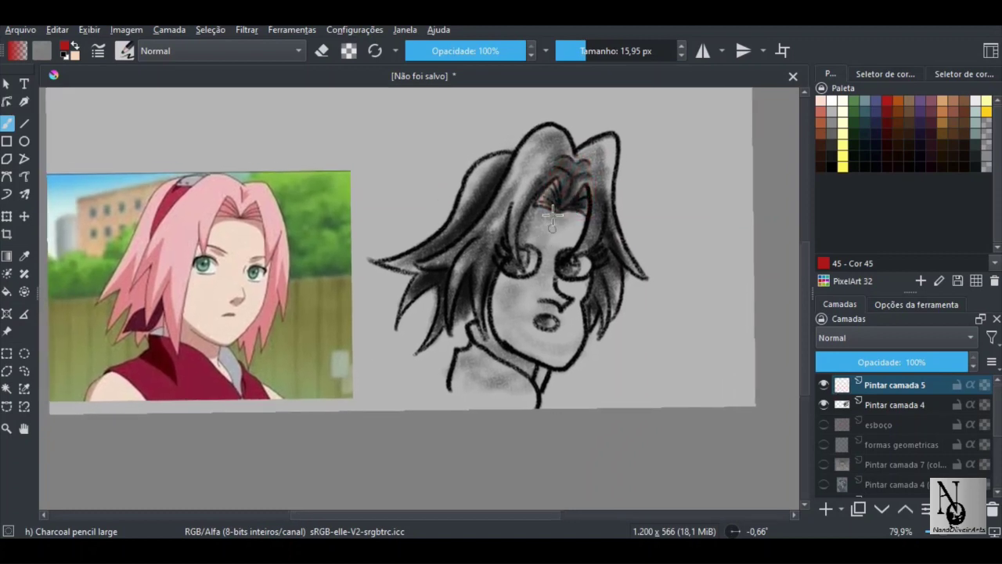
# Outline the front hair masses in red with inner strand lines over the shaded drawing, and undo the overlay
pyautogui.moveTo(579, 155)
pyautogui.mouseDown()
pyautogui.moveTo(518, 227)
pyautogui.moveTo(482, 315)
pyautogui.moveTo(453, 311)
pyautogui.moveTo(445, 256)
pyautogui.moveTo(548, 131)
pyautogui.moveTo(586, 160)
pyautogui.moveTo(630, 151)
pyautogui.moveTo(618, 212)
pyautogui.moveTo(638, 273)
pyautogui.moveTo(626, 280)
pyautogui.moveTo(616, 316)
pyautogui.moveTo(600, 317)
pyautogui.moveTo(593, 258)
pyautogui.moveTo(583, 249)
pyautogui.moveTo(592, 211)
pyautogui.moveTo(586, 152)
pyautogui.mouseUp()
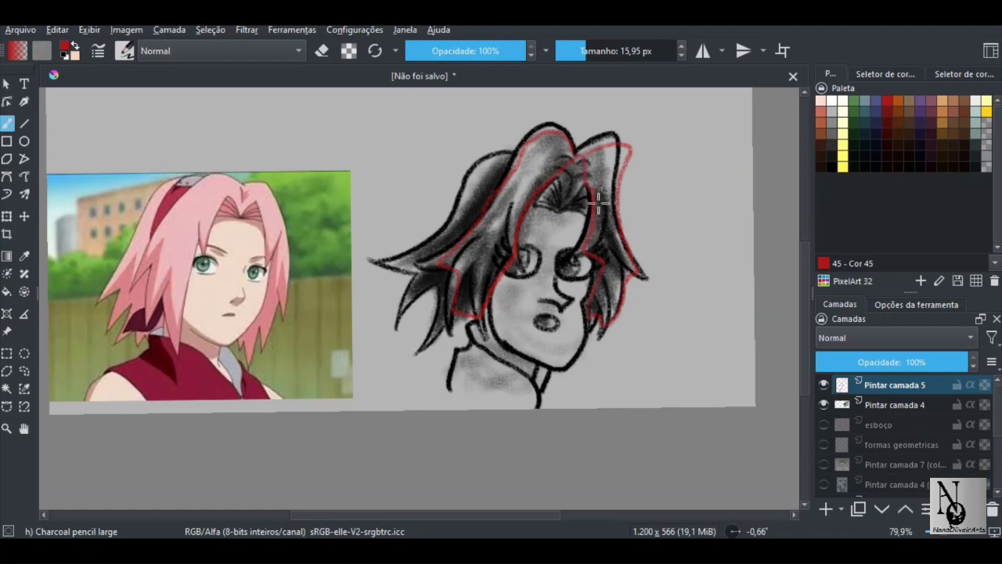
pyautogui.moveTo(597, 201)
pyautogui.mouseDown()
pyautogui.moveTo(621, 194)
pyautogui.moveTo(609, 145)
pyautogui.moveTo(591, 180)
pyautogui.moveTo(609, 199)
pyautogui.moveTo(593, 243)
pyautogui.moveTo(626, 262)
pyautogui.moveTo(602, 306)
pyautogui.mouseUp()
pyautogui.moveTo(533, 187)
pyautogui.mouseDown()
pyautogui.moveTo(468, 249)
pyautogui.moveTo(500, 260)
pyautogui.mouseUp()
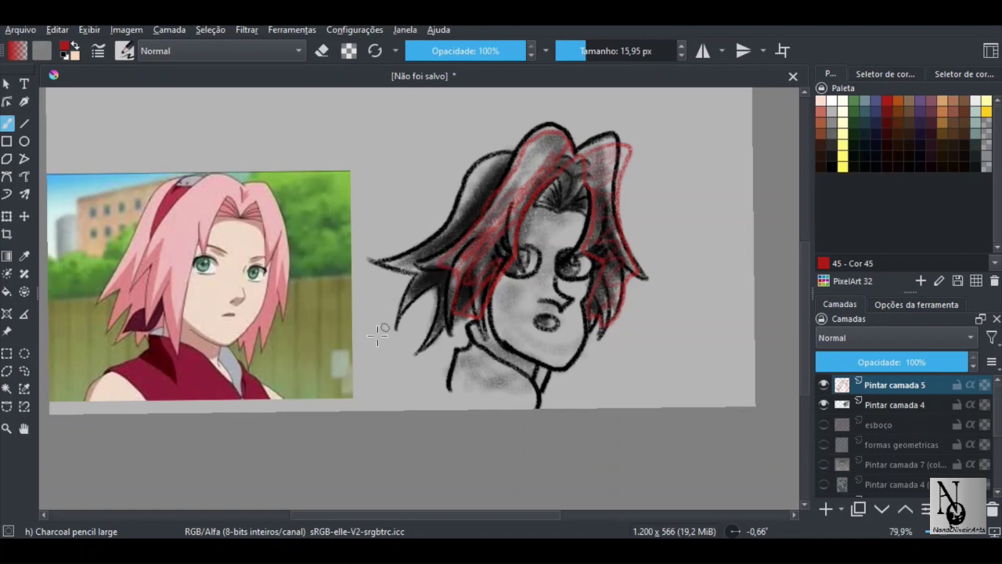
pyautogui.hotkey('ctrl', 'z')
pyautogui.hotkey('ctrl', 'shift', 'z')
pyautogui.hotkey('ctrl', 'shift', 'z')
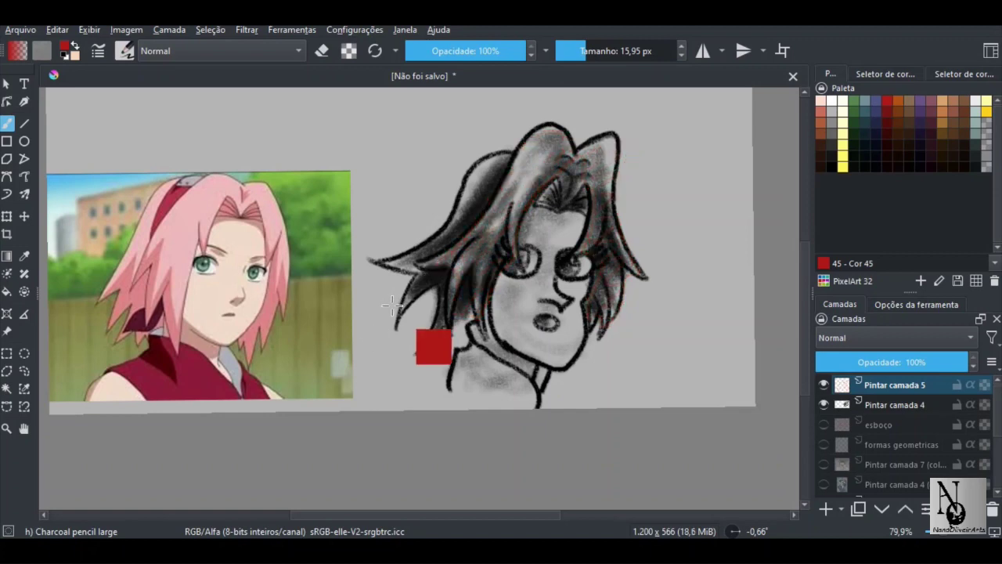
# Outline the back hair mass in red and hatch its strands, and undo these demonstration strokes
pyautogui.moveTo(518, 157)
pyautogui.mouseDown()
pyautogui.moveTo(481, 162)
pyautogui.moveTo(418, 244)
pyautogui.moveTo(383, 261)
pyautogui.moveTo(409, 272)
pyautogui.moveTo(403, 319)
pyautogui.moveTo(433, 295)
pyautogui.moveTo(428, 338)
pyautogui.moveTo(452, 279)
pyautogui.moveTo(430, 271)
pyautogui.moveTo(514, 158)
pyautogui.mouseUp()
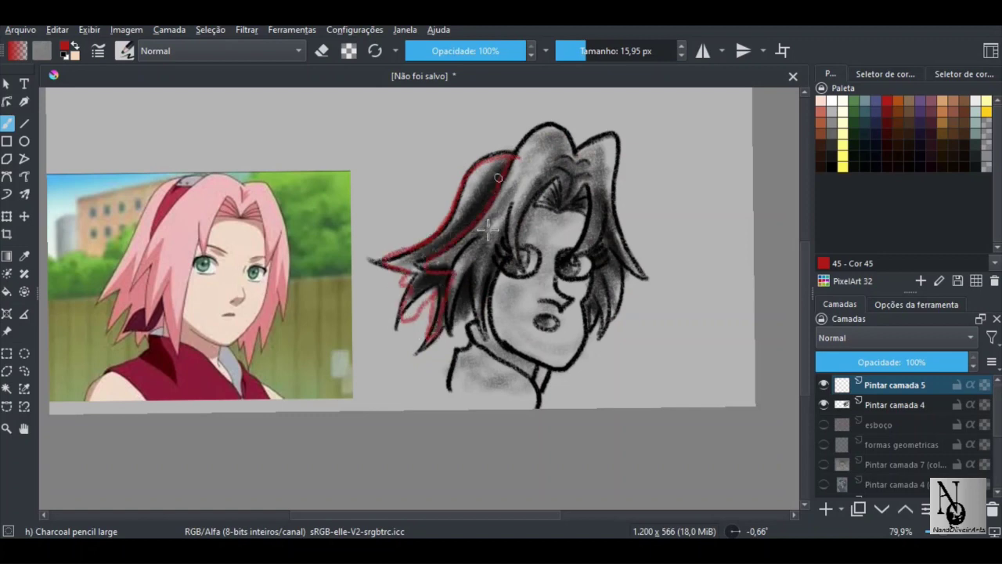
pyautogui.moveTo(473, 275)
pyautogui.mouseDown()
pyautogui.moveTo(457, 321)
pyautogui.moveTo(465, 283)
pyautogui.moveTo(439, 329)
pyautogui.moveTo(423, 249)
pyautogui.moveTo(498, 166)
pyautogui.moveTo(468, 199)
pyautogui.moveTo(458, 157)
pyautogui.mouseUp()
pyautogui.scroll(-4, 319, 333)
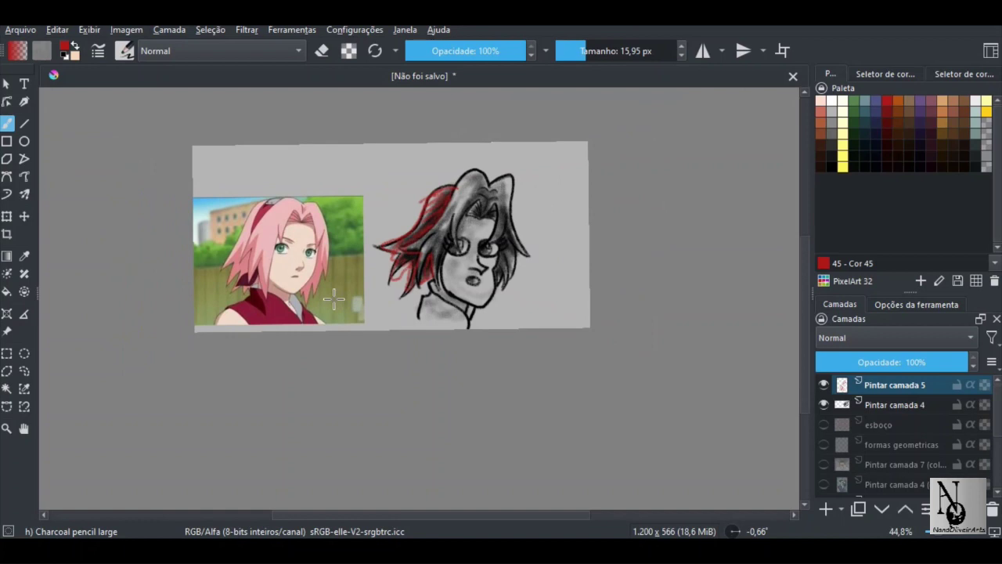
pyautogui.hotkey('ctrl', 'z')
pyautogui.hotkey('ctrl', 'z')
pyautogui.hotkey('ctrl', 'z')
pyautogui.hotkey('ctrl', 'z')
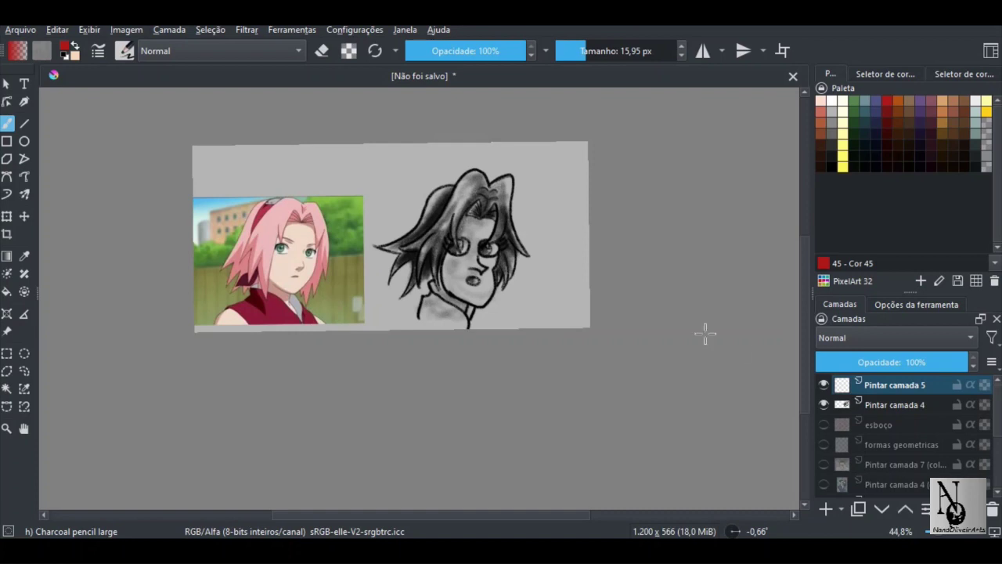
# Delete the empty Pintar camada 5 layer and display the formas geometricas layer instead of the shaded drawing
pyautogui.click(824, 403)
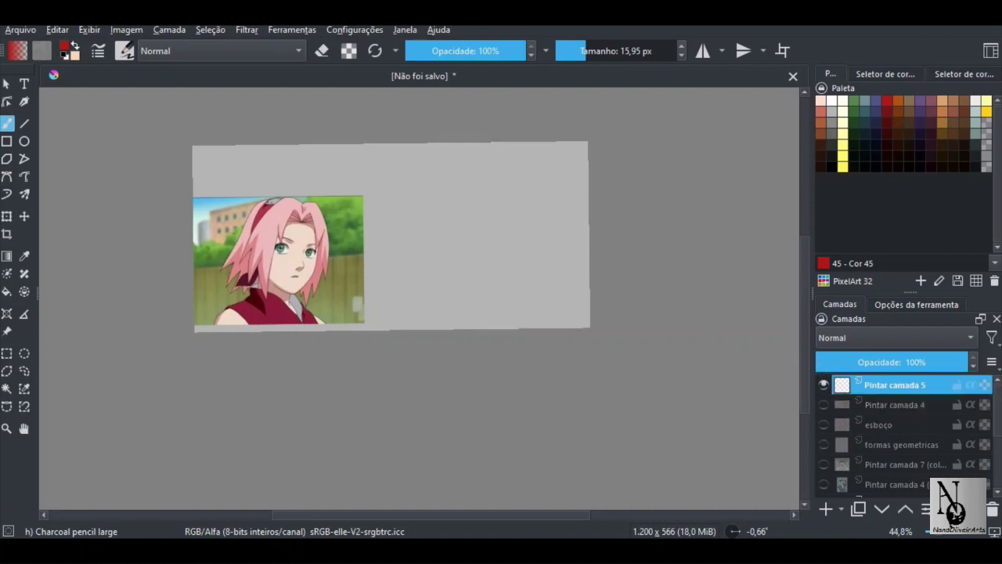
pyautogui.click(993, 508)
pyautogui.click(825, 423)
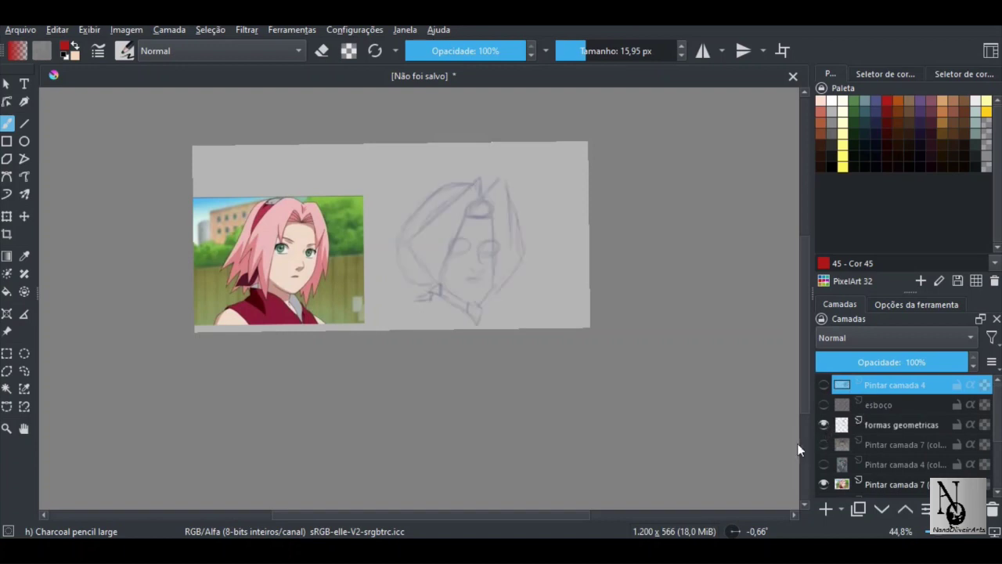
pyautogui.click(901, 424)
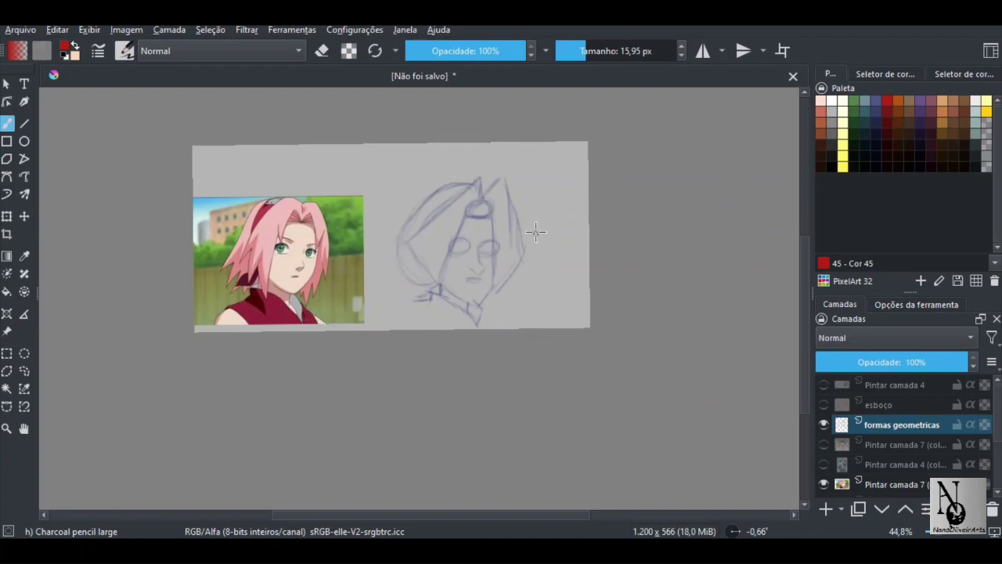
# Scribble red demonstration strands over the geometric hair shapes, and undo them all
pyautogui.moveTo(490, 205); pyautogui.dragTo(468, 213)
pyautogui.hotkey('ctrl', 'z')
pyautogui.moveTo(506, 249); pyautogui.dragTo(529, 228)
pyautogui.moveTo(426, 235)
pyautogui.mouseDown()
pyautogui.moveTo(462, 220)
pyautogui.moveTo(422, 222)
pyautogui.moveTo(407, 267)
pyautogui.moveTo(427, 280)
pyautogui.mouseUp()
pyautogui.hotkey('ctrl', 'z')
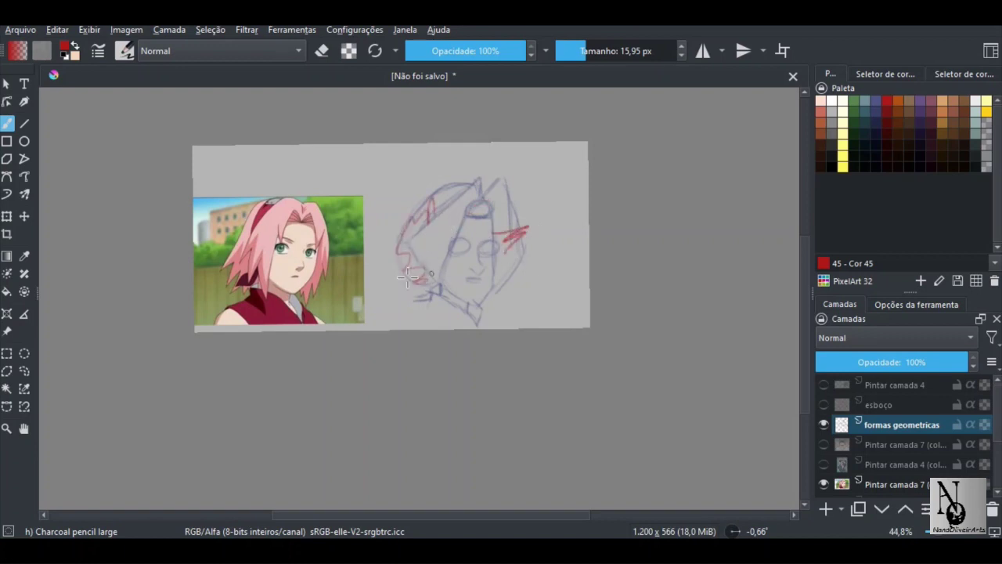
pyautogui.hotkey('ctrl', 'z')
pyautogui.hotkey('ctrl', 'z')
pyautogui.hotkey('ctrl', 'z')
pyautogui.hotkey('ctrl', 'z')
pyautogui.hotkey('ctrl', 'z')
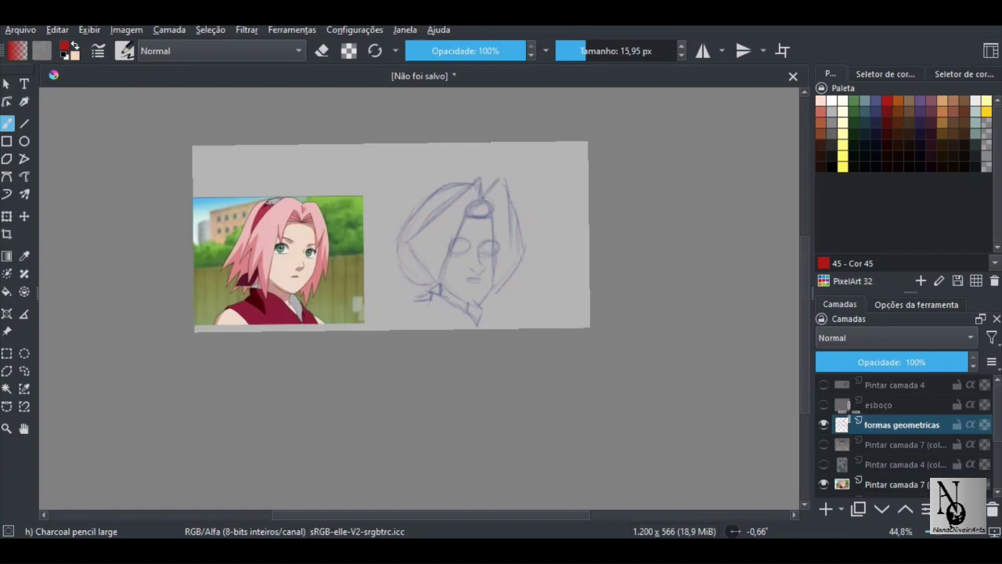
# Show the esboço layer in place of formas geometricas and set its opacity to 100%
pyautogui.click(823, 424)
pyautogui.click(822, 404)
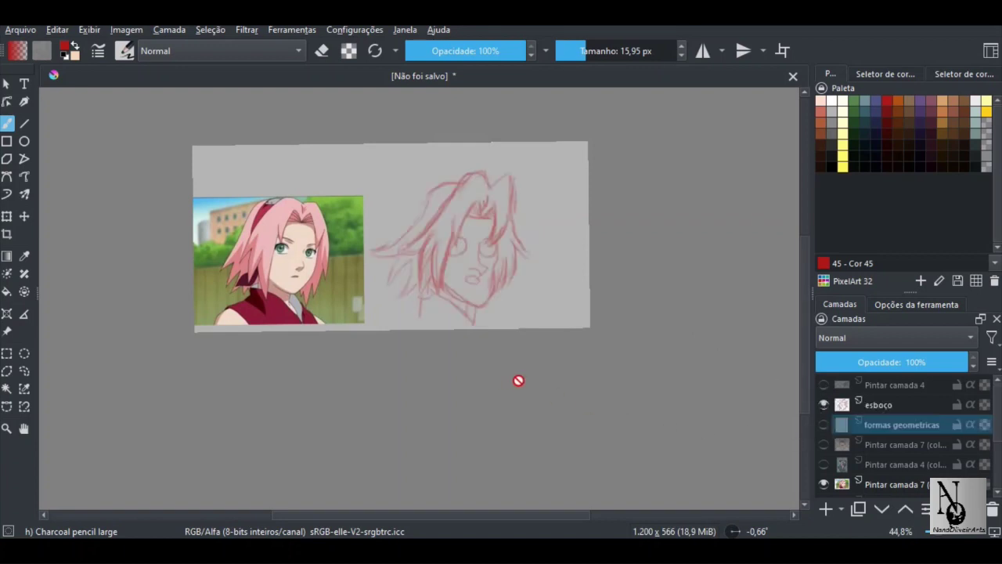
pyautogui.click(908, 402)
pyautogui.click(963, 362)
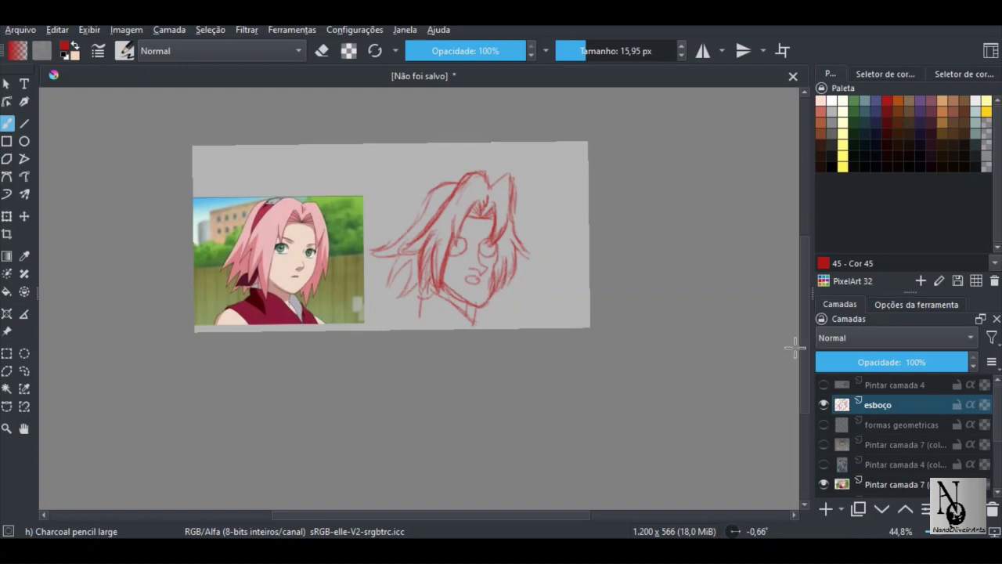
# Show the shaded drawing's layer in place of esboço and rename it lineart
pyautogui.click(825, 404)
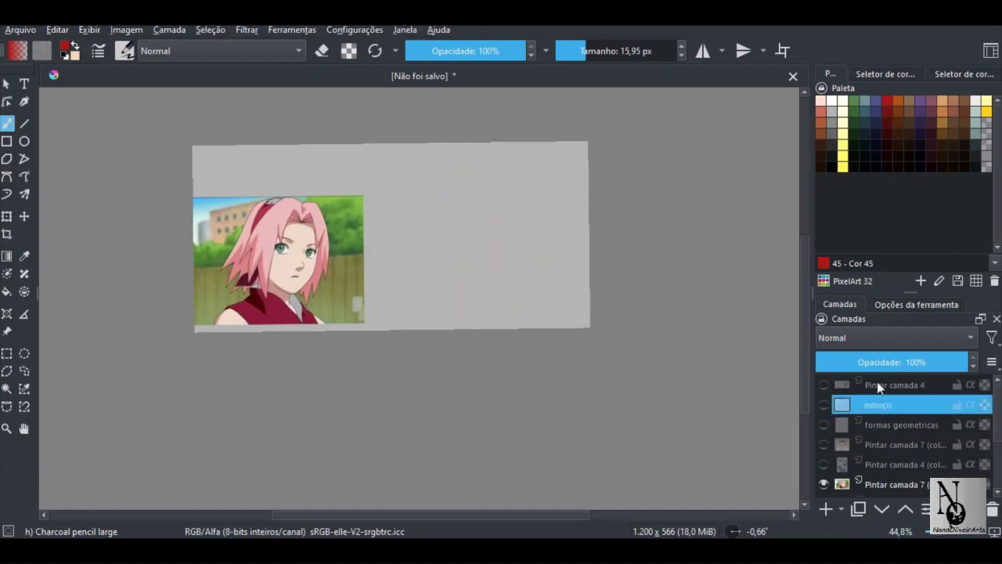
pyautogui.click(877, 382)
pyautogui.click(823, 385)
pyautogui.doubleClick(894, 386)
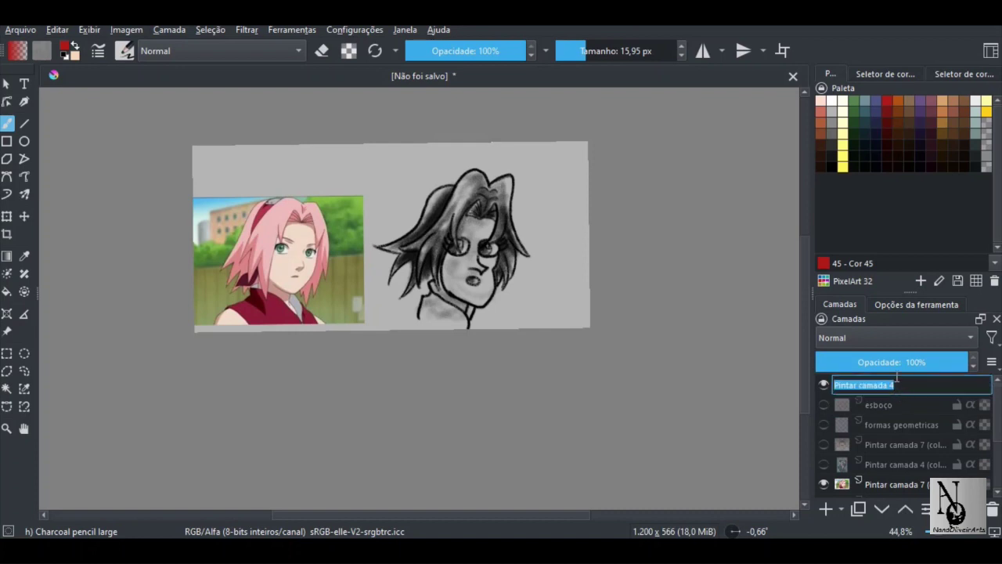
pyautogui.press('BackSpace')
pyautogui.press('Return')
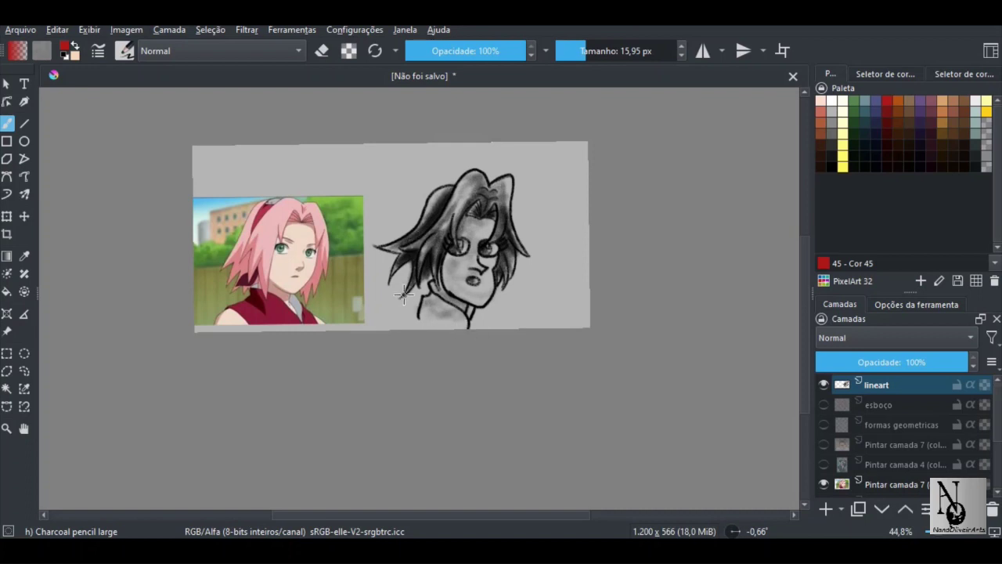
# Hide the lineart and pink-haired reference layers and show the two reference images of the spiky-haired man
pyautogui.moveTo(348, 302); pyautogui.dragTo(378, 353)
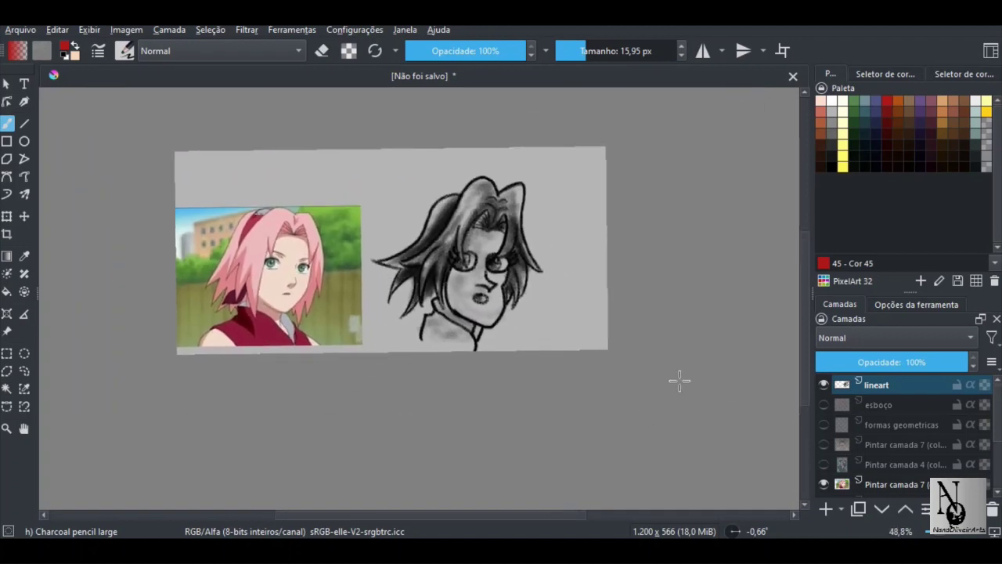
pyautogui.click(824, 385)
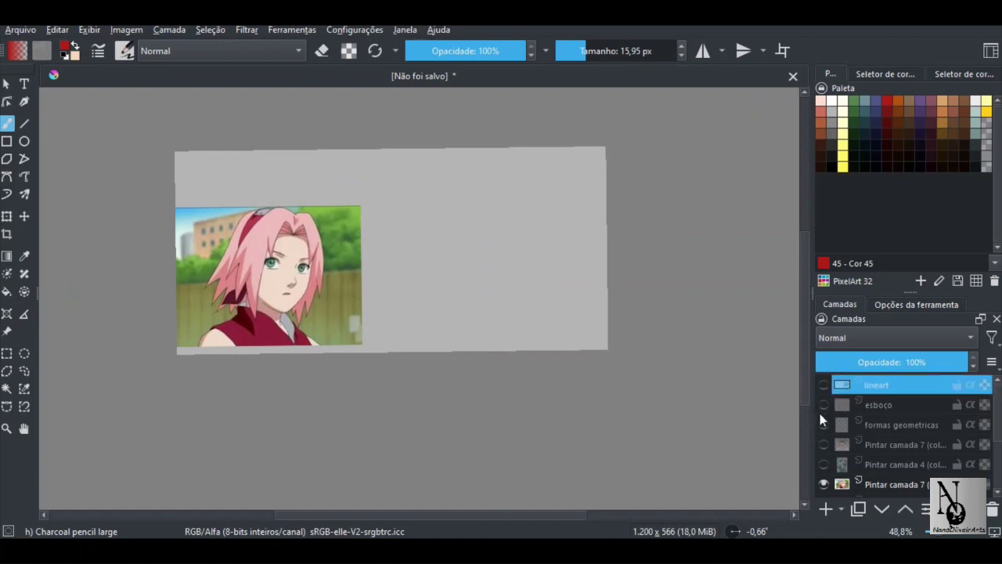
pyautogui.click(823, 485)
pyautogui.scroll(-3, 998, 415)
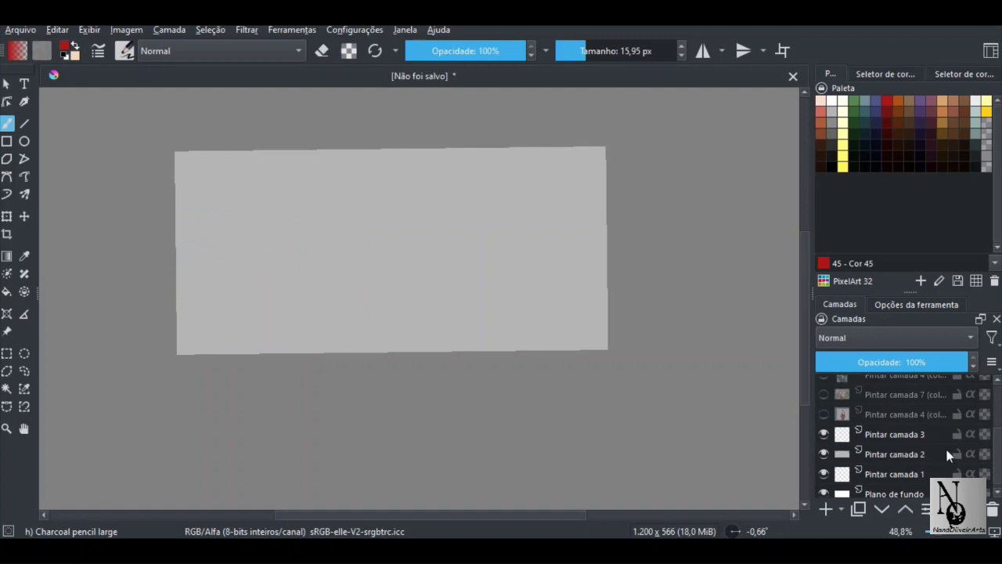
pyautogui.scroll(2, 997, 442)
pyautogui.scroll(1, 997, 442)
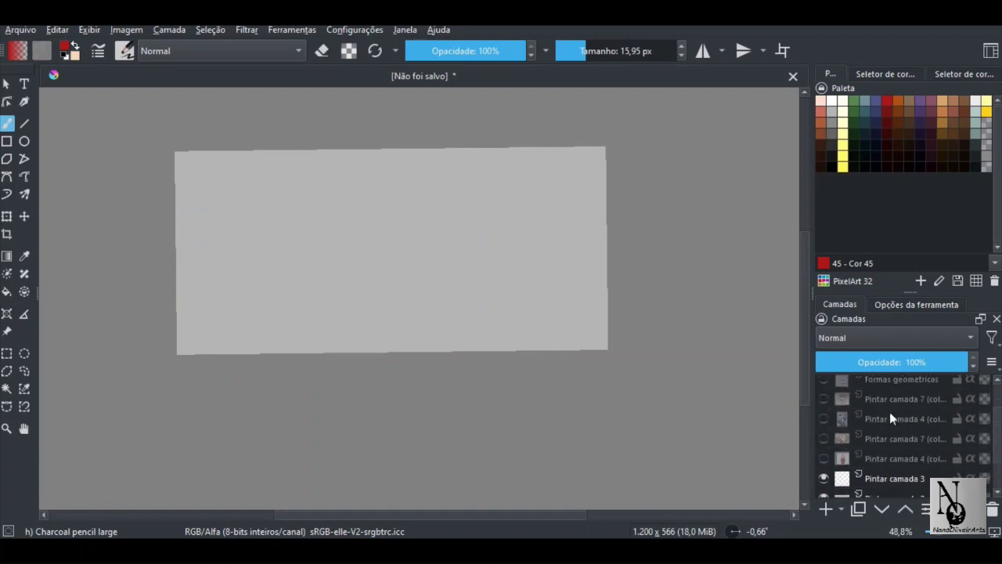
pyautogui.click(824, 419)
pyautogui.click(823, 399)
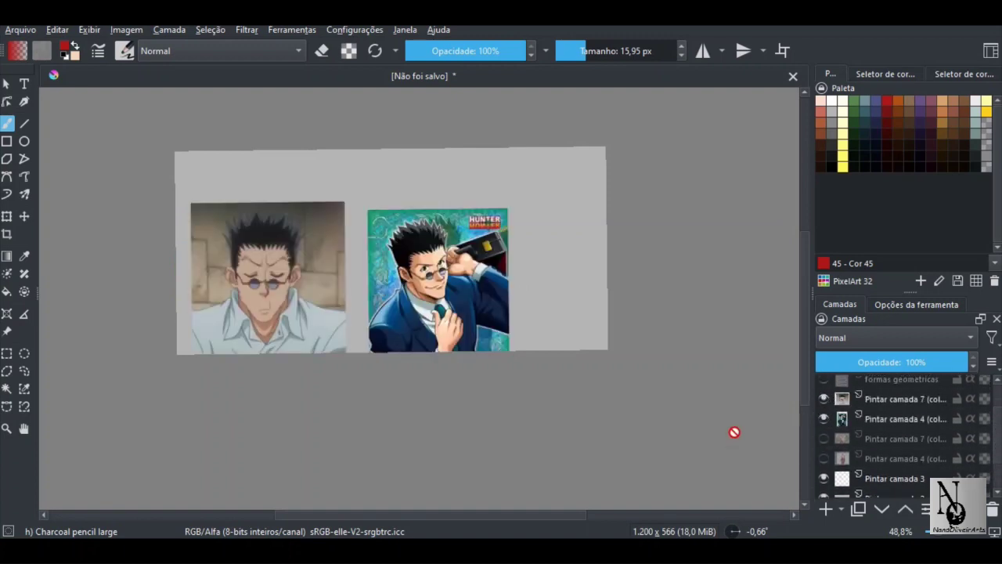
pyautogui.moveTo(327, 278); pyautogui.dragTo(380, 269)
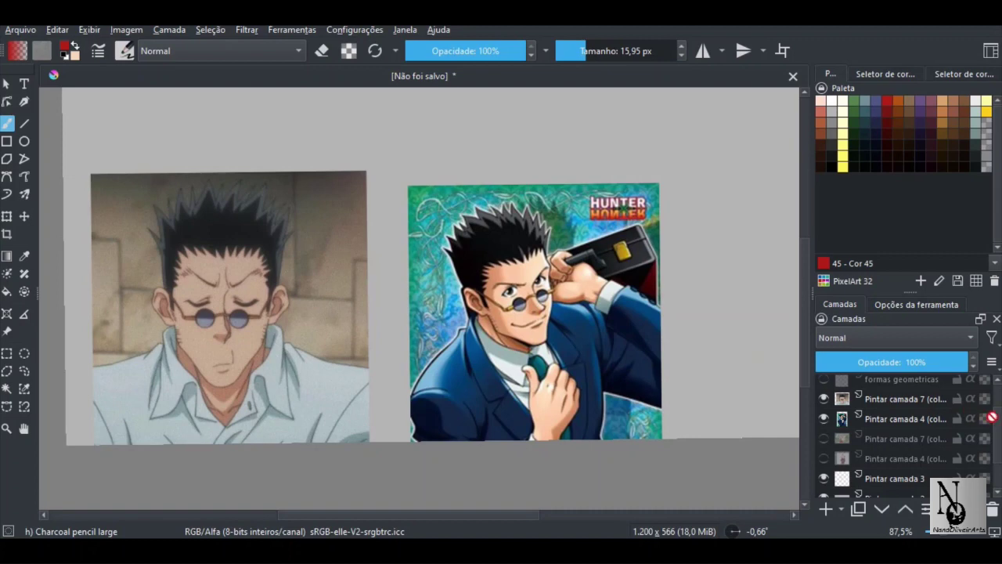
# Add a new paint layer above lineart and outline the front fringe block in red on the blue-suit reference
pyautogui.scroll(2, 999, 433)
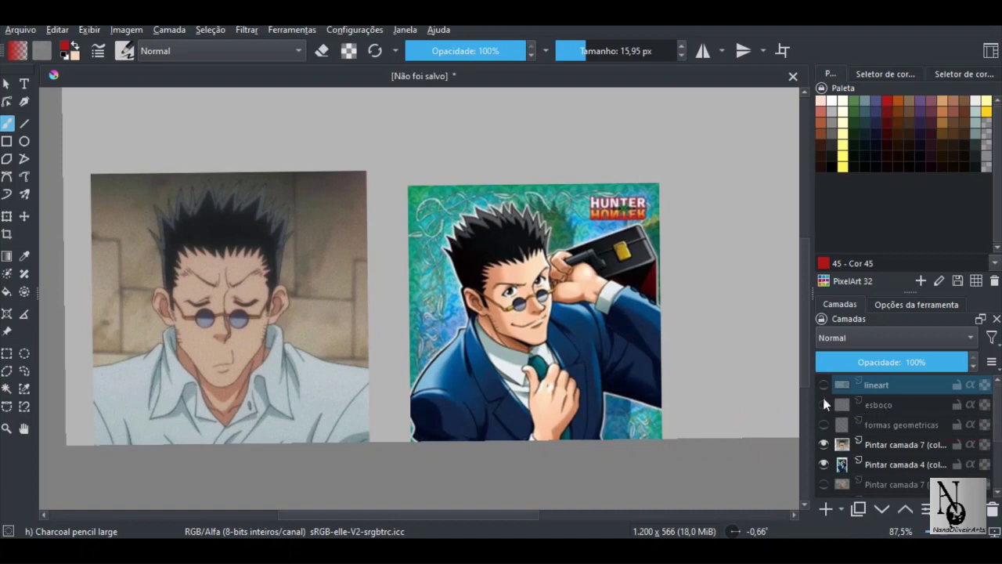
pyautogui.click(824, 508)
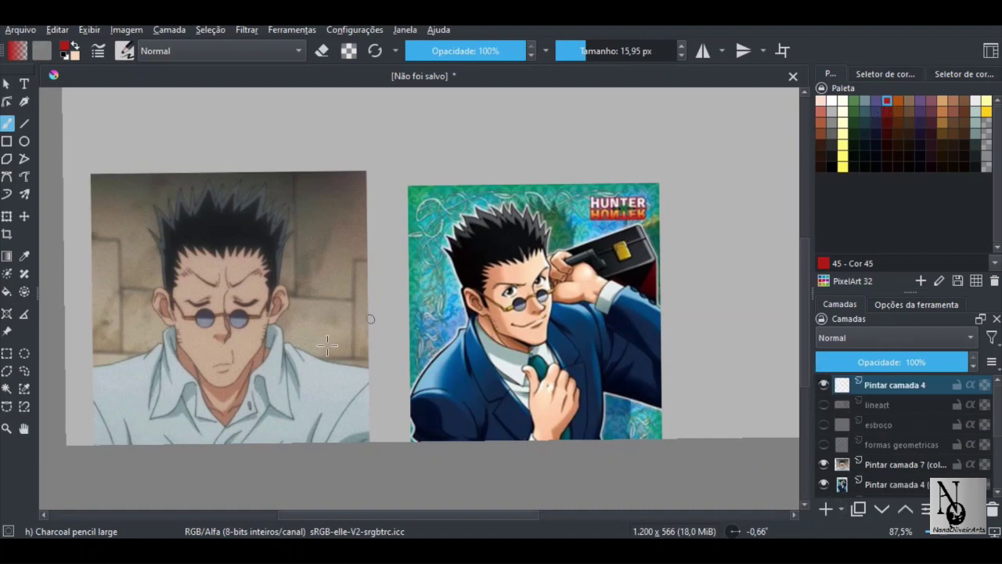
pyautogui.moveTo(251, 304); pyautogui.dragTo(321, 307)
pyautogui.moveTo(342, 249); pyautogui.dragTo(411, 186)
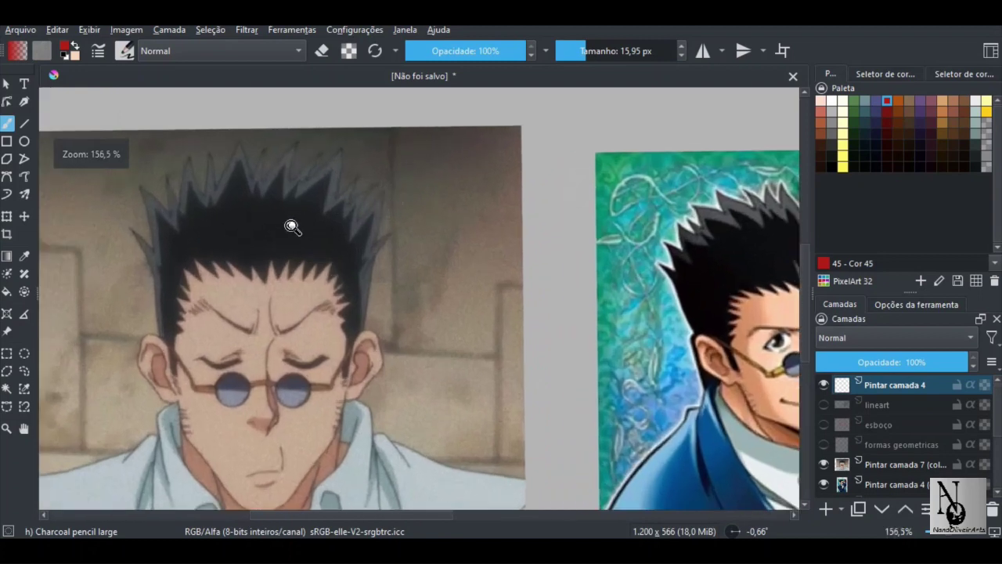
pyautogui.moveTo(292, 229); pyautogui.dragTo(375, 239)
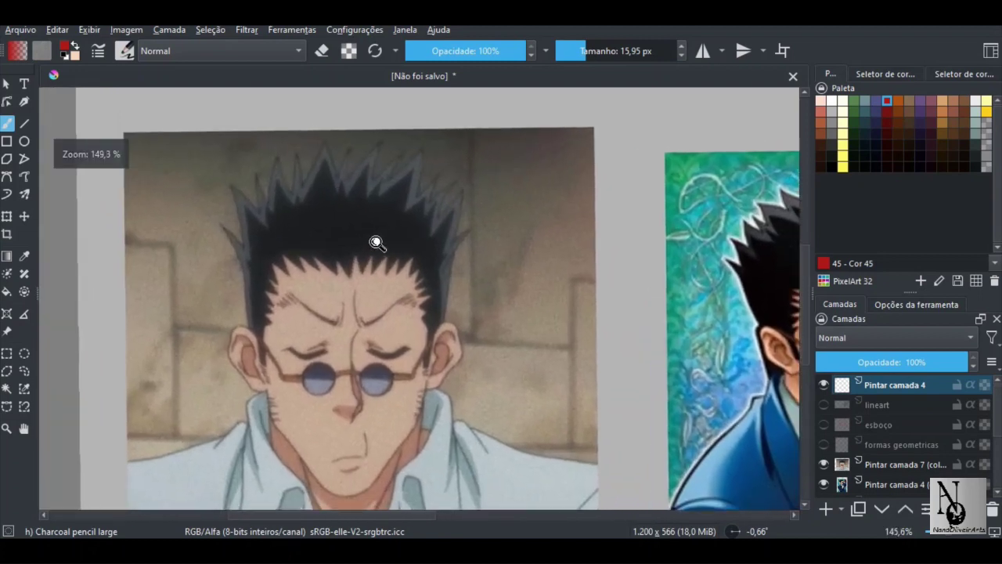
pyautogui.moveTo(455, 262); pyautogui.dragTo(432, 264)
pyautogui.moveTo(552, 277); pyautogui.dragTo(275, 257)
pyautogui.moveTo(487, 233); pyautogui.dragTo(503, 241)
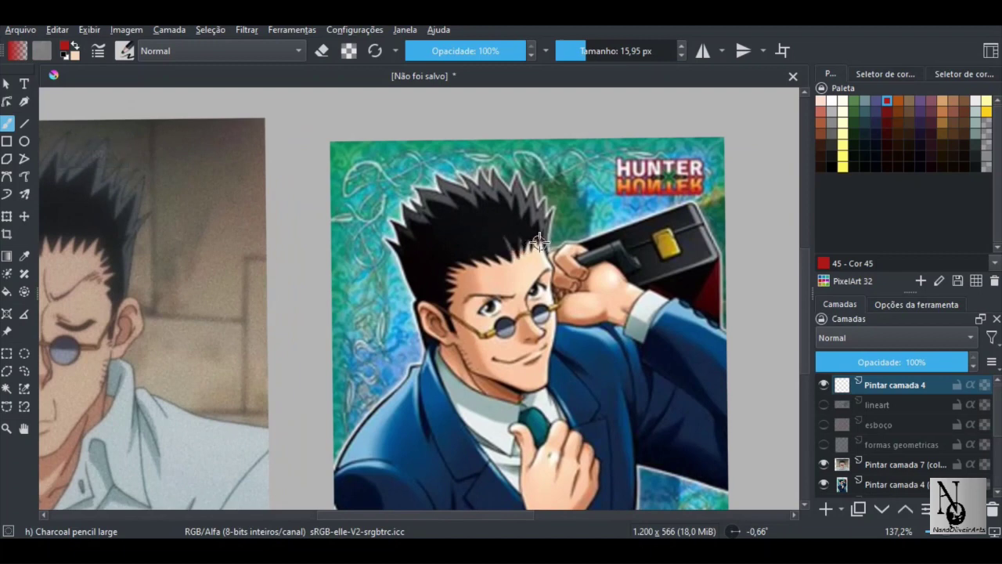
pyautogui.moveTo(546, 247)
pyautogui.mouseDown()
pyautogui.moveTo(451, 273)
pyautogui.moveTo(545, 247)
pyautogui.moveTo(523, 205)
pyautogui.moveTo(443, 240)
pyautogui.moveTo(450, 262)
pyautogui.moveTo(446, 246)
pyautogui.moveTo(506, 210)
pyautogui.moveTo(535, 239)
pyautogui.mouseUp()
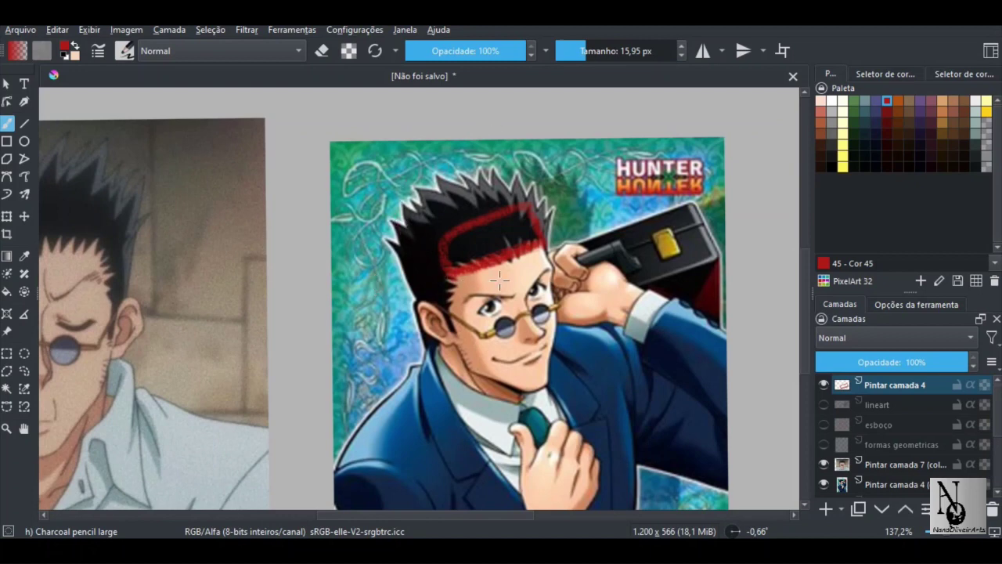
# Outline the side hair block in red from the fringe corner to the outer tip and down to the sideburn
pyautogui.moveTo(494, 276)
pyautogui.mouseDown()
pyautogui.moveTo(435, 247)
pyautogui.moveTo(495, 235)
pyautogui.moveTo(432, 227)
pyautogui.mouseUp()
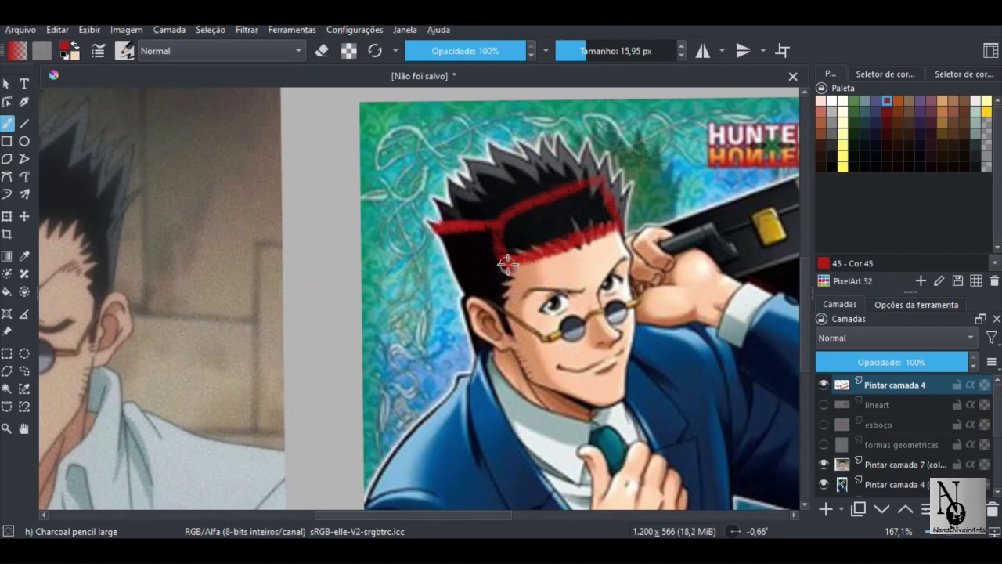
pyautogui.moveTo(506, 255); pyautogui.dragTo(507, 335)
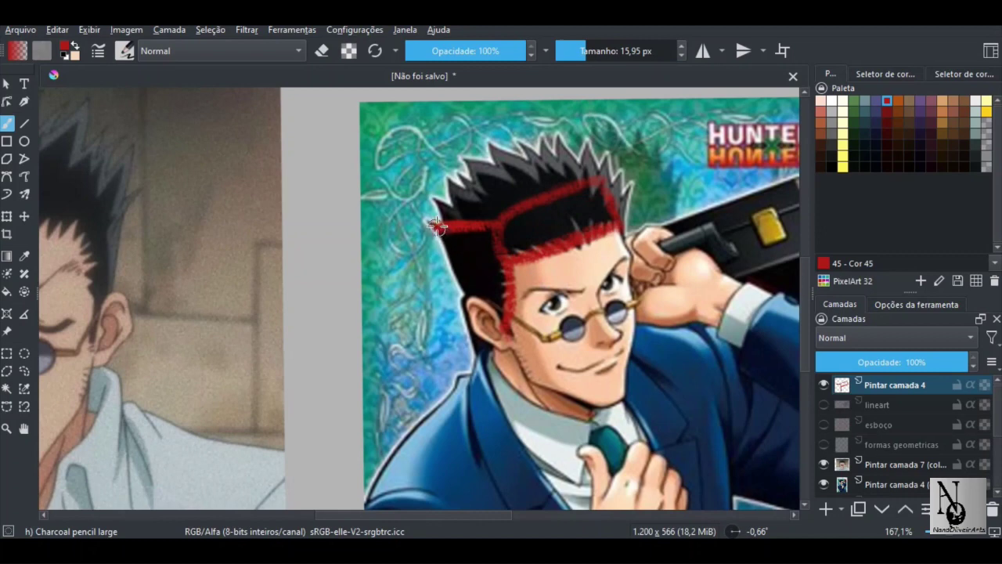
pyautogui.moveTo(437, 226)
pyautogui.mouseDown()
pyautogui.moveTo(466, 294)
pyautogui.moveTo(488, 300)
pyautogui.moveTo(508, 329)
pyautogui.mouseUp()
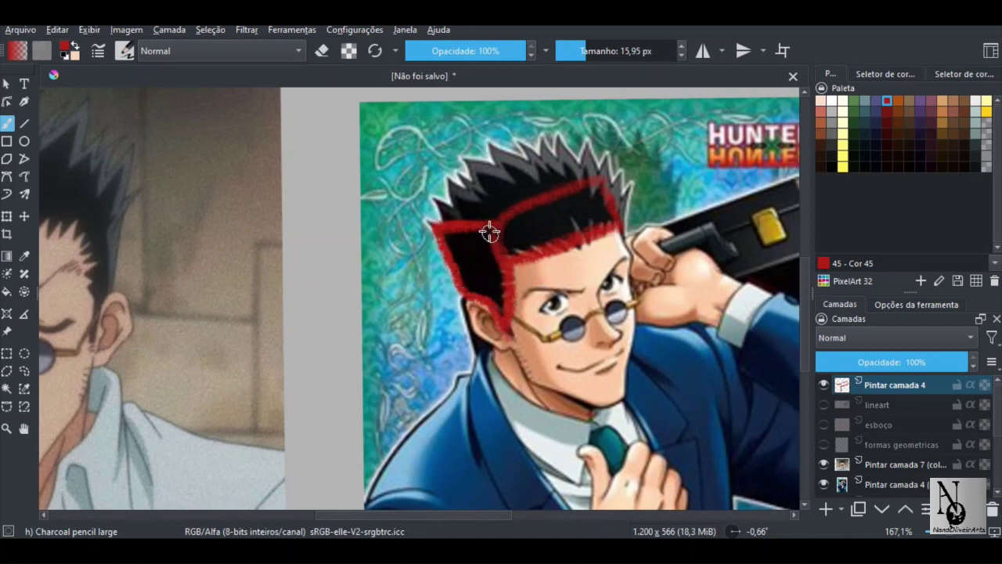
# Outline the far-side block, the spiky top mass and the back hair behind the ear in red on the blue-suit reference
pyautogui.moveTo(490, 232); pyautogui.dragTo(446, 232)
pyautogui.moveTo(539, 224); pyautogui.dragTo(523, 239)
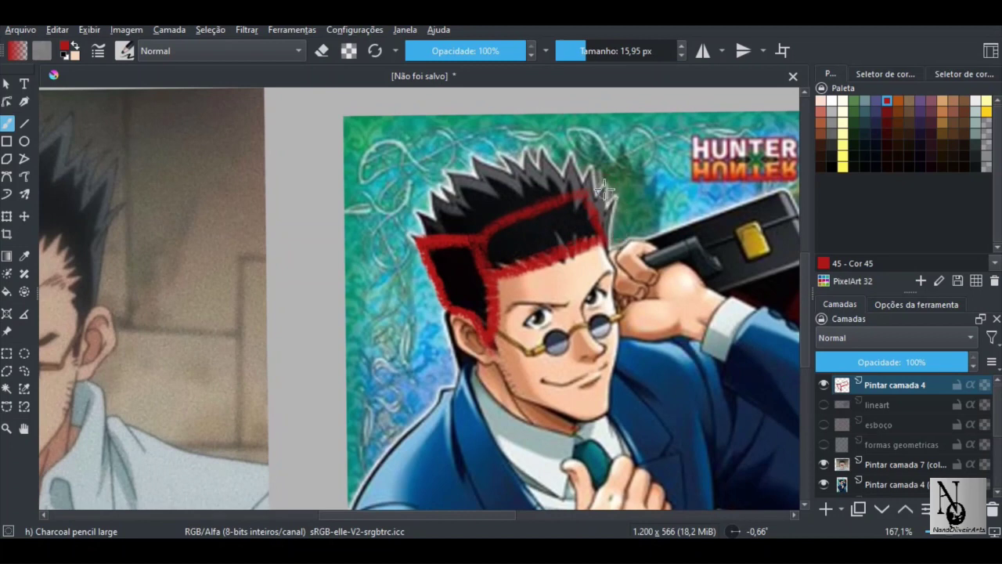
pyautogui.moveTo(605, 188)
pyautogui.mouseDown()
pyautogui.moveTo(618, 241)
pyautogui.moveTo(605, 244)
pyautogui.moveTo(585, 202)
pyautogui.moveTo(605, 191)
pyautogui.moveTo(618, 233)
pyautogui.mouseUp()
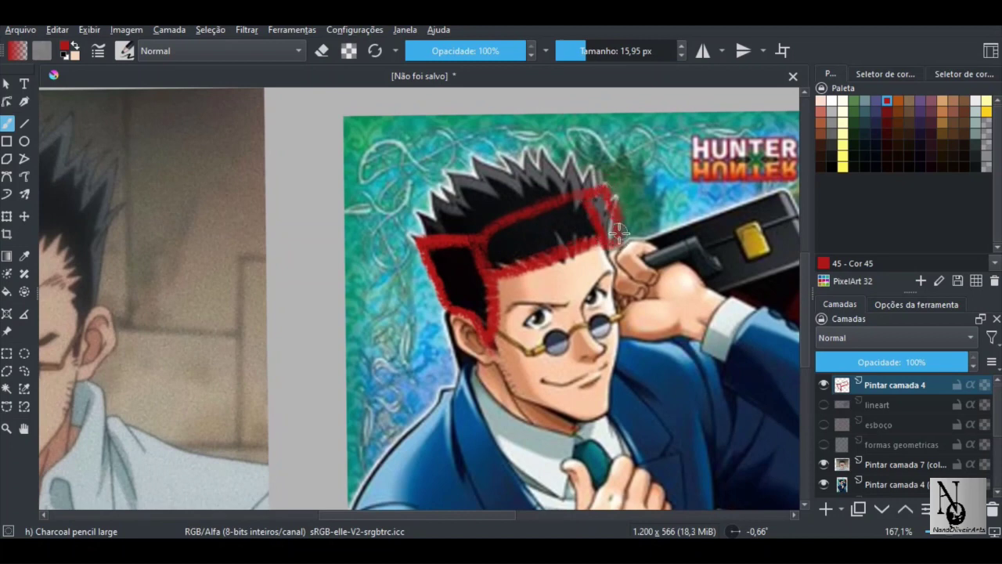
pyautogui.moveTo(496, 242); pyautogui.dragTo(527, 259)
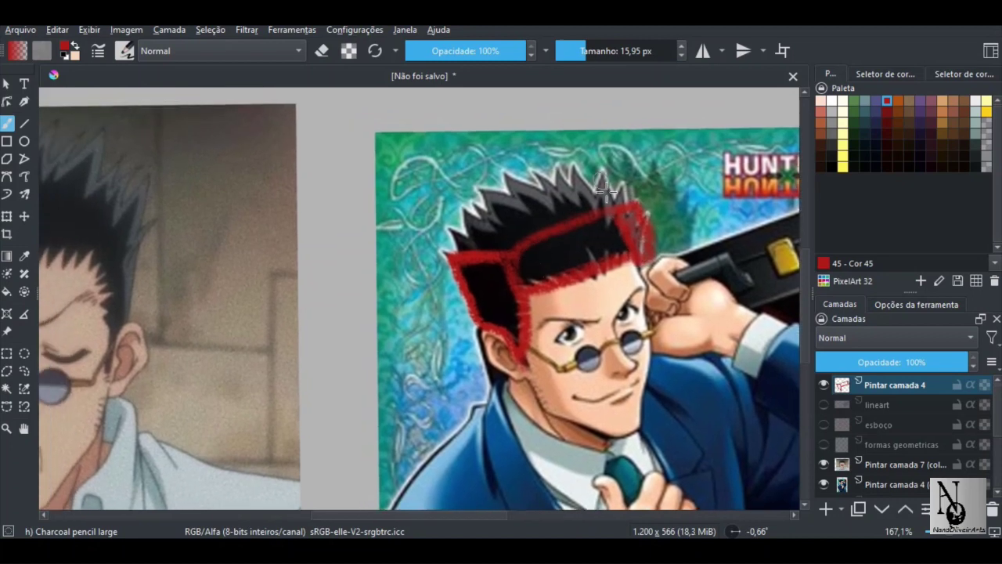
pyautogui.moveTo(605, 188)
pyautogui.mouseDown()
pyautogui.moveTo(628, 197)
pyautogui.moveTo(572, 169)
pyautogui.moveTo(528, 170)
pyautogui.moveTo(484, 186)
pyautogui.moveTo(456, 209)
pyautogui.moveTo(456, 255)
pyautogui.mouseUp()
pyautogui.moveTo(482, 358)
pyautogui.mouseDown()
pyautogui.moveTo(476, 292)
pyautogui.moveTo(481, 313)
pyautogui.moveTo(497, 311)
pyautogui.moveTo(476, 280)
pyautogui.moveTo(493, 309)
pyautogui.mouseUp()
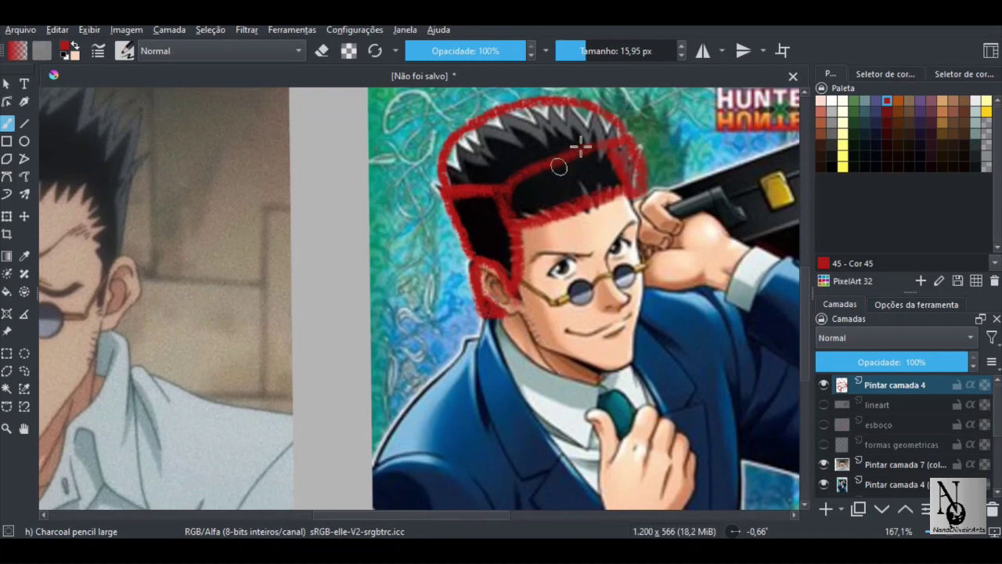
# Fill the top, side and front hair blocks on the blue-suit reference with loose red hatching
pyautogui.moveTo(558, 166)
pyautogui.mouseDown()
pyautogui.moveTo(496, 180)
pyautogui.moveTo(516, 156)
pyautogui.moveTo(452, 160)
pyautogui.moveTo(509, 141)
pyautogui.moveTo(471, 179)
pyautogui.mouseUp()
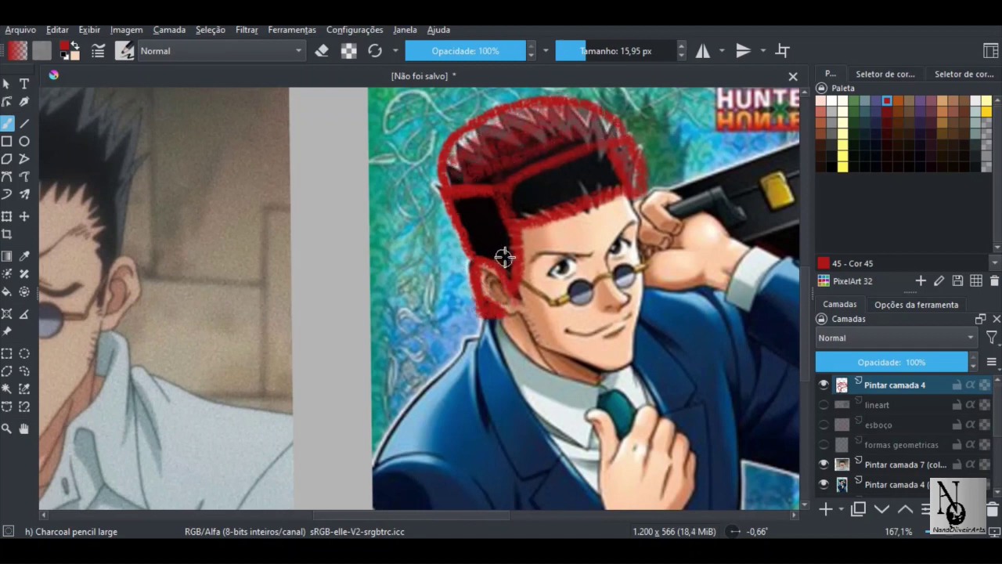
pyautogui.moveTo(504, 257)
pyautogui.mouseDown()
pyautogui.moveTo(506, 206)
pyautogui.moveTo(638, 182)
pyautogui.moveTo(640, 164)
pyautogui.moveTo(566, 207)
pyautogui.moveTo(604, 174)
pyautogui.moveTo(540, 191)
pyautogui.mouseUp()
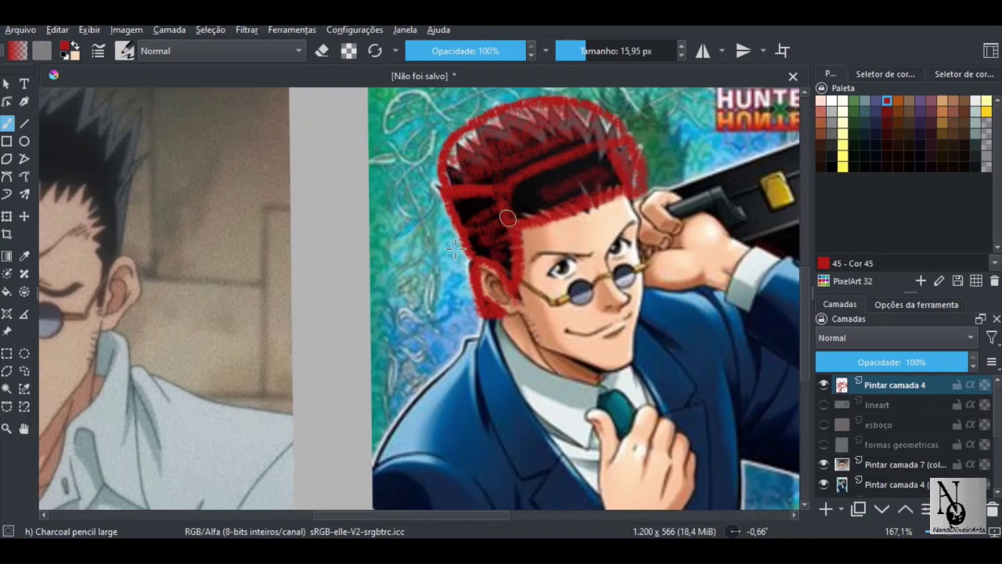
pyautogui.moveTo(501, 220); pyautogui.dragTo(446, 282)
pyautogui.moveTo(595, 179)
pyautogui.mouseDown()
pyautogui.moveTo(614, 159)
pyautogui.moveTo(602, 162)
pyautogui.mouseUp()
pyautogui.moveTo(496, 211); pyautogui.dragTo(490, 255)
# Undo all the red block markings on the blue-suit reference
pyautogui.hotkey('ctrl', 'z')
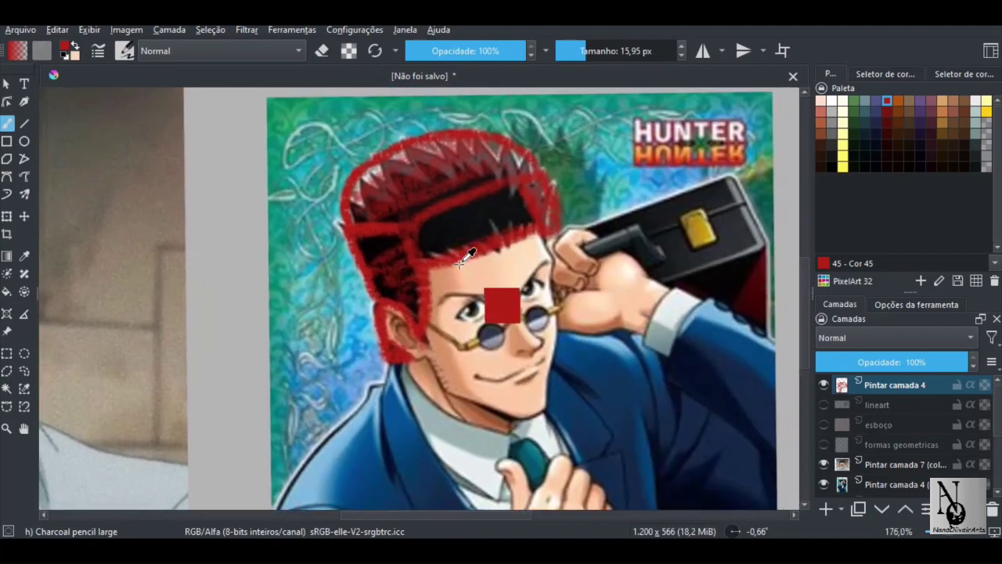
pyautogui.hotkey('ctrl', 'z')
pyautogui.hotkey('ctrl', 'z')
pyautogui.hotkey('ctrl', 'z')
pyautogui.hotkey('ctrl', 'z')
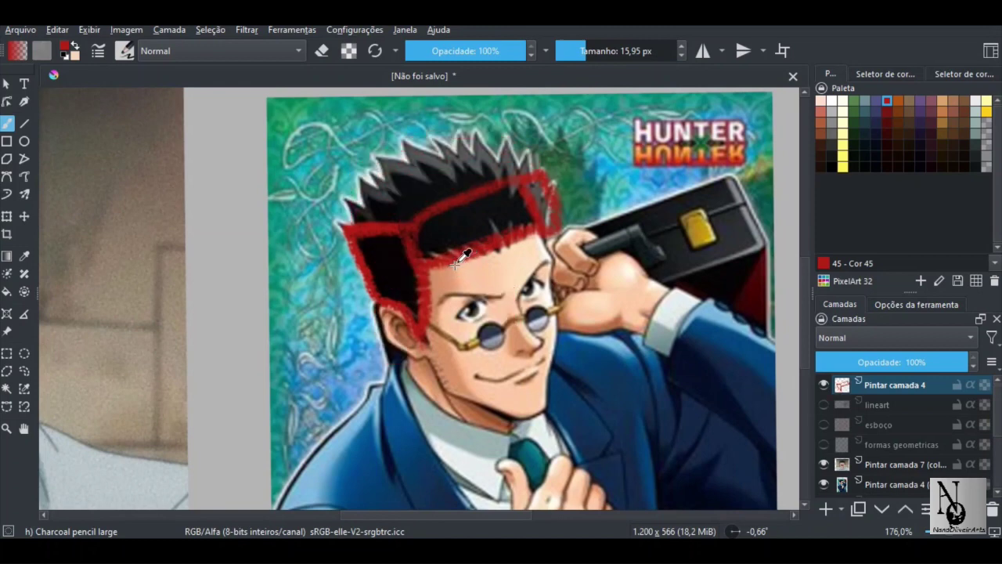
pyautogui.hotkey('ctrl', 'z')
pyautogui.hotkey('ctrl', 'z')
pyautogui.hotkey('ctrl', 'z')
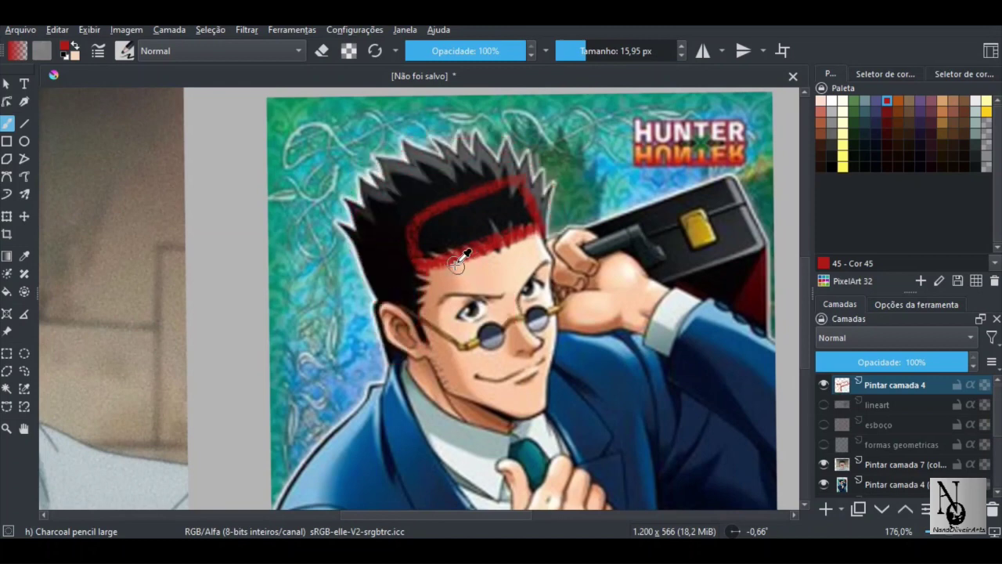
pyautogui.hotkey('ctrl', 'z')
pyautogui.hotkey('ctrl', 'z')
pyautogui.hotkey('ctrl', 'z')
pyautogui.hotkey('ctrl', 'z')
pyautogui.hotkey('ctrl', 'z')
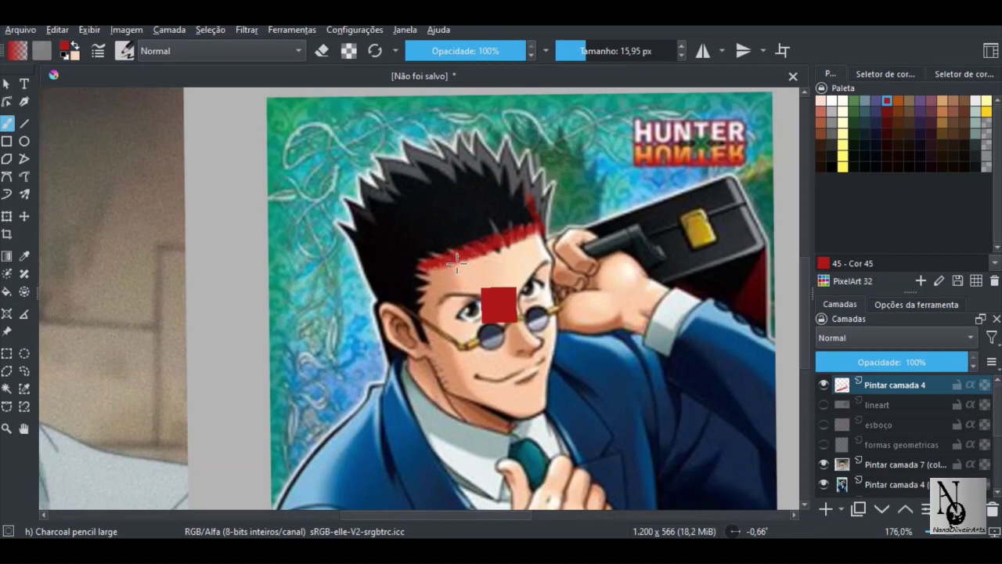
pyautogui.hotkey('ctrl', 'z')
pyautogui.hotkey('ctrl', 'z')
pyautogui.hotkey('ctrl', 'z')
pyautogui.hotkey('ctrl', 'z')
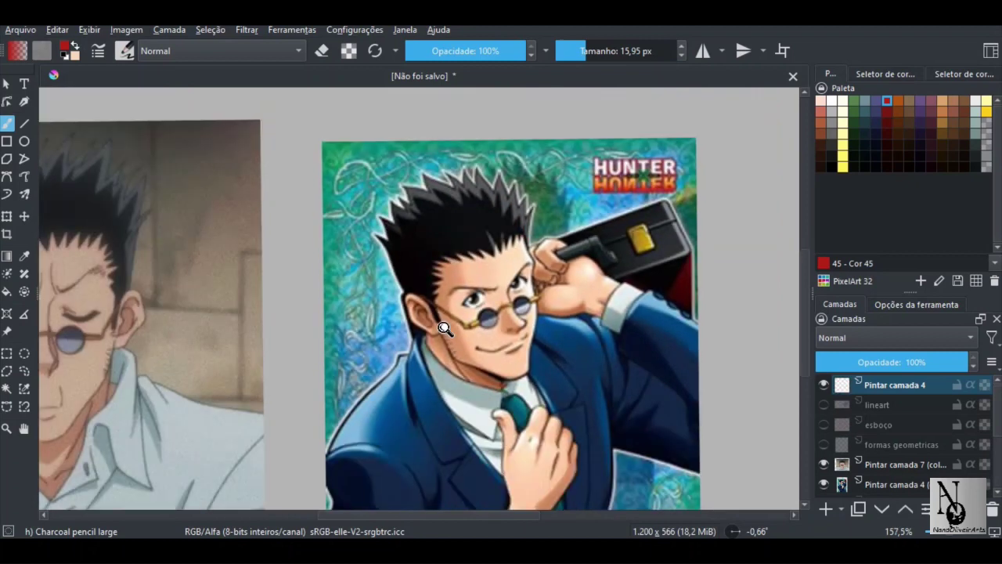
# Outline the front fringe, top and both side hair blocks in red on the white-shirt reference
pyautogui.moveTo(444, 329); pyautogui.dragTo(435, 267)
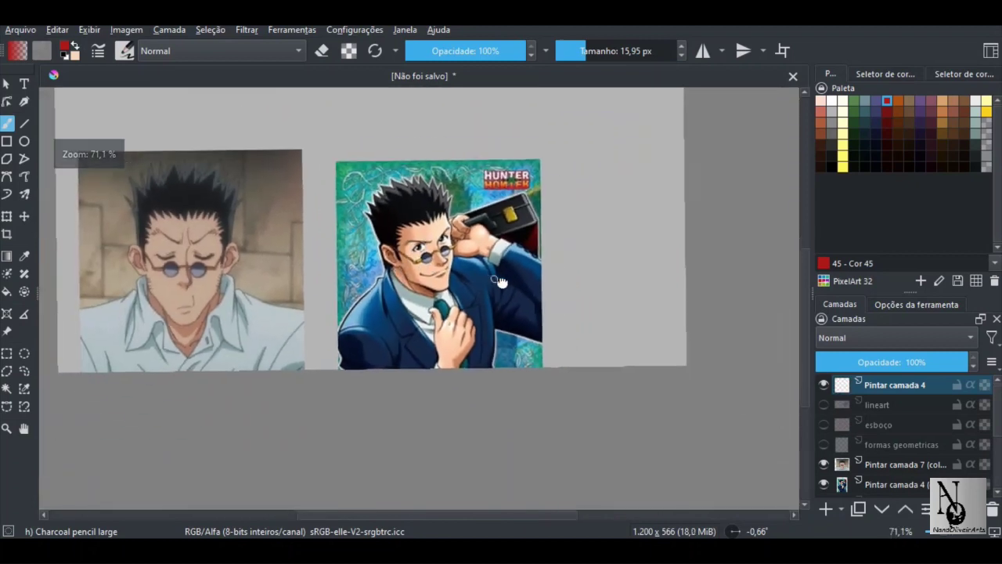
pyautogui.click(824, 464)
pyautogui.click(825, 465)
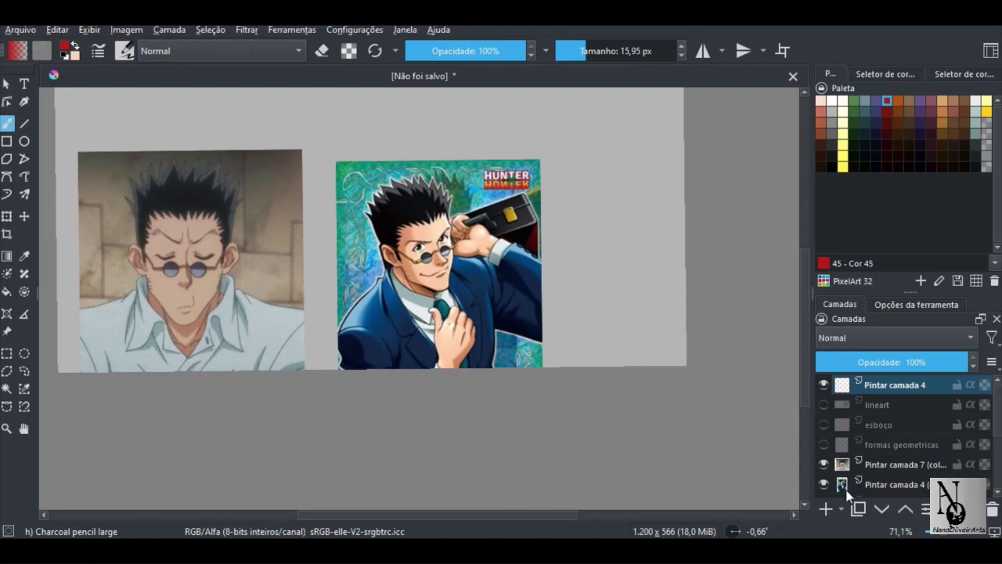
pyautogui.scroll(6, 399, 239)
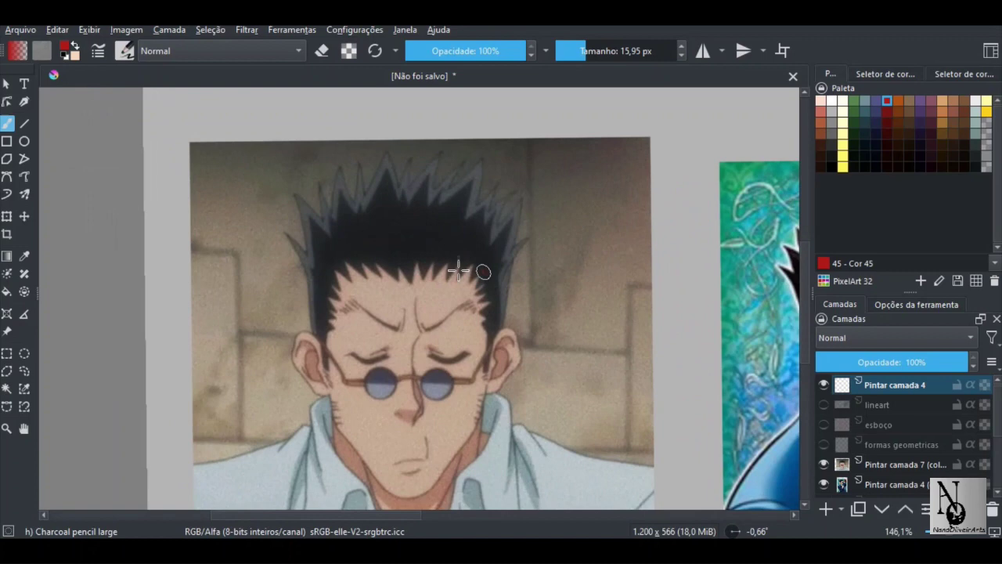
pyautogui.moveTo(457, 271); pyautogui.dragTo(337, 264)
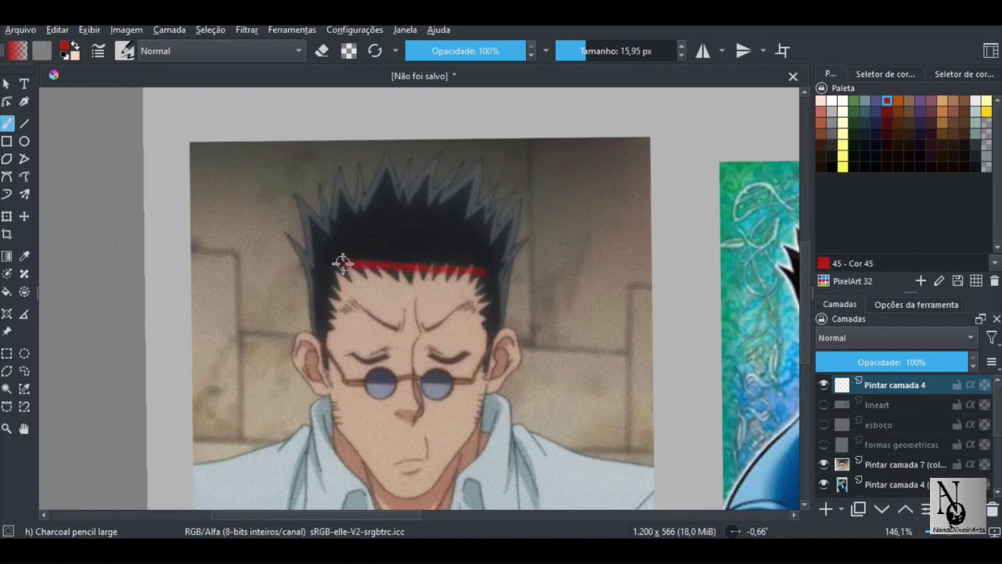
pyautogui.moveTo(477, 270)
pyautogui.mouseDown()
pyautogui.moveTo(468, 227)
pyautogui.moveTo(408, 224)
pyautogui.moveTo(348, 225)
pyautogui.moveTo(335, 269)
pyautogui.mouseUp()
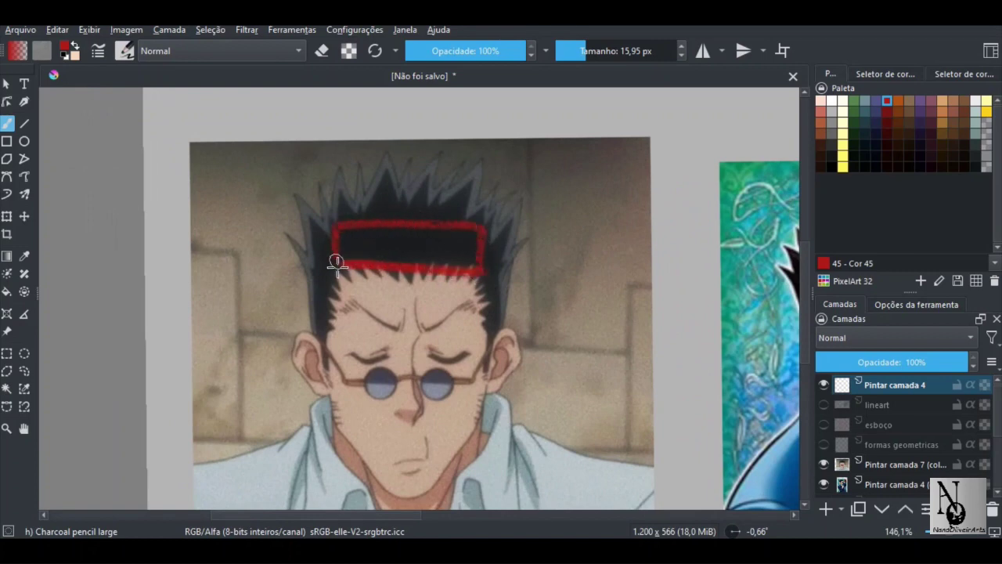
pyautogui.moveTo(489, 229)
pyautogui.mouseDown()
pyautogui.moveTo(485, 358)
pyautogui.moveTo(495, 354)
pyautogui.moveTo(523, 258)
pyautogui.moveTo(517, 233)
pyautogui.moveTo(334, 247)
pyautogui.moveTo(340, 229)
pyautogui.moveTo(325, 358)
pyautogui.moveTo(311, 338)
pyautogui.moveTo(299, 211)
pyautogui.moveTo(341, 223)
pyautogui.moveTo(342, 240)
pyautogui.moveTo(500, 231)
pyautogui.moveTo(490, 231)
pyautogui.moveTo(488, 176)
pyautogui.moveTo(449, 170)
pyautogui.moveTo(334, 171)
pyautogui.moveTo(343, 215)
pyautogui.moveTo(334, 220)
pyautogui.moveTo(326, 193)
pyautogui.moveTo(297, 198)
pyautogui.moveTo(301, 213)
pyautogui.moveTo(323, 194)
pyautogui.moveTo(328, 223)
pyautogui.moveTo(339, 188)
pyautogui.moveTo(317, 201)
pyautogui.mouseUp()
pyautogui.moveTo(488, 180)
pyautogui.mouseDown()
pyautogui.moveTo(528, 197)
pyautogui.moveTo(519, 234)
pyautogui.moveTo(522, 201)
pyautogui.moveTo(484, 182)
pyautogui.moveTo(501, 243)
pyautogui.mouseUp()
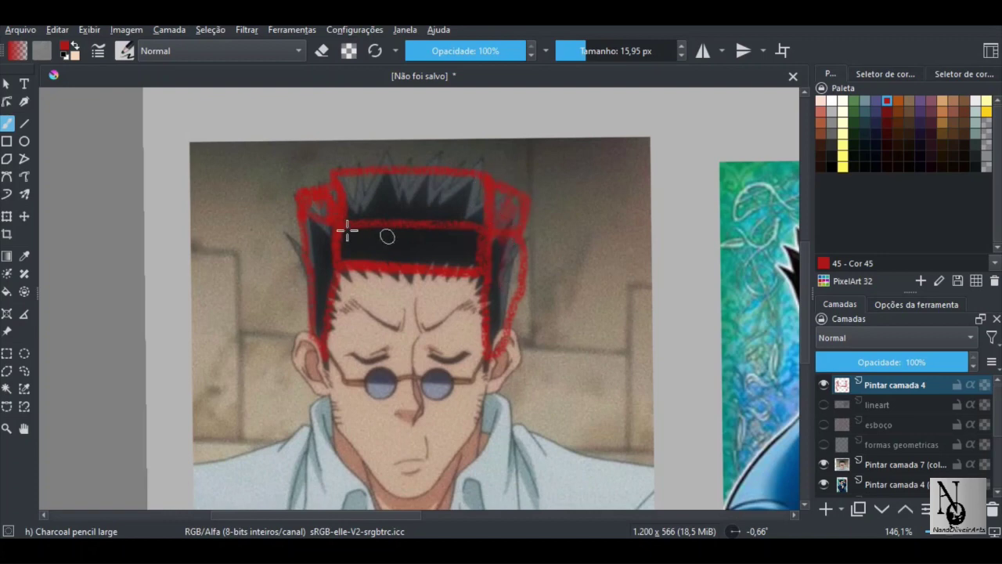
# Hatch the side block on the white-shirt reference and mark the outer hair contour down behind the ear on the blue-suit reference
pyautogui.moveTo(320, 217)
pyautogui.mouseDown()
pyautogui.moveTo(325, 246)
pyautogui.moveTo(302, 291)
pyautogui.mouseUp()
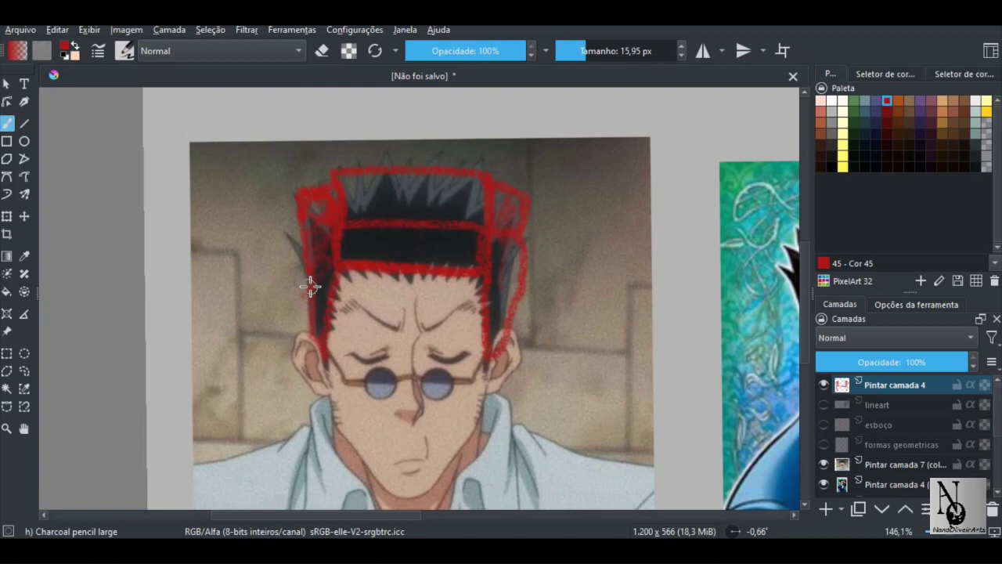
pyautogui.moveTo(523, 251); pyautogui.dragTo(371, 221)
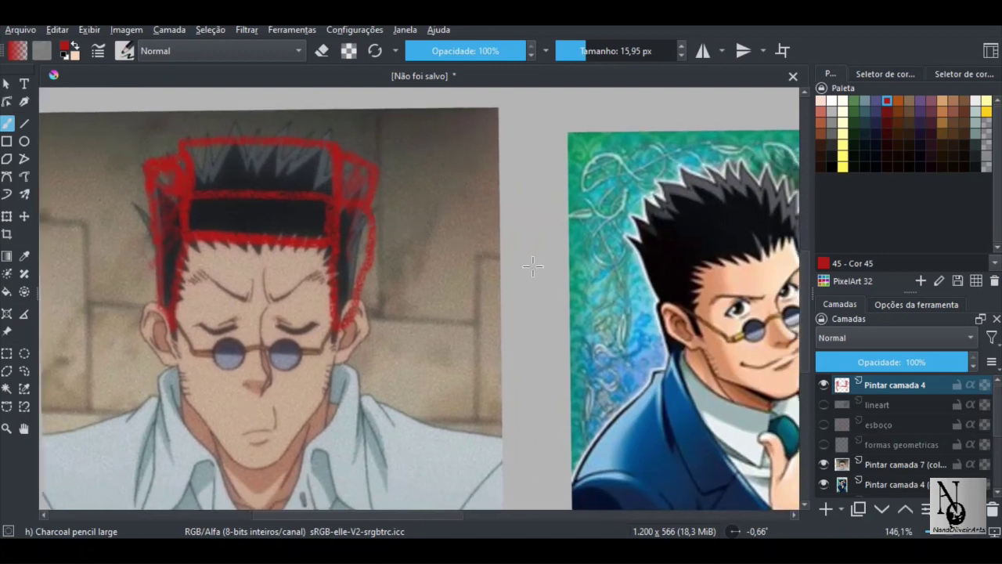
pyautogui.moveTo(661, 344)
pyautogui.mouseDown()
pyautogui.moveTo(638, 207)
pyautogui.moveTo(708, 182)
pyautogui.moveTo(695, 178)
pyautogui.moveTo(638, 270)
pyautogui.moveTo(665, 356)
pyautogui.moveTo(634, 298)
pyautogui.mouseUp()
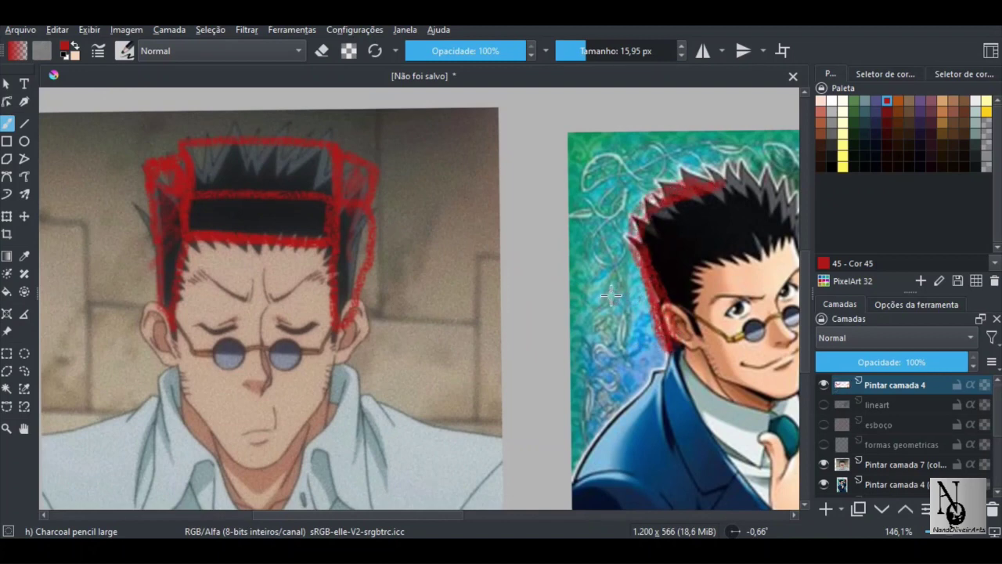
# Undo all the red markings on both reference images
pyautogui.hotkey('ctrl', 'z')
pyautogui.hotkey('ctrl', 'z')
pyautogui.hotkey('ctrl', 'z')
pyautogui.hotkey('ctrl', 'z')
pyautogui.hotkey('ctrl', 'z')
pyautogui.hotkey('ctrl', 'z')
pyautogui.hotkey('ctrl', 'z')
pyautogui.hotkey('ctrl', 'z')
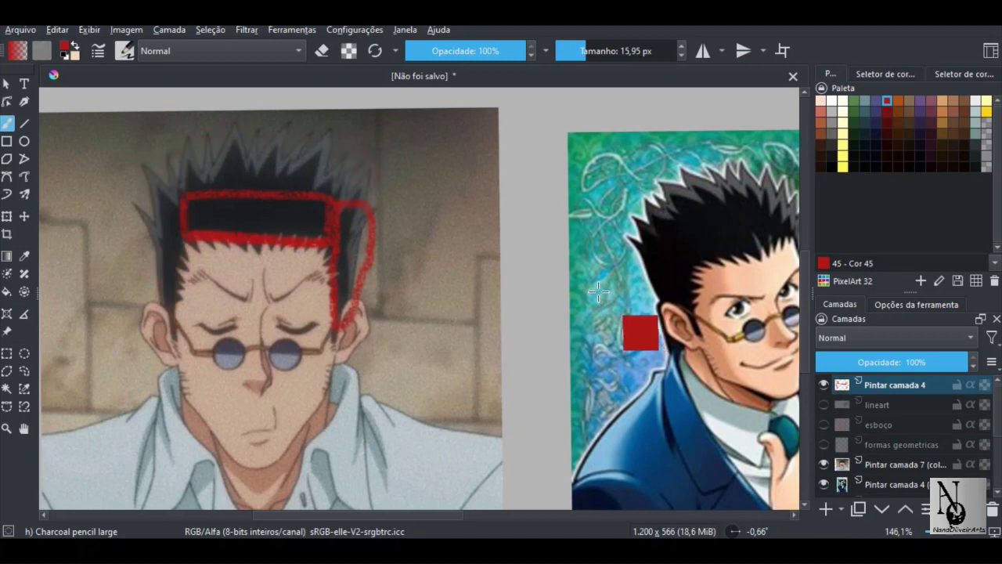
pyautogui.hotkey('ctrl', 'z')
pyautogui.hotkey('ctrl', 'z')
pyautogui.hotkey('ctrl', 'z')
pyautogui.scroll(-3, 485, 299)
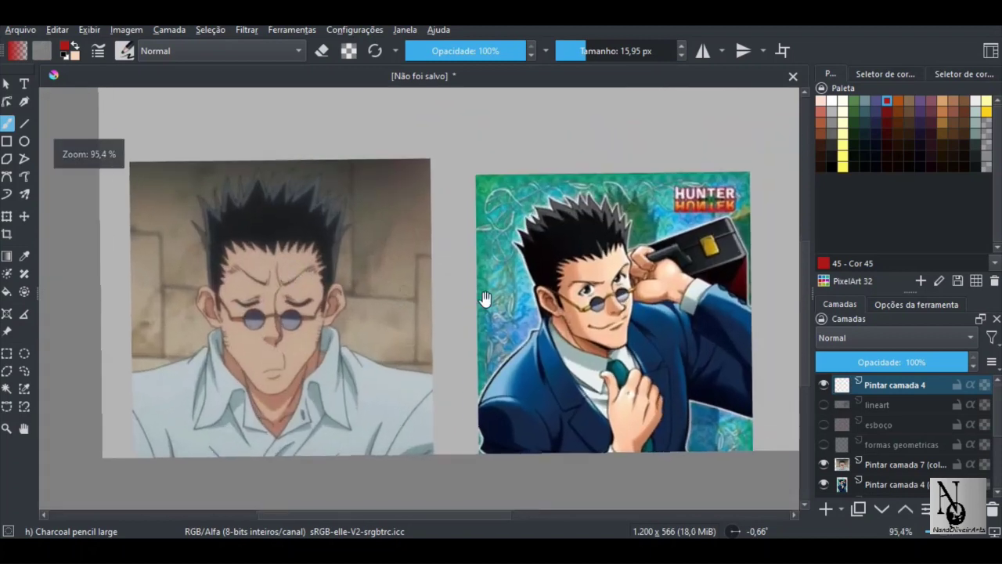
# Hide the blue-suit reference layer, leaving only the white-shirt reference beside the empty drawing space
pyautogui.click(824, 484)
pyautogui.moveTo(547, 274); pyautogui.dragTo(467, 255)
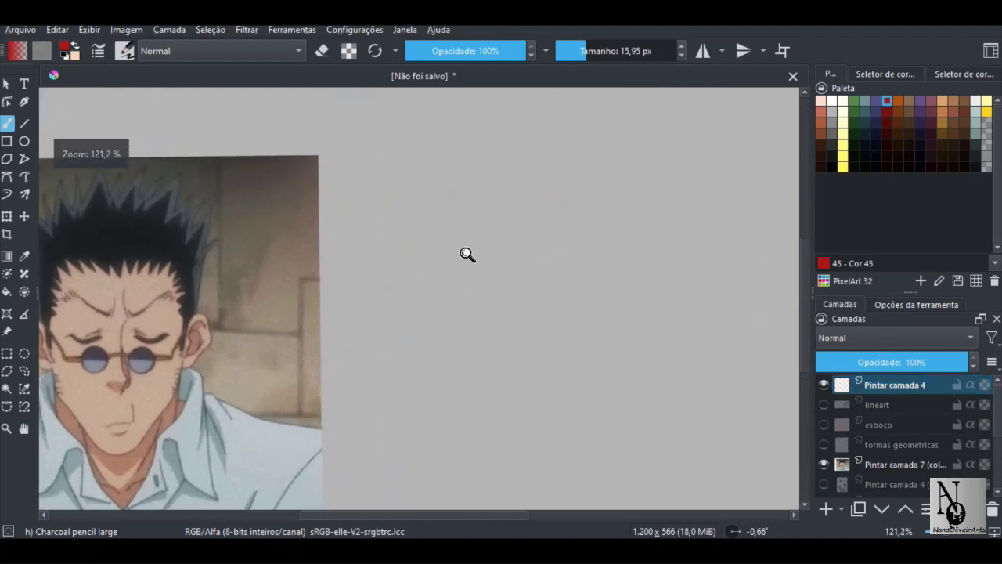
pyautogui.scroll(-2, 467, 255)
pyautogui.scroll(1, 457, 239)
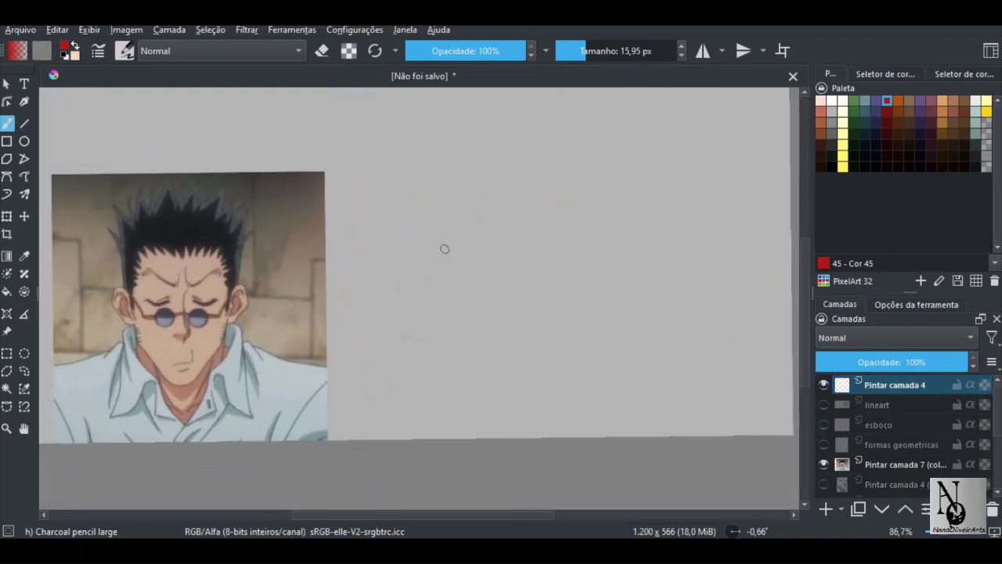
# Choose the purple-blue palette colour Cor 26 and rename the empty paint layer formas geometricas
pyautogui.click(875, 100)
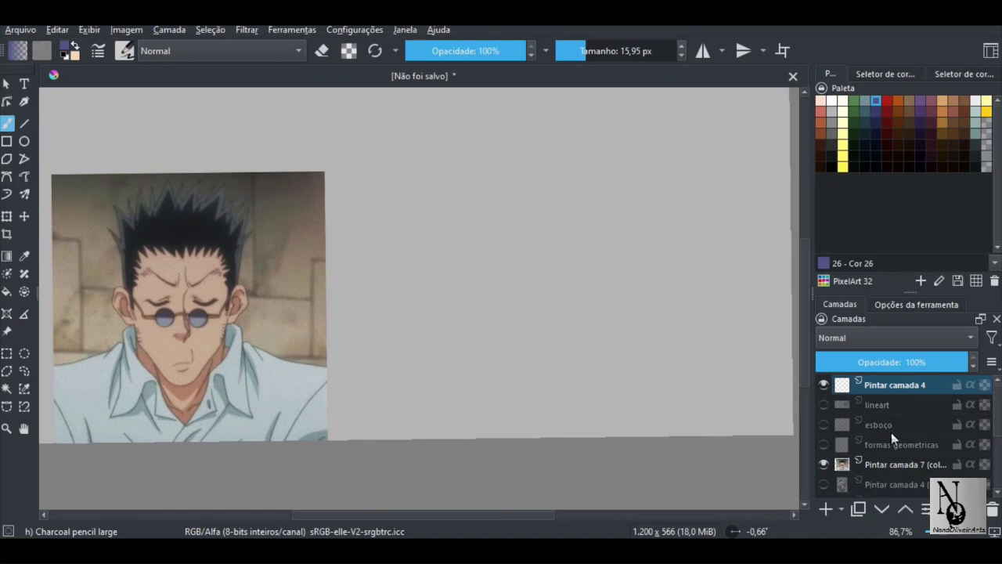
pyautogui.doubleClick(914, 387)
pyautogui.press('BackSpace')
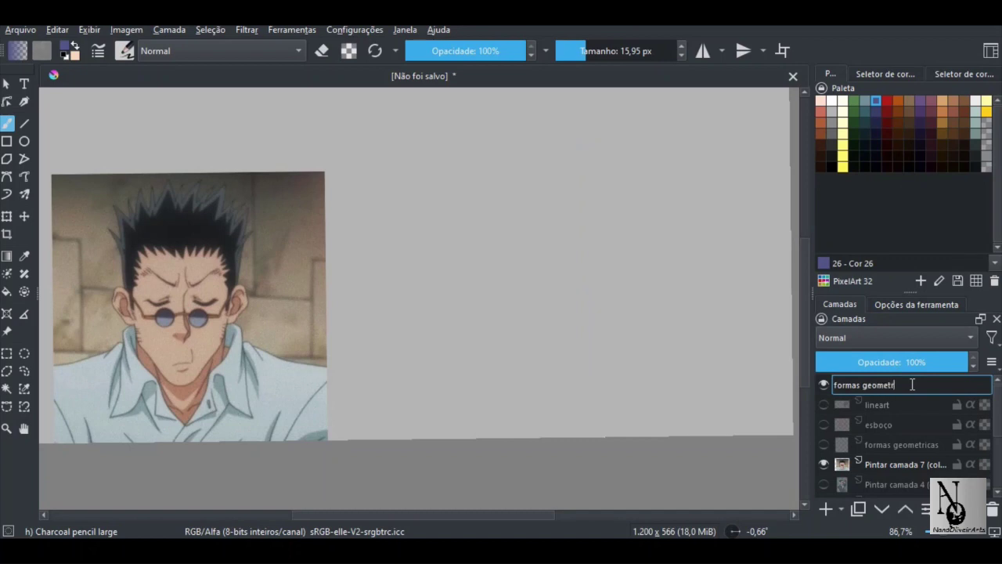
pyautogui.press('Return')
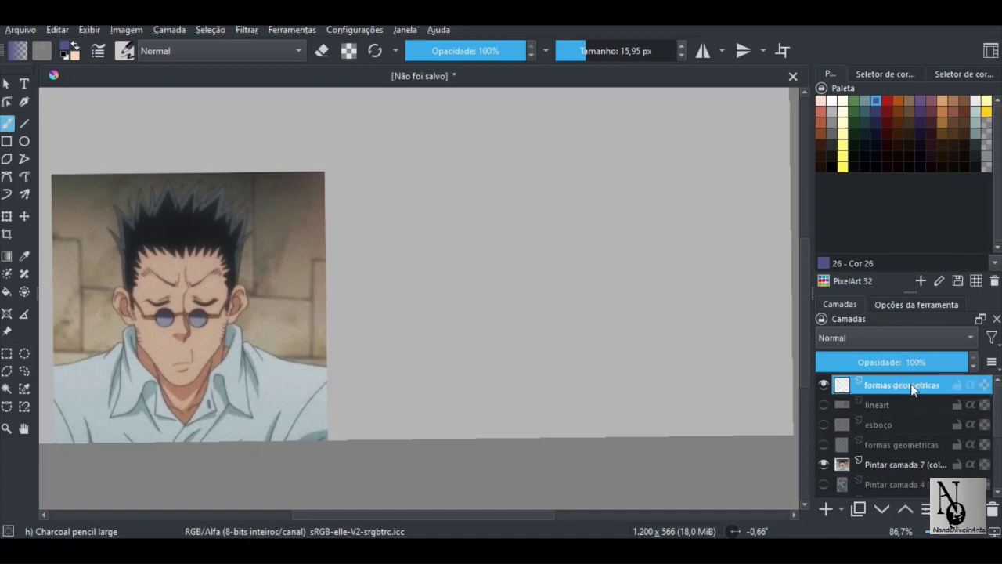
# Sketch the front fringe block as a wide rectangle in the empty space beside the white-shirt reference
pyautogui.moveTo(323, 251); pyautogui.dragTo(361, 235)
pyautogui.moveTo(255, 255); pyautogui.dragTo(312, 233)
pyautogui.moveTo(588, 240); pyautogui.dragTo(555, 242)
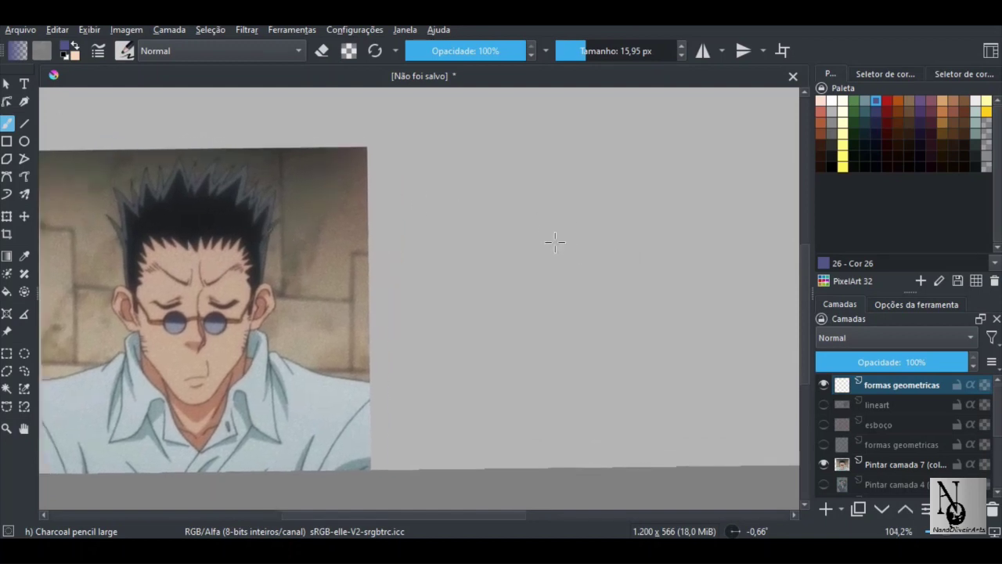
pyautogui.moveTo(182, 232); pyautogui.dragTo(183, 236)
pyautogui.moveTo(259, 228)
pyautogui.mouseDown()
pyautogui.moveTo(162, 207)
pyautogui.moveTo(161, 243)
pyautogui.mouseUp()
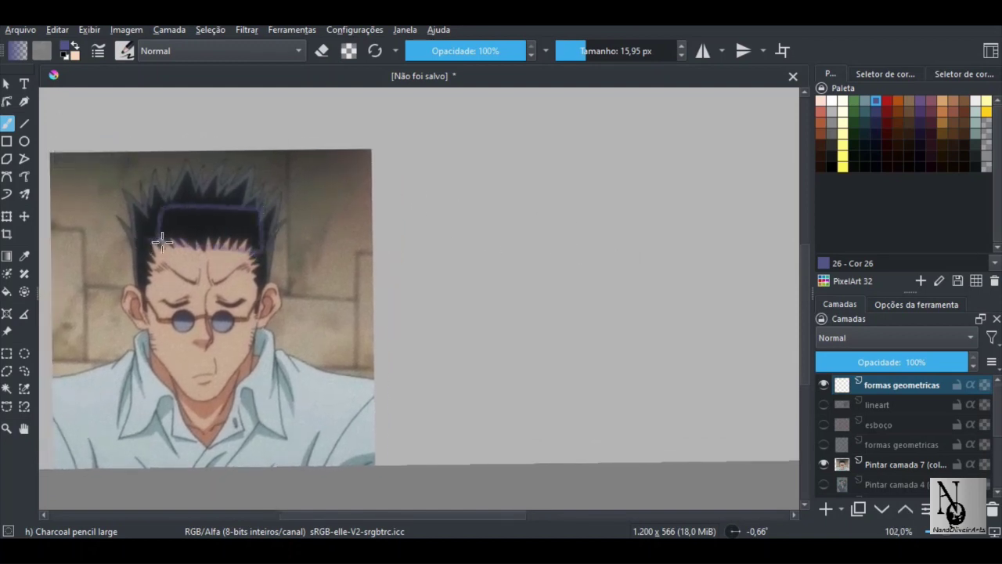
pyautogui.hotkey('ctrl', 'z')
pyautogui.moveTo(487, 208)
pyautogui.mouseDown()
pyautogui.moveTo(595, 210)
pyautogui.moveTo(580, 247)
pyautogui.moveTo(487, 252)
pyautogui.moveTo(489, 217)
pyautogui.moveTo(485, 250)
pyautogui.mouseUp()
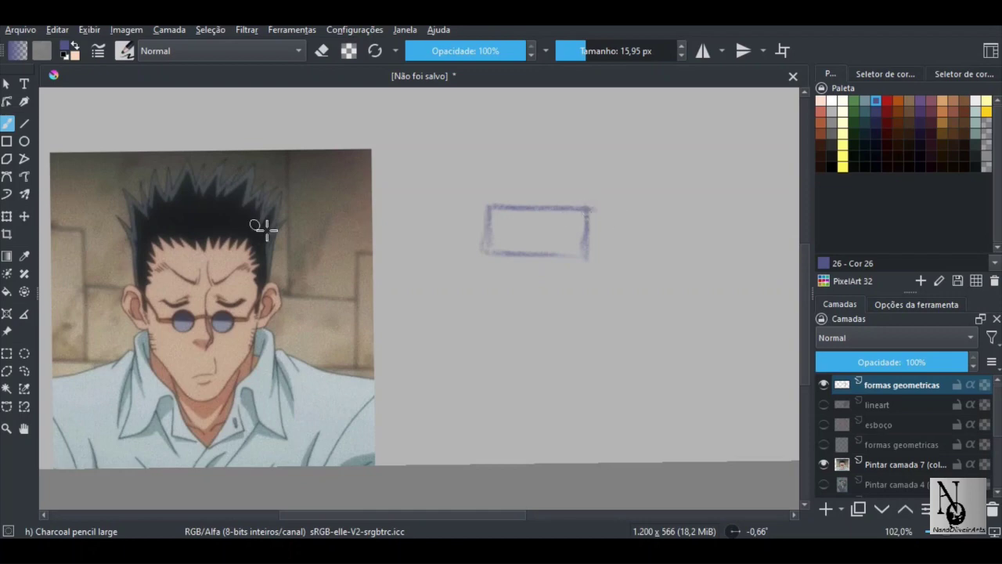
# Sketch the top hair block as a second rectangle directly above the fringe block
pyautogui.moveTo(258, 212); pyautogui.dragTo(149, 216)
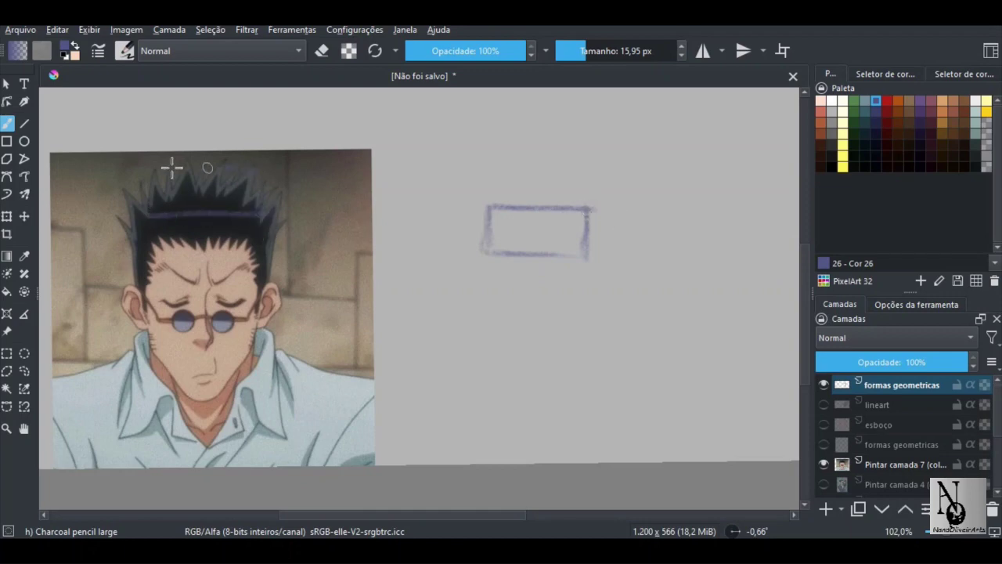
pyautogui.hotkey('ctrl', 'z')
pyautogui.moveTo(467, 202)
pyautogui.mouseDown()
pyautogui.moveTo(571, 199)
pyautogui.moveTo(516, 203)
pyautogui.moveTo(594, 210)
pyautogui.moveTo(581, 169)
pyautogui.moveTo(593, 157)
pyautogui.moveTo(585, 145)
pyautogui.moveTo(487, 147)
pyautogui.moveTo(483, 213)
pyautogui.mouseUp()
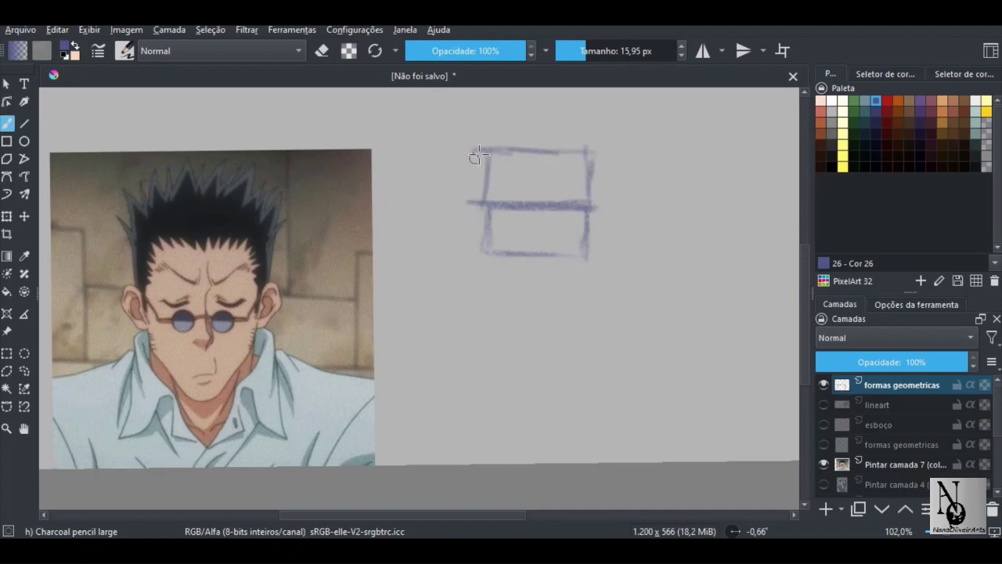
# Sketch narrow vertical side hair blocks along both sides of the stacked rectangles
pyautogui.moveTo(475, 150)
pyautogui.mouseDown()
pyautogui.moveTo(472, 211)
pyautogui.moveTo(477, 256)
pyautogui.mouseUp()
pyautogui.moveTo(493, 151)
pyautogui.mouseDown()
pyautogui.moveTo(468, 152)
pyautogui.moveTo(468, 256)
pyautogui.moveTo(482, 253)
pyautogui.mouseUp()
pyautogui.moveTo(590, 147); pyautogui.dragTo(592, 227)
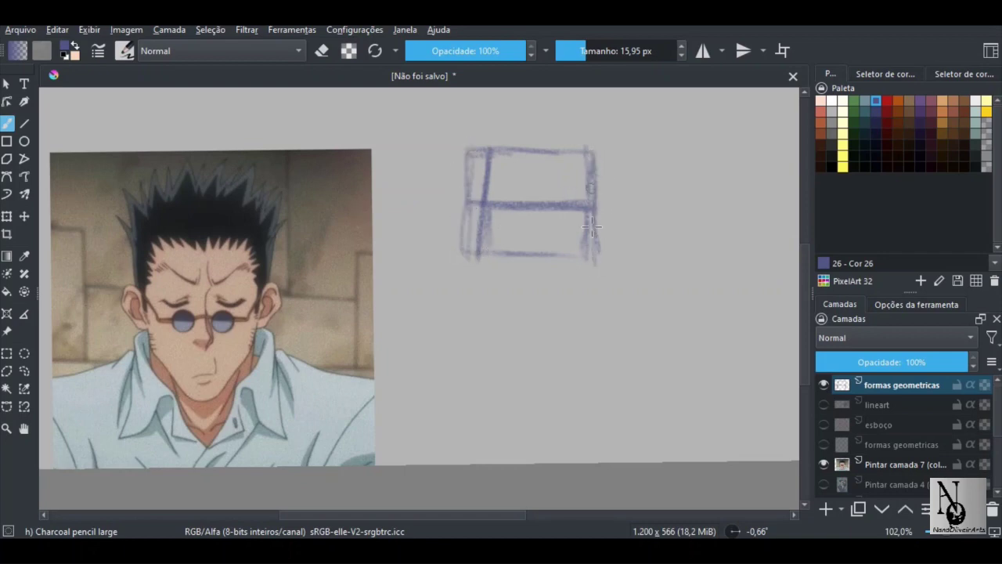
pyautogui.moveTo(627, 157)
pyautogui.mouseDown()
pyautogui.moveTo(618, 249)
pyautogui.moveTo(599, 258)
pyautogui.mouseUp()
# Sketch the head contour with ears, jaw and chin below the hair blocks, and add closed eyes, nose and mouth
pyautogui.moveTo(595, 261)
pyautogui.mouseDown()
pyautogui.moveTo(596, 337)
pyautogui.moveTo(549, 380)
pyautogui.moveTo(497, 355)
pyautogui.moveTo(471, 296)
pyautogui.moveTo(470, 256)
pyautogui.moveTo(465, 279)
pyautogui.moveTo(461, 271)
pyautogui.moveTo(481, 270)
pyautogui.moveTo(474, 326)
pyautogui.moveTo(490, 360)
pyautogui.moveTo(551, 384)
pyautogui.moveTo(589, 353)
pyautogui.moveTo(603, 255)
pyautogui.moveTo(605, 334)
pyautogui.moveTo(575, 363)
pyautogui.moveTo(605, 301)
pyautogui.moveTo(608, 281)
pyautogui.moveTo(597, 274)
pyautogui.moveTo(600, 341)
pyautogui.moveTo(528, 381)
pyautogui.moveTo(492, 353)
pyautogui.moveTo(481, 317)
pyautogui.moveTo(462, 296)
pyautogui.mouseUp()
pyautogui.moveTo(605, 266)
pyautogui.mouseDown()
pyautogui.moveTo(596, 302)
pyautogui.moveTo(603, 352)
pyautogui.mouseUp()
pyautogui.moveTo(468, 266)
pyautogui.mouseDown()
pyautogui.moveTo(486, 317)
pyautogui.moveTo(472, 309)
pyautogui.moveTo(507, 364)
pyautogui.mouseUp()
pyautogui.moveTo(595, 298)
pyautogui.mouseDown()
pyautogui.moveTo(604, 325)
pyautogui.moveTo(570, 370)
pyautogui.moveTo(533, 383)
pyautogui.mouseUp()
pyautogui.moveTo(609, 261); pyautogui.dragTo(612, 284)
pyautogui.moveTo(472, 254); pyautogui.dragTo(516, 263)
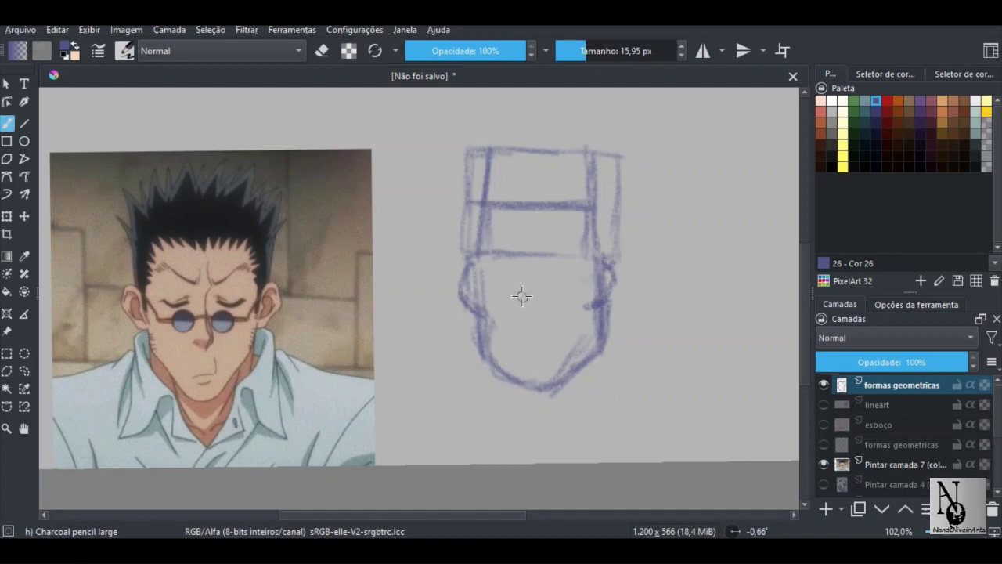
pyautogui.moveTo(493, 290)
pyautogui.mouseDown()
pyautogui.moveTo(587, 281)
pyautogui.moveTo(551, 323)
pyautogui.moveTo(538, 345)
pyautogui.moveTo(544, 357)
pyautogui.mouseUp()
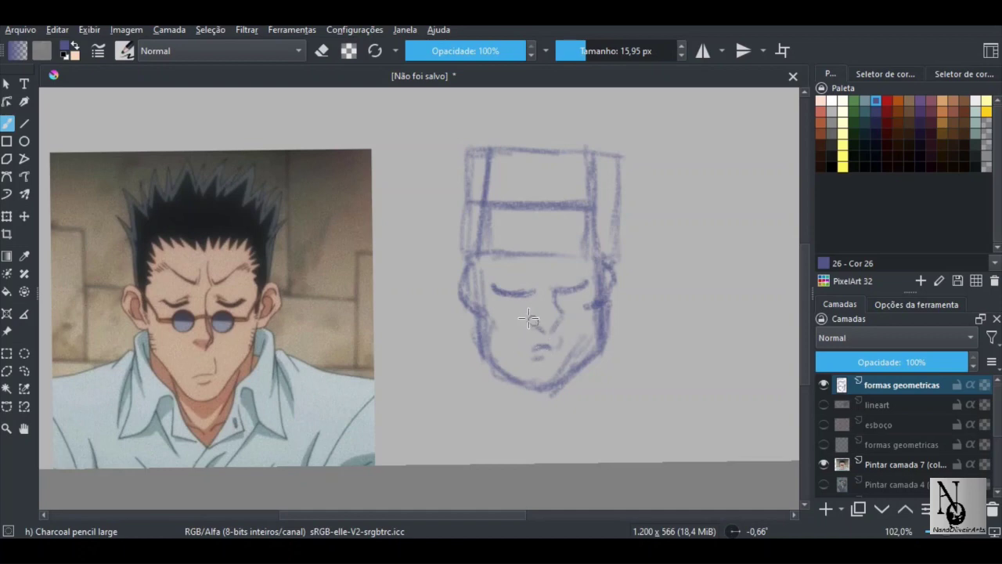
# Add round glasses across the blue face sketch and enlarge the rounded ears on both sides of the head
pyautogui.moveTo(518, 309)
pyautogui.mouseDown()
pyautogui.moveTo(562, 313)
pyautogui.moveTo(582, 299)
pyautogui.moveTo(520, 322)
pyautogui.moveTo(501, 303)
pyautogui.moveTo(596, 302)
pyautogui.mouseUp()
pyautogui.moveTo(462, 295)
pyautogui.mouseDown()
pyautogui.moveTo(444, 279)
pyautogui.moveTo(462, 308)
pyautogui.mouseUp()
pyautogui.moveTo(609, 283)
pyautogui.mouseDown()
pyautogui.moveTo(633, 284)
pyautogui.moveTo(601, 302)
pyautogui.mouseUp()
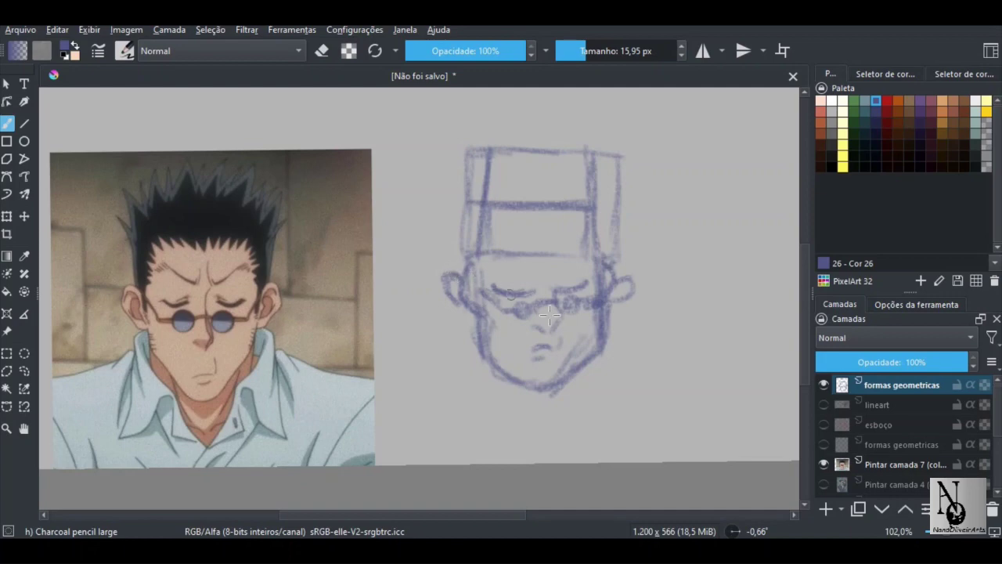
# Create a new paint layer named "esboço" above the geometric shapes and choose the red palette colour Cor 45
pyautogui.click(826, 509)
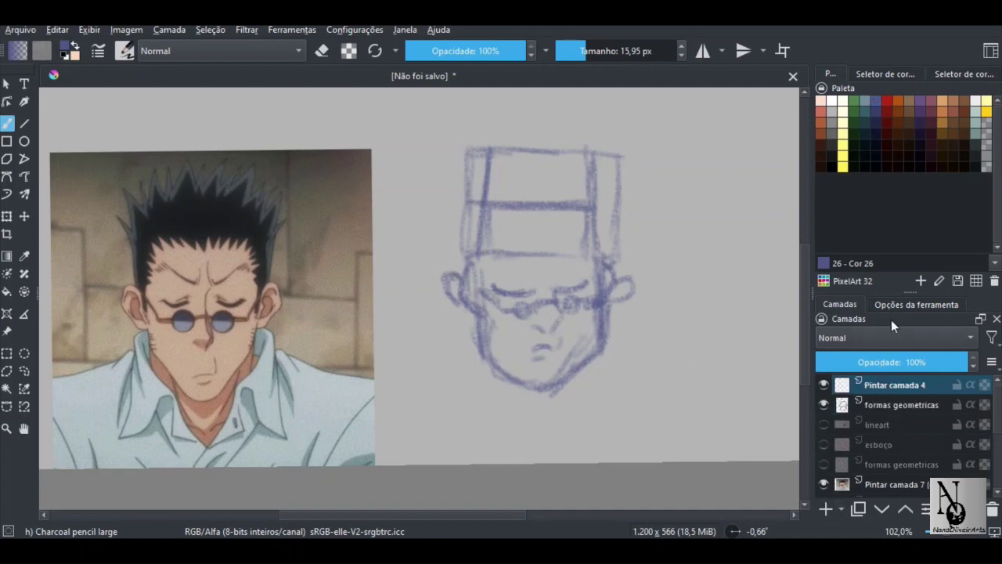
pyautogui.click(886, 102)
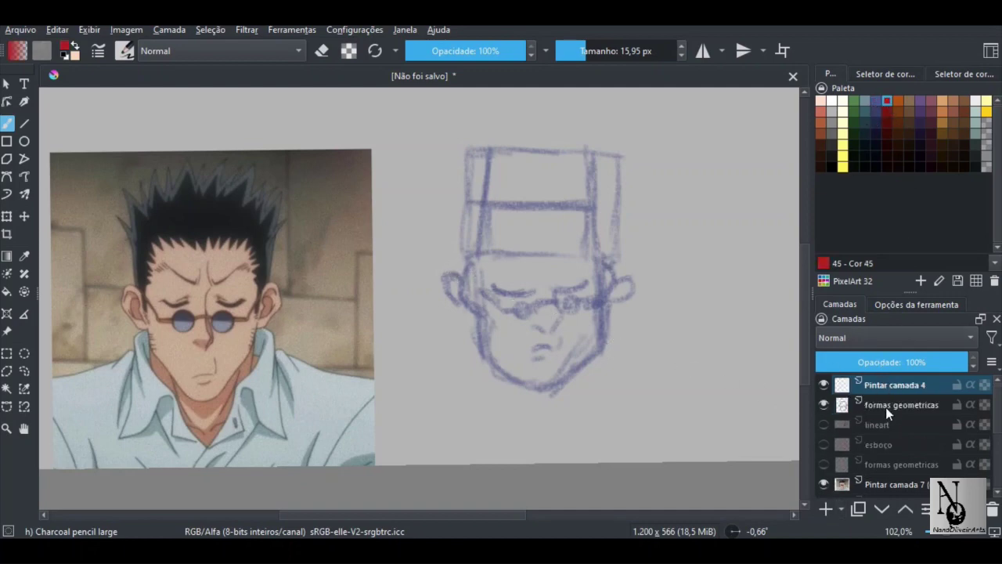
pyautogui.click(887, 385)
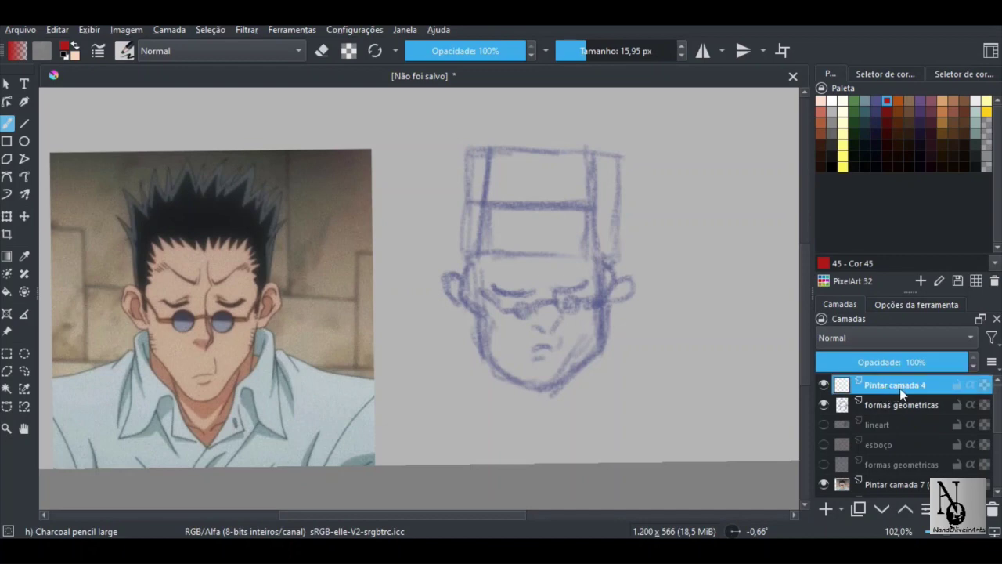
pyautogui.doubleClick(909, 385)
pyautogui.press('BackSpace')
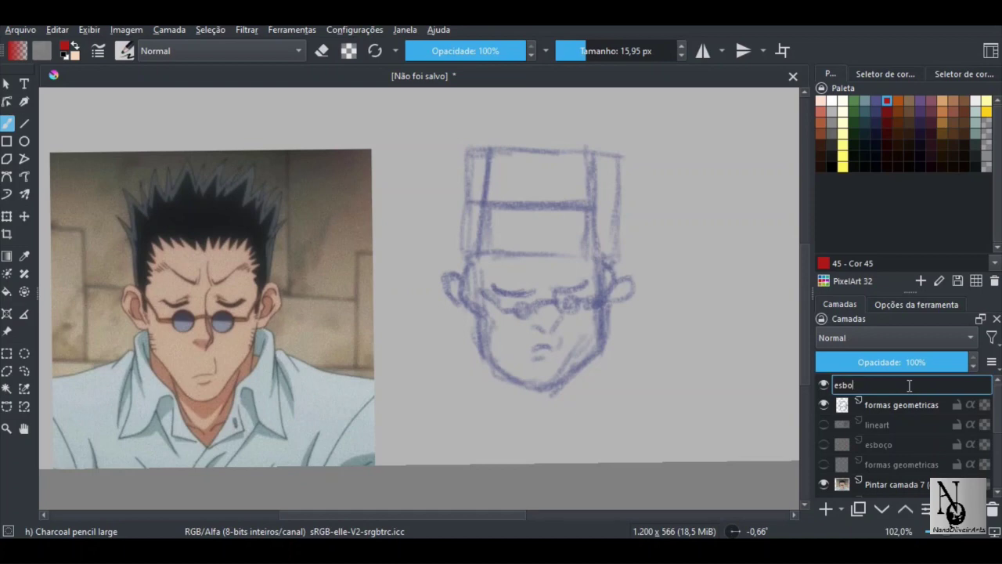
pyautogui.press('Return')
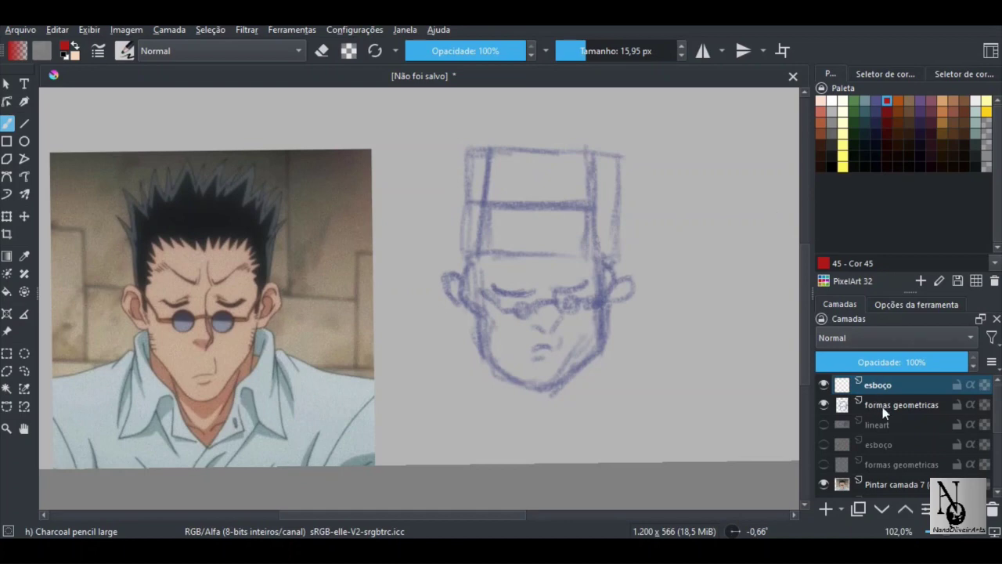
# Lower the opacity of the visible "formas geometricas" layer to 65% and make the new "esboço" layer active
pyautogui.click(883, 412)
pyautogui.click(915, 362)
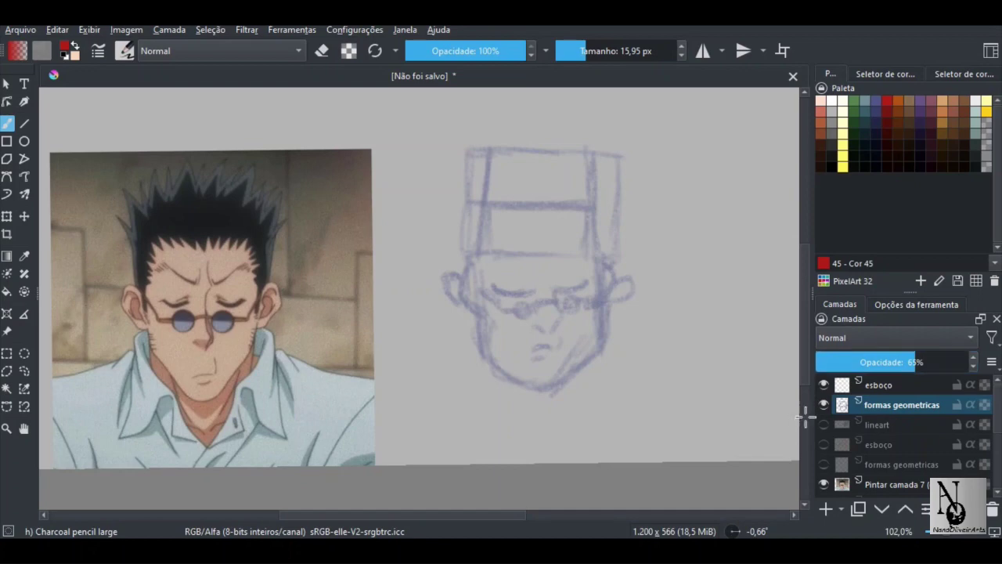
pyautogui.click(900, 385)
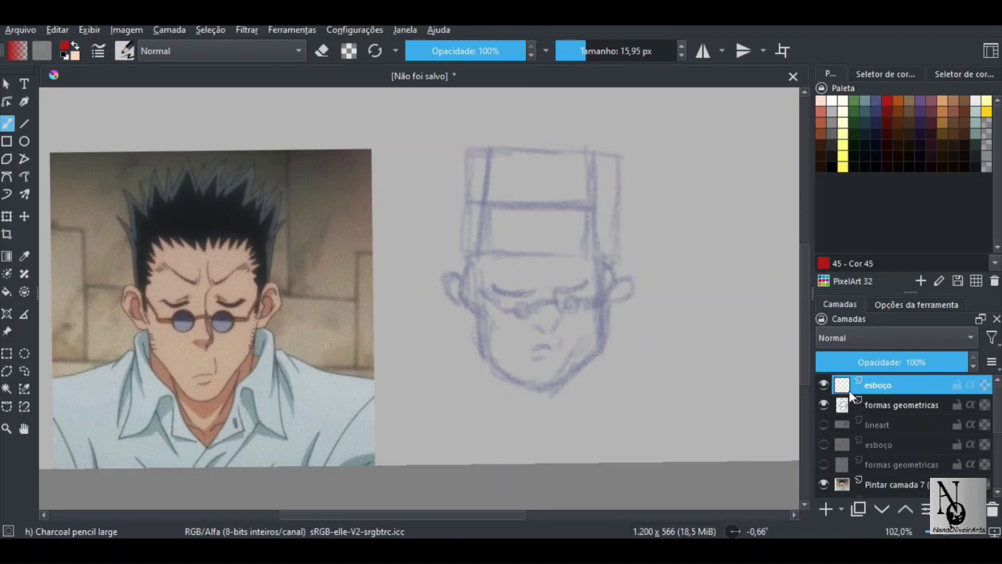
pyautogui.moveTo(853, 396)
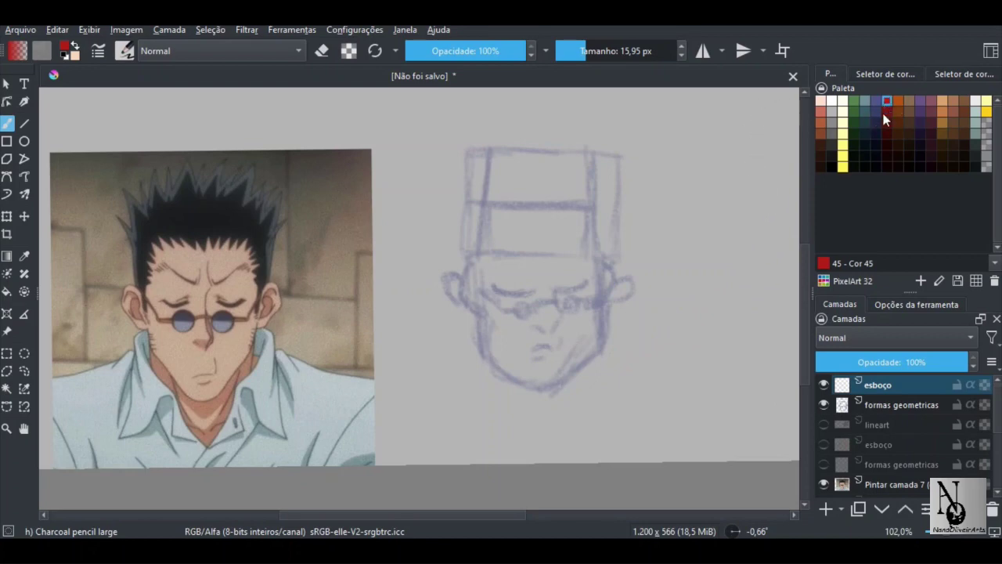
# Sketch the short jagged fringe in red along the lower edge of the fringe block with a 13,70 px brush
pyautogui.moveTo(467, 217); pyautogui.dragTo(519, 218)
pyautogui.scroll(-2, 597, 219)
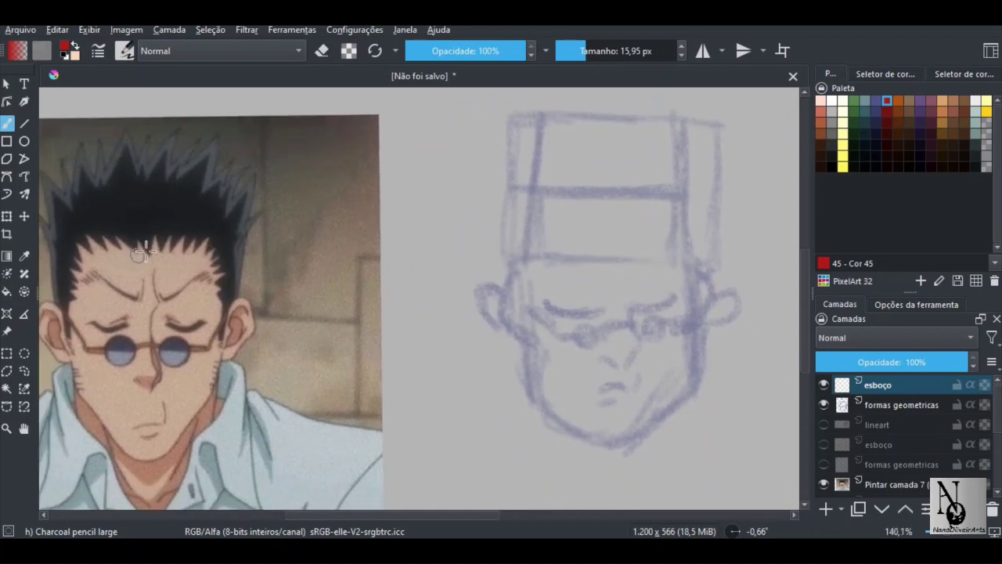
pyautogui.moveTo(154, 246)
pyautogui.mouseDown()
pyautogui.moveTo(99, 235)
pyautogui.moveTo(69, 293)
pyautogui.moveTo(180, 242)
pyautogui.moveTo(163, 245)
pyautogui.moveTo(190, 245)
pyautogui.moveTo(222, 290)
pyautogui.mouseUp()
pyautogui.hotkey('ctrl', 'z')
pyautogui.hotkey('ctrl', 'z')
pyautogui.moveTo(608, 258)
pyautogui.mouseDown()
pyautogui.moveTo(617, 271)
pyautogui.moveTo(627, 262)
pyautogui.moveTo(654, 266)
pyautogui.moveTo(533, 266)
pyautogui.moveTo(529, 291)
pyautogui.moveTo(559, 289)
pyautogui.mouseUp()
pyautogui.moveTo(651, 267)
pyautogui.mouseDown()
pyautogui.moveTo(673, 258)
pyautogui.moveTo(667, 273)
pyautogui.moveTo(682, 295)
pyautogui.mouseUp()
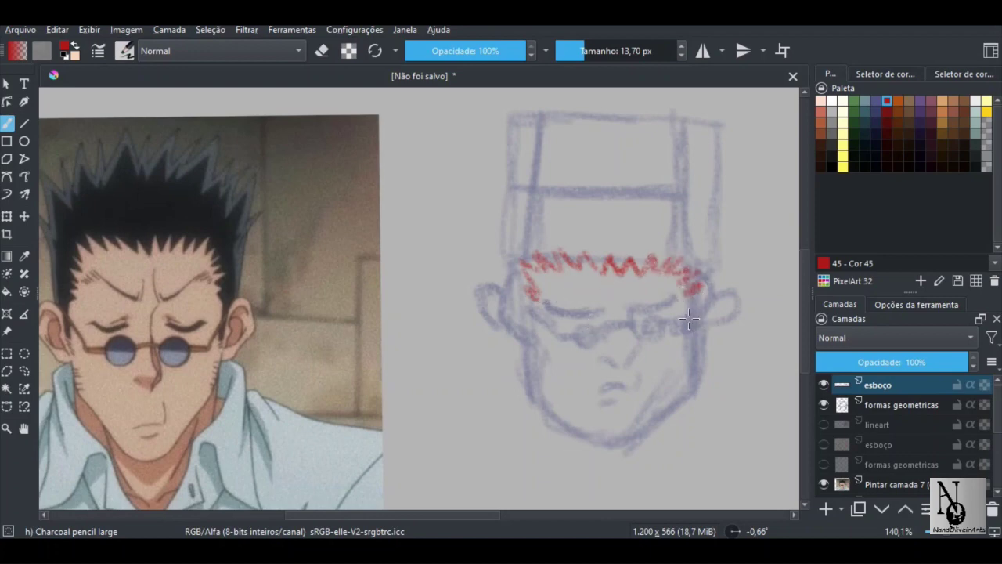
# Sketch both sideburns in red below the fringe and outline the two ears
pyautogui.moveTo(687, 295); pyautogui.dragTo(692, 339)
pyautogui.moveTo(533, 296)
pyautogui.mouseDown()
pyautogui.moveTo(525, 356)
pyautogui.moveTo(501, 285)
pyautogui.moveTo(480, 314)
pyautogui.moveTo(494, 342)
pyautogui.moveTo(514, 345)
pyautogui.mouseUp()
pyautogui.moveTo(710, 311)
pyautogui.mouseDown()
pyautogui.moveTo(729, 289)
pyautogui.moveTo(740, 319)
pyautogui.moveTo(709, 338)
pyautogui.mouseUp()
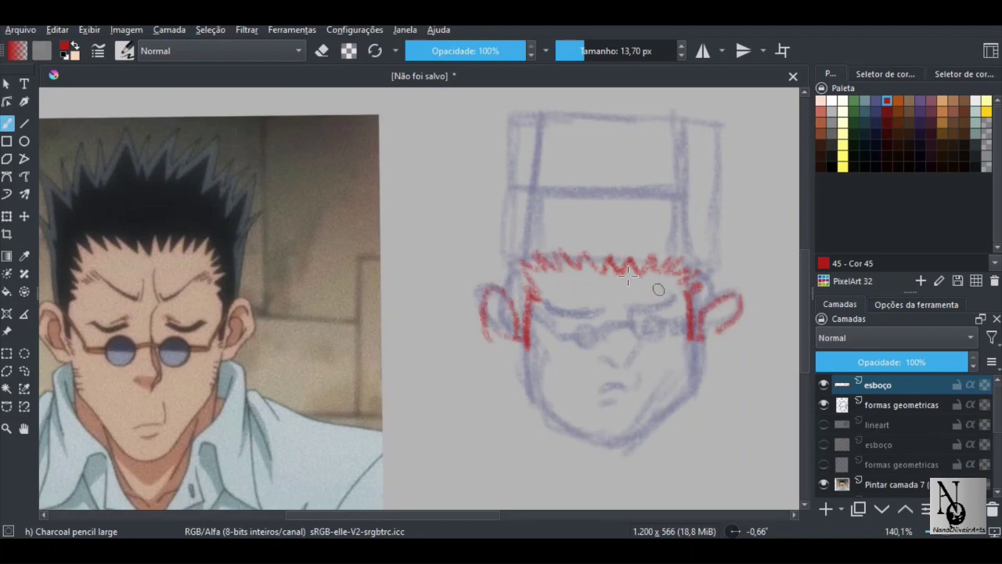
pyautogui.moveTo(503, 346); pyautogui.dragTo(484, 339)
# Sketch the hair's right contour upward from the ear and continue with pointed spikes across the top
pyautogui.moveTo(712, 278)
pyautogui.mouseDown()
pyautogui.moveTo(725, 205)
pyautogui.moveTo(703, 222)
pyautogui.moveTo(696, 247)
pyautogui.mouseUp()
pyautogui.moveTo(705, 299); pyautogui.dragTo(717, 233)
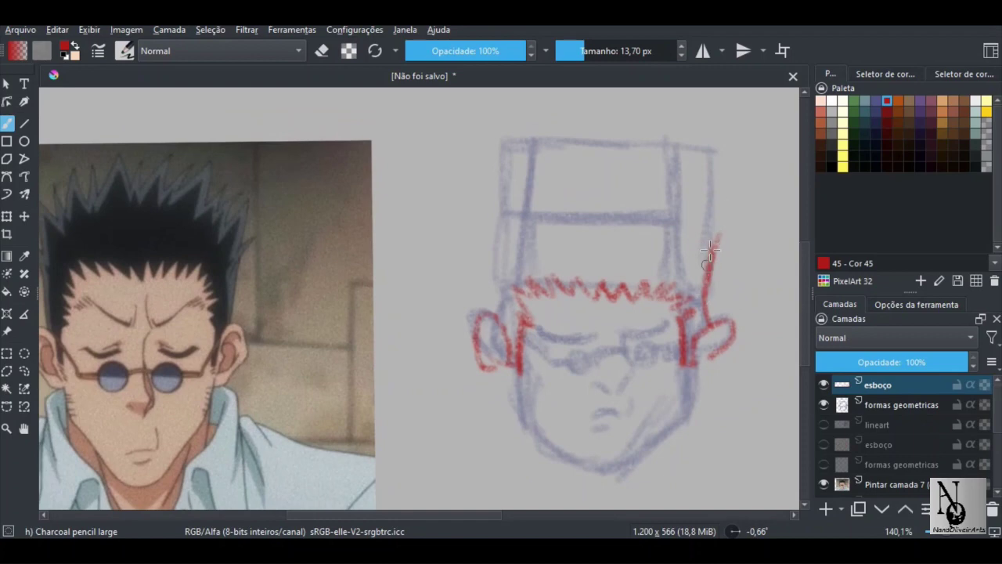
pyautogui.moveTo(708, 270); pyautogui.dragTo(722, 176)
pyautogui.moveTo(711, 210)
pyautogui.mouseDown()
pyautogui.moveTo(728, 142)
pyautogui.moveTo(706, 180)
pyautogui.mouseUp()
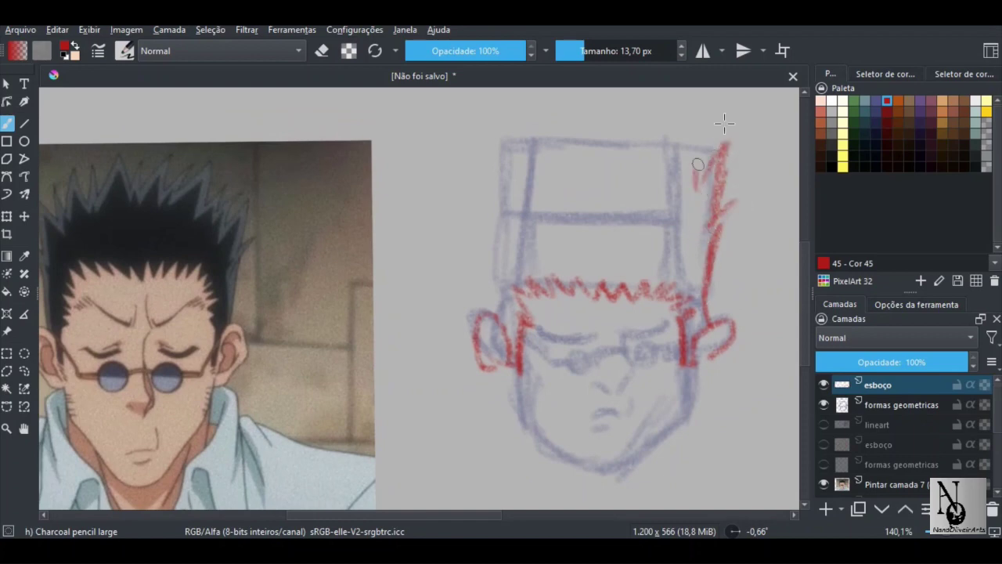
pyautogui.moveTo(708, 137); pyautogui.dragTo(696, 179)
pyautogui.moveTo(705, 139)
pyautogui.mouseDown()
pyautogui.moveTo(689, 191)
pyautogui.moveTo(679, 178)
pyautogui.moveTo(686, 105)
pyautogui.moveTo(654, 163)
pyautogui.moveTo(642, 152)
pyautogui.moveTo(632, 175)
pyautogui.moveTo(645, 167)
pyautogui.moveTo(665, 175)
pyautogui.moveTo(648, 163)
pyautogui.moveTo(674, 119)
pyautogui.moveTo(653, 129)
pyautogui.moveTo(632, 168)
pyautogui.moveTo(627, 159)
pyautogui.moveTo(661, 92)
pyautogui.moveTo(636, 108)
pyautogui.moveTo(605, 170)
pyautogui.moveTo(594, 158)
pyautogui.moveTo(605, 112)
pyautogui.moveTo(576, 164)
pyautogui.mouseUp()
pyautogui.moveTo(175, 190)
pyautogui.mouseDown()
pyautogui.moveTo(181, 147)
pyautogui.moveTo(145, 185)
pyautogui.mouseUp()
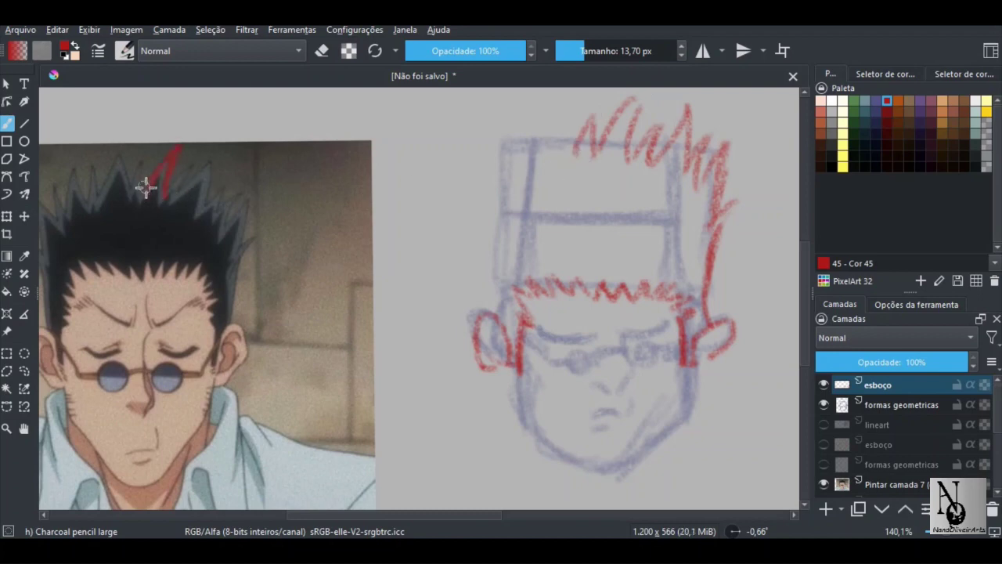
pyautogui.hotkey('ctrl', 'z')
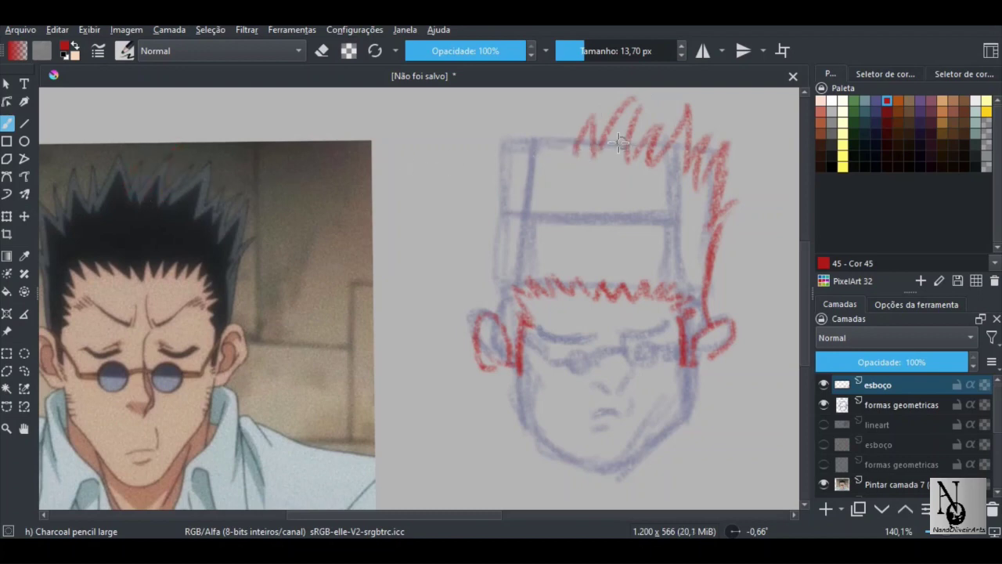
pyautogui.hotkey('ctrl', 'z')
pyautogui.moveTo(573, 152); pyautogui.dragTo(556, 120)
pyautogui.hotkey('ctrl', 'z')
pyautogui.moveTo(577, 153)
pyautogui.mouseDown()
pyautogui.moveTo(561, 123)
pyautogui.moveTo(558, 160)
pyautogui.moveTo(548, 156)
pyautogui.moveTo(542, 105)
pyautogui.moveTo(550, 122)
pyautogui.mouseUp()
pyautogui.hotkey('ctrl', 'z')
# Complete the top spikes toward the left and sketch the hair's left contour down to the ear
pyautogui.moveTo(559, 159)
pyautogui.mouseDown()
pyautogui.moveTo(543, 117)
pyautogui.moveTo(549, 172)
pyautogui.moveTo(534, 174)
pyautogui.moveTo(539, 162)
pyautogui.moveTo(570, 162)
pyautogui.mouseUp()
pyautogui.moveTo(558, 126)
pyautogui.mouseDown()
pyautogui.moveTo(572, 178)
pyautogui.moveTo(565, 189)
pyautogui.moveTo(518, 142)
pyautogui.moveTo(547, 213)
pyautogui.moveTo(539, 193)
pyautogui.moveTo(538, 224)
pyautogui.moveTo(521, 187)
pyautogui.moveTo(532, 258)
pyautogui.moveTo(521, 218)
pyautogui.moveTo(540, 263)
pyautogui.moveTo(501, 220)
pyautogui.mouseUp()
# Close the left ear's lower edge and trace the cheeks, jaw and chin in red
pyautogui.moveTo(571, 244); pyautogui.dragTo(543, 224)
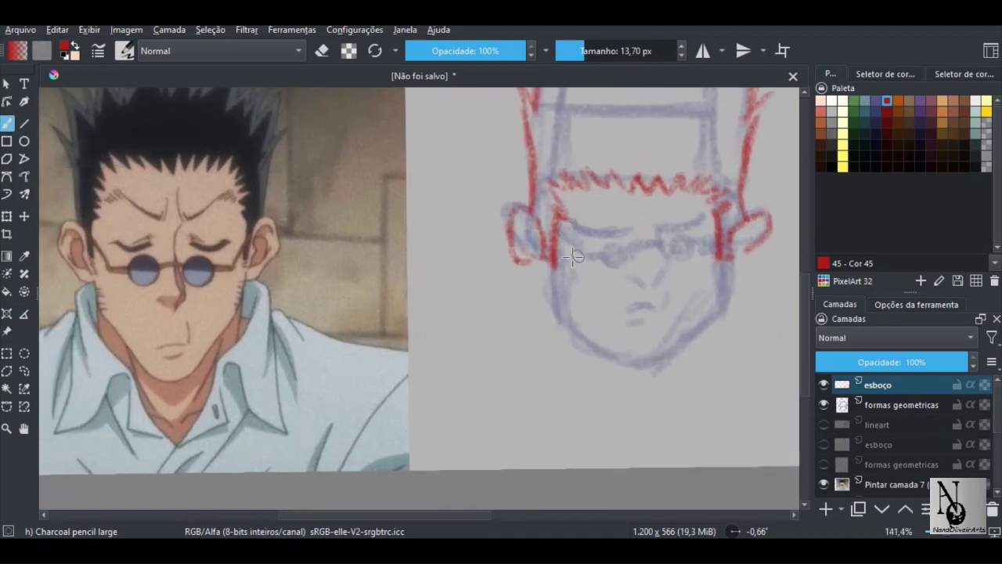
pyautogui.moveTo(555, 262)
pyautogui.mouseDown()
pyautogui.moveTo(541, 258)
pyautogui.moveTo(539, 228)
pyautogui.moveTo(510, 242)
pyautogui.moveTo(532, 266)
pyautogui.moveTo(546, 258)
pyautogui.mouseUp()
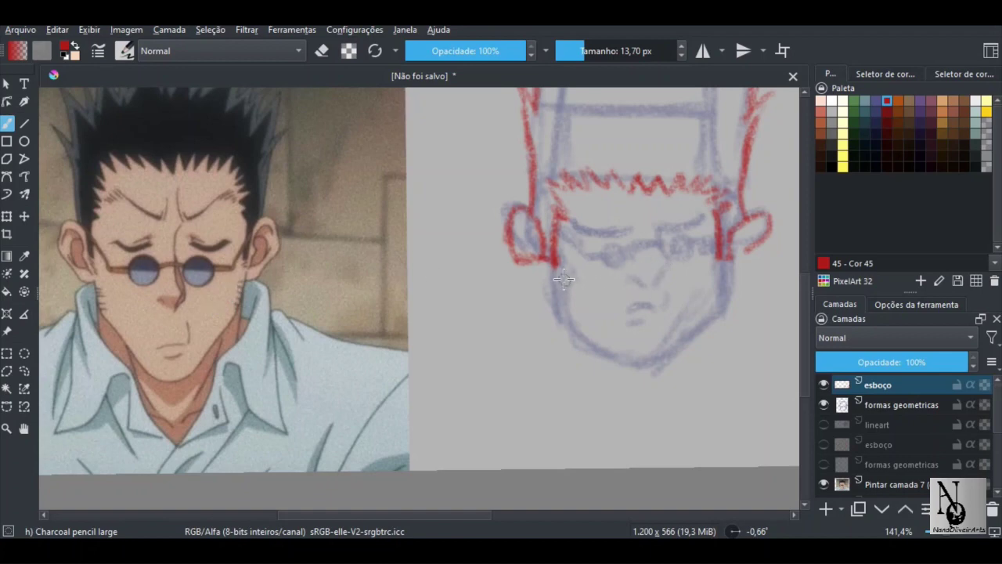
pyautogui.moveTo(565, 289); pyautogui.dragTo(555, 286)
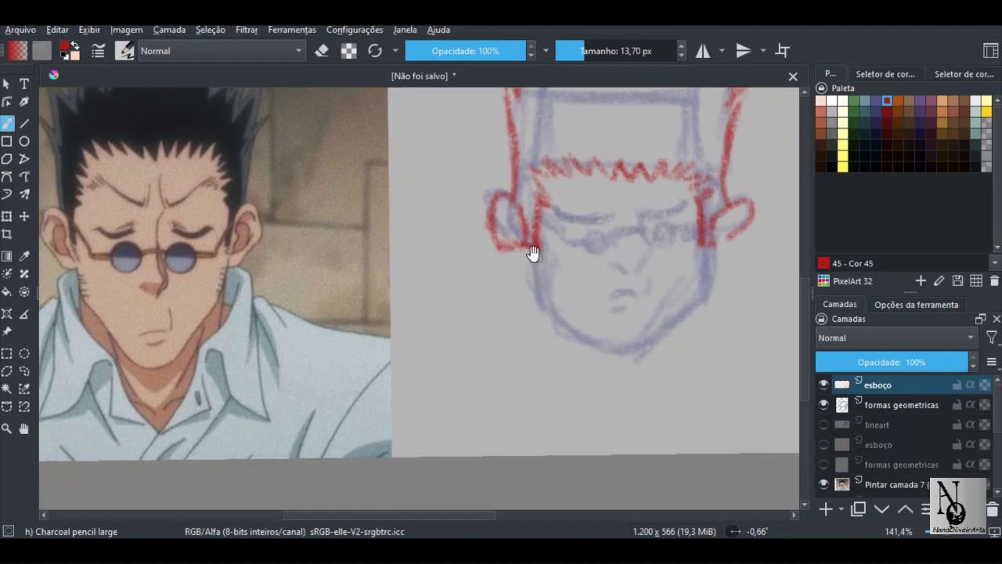
pyautogui.moveTo(537, 240)
pyautogui.mouseDown()
pyautogui.moveTo(528, 277)
pyautogui.moveTo(562, 322)
pyautogui.mouseUp()
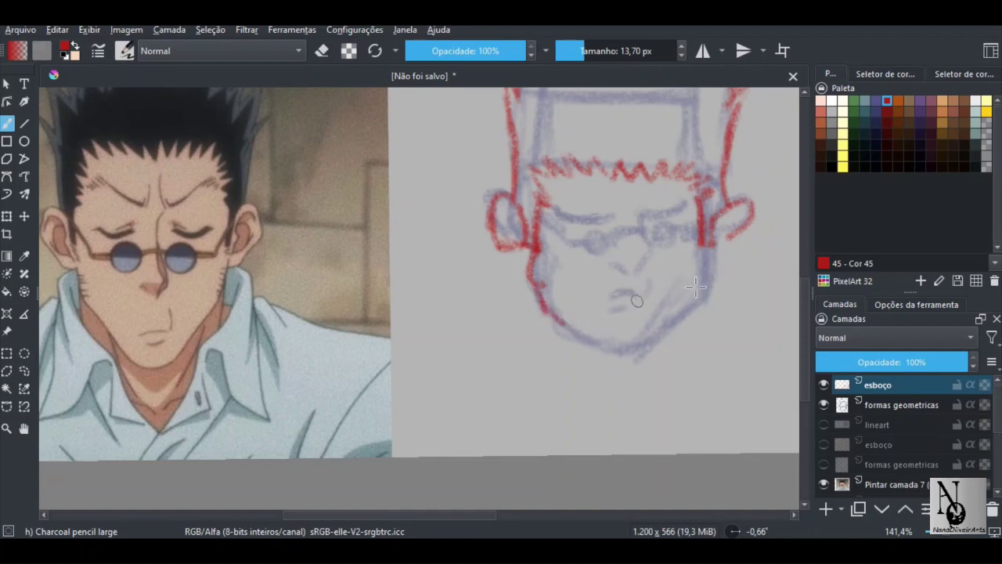
pyautogui.moveTo(713, 242)
pyautogui.mouseDown()
pyautogui.moveTo(720, 273)
pyautogui.moveTo(700, 282)
pyautogui.moveTo(688, 313)
pyautogui.moveTo(635, 349)
pyautogui.moveTo(595, 351)
pyautogui.moveTo(552, 318)
pyautogui.mouseUp()
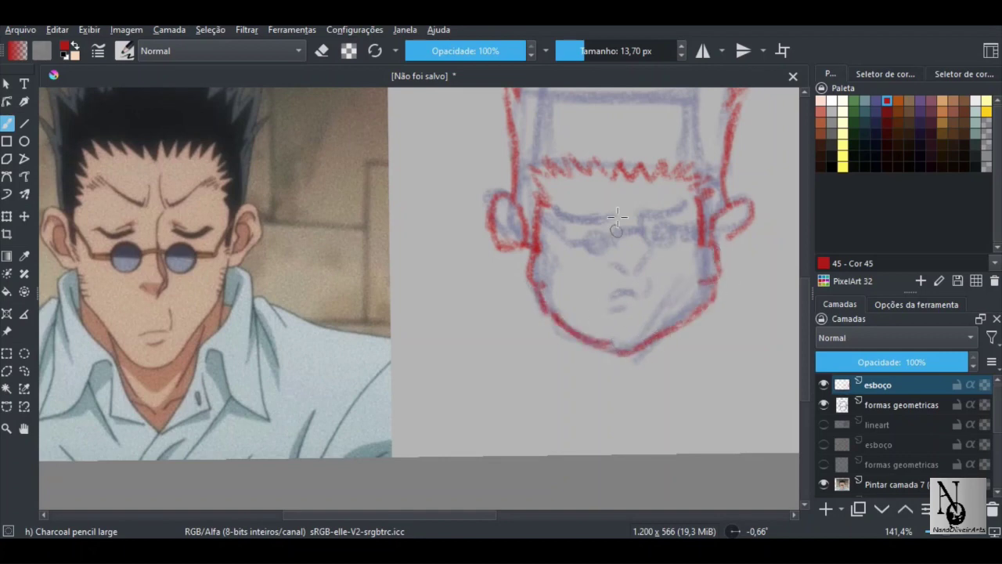
# Sketch the closed eyes, nose and mouth in red and add the small round glasses
pyautogui.moveTo(608, 218)
pyautogui.mouseDown()
pyautogui.moveTo(569, 209)
pyautogui.moveTo(569, 218)
pyautogui.moveTo(682, 217)
pyautogui.moveTo(629, 271)
pyautogui.moveTo(639, 296)
pyautogui.moveTo(647, 283)
pyautogui.moveTo(613, 312)
pyautogui.mouseUp()
pyautogui.hotkey('ctrl', 'z')
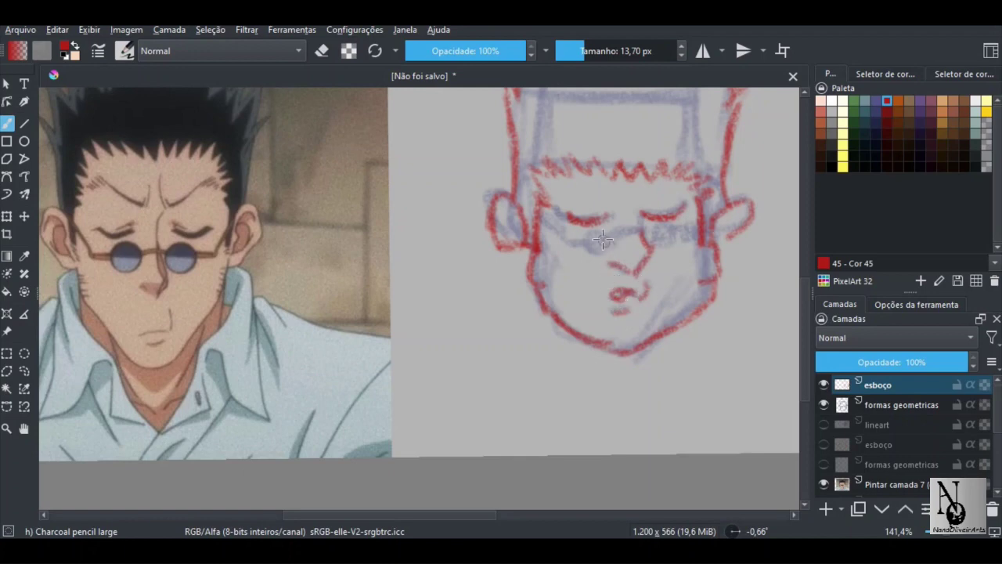
pyautogui.moveTo(603, 234)
pyautogui.mouseDown()
pyautogui.moveTo(604, 249)
pyautogui.moveTo(644, 233)
pyautogui.moveTo(688, 238)
pyautogui.moveTo(724, 208)
pyautogui.moveTo(597, 240)
pyautogui.moveTo(566, 238)
pyautogui.moveTo(545, 213)
pyautogui.moveTo(565, 336)
pyautogui.mouseUp()
pyautogui.hotkey('ctrl', 'z')
pyautogui.moveTo(598, 189)
pyautogui.mouseDown()
pyautogui.moveTo(622, 116)
pyautogui.moveTo(599, 188)
pyautogui.moveTo(611, 201)
pyautogui.moveTo(588, 203)
pyautogui.moveTo(559, 240)
pyautogui.mouseUp()
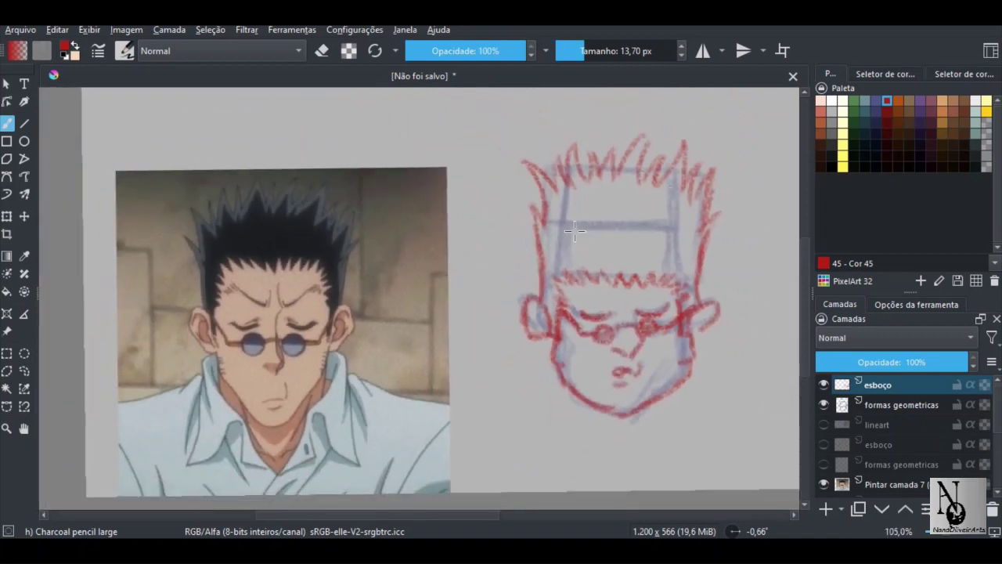
# Add short stubble marks along the cheeks and sketch the neckline with an open pointed shirt collar below the chin
pyautogui.moveTo(574, 229); pyautogui.dragTo(537, 277)
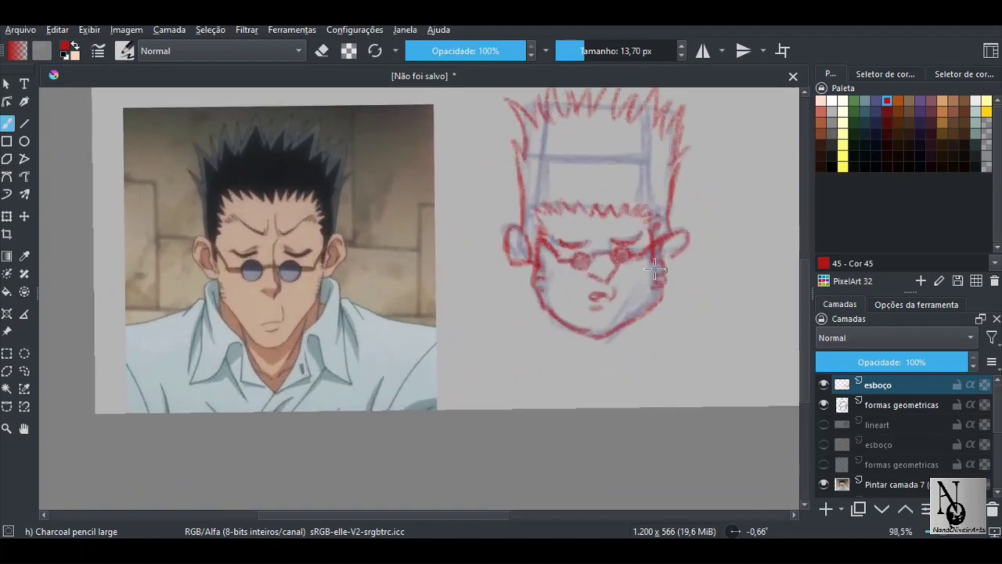
pyautogui.moveTo(566, 358); pyautogui.dragTo(484, 291)
pyautogui.moveTo(546, 263); pyautogui.dragTo(563, 293)
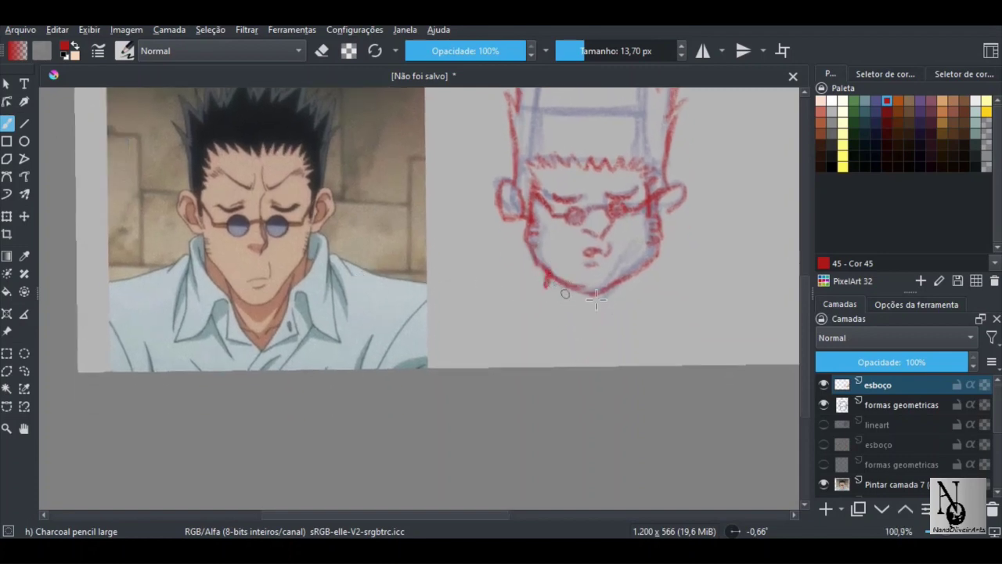
pyautogui.moveTo(643, 275)
pyautogui.mouseDown()
pyautogui.moveTo(538, 285)
pyautogui.moveTo(648, 288)
pyautogui.moveTo(599, 302)
pyautogui.moveTo(587, 340)
pyautogui.moveTo(580, 308)
pyautogui.moveTo(522, 277)
pyautogui.mouseUp()
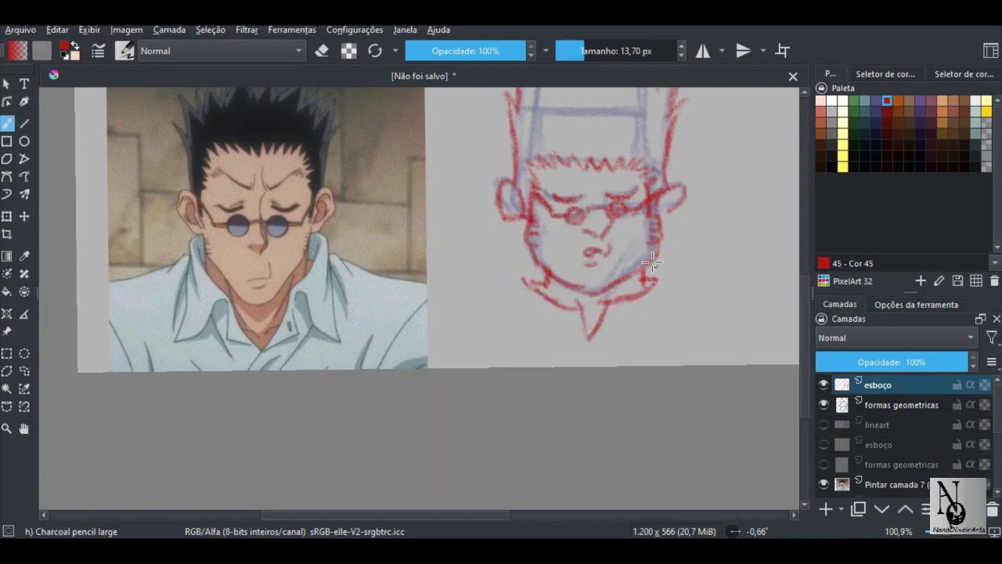
pyautogui.hotkey('ctrl', 'z')
pyautogui.moveTo(670, 263)
pyautogui.mouseDown()
pyautogui.moveTo(654, 323)
pyautogui.moveTo(631, 298)
pyautogui.mouseUp()
pyautogui.moveTo(548, 275)
pyautogui.mouseDown()
pyautogui.moveTo(515, 279)
pyautogui.moveTo(528, 309)
pyautogui.moveTo(562, 317)
pyautogui.moveTo(559, 349)
pyautogui.mouseUp()
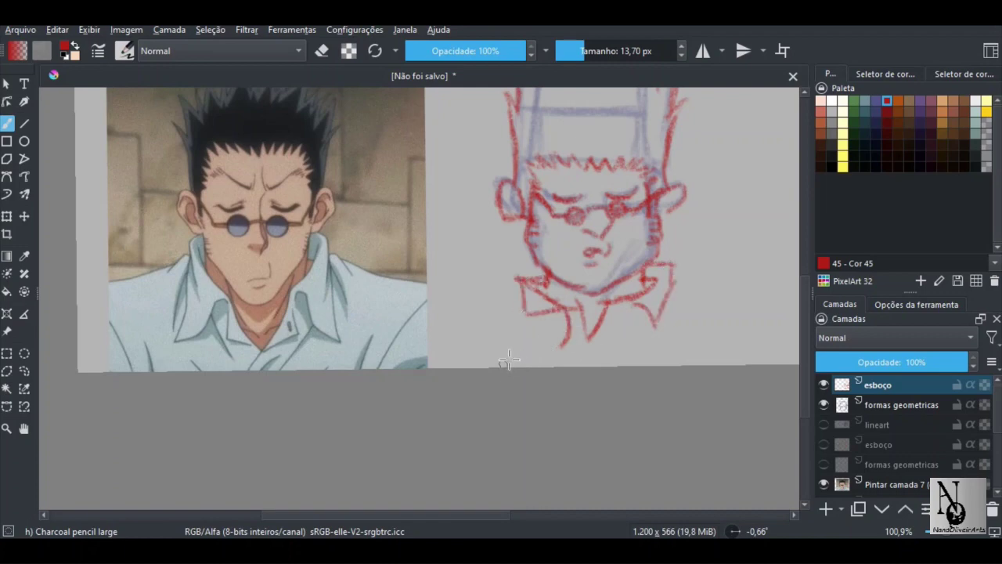
# Add furrowed eyebrows and a frown line beneath the fringe, comparing the sketch with the reference
pyautogui.moveTo(489, 308); pyautogui.dragTo(447, 340)
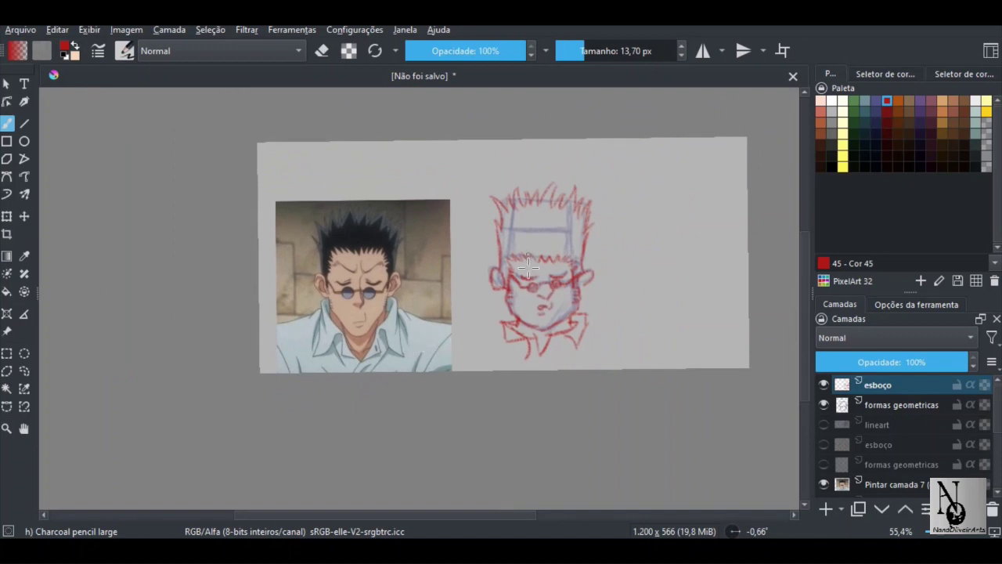
pyautogui.scroll(2, 563, 298)
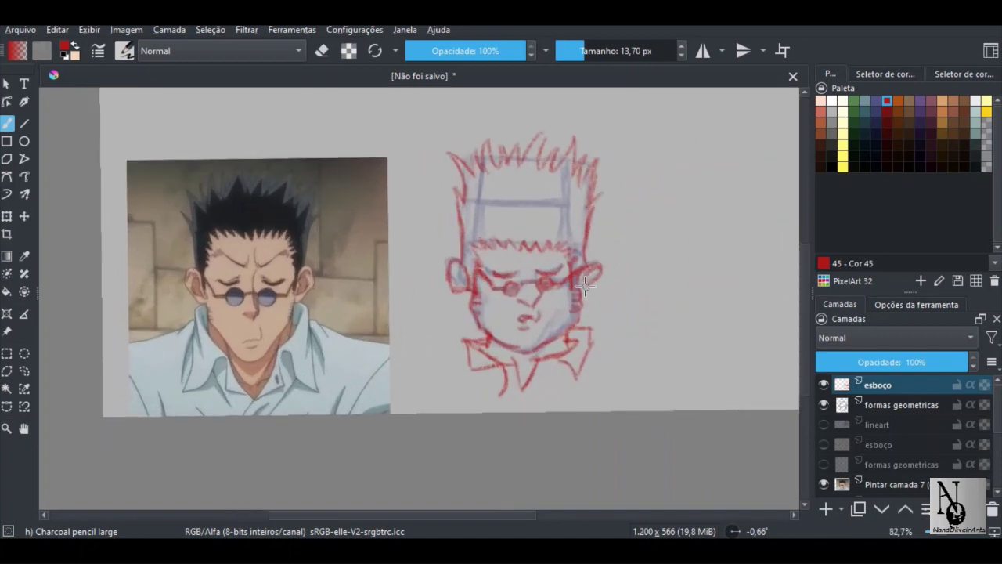
pyautogui.scroll(-3, 438, 305)
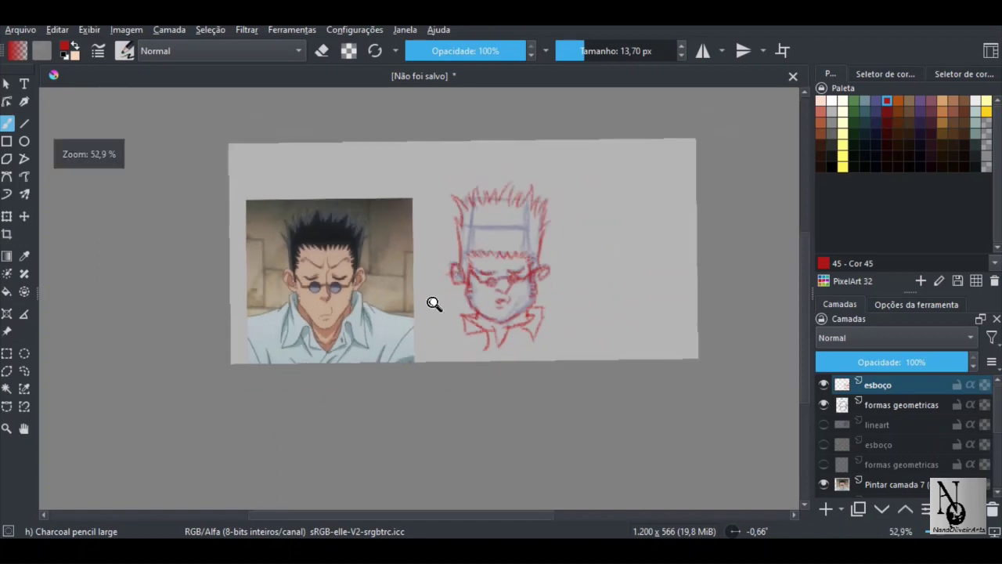
pyautogui.scroll(4, 479, 264)
pyautogui.scroll(-3, 470, 260)
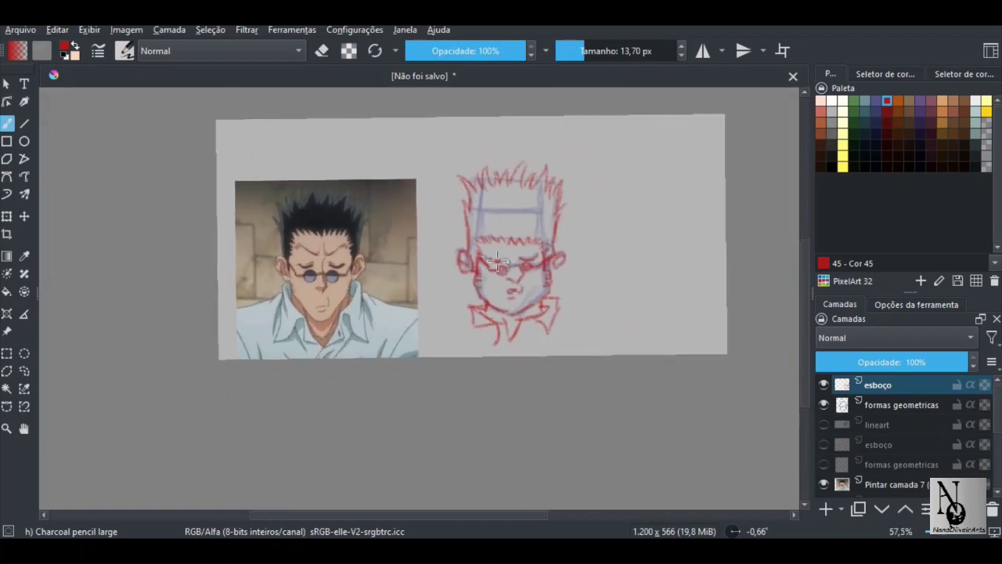
pyautogui.scroll(3, 498, 260)
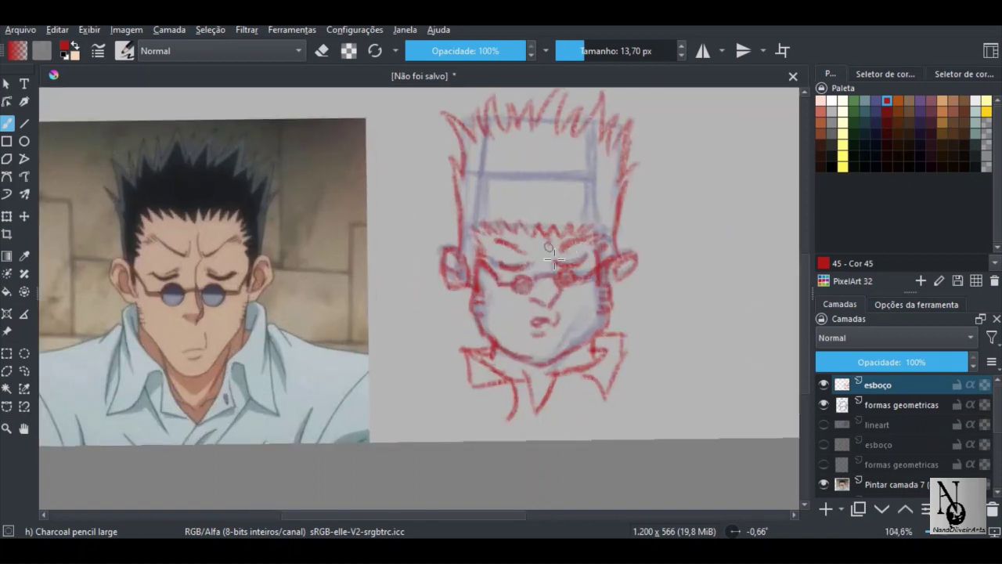
pyautogui.scroll(-4, 534, 249)
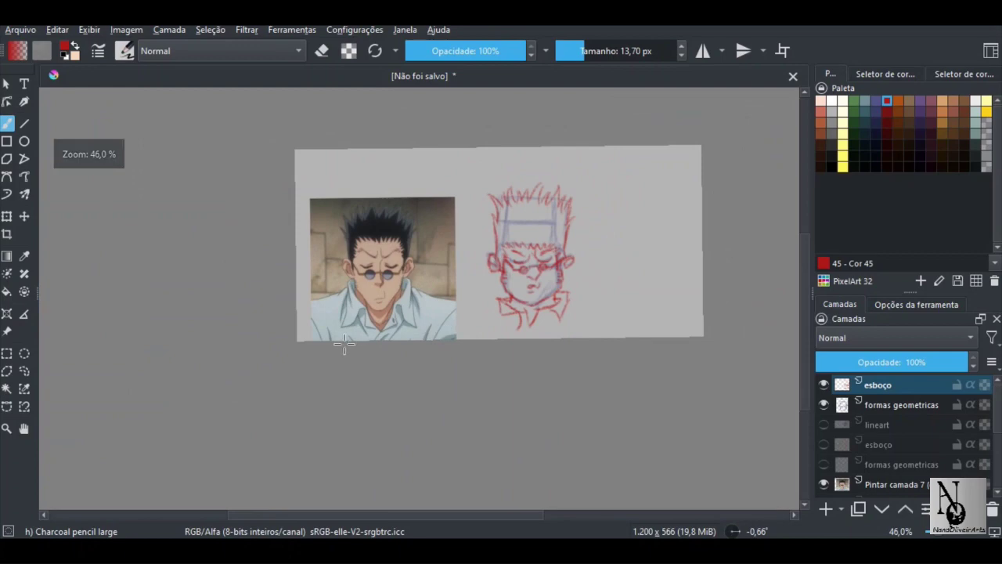
pyautogui.moveTo(368, 270)
pyautogui.mouseDown()
pyautogui.moveTo(551, 150)
pyautogui.moveTo(472, 244)
pyautogui.moveTo(418, 271)
pyautogui.moveTo(363, 277)
pyautogui.mouseUp()
pyautogui.scroll(3, 485, 276)
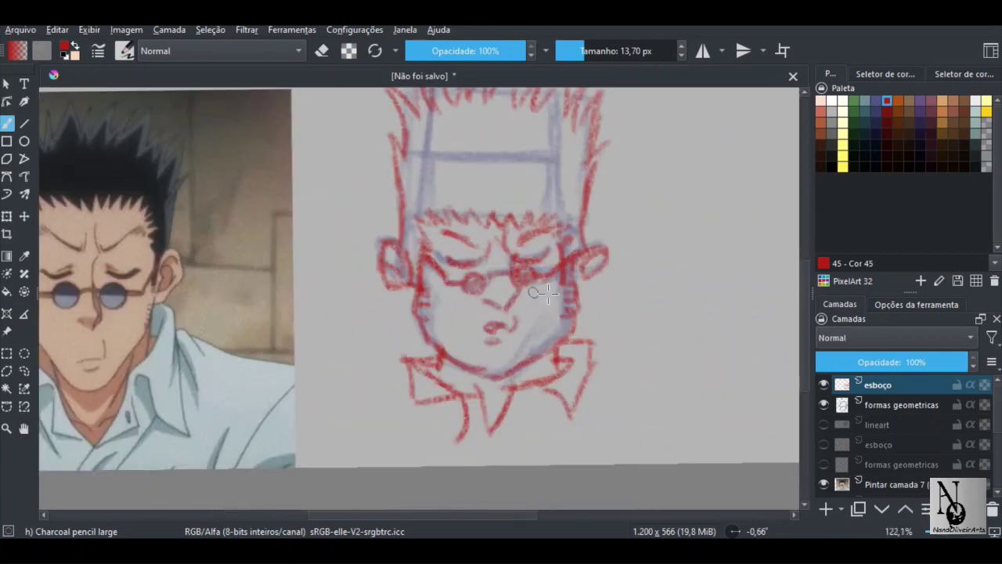
pyautogui.scroll(-3, 526, 289)
# Add a new layer above the sketch, with "formas geometricas" hidden and "esboço" faded to 62% opacity beneath it
pyautogui.click(828, 509)
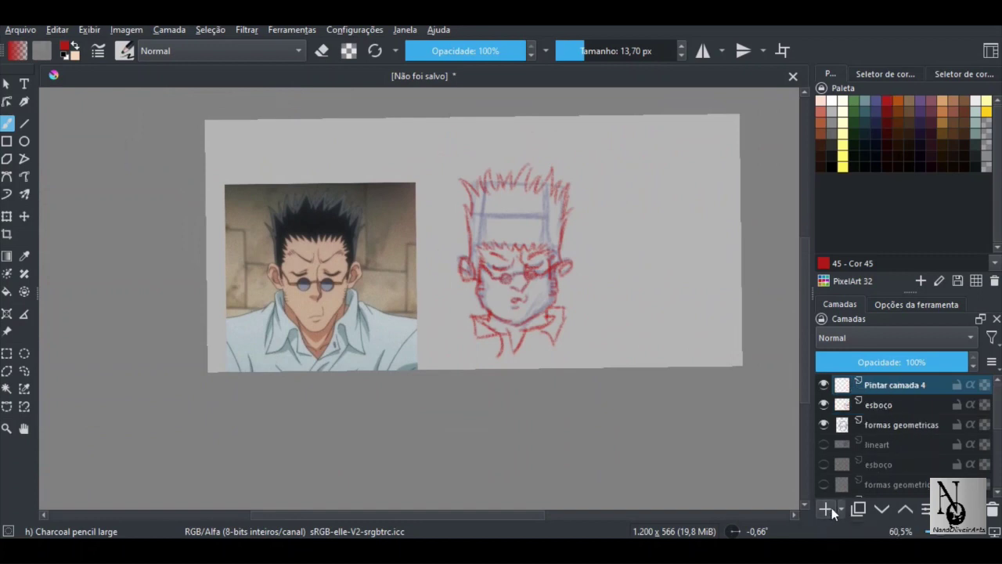
pyautogui.click(825, 425)
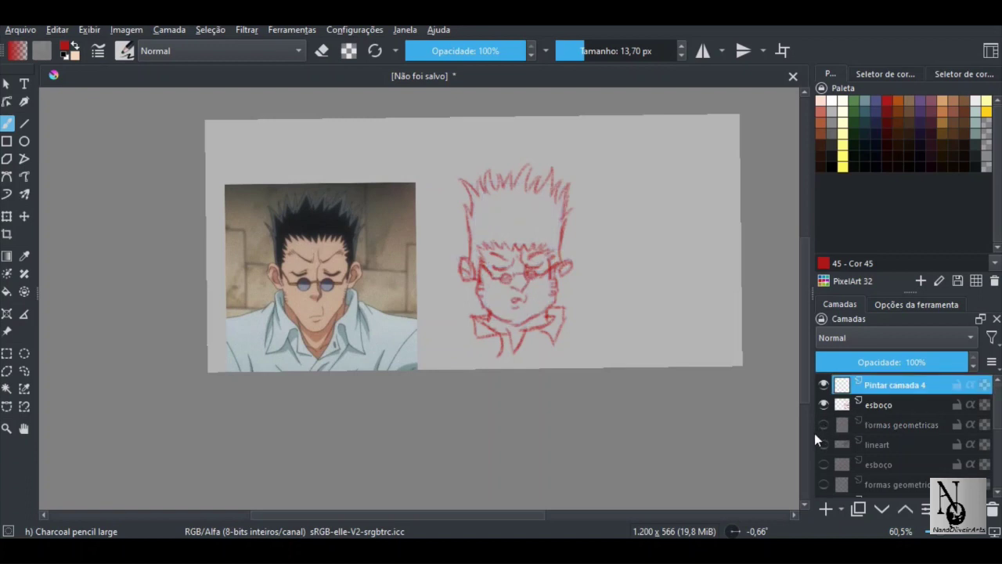
pyautogui.click(867, 403)
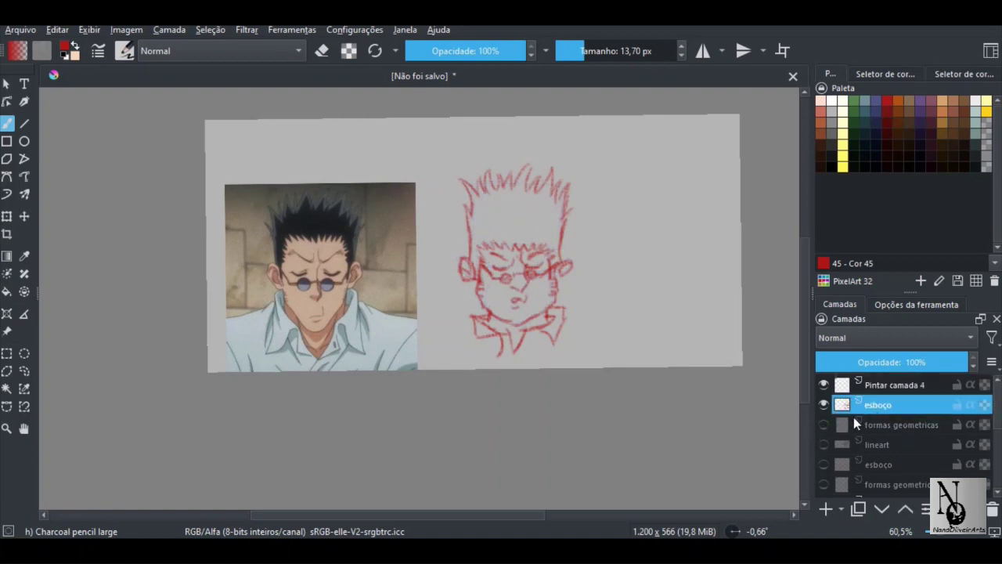
pyautogui.click(909, 369)
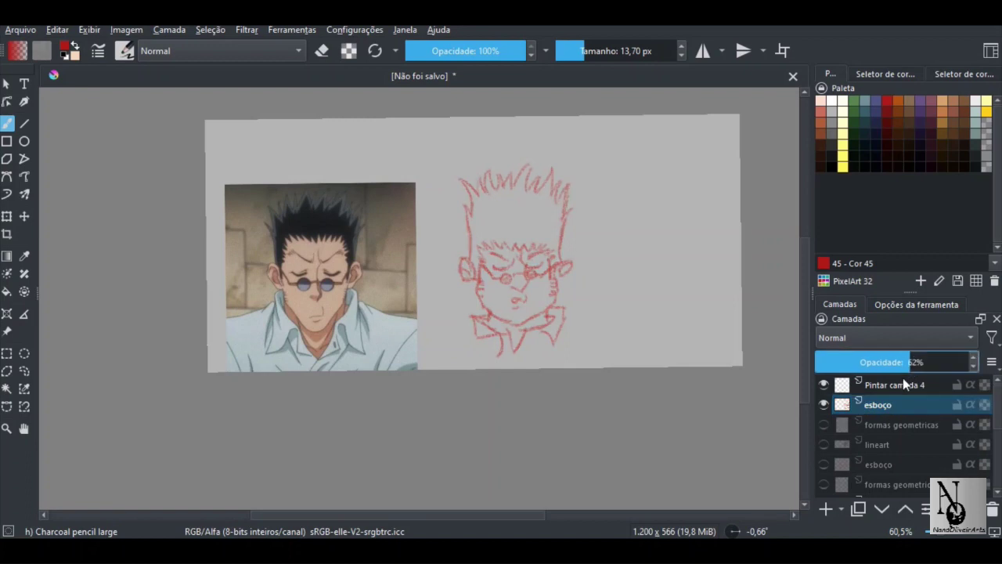
# Rename the new layer "lineart" and choose black as the drawing colour
pyautogui.click(894, 387)
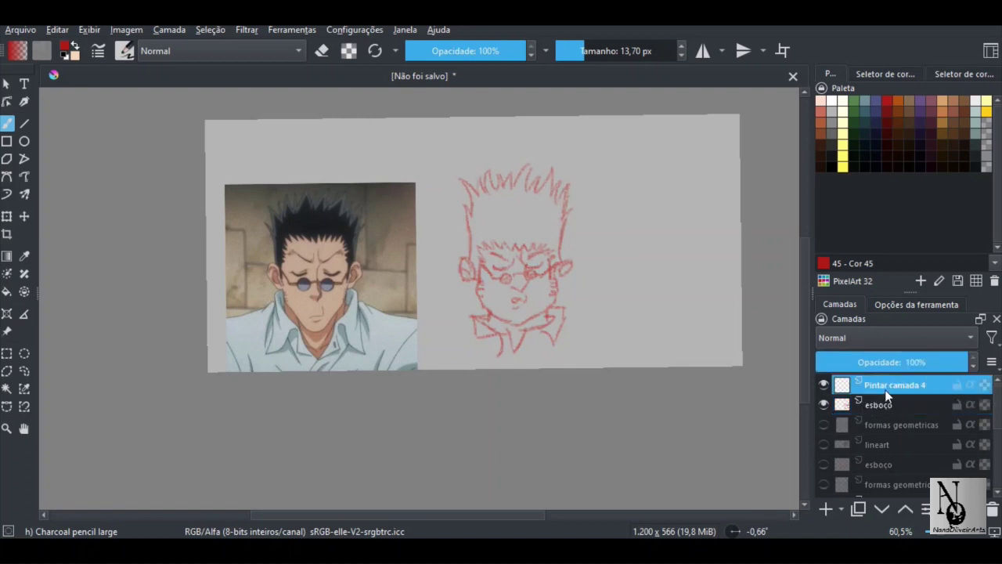
pyautogui.doubleClick(892, 391)
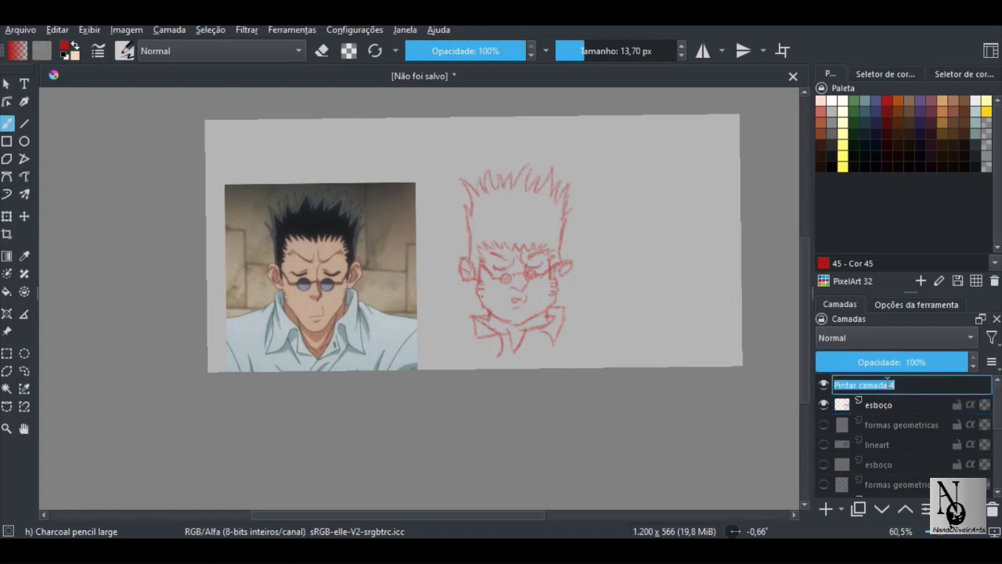
pyautogui.press('BackSpace')
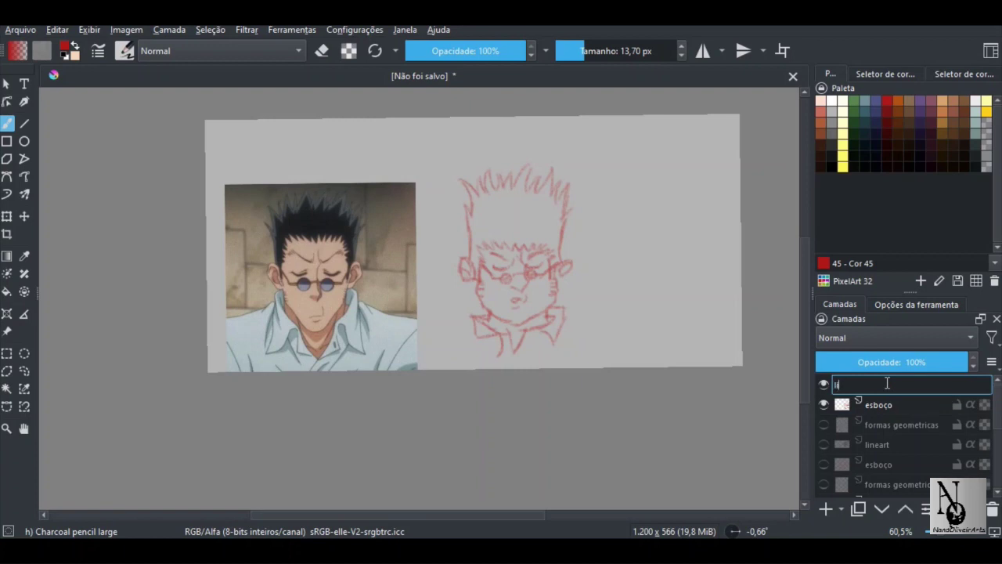
pyautogui.press('Return')
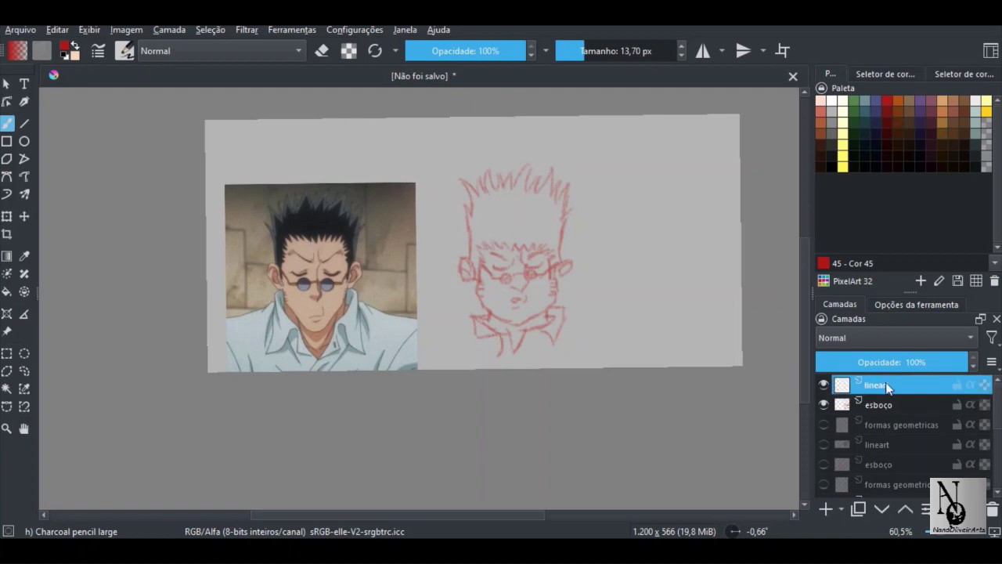
pyautogui.click(831, 166)
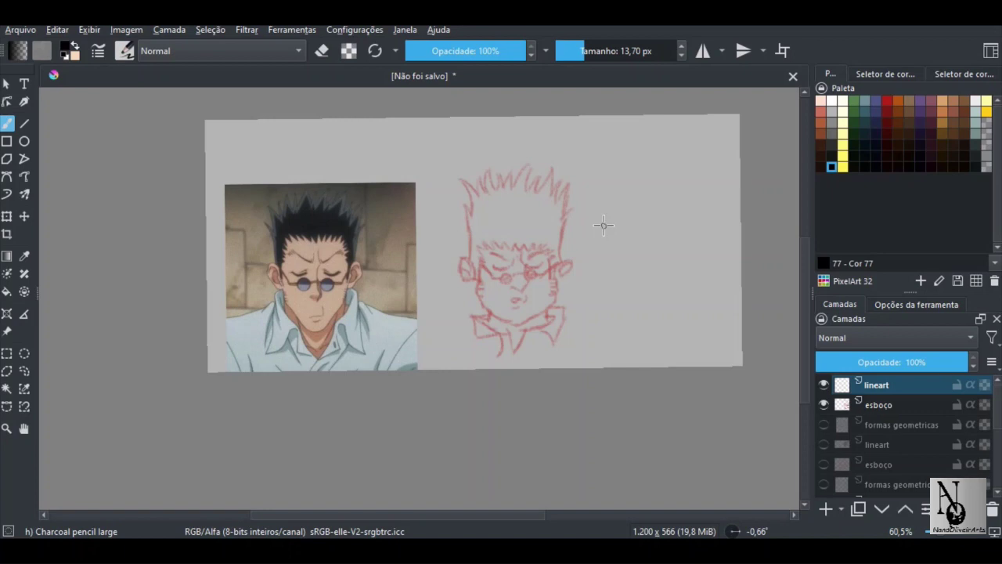
# Compare the geometric shapes with the red sketch by toggling both layers' visibility, leaving only the sketch shown
pyautogui.click(823, 424)
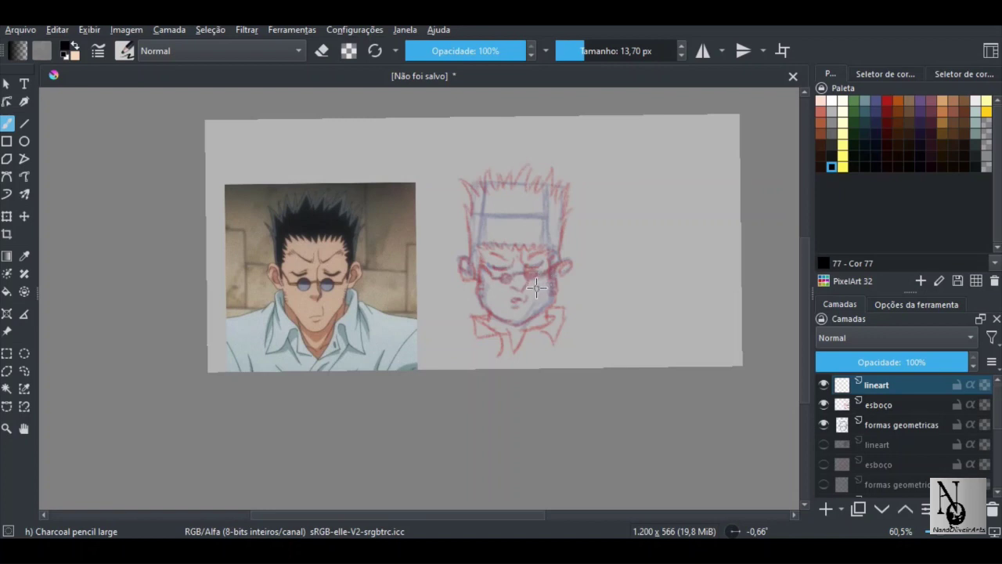
pyautogui.scroll(4, 528, 243)
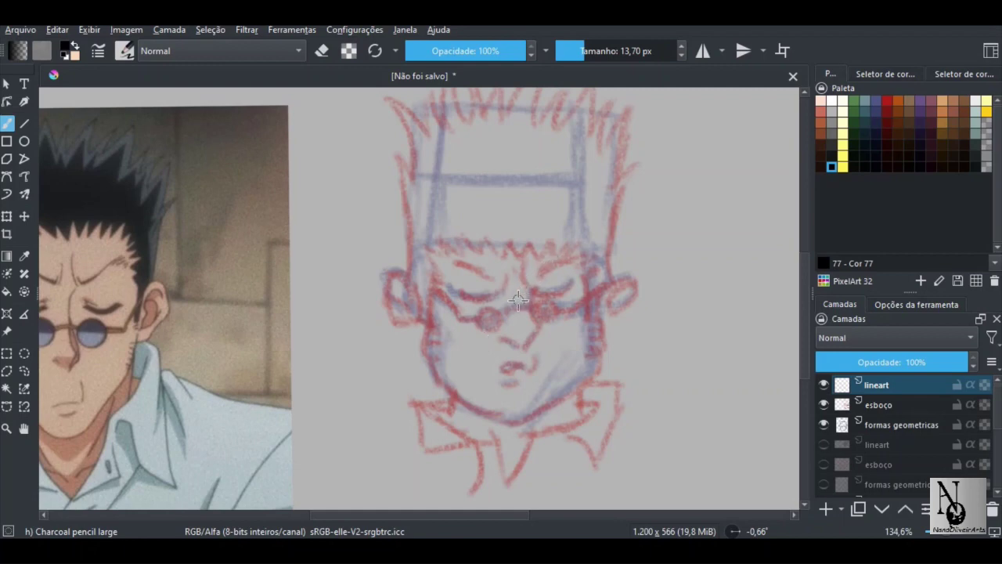
pyautogui.click(823, 404)
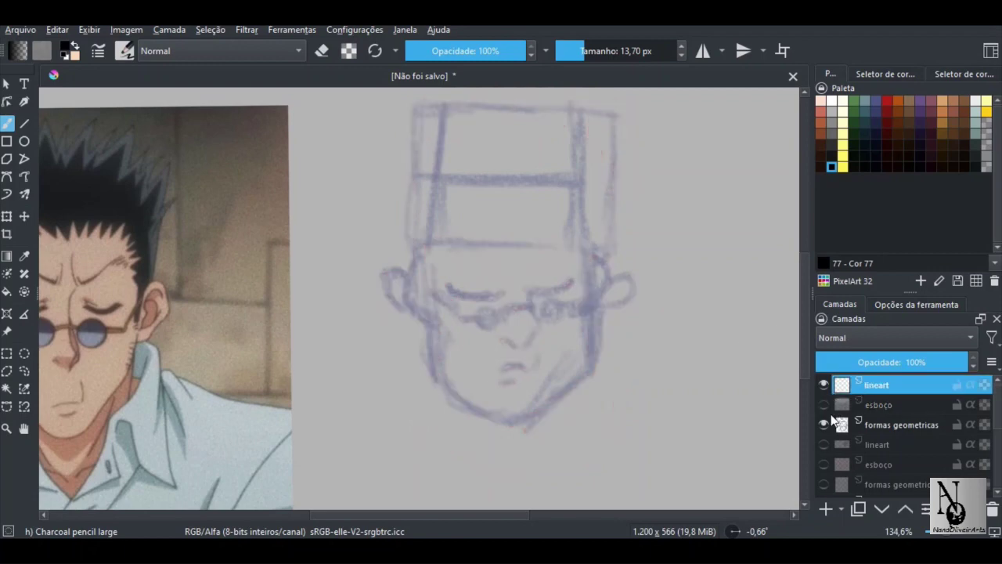
pyautogui.click(823, 404)
pyautogui.click(823, 424)
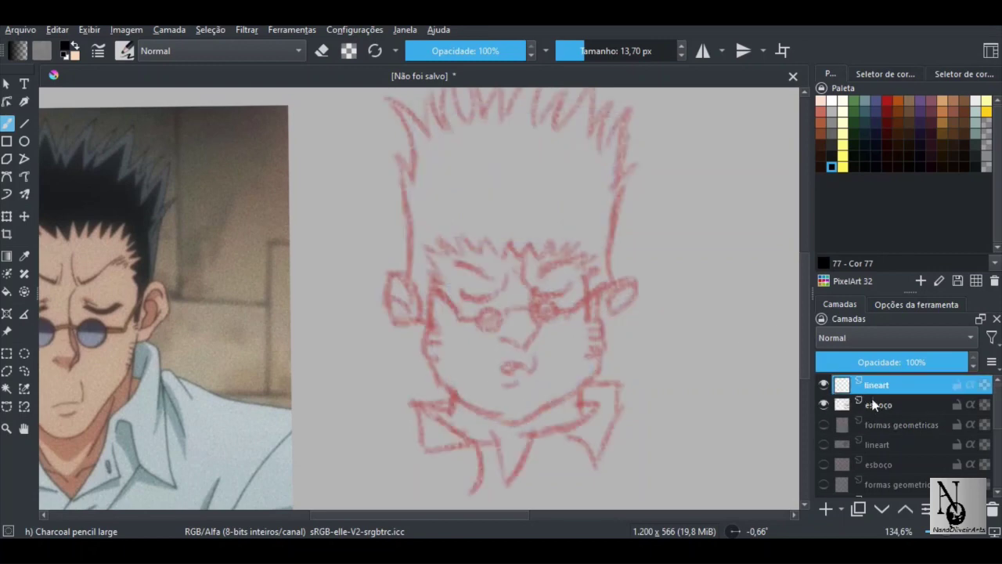
# Ink the zigzag fringe and both sideburns in black over the sketch, using a 9.40 px charcoal pencil
pyautogui.moveTo(479, 346); pyautogui.dragTo(469, 374)
pyautogui.moveTo(473, 270); pyautogui.dragTo(469, 310)
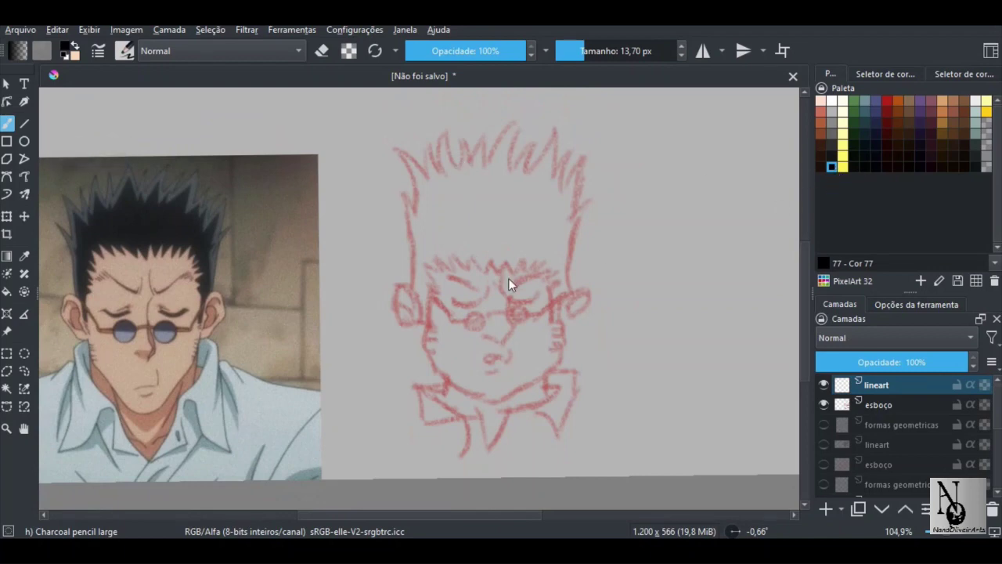
pyautogui.scroll(5, 508, 277)
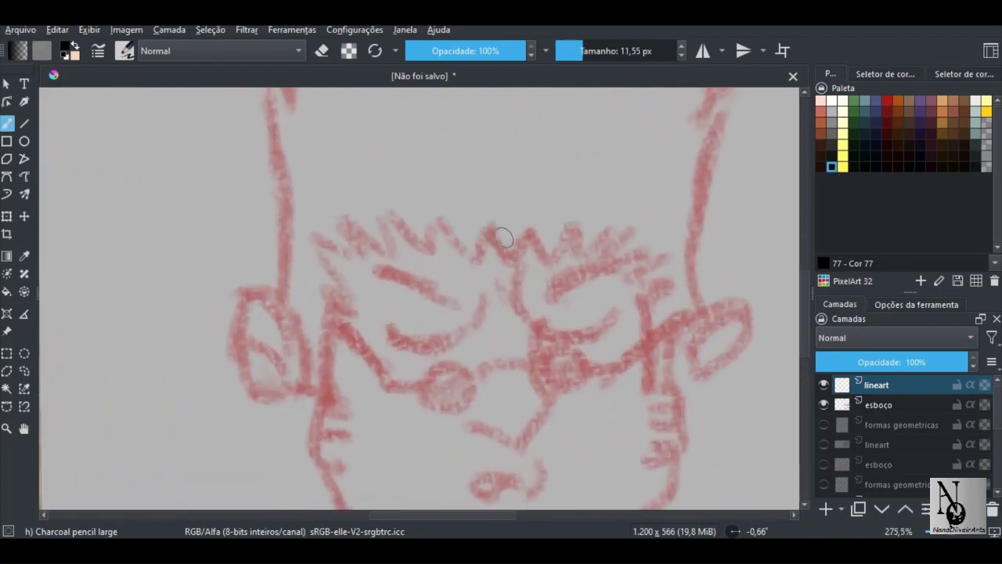
pyautogui.press('[')
pyautogui.moveTo(527, 252); pyautogui.dragTo(449, 349)
pyautogui.moveTo(526, 275)
pyautogui.mouseDown()
pyautogui.moveTo(564, 165)
pyautogui.moveTo(536, 195)
pyautogui.moveTo(509, 155)
pyautogui.moveTo(505, 205)
pyautogui.moveTo(454, 148)
pyautogui.moveTo(345, 148)
pyautogui.moveTo(358, 197)
pyautogui.moveTo(311, 177)
pyautogui.moveTo(343, 235)
pyautogui.moveTo(347, 250)
pyautogui.moveTo(333, 251)
pyautogui.moveTo(350, 270)
pyautogui.moveTo(331, 296)
pyautogui.moveTo(321, 384)
pyautogui.moveTo(315, 278)
pyautogui.moveTo(290, 372)
pyautogui.moveTo(321, 375)
pyautogui.mouseUp()
pyautogui.scroll(1, 520, 192)
pyautogui.scroll(1, 458, 154)
pyautogui.moveTo(311, 289)
pyautogui.mouseDown()
pyautogui.moveTo(302, 309)
pyautogui.moveTo(302, 221)
pyautogui.mouseUp()
pyautogui.moveTo(456, 185)
pyautogui.mouseDown()
pyautogui.moveTo(486, 230)
pyautogui.moveTo(529, 194)
pyautogui.moveTo(536, 230)
pyautogui.moveTo(566, 190)
pyautogui.moveTo(573, 216)
pyautogui.moveTo(620, 205)
pyautogui.moveTo(604, 226)
pyautogui.moveTo(646, 206)
pyautogui.moveTo(628, 232)
pyautogui.moveTo(676, 234)
pyautogui.moveTo(642, 250)
pyautogui.moveTo(672, 263)
pyautogui.moveTo(642, 276)
pyautogui.moveTo(665, 298)
pyautogui.moveTo(645, 292)
pyautogui.moveTo(652, 379)
pyautogui.moveTo(657, 393)
pyautogui.moveTo(689, 387)
pyautogui.moveTo(692, 315)
pyautogui.moveTo(691, 361)
pyautogui.moveTo(689, 328)
pyautogui.moveTo(617, 316)
pyautogui.mouseUp()
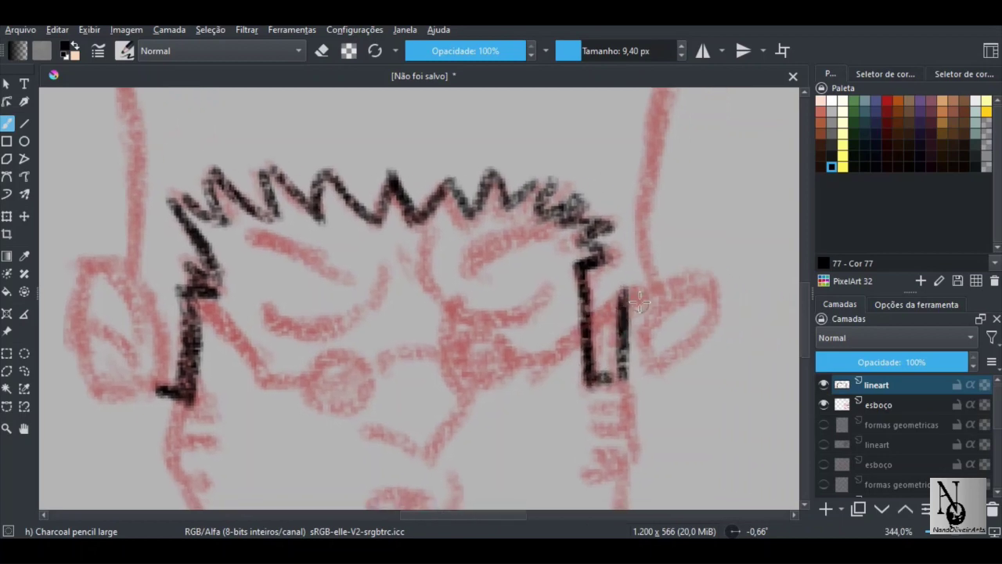
# Ink the outlines and inner curves of both ears in black
pyautogui.moveTo(654, 280)
pyautogui.mouseDown()
pyautogui.moveTo(705, 301)
pyautogui.moveTo(634, 368)
pyautogui.mouseUp()
pyautogui.moveTo(693, 291)
pyautogui.mouseDown()
pyautogui.moveTo(663, 347)
pyautogui.moveTo(668, 364)
pyautogui.moveTo(625, 384)
pyautogui.mouseUp()
pyautogui.moveTo(171, 321)
pyautogui.mouseDown()
pyautogui.moveTo(278, 310)
pyautogui.moveTo(345, 321)
pyautogui.mouseUp()
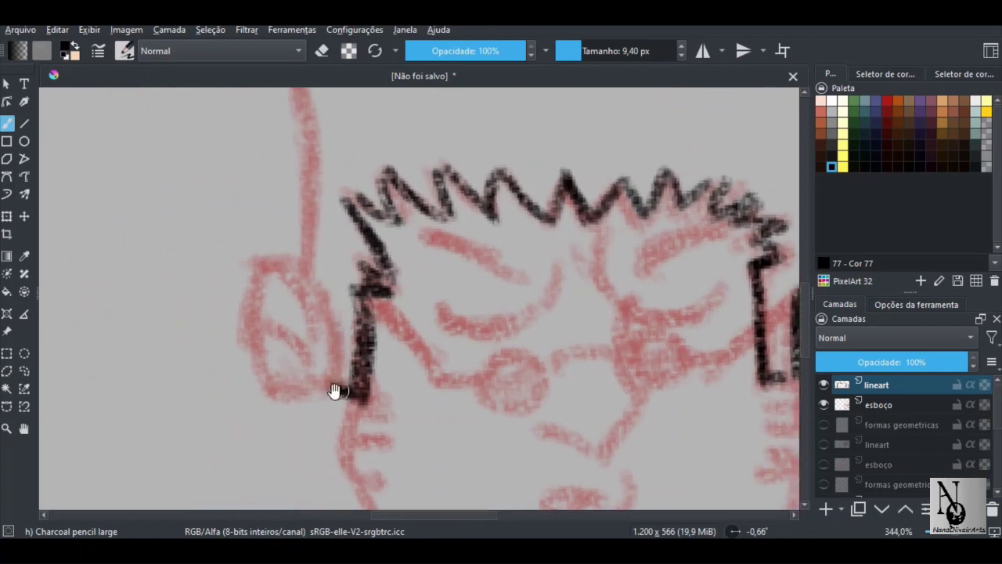
pyautogui.moveTo(337, 390)
pyautogui.mouseDown()
pyautogui.moveTo(328, 342)
pyautogui.moveTo(281, 260)
pyautogui.moveTo(281, 275)
pyautogui.moveTo(254, 284)
pyautogui.moveTo(270, 327)
pyautogui.mouseUp()
pyautogui.moveTo(278, 267); pyautogui.dragTo(311, 364)
pyautogui.moveTo(279, 334); pyautogui.dragTo(303, 345)
pyautogui.moveTo(334, 271); pyautogui.dragTo(300, 378)
# Ink the hair's right side upward from the ear and its first pointed spikes with an 11.04 px brush
pyautogui.moveTo(444, 234)
pyautogui.mouseDown()
pyautogui.moveTo(480, 186)
pyautogui.moveTo(431, 251)
pyautogui.moveTo(474, 300)
pyautogui.moveTo(522, 256)
pyautogui.moveTo(388, 201)
pyautogui.moveTo(541, 228)
pyautogui.moveTo(357, 239)
pyautogui.moveTo(401, 267)
pyautogui.moveTo(362, 240)
pyautogui.moveTo(463, 206)
pyautogui.moveTo(426, 290)
pyautogui.moveTo(454, 239)
pyautogui.moveTo(337, 233)
pyautogui.moveTo(530, 267)
pyautogui.moveTo(352, 266)
pyautogui.moveTo(462, 317)
pyautogui.moveTo(478, 235)
pyautogui.mouseUp()
pyautogui.scroll(2, 387, 202)
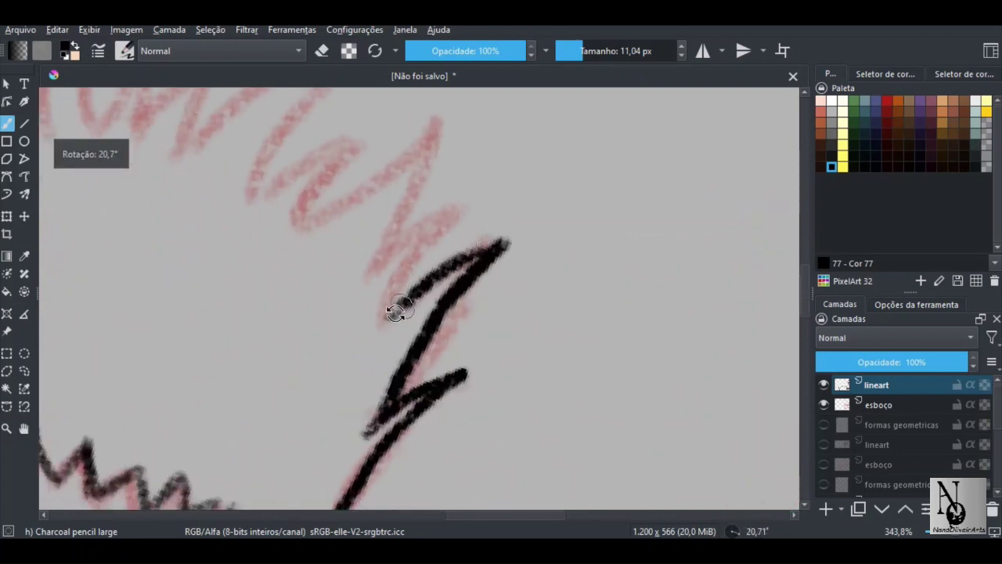
pyautogui.moveTo(389, 317)
pyautogui.mouseDown()
pyautogui.moveTo(459, 212)
pyautogui.moveTo(375, 267)
pyautogui.mouseUp()
pyautogui.moveTo(399, 227); pyautogui.dragTo(407, 256)
pyautogui.moveTo(443, 158); pyautogui.dragTo(383, 275)
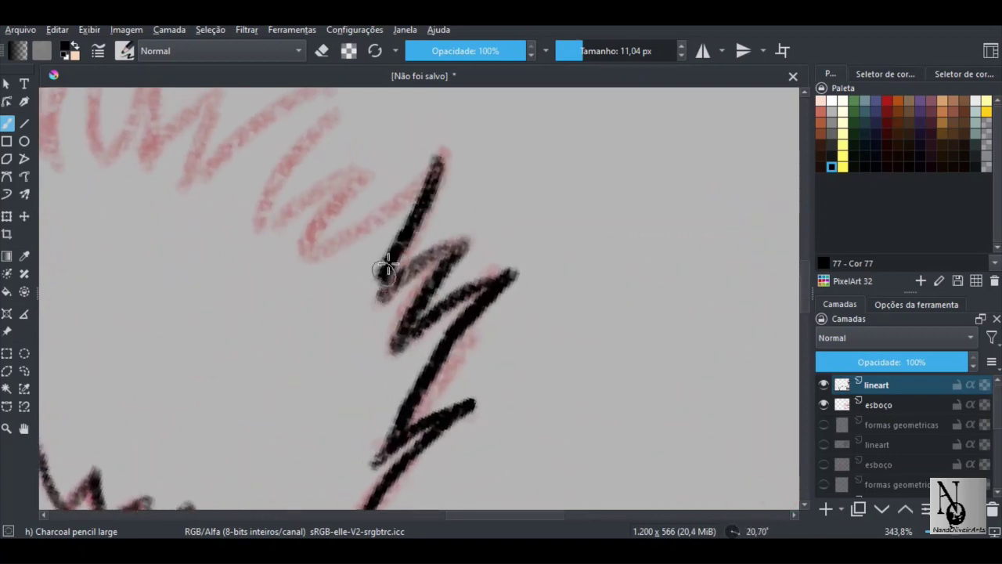
pyautogui.moveTo(404, 167)
pyautogui.mouseDown()
pyautogui.moveTo(452, 208)
pyautogui.moveTo(353, 302)
pyautogui.moveTo(391, 224)
pyautogui.moveTo(313, 280)
pyautogui.mouseUp()
pyautogui.scroll(1, 313, 280)
pyautogui.moveTo(310, 319); pyautogui.dragTo(389, 194)
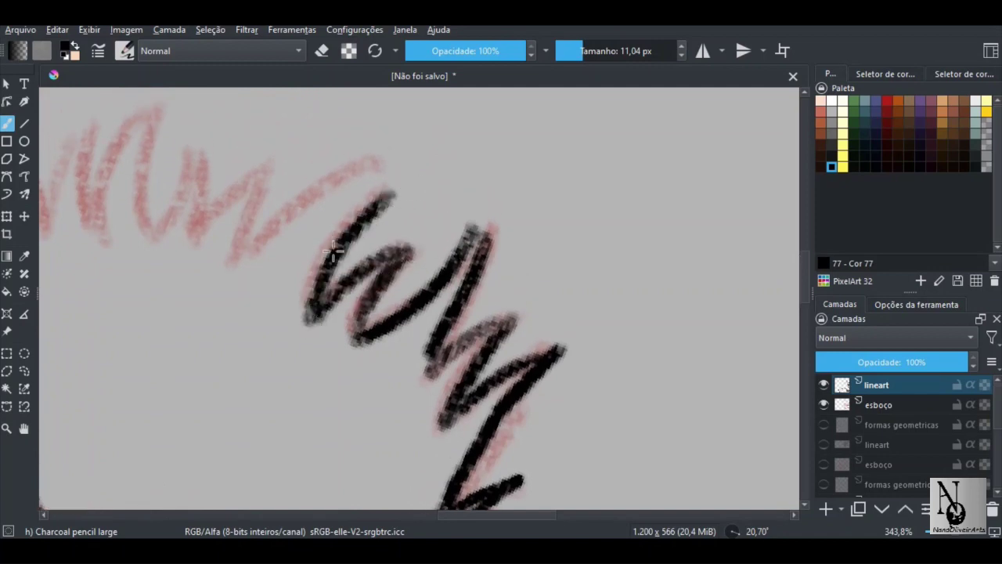
# Continue inking the tall curved spikes across the top of the hair with the brush reduced to 9.03 px
pyautogui.moveTo(336, 252); pyautogui.dragTo(385, 250)
pyautogui.hotkey('ctrl', 'z')
pyautogui.moveTo(368, 309)
pyautogui.mouseDown()
pyautogui.moveTo(460, 159)
pyautogui.moveTo(302, 266)
pyautogui.moveTo(319, 335)
pyautogui.moveTo(327, 230)
pyautogui.moveTo(331, 259)
pyautogui.moveTo(296, 296)
pyautogui.mouseUp()
pyautogui.press('[')
pyautogui.press('[')
pyautogui.moveTo(281, 205)
pyautogui.mouseDown()
pyautogui.moveTo(304, 276)
pyautogui.moveTo(259, 306)
pyautogui.mouseUp()
pyautogui.moveTo(263, 276)
pyautogui.mouseDown()
pyautogui.moveTo(264, 301)
pyautogui.moveTo(288, 187)
pyautogui.mouseUp()
pyautogui.moveTo(282, 222); pyautogui.dragTo(341, 228)
pyautogui.moveTo(337, 183)
pyautogui.mouseDown()
pyautogui.moveTo(261, 336)
pyautogui.moveTo(266, 204)
pyautogui.moveTo(215, 328)
pyautogui.mouseUp()
pyautogui.moveTo(279, 267); pyautogui.dragTo(436, 266)
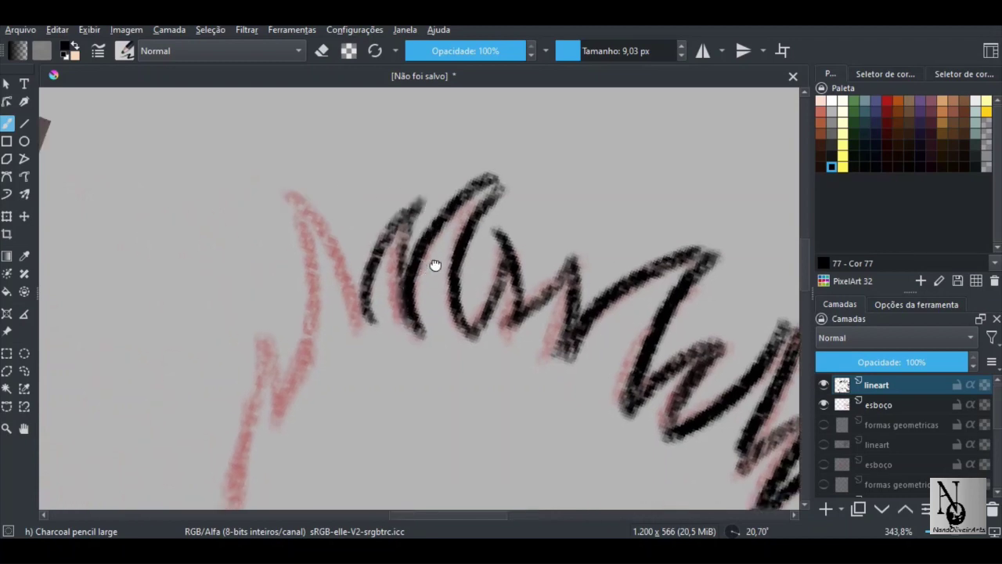
# Ink the spikes at the hair's left corner and the long left side down to the ear, redoing uneven strokes
pyautogui.moveTo(360, 307)
pyautogui.mouseDown()
pyautogui.moveTo(392, 242)
pyautogui.moveTo(440, 353)
pyautogui.moveTo(349, 212)
pyautogui.moveTo(380, 226)
pyautogui.moveTo(329, 314)
pyautogui.moveTo(542, 266)
pyautogui.mouseUp()
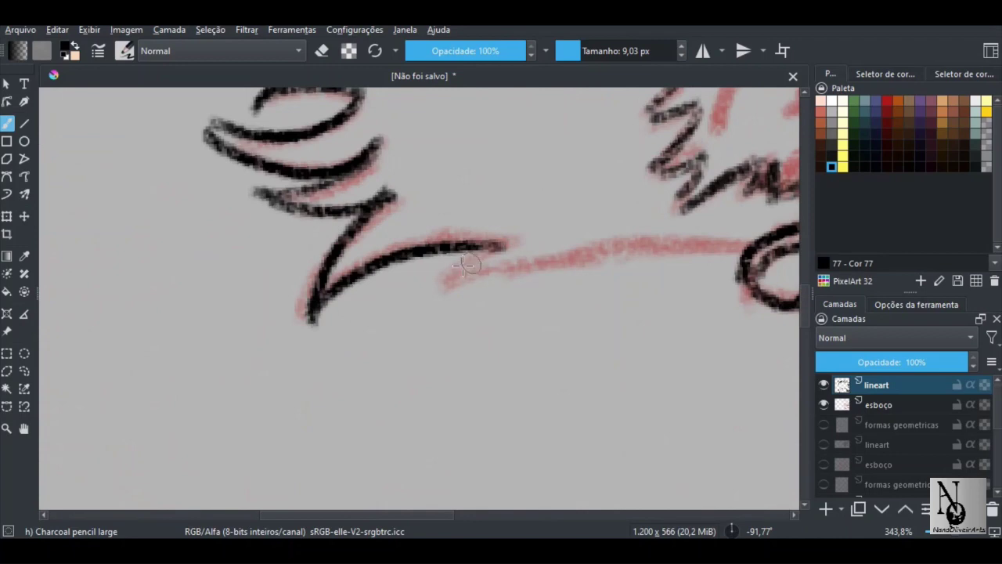
pyautogui.moveTo(464, 265); pyautogui.dragTo(422, 249)
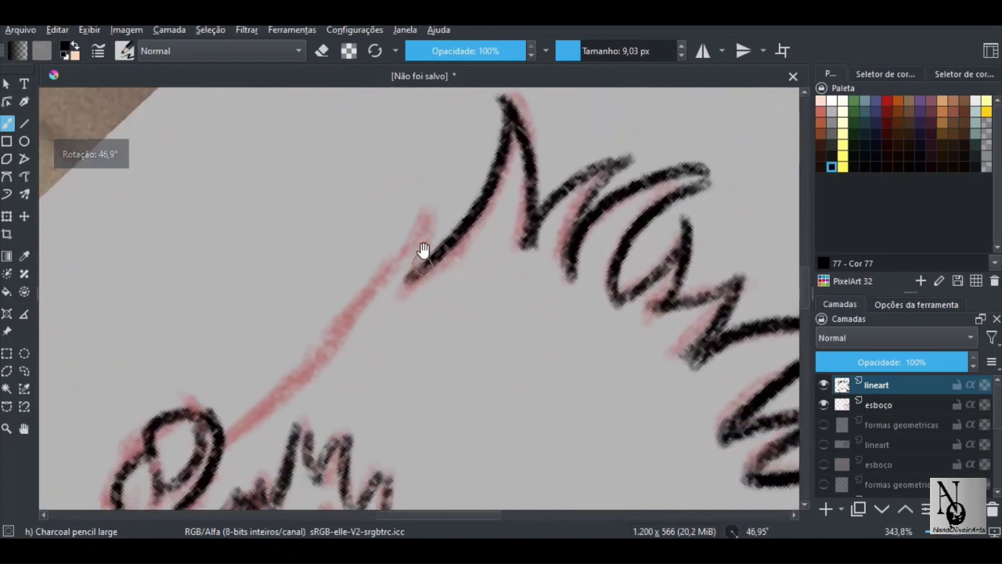
pyautogui.moveTo(427, 211)
pyautogui.mouseDown()
pyautogui.moveTo(402, 271)
pyautogui.moveTo(379, 234)
pyautogui.mouseUp()
pyautogui.moveTo(450, 160)
pyautogui.mouseDown()
pyautogui.moveTo(284, 347)
pyautogui.moveTo(239, 364)
pyautogui.mouseUp()
pyautogui.hotkey('ctrl', 'z')
pyautogui.moveTo(443, 162); pyautogui.dragTo(188, 394)
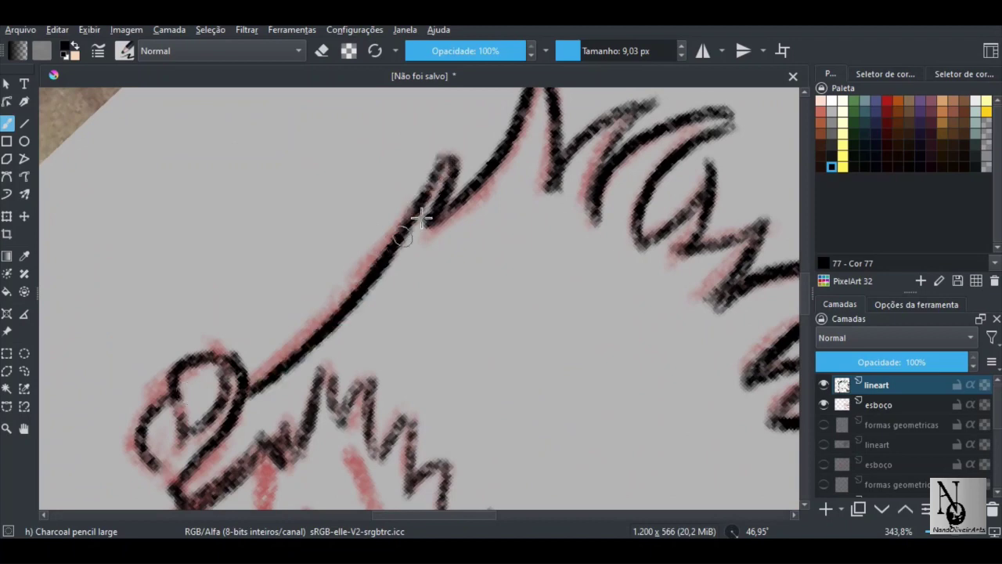
pyautogui.hotkey('ctrl', 'z')
pyautogui.moveTo(443, 162); pyautogui.dragTo(231, 384)
pyautogui.moveTo(406, 219)
pyautogui.mouseDown()
pyautogui.moveTo(233, 208)
pyautogui.moveTo(217, 283)
pyautogui.mouseUp()
# Draw a light jagged inner contour beneath the top spikes and down both sides, following the dark area in the reference
pyautogui.moveTo(319, 268)
pyautogui.mouseDown()
pyautogui.moveTo(344, 264)
pyautogui.moveTo(300, 243)
pyautogui.moveTo(343, 277)
pyautogui.moveTo(316, 415)
pyautogui.moveTo(293, 210)
pyautogui.mouseUp()
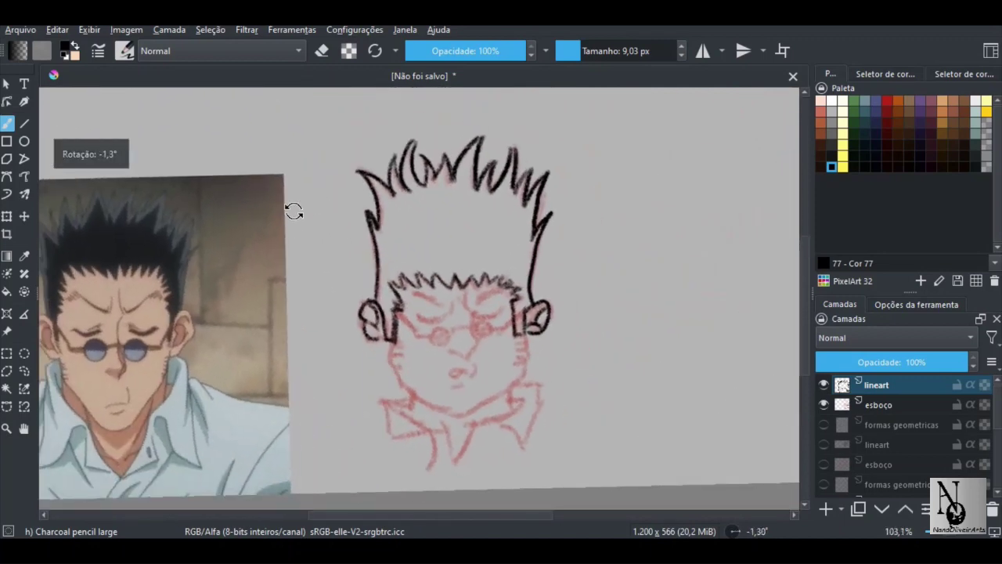
pyautogui.moveTo(155, 254); pyautogui.dragTo(277, 240)
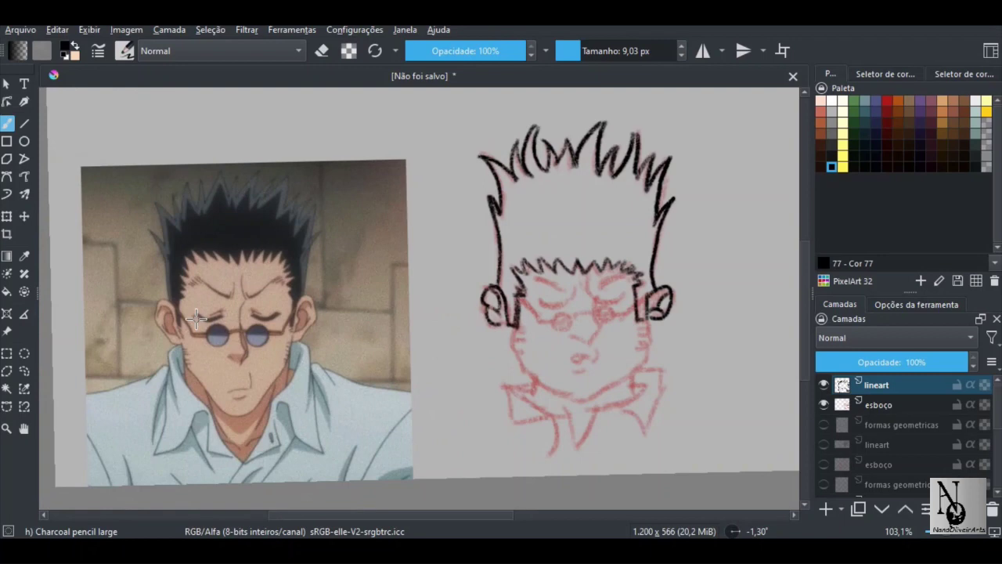
pyautogui.moveTo(440, 324); pyautogui.dragTo(362, 306)
pyautogui.moveTo(500, 249); pyautogui.dragTo(540, 93)
pyautogui.moveTo(526, 275)
pyautogui.mouseDown()
pyautogui.moveTo(503, 228)
pyautogui.moveTo(409, 224)
pyautogui.moveTo(414, 273)
pyautogui.moveTo(313, 273)
pyautogui.moveTo(294, 294)
pyautogui.moveTo(232, 266)
pyautogui.moveTo(274, 329)
pyautogui.mouseUp()
pyautogui.moveTo(289, 268); pyautogui.dragTo(286, 335)
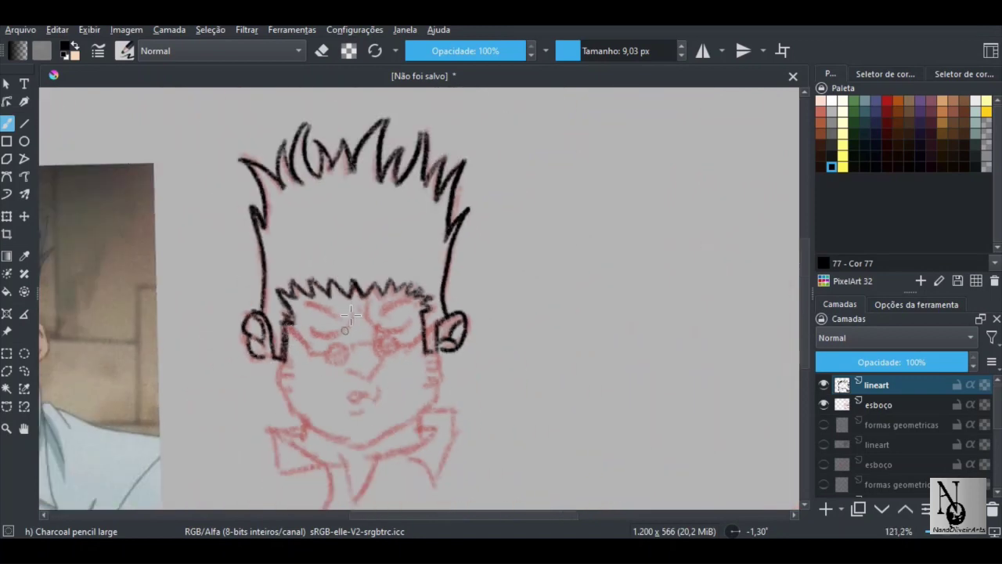
pyautogui.moveTo(274, 357); pyautogui.dragTo(503, 268)
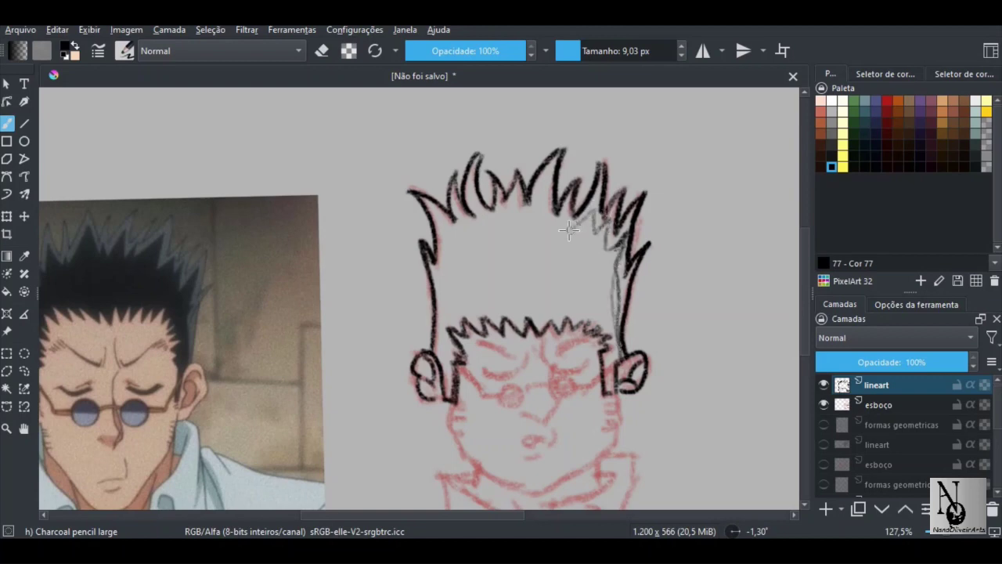
pyautogui.moveTo(545, 202)
pyautogui.mouseDown()
pyautogui.moveTo(584, 216)
pyautogui.moveTo(564, 234)
pyautogui.mouseUp()
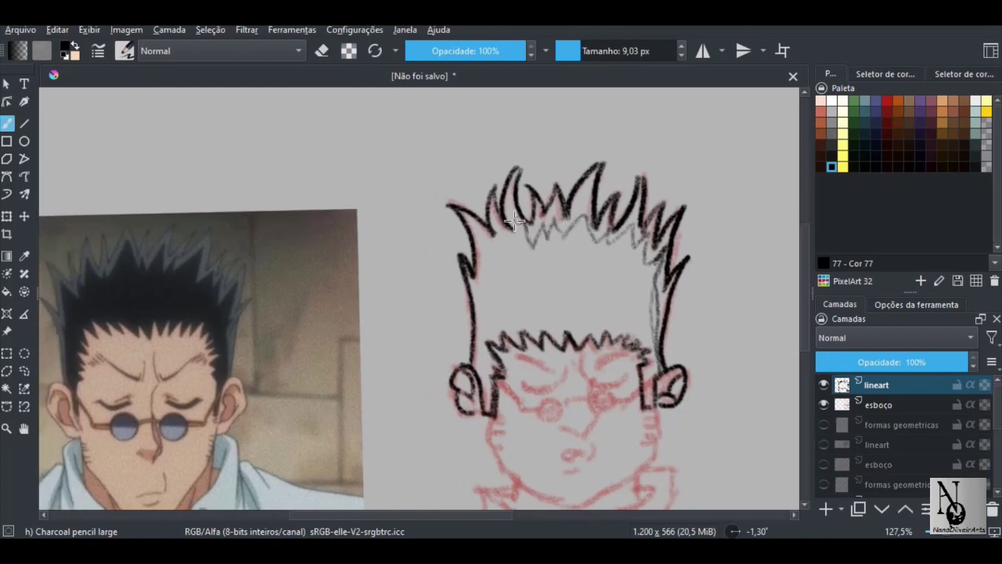
pyautogui.moveTo(492, 261); pyautogui.dragTo(503, 244)
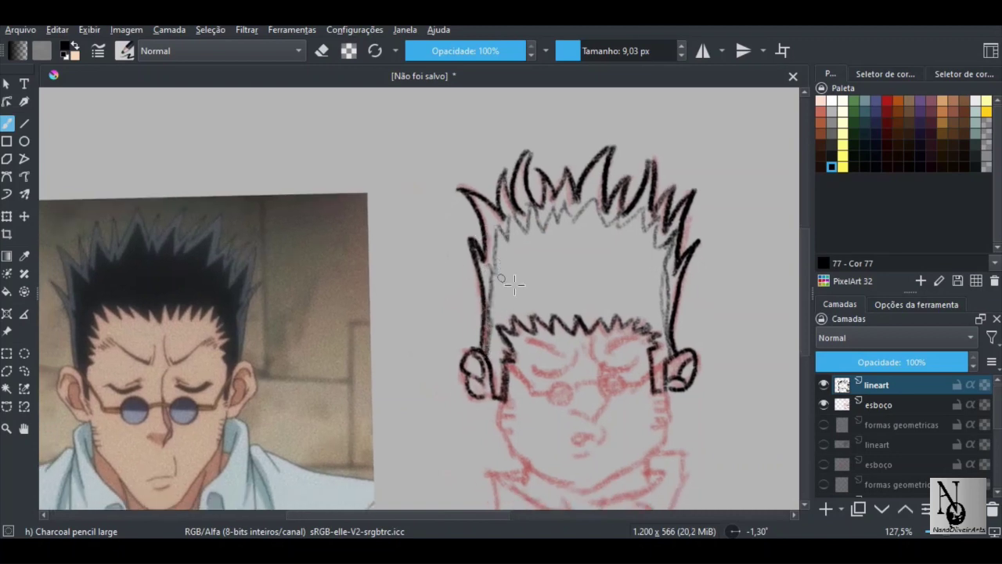
pyautogui.moveTo(514, 284)
pyautogui.mouseDown()
pyautogui.moveTo(491, 283)
pyautogui.moveTo(622, 296)
pyautogui.moveTo(638, 315)
pyautogui.moveTo(638, 354)
pyautogui.moveTo(635, 313)
pyautogui.moveTo(604, 293)
pyautogui.moveTo(631, 270)
pyautogui.moveTo(636, 228)
pyautogui.moveTo(637, 268)
pyautogui.moveTo(618, 292)
pyautogui.moveTo(479, 302)
pyautogui.moveTo(476, 374)
pyautogui.moveTo(473, 313)
pyautogui.moveTo(517, 275)
pyautogui.moveTo(548, 278)
pyautogui.moveTo(482, 278)
pyautogui.moveTo(481, 223)
pyautogui.moveTo(478, 246)
pyautogui.mouseUp()
pyautogui.moveTo(546, 227); pyautogui.dragTo(498, 260)
# Fill the hair inside the inner contour with black charcoal shading, including the sideburns, using a 35.53 px brush
pyautogui.moveTo(511, 295)
pyautogui.keyDown('shift'); pyautogui.mouseDown()
pyautogui.moveTo(552, 314)
pyautogui.moveTo(514, 329)
pyautogui.moveTo(450, 324)
pyautogui.moveTo(421, 382)
pyautogui.moveTo(423, 353)
pyautogui.moveTo(474, 322)
pyautogui.moveTo(575, 327)
pyautogui.moveTo(597, 374)
pyautogui.moveTo(584, 267)
pyautogui.moveTo(548, 301)
pyautogui.moveTo(501, 290)
pyautogui.moveTo(470, 298)
pyautogui.moveTo(542, 306)
pyautogui.mouseUp(); pyautogui.keyUp('shift')
pyautogui.moveTo(448, 292)
pyautogui.mouseDown()
pyautogui.moveTo(564, 266)
pyautogui.moveTo(570, 236)
pyautogui.moveTo(546, 267)
pyautogui.moveTo(520, 251)
pyautogui.moveTo(539, 244)
pyautogui.moveTo(538, 257)
pyautogui.moveTo(504, 274)
pyautogui.moveTo(456, 275)
pyautogui.moveTo(516, 295)
pyautogui.moveTo(456, 299)
pyautogui.moveTo(440, 287)
pyautogui.moveTo(468, 255)
pyautogui.moveTo(445, 264)
pyautogui.moveTo(447, 245)
pyautogui.moveTo(483, 262)
pyautogui.moveTo(523, 240)
pyautogui.moveTo(512, 246)
pyautogui.moveTo(505, 209)
pyautogui.moveTo(504, 246)
pyautogui.moveTo(522, 236)
pyautogui.moveTo(520, 225)
pyautogui.moveTo(486, 246)
pyautogui.moveTo(487, 236)
pyautogui.moveTo(490, 245)
pyautogui.moveTo(469, 259)
pyautogui.moveTo(465, 243)
pyautogui.moveTo(443, 294)
pyautogui.moveTo(450, 320)
pyautogui.moveTo(517, 281)
pyautogui.moveTo(523, 245)
pyautogui.moveTo(530, 306)
pyautogui.moveTo(541, 290)
pyautogui.moveTo(523, 303)
pyautogui.moveTo(546, 311)
pyautogui.moveTo(502, 317)
pyautogui.moveTo(514, 318)
pyautogui.moveTo(502, 333)
pyautogui.moveTo(455, 320)
pyautogui.moveTo(429, 334)
pyautogui.moveTo(428, 307)
pyautogui.moveTo(474, 270)
pyautogui.moveTo(506, 273)
pyautogui.moveTo(518, 304)
pyautogui.moveTo(565, 243)
pyautogui.moveTo(518, 266)
pyautogui.moveTo(567, 297)
pyautogui.moveTo(555, 332)
pyautogui.mouseUp()
pyautogui.moveTo(458, 292); pyautogui.dragTo(436, 230)
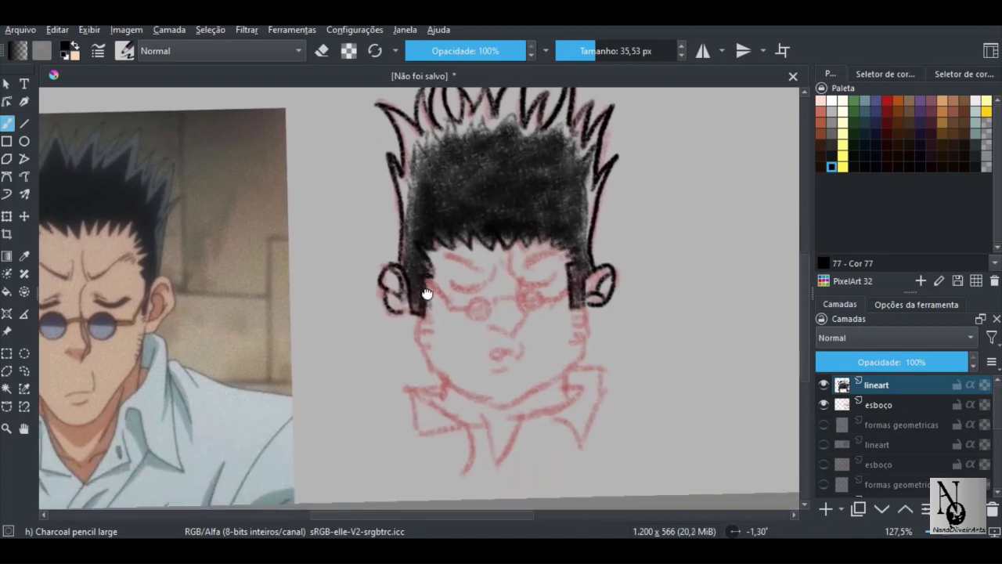
pyautogui.moveTo(482, 170)
pyautogui.mouseDown()
pyautogui.moveTo(463, 259)
pyautogui.moveTo(514, 211)
pyautogui.moveTo(392, 249)
pyautogui.mouseUp()
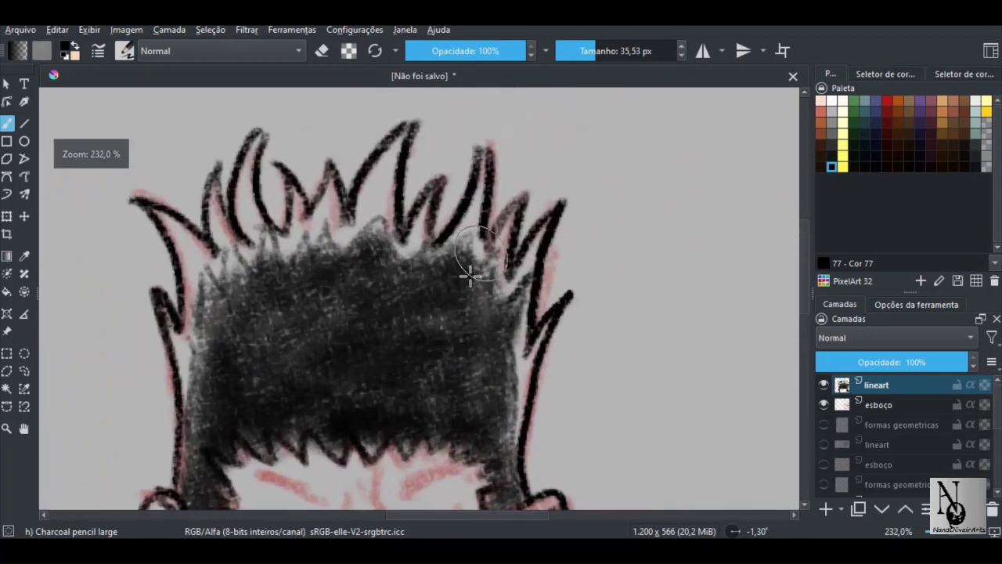
# Darken the jagged upper edge and left side of the black hair area with a 13.60 px brush
pyautogui.moveTo(484, 285); pyautogui.dragTo(459, 292)
pyautogui.press(']')
pyautogui.moveTo(509, 311)
pyautogui.mouseDown()
pyautogui.moveTo(501, 337)
pyautogui.moveTo(521, 292)
pyautogui.moveTo(491, 272)
pyautogui.moveTo(476, 286)
pyautogui.moveTo(468, 244)
pyautogui.moveTo(419, 271)
pyautogui.moveTo(419, 251)
pyautogui.moveTo(369, 249)
pyautogui.moveTo(372, 238)
pyautogui.moveTo(360, 244)
pyautogui.moveTo(354, 230)
pyautogui.moveTo(331, 255)
pyautogui.moveTo(291, 244)
pyautogui.mouseUp()
pyautogui.moveTo(301, 265); pyautogui.dragTo(342, 263)
pyautogui.moveTo(335, 249)
pyautogui.mouseDown()
pyautogui.moveTo(291, 247)
pyautogui.moveTo(292, 296)
pyautogui.moveTo(286, 311)
pyautogui.moveTo(270, 311)
pyautogui.moveTo(269, 299)
pyautogui.moveTo(273, 325)
pyautogui.mouseUp()
pyautogui.moveTo(275, 324)
pyautogui.mouseDown()
pyautogui.moveTo(297, 250)
pyautogui.moveTo(278, 255)
pyautogui.moveTo(293, 278)
pyautogui.moveTo(280, 310)
pyautogui.moveTo(278, 421)
pyautogui.moveTo(302, 398)
pyautogui.mouseUp()
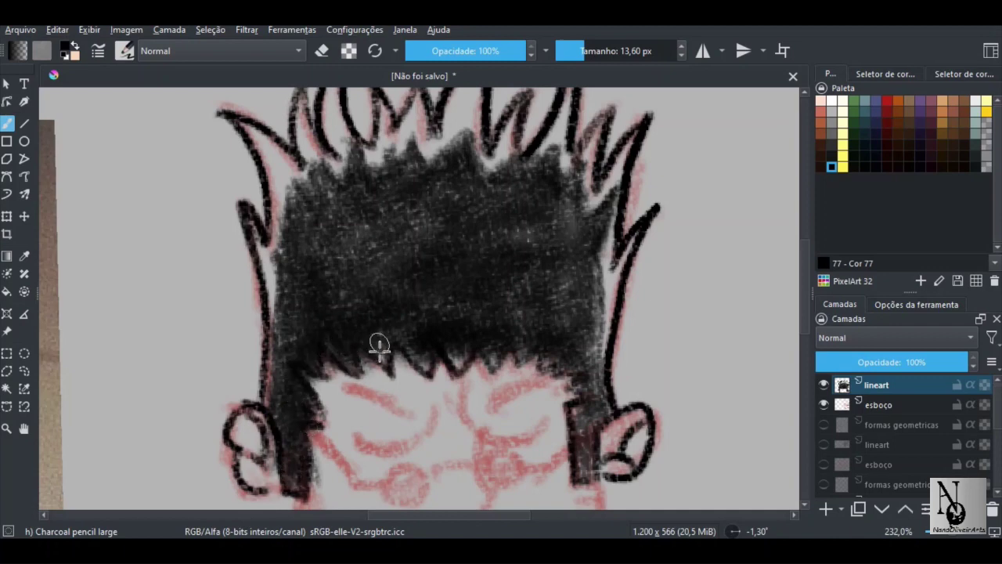
# Deepen the black shading along the fringe, the right sideburn and beneath the top spikes
pyautogui.moveTo(379, 344)
pyautogui.mouseDown()
pyautogui.moveTo(413, 348)
pyautogui.moveTo(428, 367)
pyautogui.moveTo(449, 342)
pyautogui.moveTo(479, 361)
pyautogui.moveTo(515, 345)
pyautogui.moveTo(545, 361)
pyautogui.moveTo(565, 356)
pyautogui.moveTo(576, 382)
pyautogui.moveTo(596, 395)
pyautogui.moveTo(581, 425)
pyautogui.mouseUp()
pyautogui.moveTo(580, 425)
pyautogui.mouseDown()
pyautogui.moveTo(553, 390)
pyautogui.moveTo(552, 422)
pyautogui.moveTo(570, 354)
pyautogui.moveTo(562, 302)
pyautogui.moveTo(571, 217)
pyautogui.moveTo(546, 320)
pyautogui.moveTo(562, 244)
pyautogui.moveTo(538, 237)
pyautogui.moveTo(521, 282)
pyautogui.mouseUp()
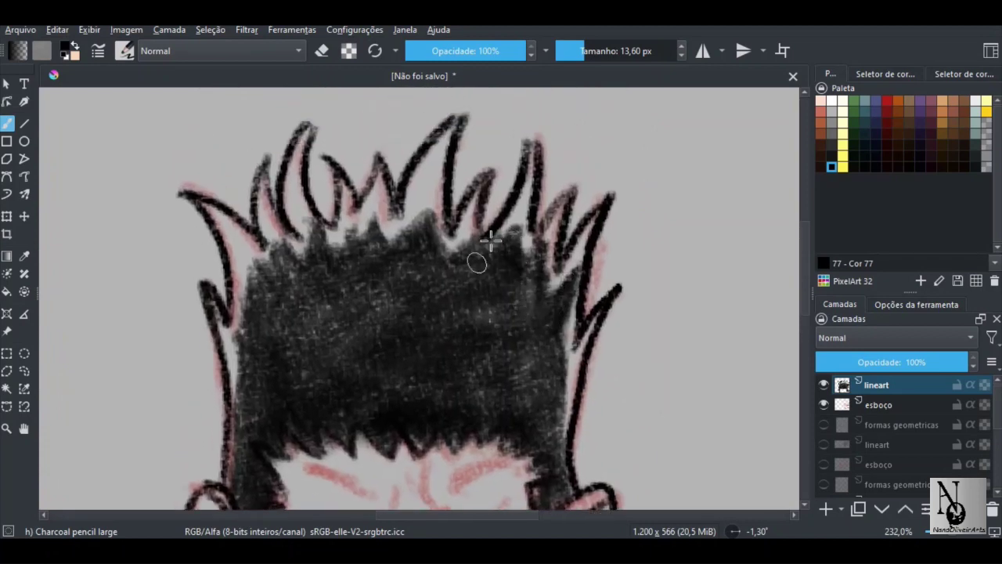
pyautogui.moveTo(410, 249); pyautogui.dragTo(363, 218)
pyautogui.moveTo(344, 263); pyautogui.dragTo(415, 368)
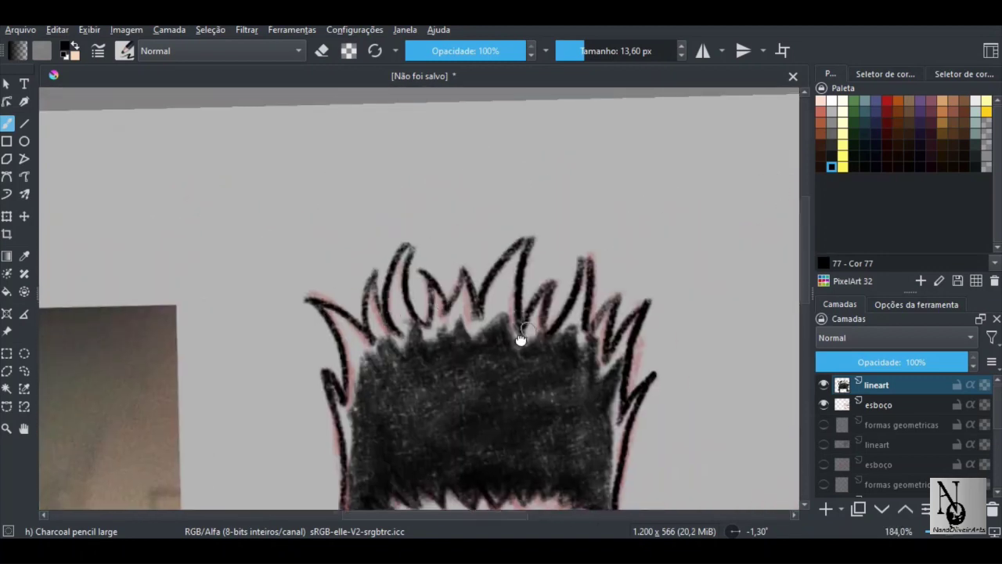
# Extend the black shading upward into the top spikes and along the upper-left edge of the hair with a 15.51 px brush
pyautogui.moveTo(501, 336)
pyautogui.mouseDown()
pyautogui.moveTo(513, 282)
pyautogui.moveTo(507, 321)
pyautogui.moveTo(488, 336)
pyautogui.moveTo(485, 312)
pyautogui.moveTo(473, 334)
pyautogui.mouseUp()
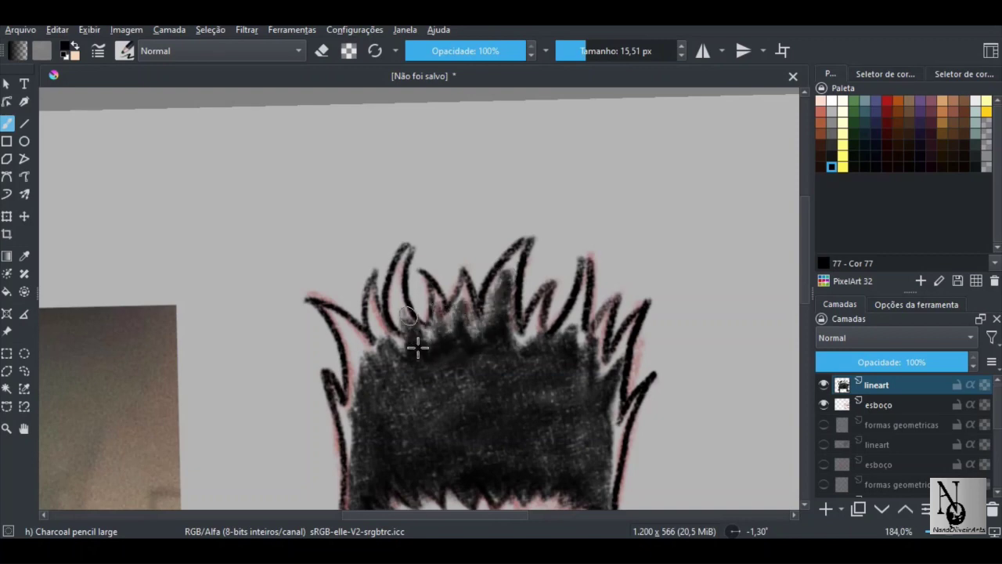
pyautogui.moveTo(417, 347)
pyautogui.mouseDown()
pyautogui.moveTo(416, 373)
pyautogui.moveTo(385, 333)
pyautogui.moveTo(365, 350)
pyautogui.moveTo(356, 383)
pyautogui.mouseUp()
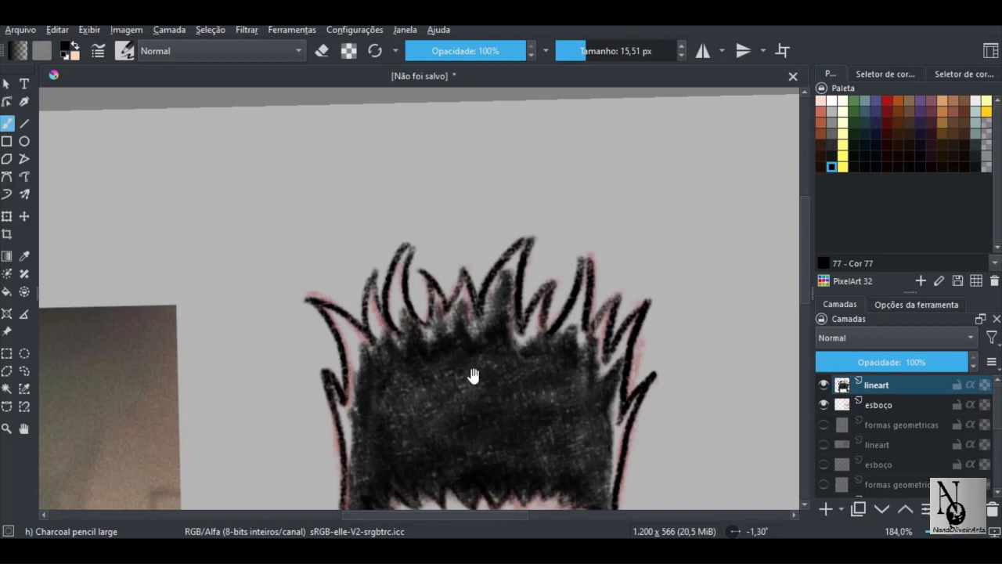
pyautogui.moveTo(473, 376)
pyautogui.mouseDown()
pyautogui.moveTo(454, 332)
pyautogui.moveTo(517, 366)
pyautogui.mouseUp()
pyautogui.moveTo(504, 423)
pyautogui.mouseDown()
pyautogui.moveTo(522, 307)
pyautogui.moveTo(472, 322)
pyautogui.mouseUp()
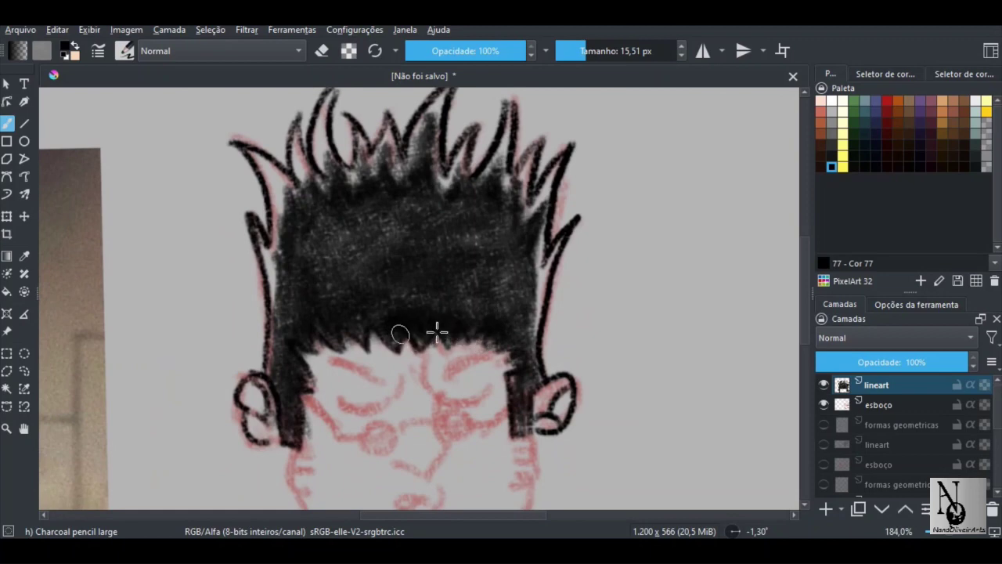
# Ink both slanted eyebrows and both closed eyes over the red sketch with a 14.91 px brush
pyautogui.moveTo(365, 377)
pyautogui.mouseDown()
pyautogui.moveTo(398, 295)
pyautogui.moveTo(457, 272)
pyautogui.moveTo(547, 270)
pyautogui.mouseUp()
pyautogui.moveTo(481, 297); pyautogui.dragTo(552, 268)
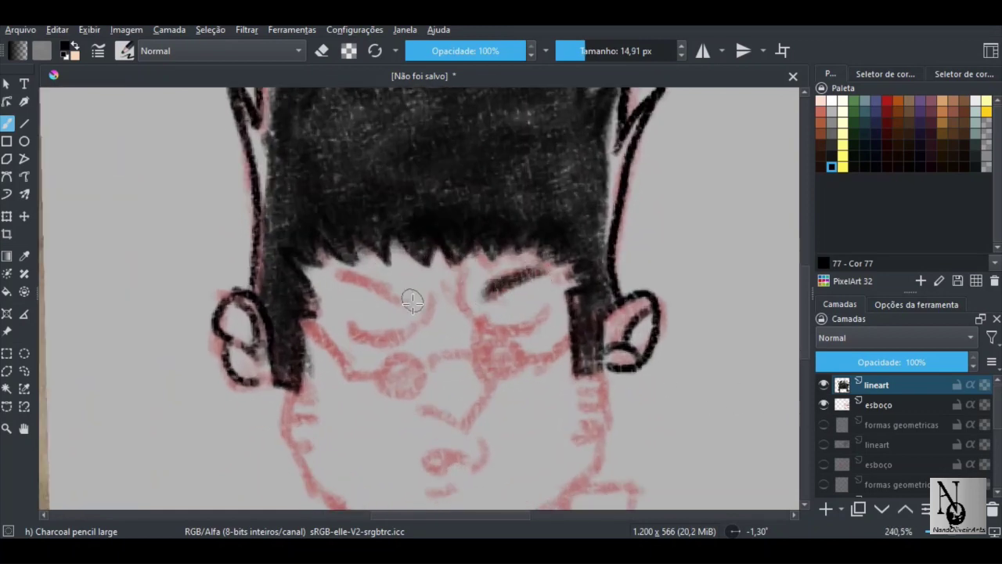
pyautogui.moveTo(407, 307); pyautogui.dragTo(335, 273)
pyautogui.moveTo(429, 302)
pyautogui.mouseDown()
pyautogui.moveTo(379, 327)
pyautogui.moveTo(403, 319)
pyautogui.moveTo(404, 339)
pyautogui.moveTo(348, 328)
pyautogui.mouseUp()
pyautogui.hotkey('ctrl', 'z')
pyautogui.moveTo(348, 328)
pyautogui.mouseDown()
pyautogui.moveTo(416, 330)
pyautogui.moveTo(374, 338)
pyautogui.mouseUp()
pyautogui.moveTo(539, 328); pyautogui.dragTo(483, 324)
pyautogui.moveTo(483, 324)
pyautogui.mouseDown()
pyautogui.moveTo(534, 328)
pyautogui.moveTo(486, 323)
pyautogui.moveTo(460, 283)
pyautogui.mouseUp()
pyautogui.moveTo(476, 340); pyautogui.dragTo(468, 306)
pyautogui.moveTo(421, 283); pyautogui.dragTo(425, 263)
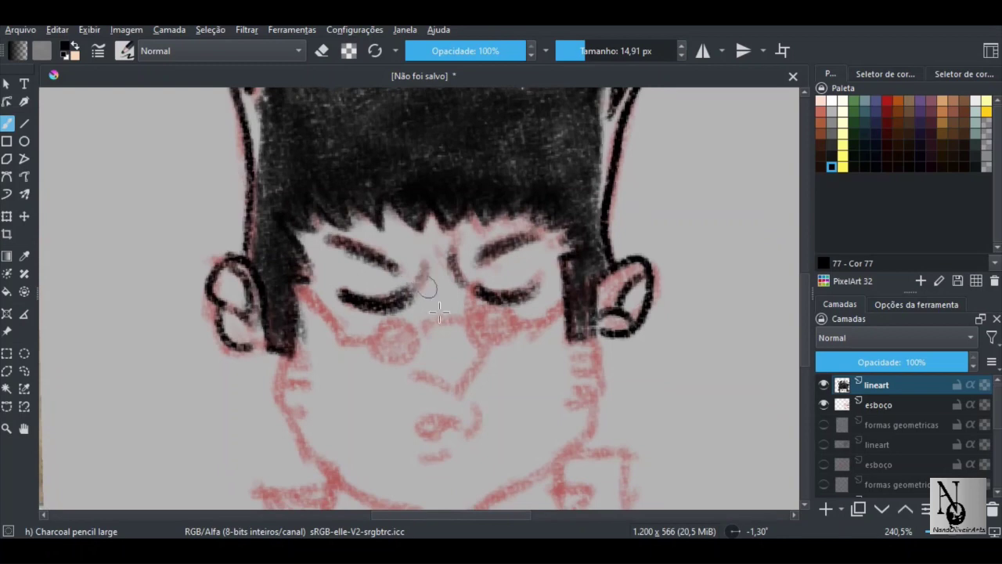
# Ink the nose, mouth and round glasses, including the bridge, the side arms and light shading inside the lenses
pyautogui.moveTo(440, 312)
pyautogui.mouseDown()
pyautogui.moveTo(463, 314)
pyautogui.moveTo(431, 317)
pyautogui.moveTo(488, 348)
pyautogui.moveTo(459, 384)
pyautogui.moveTo(410, 362)
pyautogui.mouseUp()
pyautogui.moveTo(446, 415)
pyautogui.mouseDown()
pyautogui.moveTo(431, 376)
pyautogui.moveTo(417, 390)
pyautogui.moveTo(436, 373)
pyautogui.moveTo(454, 386)
pyautogui.moveTo(411, 409)
pyautogui.mouseUp()
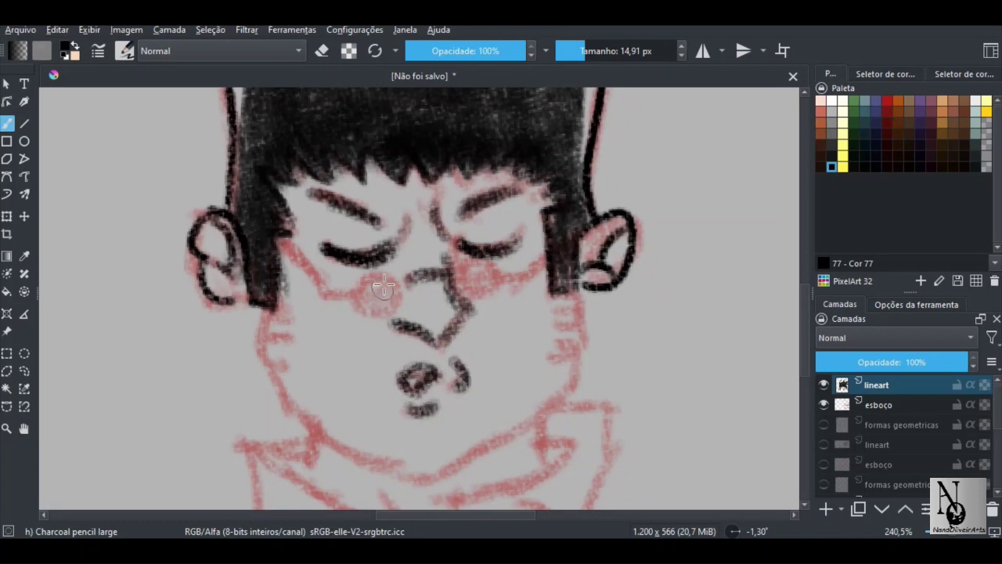
pyautogui.moveTo(383, 287)
pyautogui.mouseDown()
pyautogui.moveTo(355, 299)
pyautogui.moveTo(382, 315)
pyautogui.moveTo(396, 278)
pyautogui.moveTo(351, 291)
pyautogui.moveTo(409, 306)
pyautogui.mouseUp()
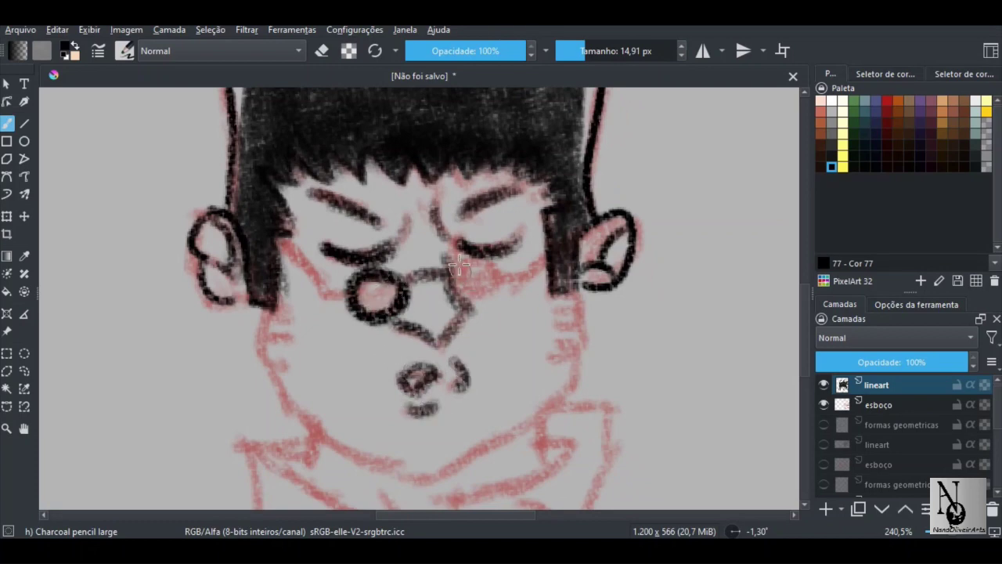
pyautogui.moveTo(459, 264)
pyautogui.mouseDown()
pyautogui.moveTo(501, 270)
pyautogui.moveTo(467, 284)
pyautogui.mouseUp()
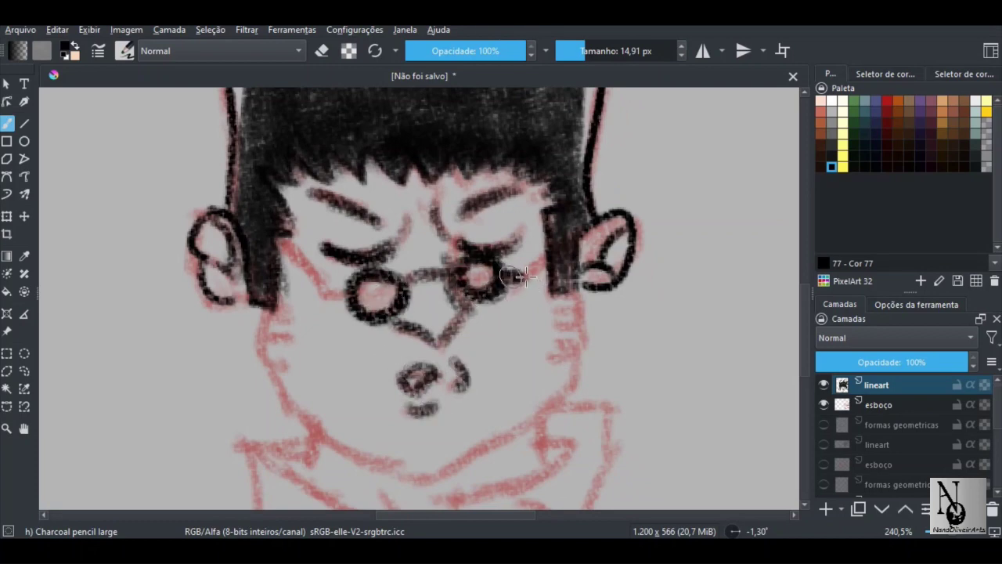
pyautogui.moveTo(549, 258)
pyautogui.mouseDown()
pyautogui.moveTo(554, 235)
pyautogui.moveTo(523, 280)
pyautogui.mouseUp()
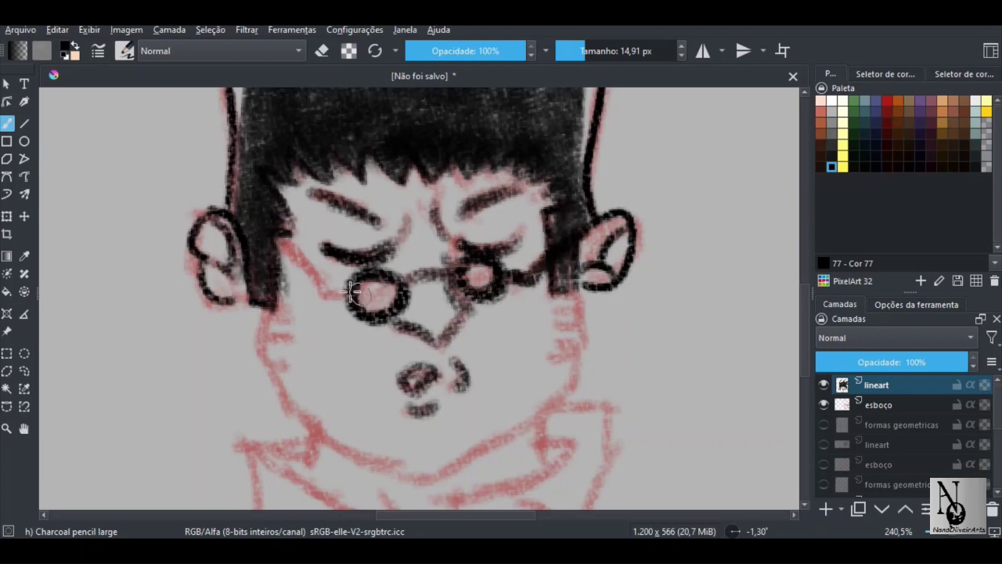
pyautogui.moveTo(301, 265)
pyautogui.mouseDown()
pyautogui.moveTo(276, 236)
pyautogui.moveTo(318, 283)
pyautogui.moveTo(356, 296)
pyautogui.mouseUp()
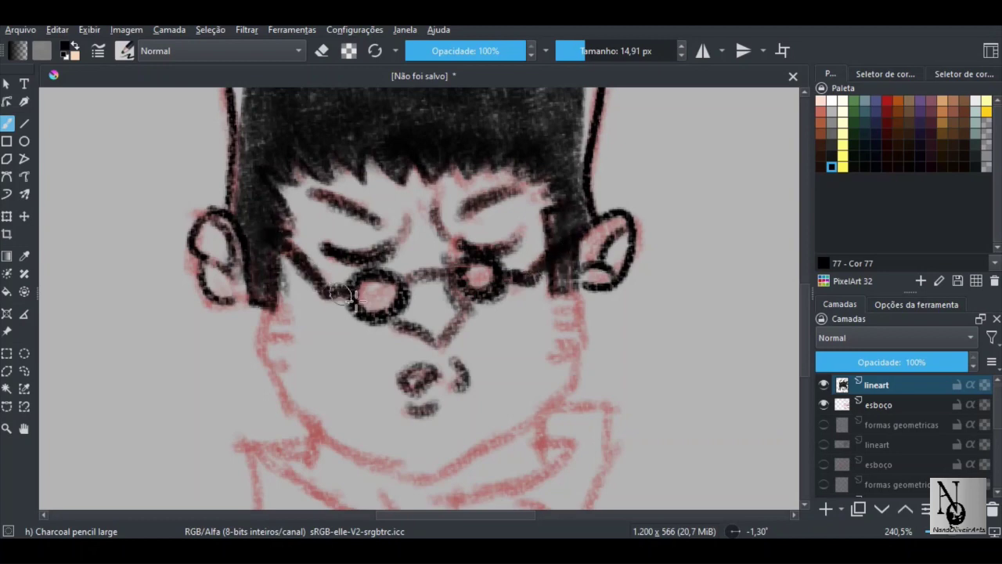
pyautogui.moveTo(440, 279); pyautogui.dragTo(378, 294)
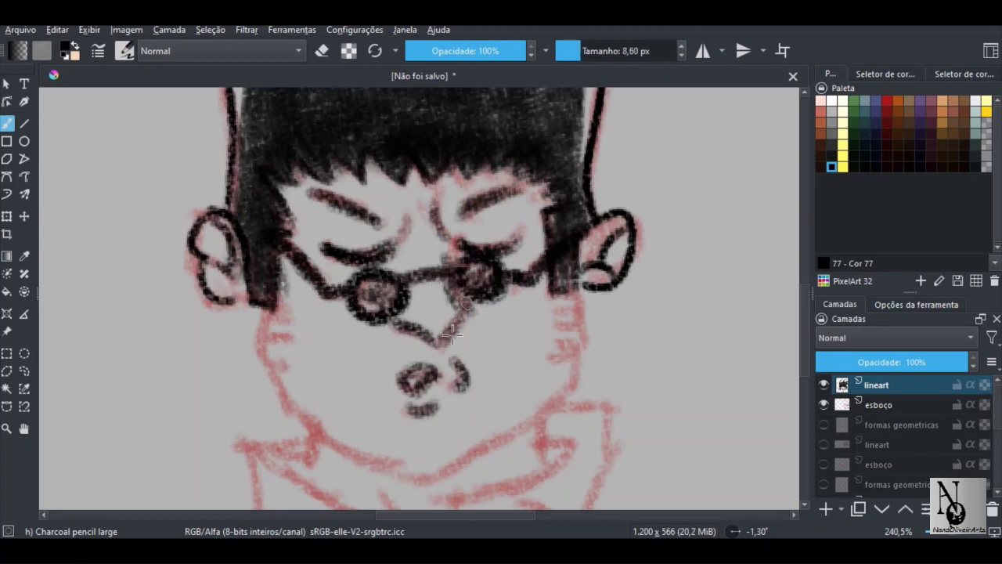
# Touch up the nose and draw a thick jaw outline from ear to ear with an 18.35 px brush
pyautogui.moveTo(453, 335); pyautogui.dragTo(440, 344)
pyautogui.moveTo(387, 380); pyautogui.dragTo(374, 302)
pyautogui.moveTo(256, 236)
pyautogui.mouseDown()
pyautogui.moveTo(255, 286)
pyautogui.moveTo(294, 357)
pyautogui.moveTo(346, 395)
pyautogui.moveTo(398, 414)
pyautogui.moveTo(449, 411)
pyautogui.moveTo(526, 361)
pyautogui.moveTo(574, 309)
pyautogui.moveTo(584, 219)
pyautogui.mouseUp()
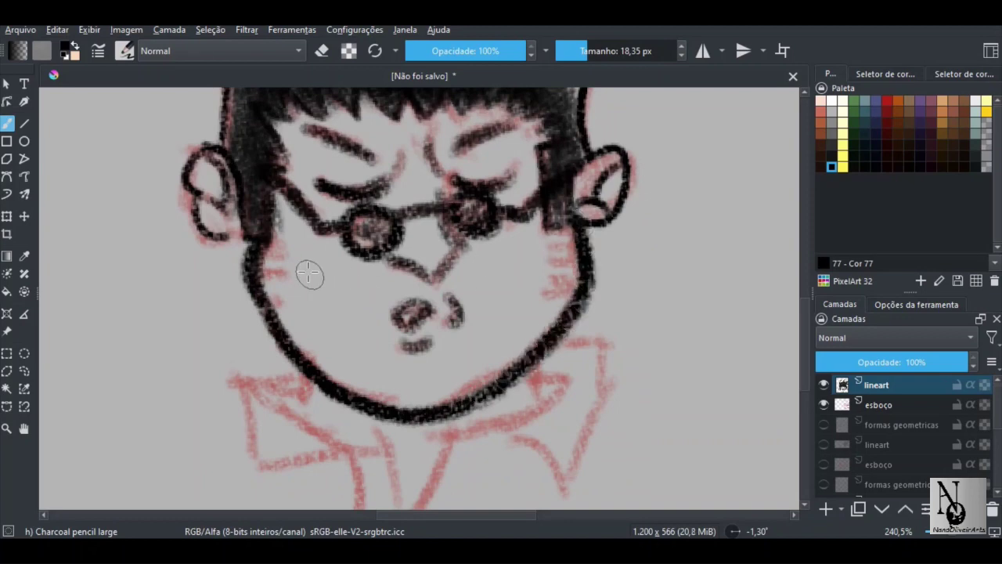
# Hatch short horizontal lines down both sides of the jaw with an 8.52 px brush
pyautogui.press('[')
pyautogui.press('[')
pyautogui.press('[')
pyautogui.moveTo(300, 290)
pyautogui.mouseDown()
pyautogui.moveTo(274, 304)
pyautogui.moveTo(298, 322)
pyautogui.mouseUp()
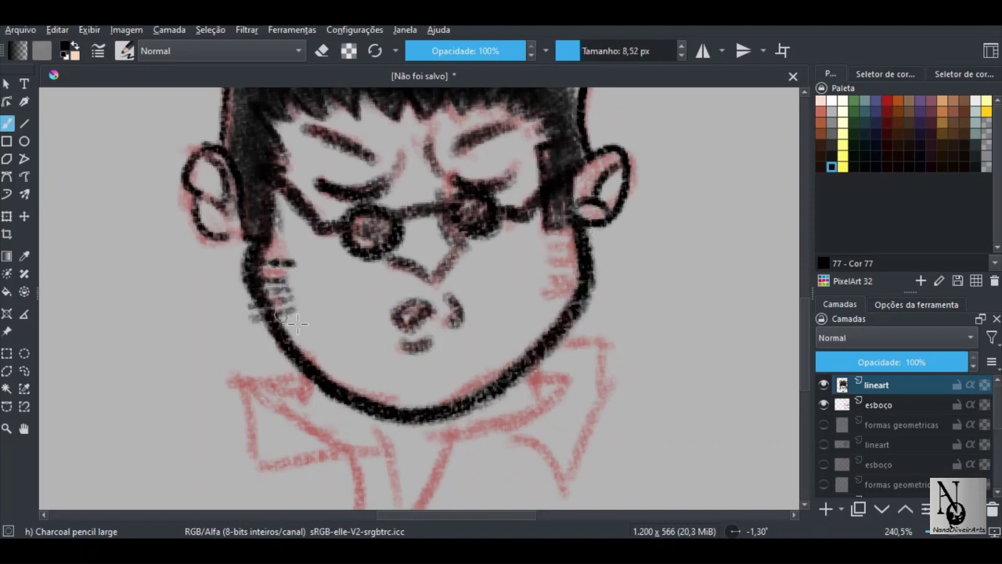
pyautogui.moveTo(598, 245); pyautogui.dragTo(573, 275)
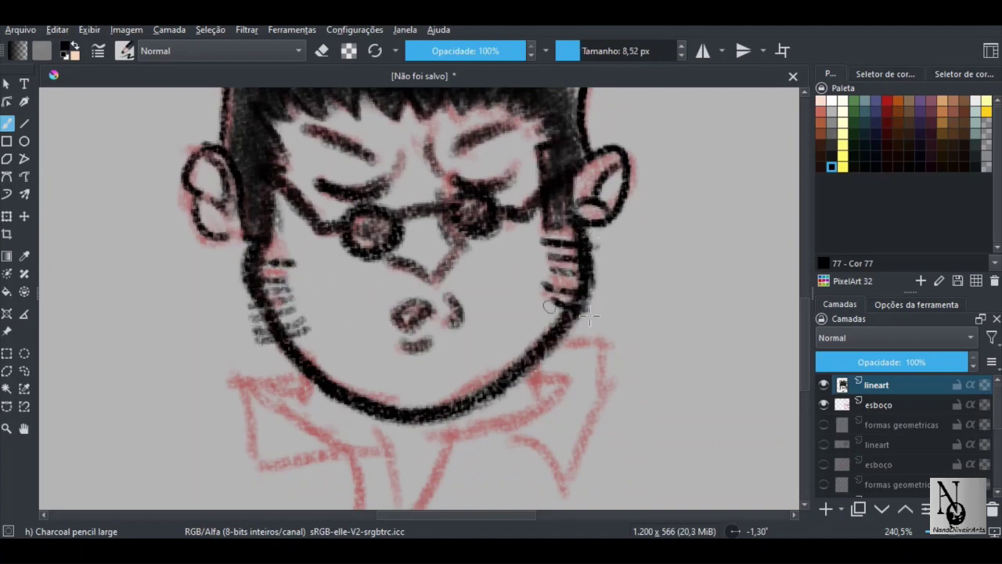
# Ink both shirt collar flaps and the neckline beneath the chin with a 12.20 px brush
pyautogui.moveTo(424, 322); pyautogui.dragTo(439, 248)
pyautogui.moveTo(448, 362); pyautogui.dragTo(435, 320)
pyautogui.moveTo(510, 306)
pyautogui.mouseDown()
pyautogui.moveTo(439, 345)
pyautogui.moveTo(387, 434)
pyautogui.moveTo(364, 346)
pyautogui.moveTo(254, 310)
pyautogui.moveTo(303, 291)
pyautogui.moveTo(217, 293)
pyautogui.moveTo(324, 376)
pyautogui.mouseUp()
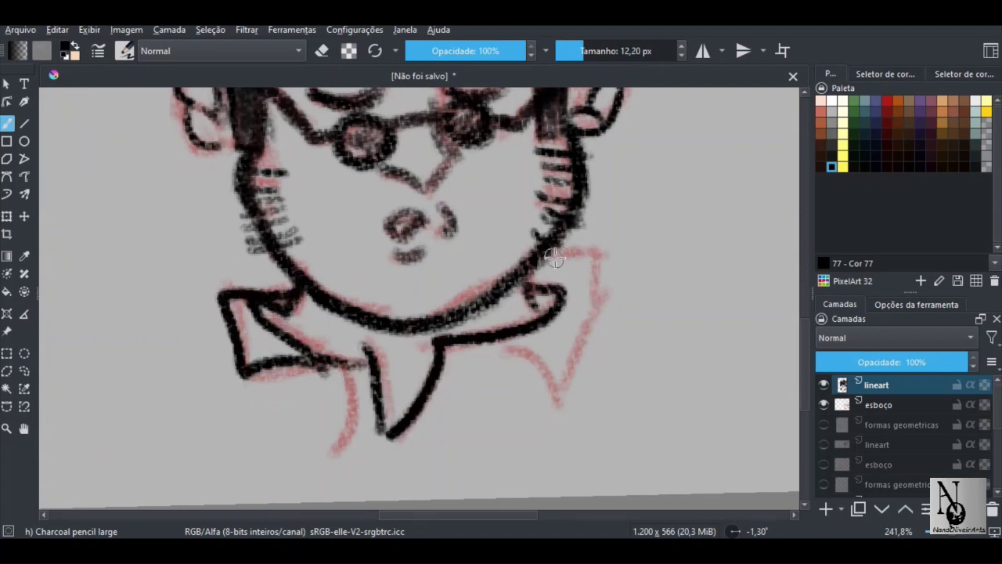
pyautogui.moveTo(554, 258)
pyautogui.mouseDown()
pyautogui.moveTo(560, 404)
pyautogui.moveTo(482, 356)
pyautogui.mouseUp()
pyautogui.scroll(-5, 313, 367)
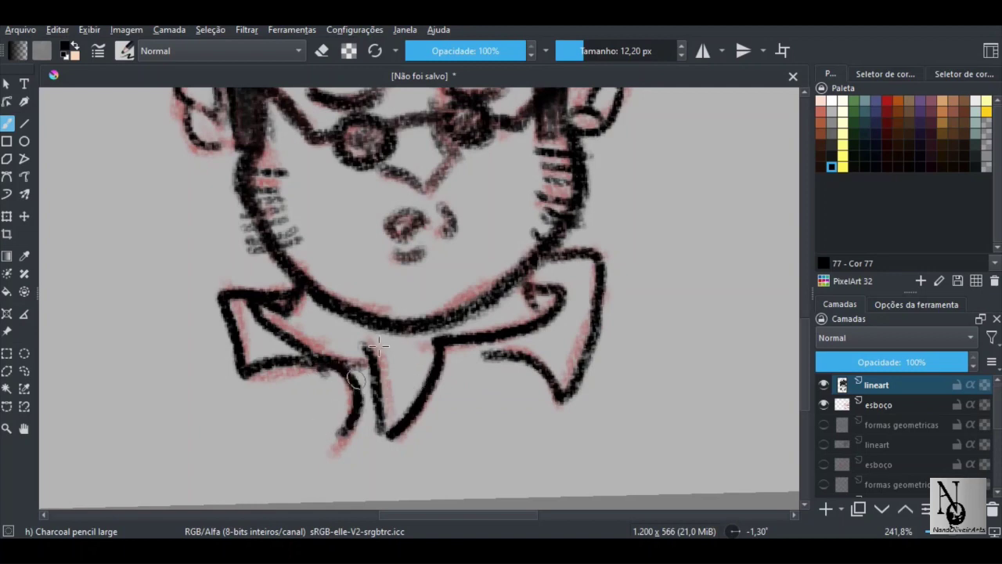
# Hide the esboço layer, then shade the face, ears, neck and collar in soft gray charcoal with a 29.23 px brush
pyautogui.moveTo(338, 283); pyautogui.dragTo(305, 309)
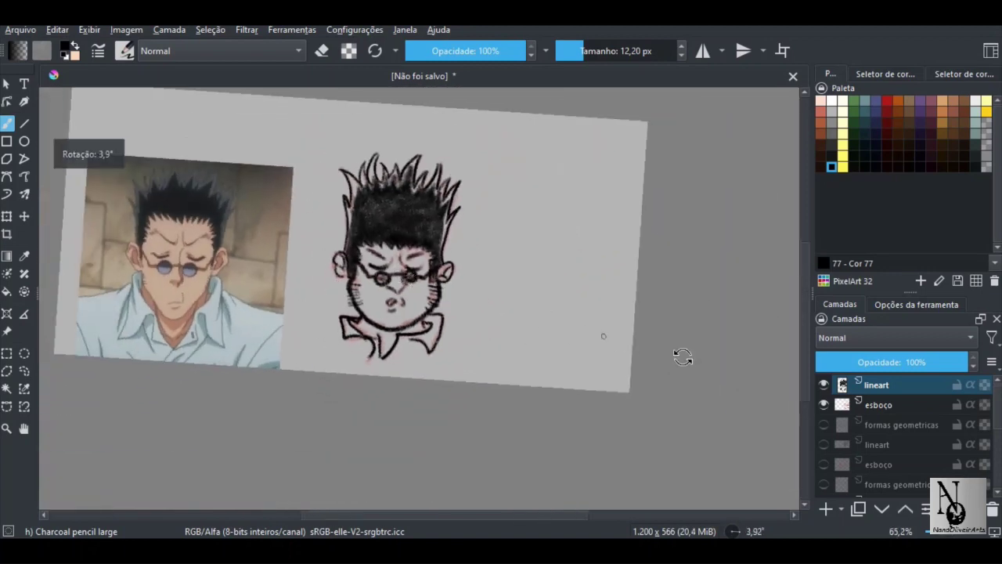
pyautogui.click(822, 404)
pyautogui.scroll(7, 407, 155)
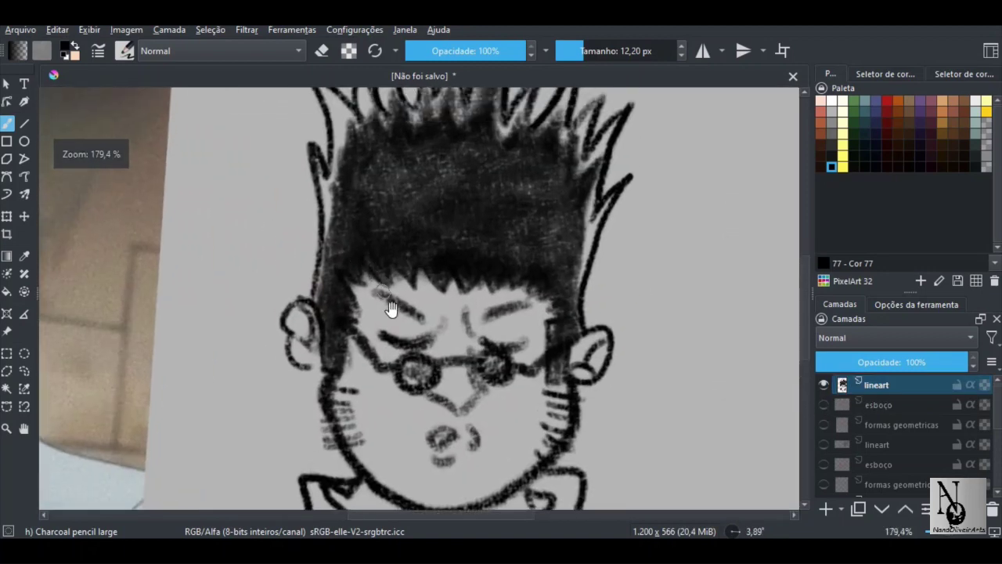
pyautogui.moveTo(412, 328)
pyautogui.mouseDown()
pyautogui.moveTo(379, 329)
pyautogui.moveTo(360, 297)
pyautogui.moveTo(368, 317)
pyautogui.moveTo(450, 344)
pyautogui.moveTo(474, 364)
pyautogui.moveTo(448, 390)
pyautogui.moveTo(393, 379)
pyautogui.moveTo(339, 353)
pyautogui.moveTo(334, 333)
pyautogui.mouseUp()
pyautogui.moveTo(549, 339)
pyautogui.mouseDown()
pyautogui.moveTo(501, 328)
pyautogui.moveTo(438, 292)
pyautogui.moveTo(419, 299)
pyautogui.moveTo(537, 290)
pyautogui.moveTo(399, 293)
pyautogui.moveTo(370, 317)
pyautogui.mouseUp()
pyautogui.moveTo(435, 388); pyautogui.dragTo(389, 260)
pyautogui.moveTo(396, 312)
pyautogui.mouseDown()
pyautogui.moveTo(376, 329)
pyautogui.moveTo(438, 344)
pyautogui.moveTo(329, 321)
pyautogui.moveTo(298, 266)
pyautogui.moveTo(446, 379)
pyautogui.moveTo(513, 313)
pyautogui.moveTo(462, 250)
pyautogui.moveTo(441, 270)
pyautogui.moveTo(344, 262)
pyautogui.moveTo(384, 274)
pyautogui.moveTo(294, 302)
pyautogui.moveTo(319, 357)
pyautogui.moveTo(439, 384)
pyautogui.moveTo(368, 415)
pyautogui.moveTo(368, 391)
pyautogui.moveTo(289, 362)
pyautogui.moveTo(415, 381)
pyautogui.moveTo(470, 376)
pyautogui.moveTo(374, 395)
pyautogui.moveTo(431, 392)
pyautogui.moveTo(516, 357)
pyautogui.moveTo(474, 391)
pyautogui.moveTo(433, 403)
pyautogui.moveTo(501, 438)
pyautogui.moveTo(508, 415)
pyautogui.moveTo(414, 434)
pyautogui.moveTo(274, 399)
pyautogui.moveTo(286, 385)
pyautogui.moveTo(391, 387)
pyautogui.mouseUp()
pyautogui.moveTo(494, 265); pyautogui.dragTo(472, 331)
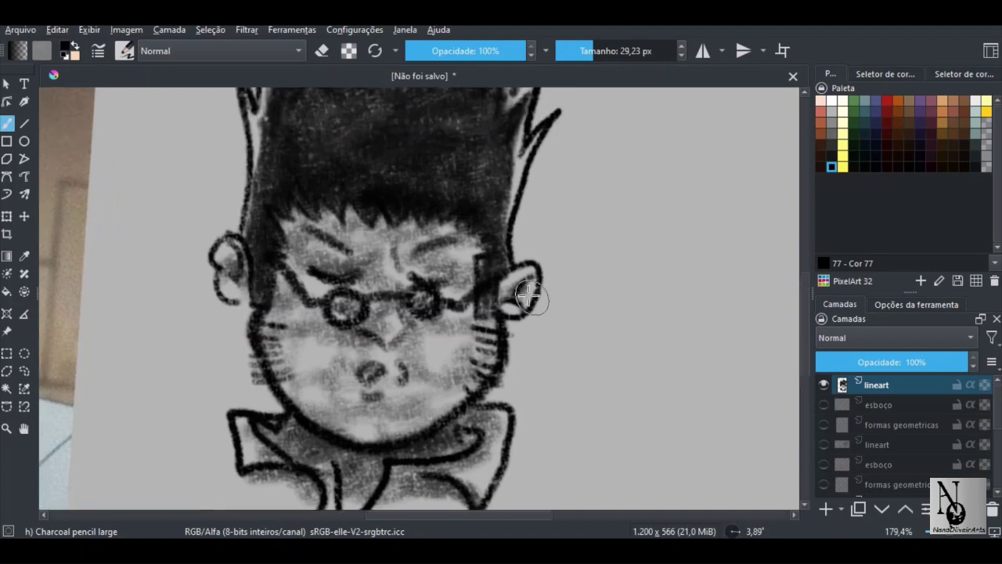
pyautogui.moveTo(366, 239); pyautogui.dragTo(400, 353)
pyautogui.moveTo(331, 259)
pyautogui.mouseDown()
pyautogui.moveTo(308, 307)
pyautogui.moveTo(313, 243)
pyautogui.moveTo(285, 317)
pyautogui.moveTo(323, 239)
pyautogui.moveTo(345, 252)
pyautogui.moveTo(352, 205)
pyautogui.moveTo(411, 256)
pyautogui.moveTo(438, 227)
pyautogui.moveTo(483, 239)
pyautogui.moveTo(492, 286)
pyautogui.moveTo(526, 262)
pyautogui.moveTo(534, 299)
pyautogui.moveTo(524, 364)
pyautogui.mouseUp()
pyautogui.moveTo(451, 306); pyautogui.dragTo(361, 309)
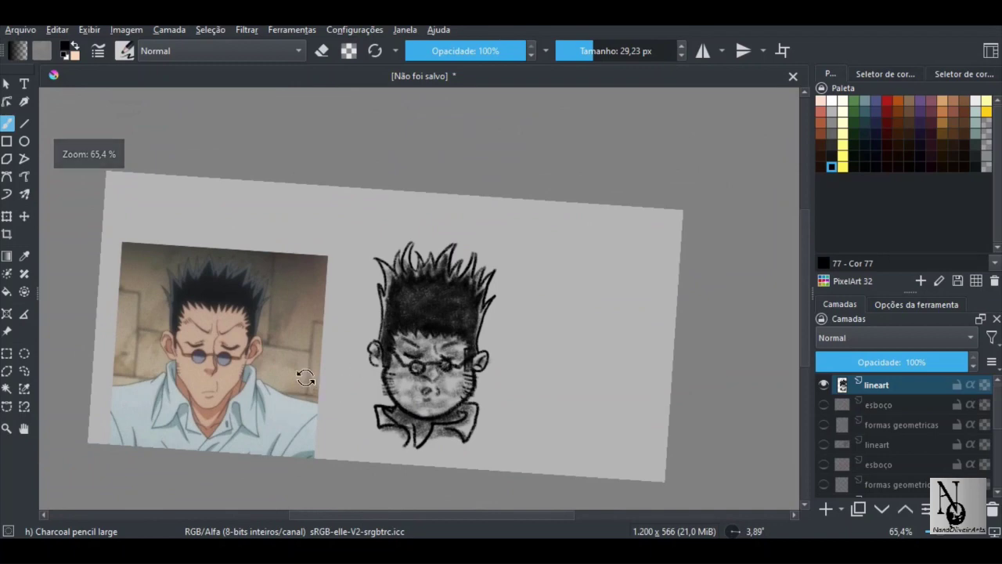
pyautogui.moveTo(299, 373); pyautogui.dragTo(292, 391)
pyautogui.moveTo(355, 402); pyautogui.dragTo(332, 374)
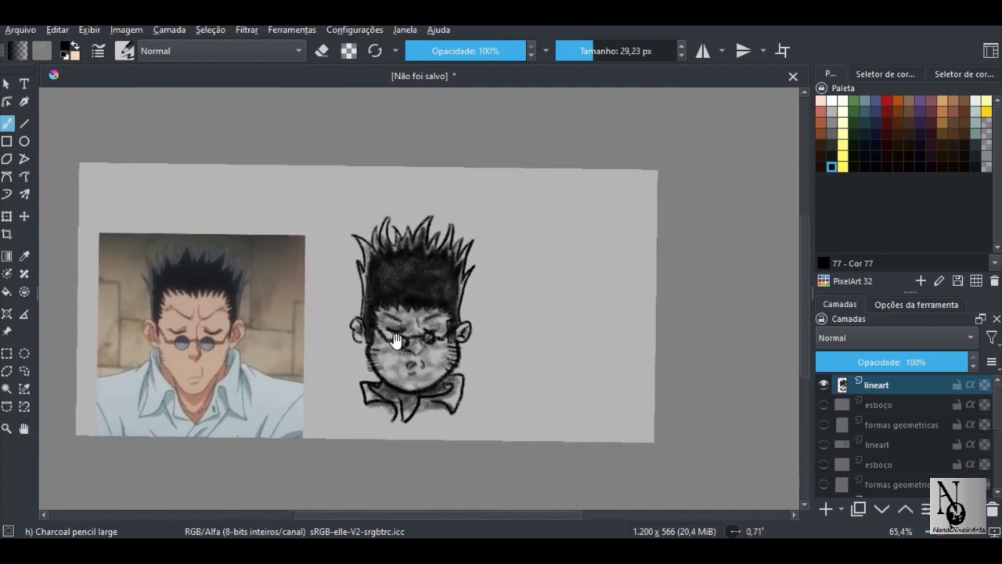
pyautogui.moveTo(411, 335); pyautogui.dragTo(409, 373)
pyautogui.moveTo(417, 415)
pyautogui.mouseDown()
pyautogui.moveTo(427, 339)
pyautogui.moveTo(470, 272)
pyautogui.moveTo(391, 284)
pyautogui.moveTo(392, 313)
pyautogui.moveTo(368, 331)
pyautogui.moveTo(344, 304)
pyautogui.moveTo(358, 324)
pyautogui.mouseUp()
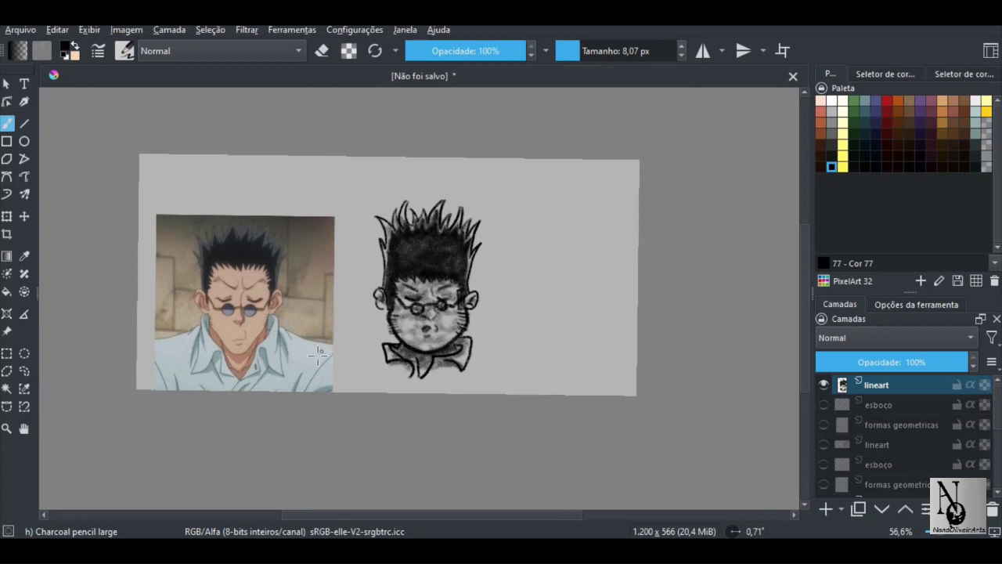
pyautogui.moveTo(429, 281); pyautogui.dragTo(458, 240)
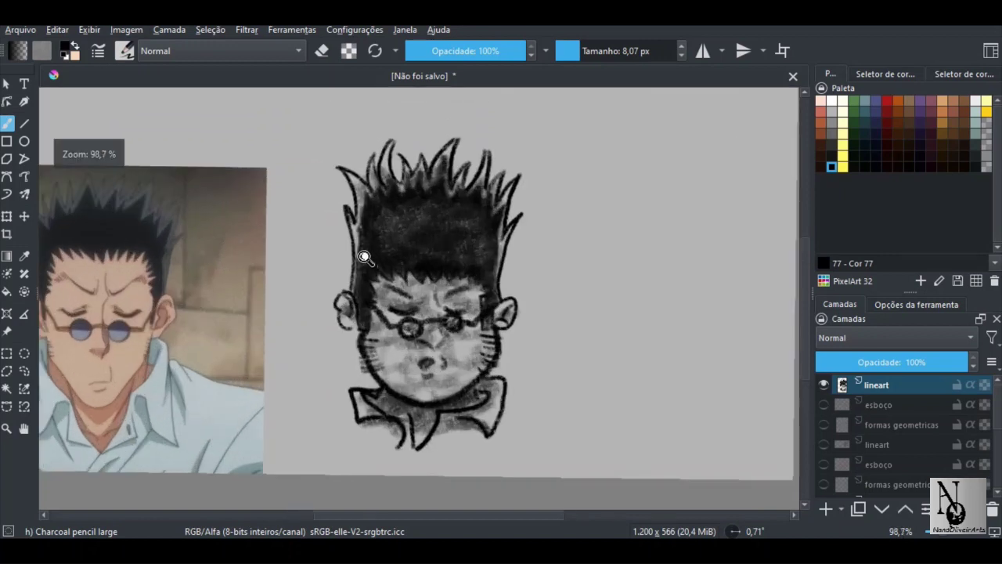
pyautogui.moveTo(365, 257); pyautogui.dragTo(430, 305)
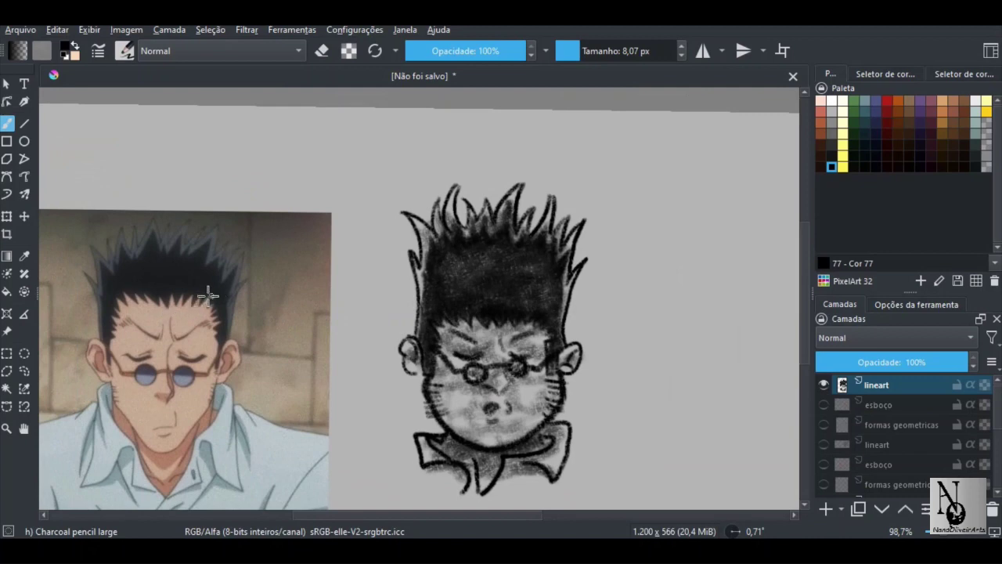
pyautogui.moveTo(274, 290); pyautogui.dragTo(266, 290)
# Add a new layer and mark the front, side and top blocks of the hair in red, Cor 45
pyautogui.click(886, 105)
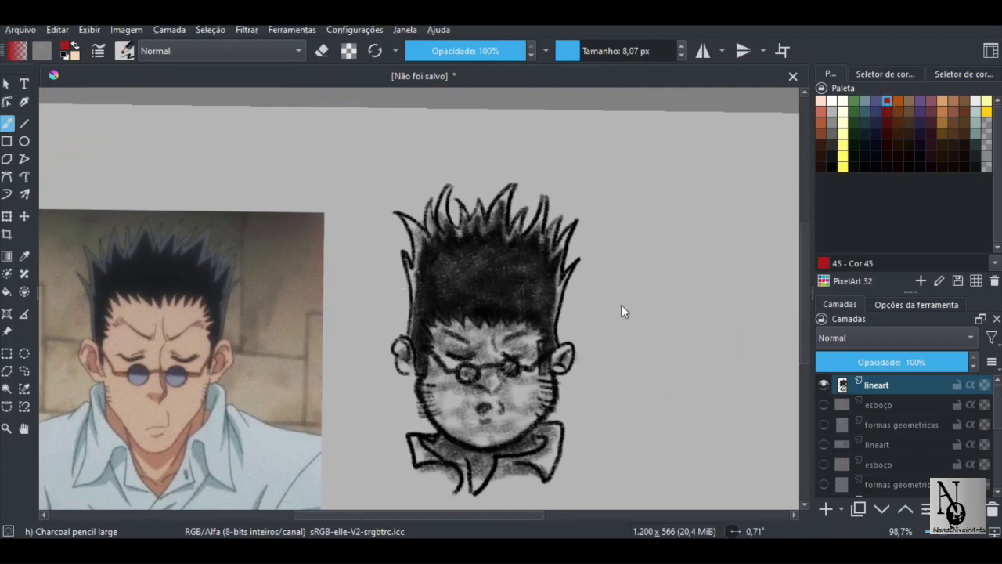
pyautogui.moveTo(621, 304); pyautogui.dragTo(593, 284)
pyautogui.click(826, 509)
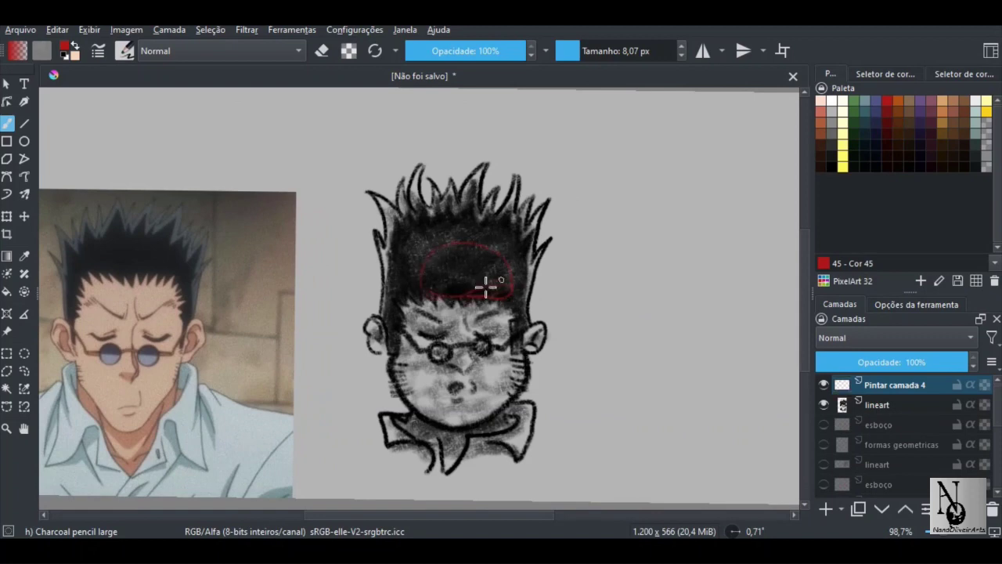
pyautogui.hotkey('ctrl', 'z')
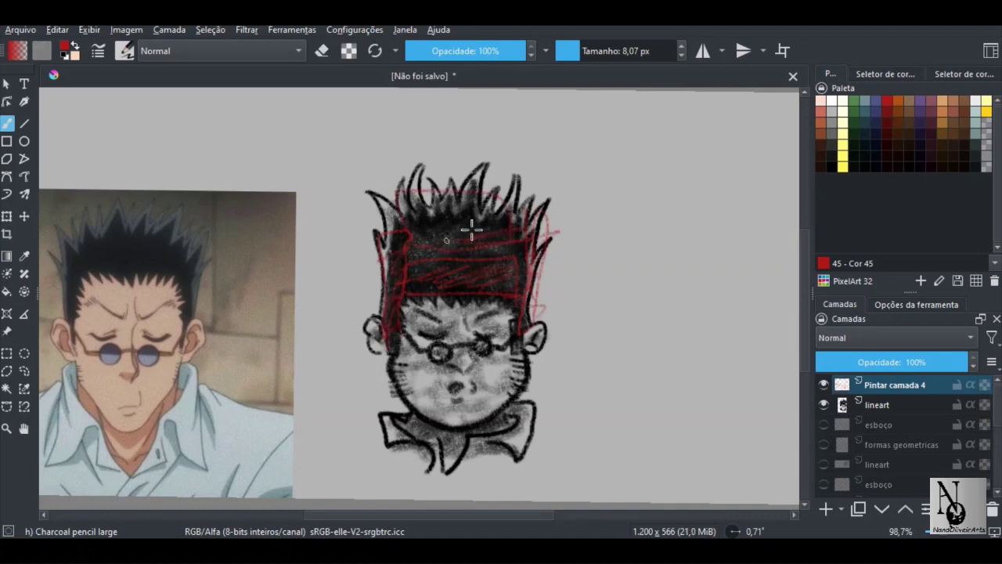
# Undo the red block marks over the hair and delete their layer
pyautogui.moveTo(411, 251); pyautogui.dragTo(337, 334)
pyautogui.hotkey('ctrl', 'z')
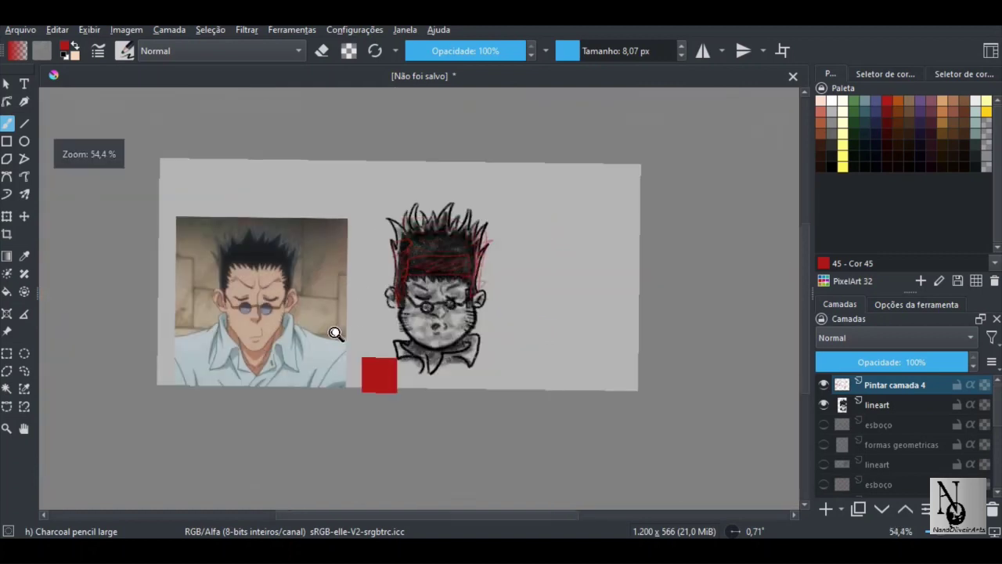
pyautogui.hotkey('ctrl', 'z')
pyautogui.hotkey('ctrl', 'z')
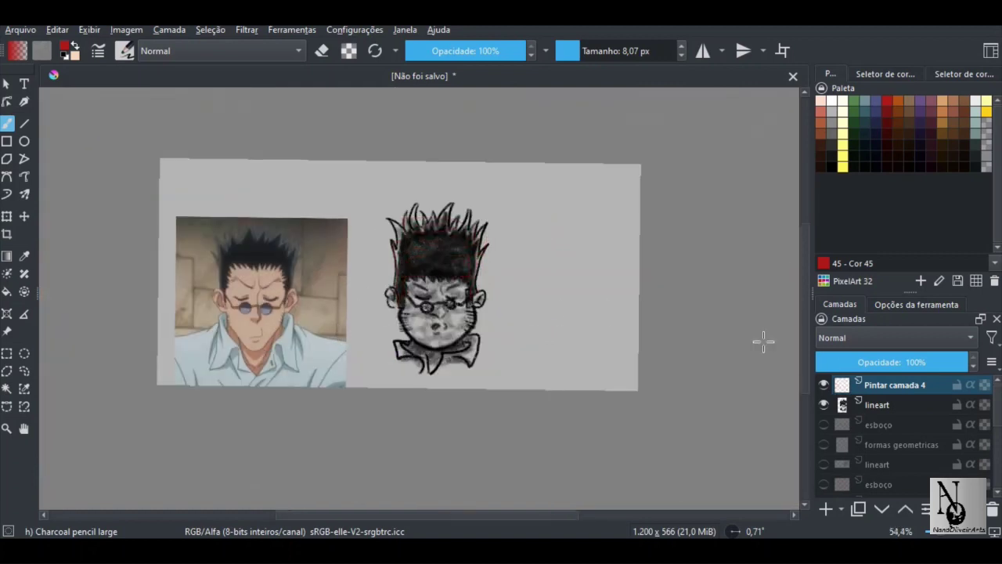
pyautogui.click(991, 510)
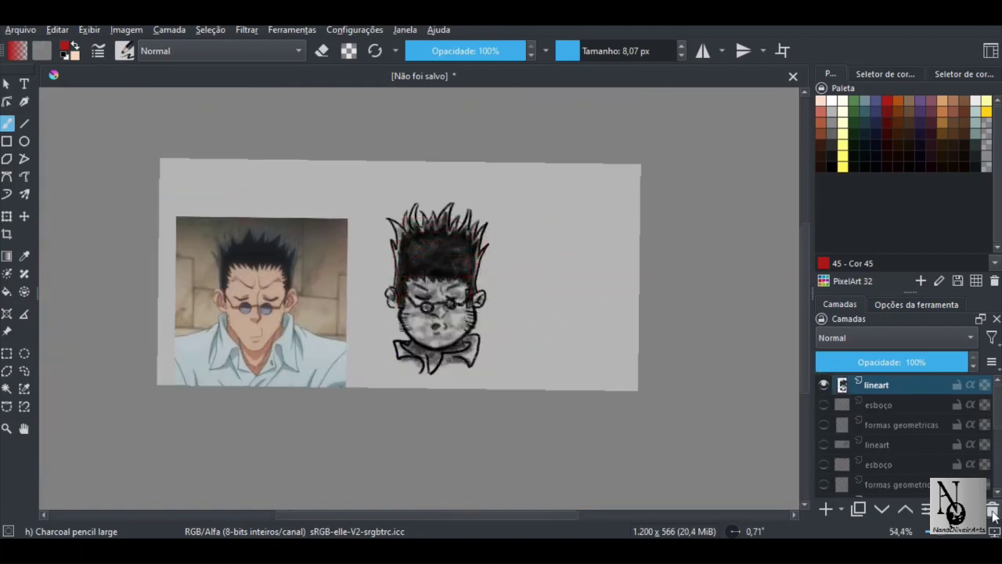
# Hide the lineart layer, then show and select the formas geometricas layer beneath it
pyautogui.click(823, 385)
pyautogui.click(823, 425)
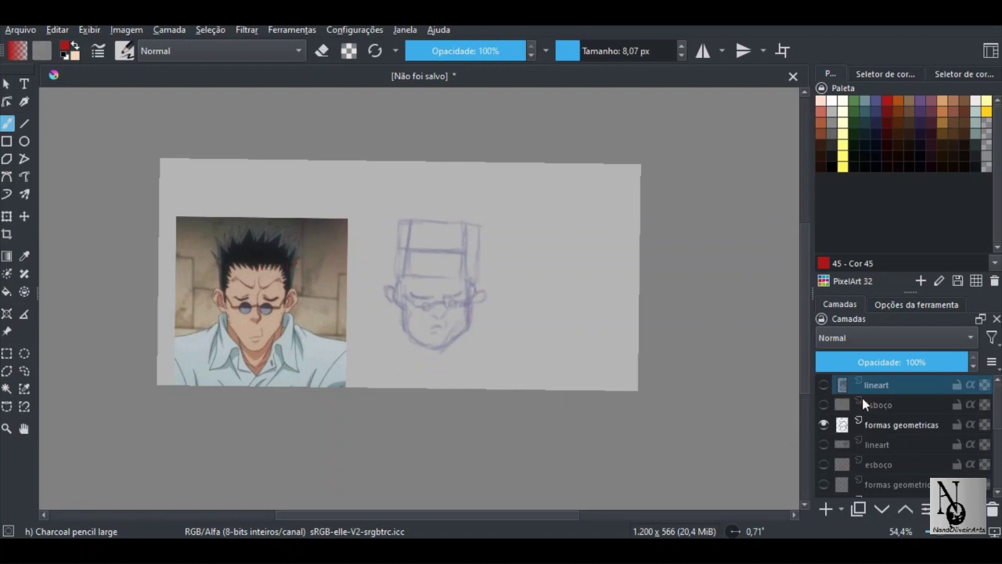
pyautogui.click(845, 426)
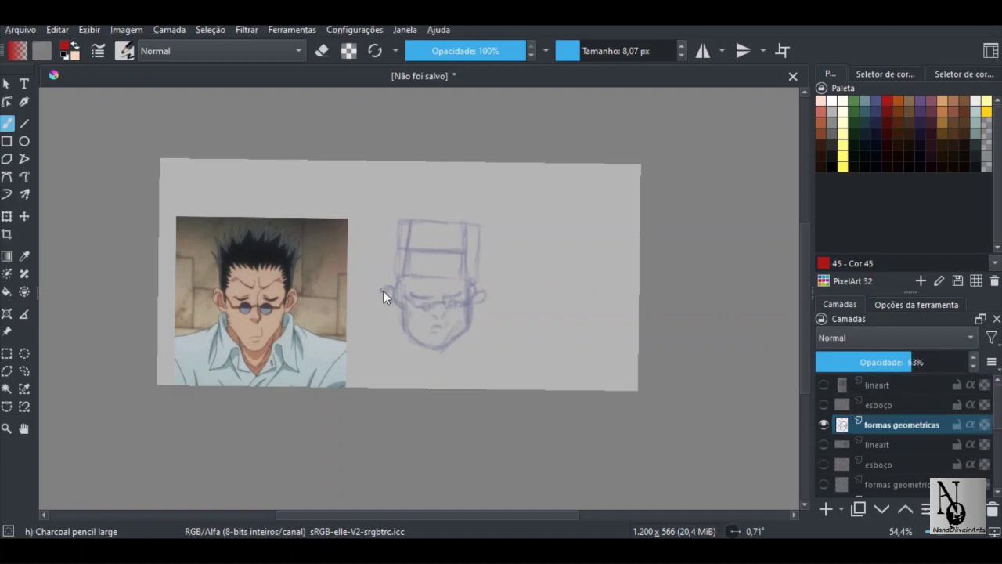
# Circle the top, front and side rectangles of the hair block-in in red
pyautogui.scroll(2, 456, 255)
pyautogui.moveTo(458, 240)
pyautogui.mouseDown()
pyautogui.moveTo(458, 252)
pyautogui.moveTo(452, 201)
pyautogui.moveTo(425, 227)
pyautogui.mouseUp()
pyautogui.moveTo(495, 227); pyautogui.dragTo(496, 229)
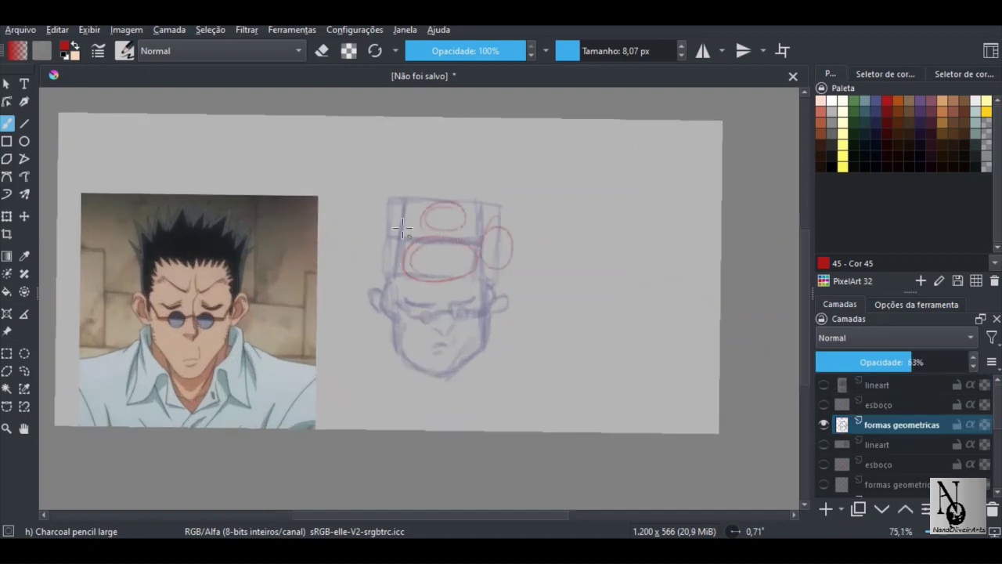
pyautogui.moveTo(402, 226); pyautogui.dragTo(399, 222)
# Undo the red circles drawn on the geometric hair blocks
pyautogui.hotkey('ctrl', 'z')
pyautogui.hotkey('ctrl', 'z')
pyautogui.hotkey('ctrl', 'z')
pyautogui.hotkey('ctrl', 'z')
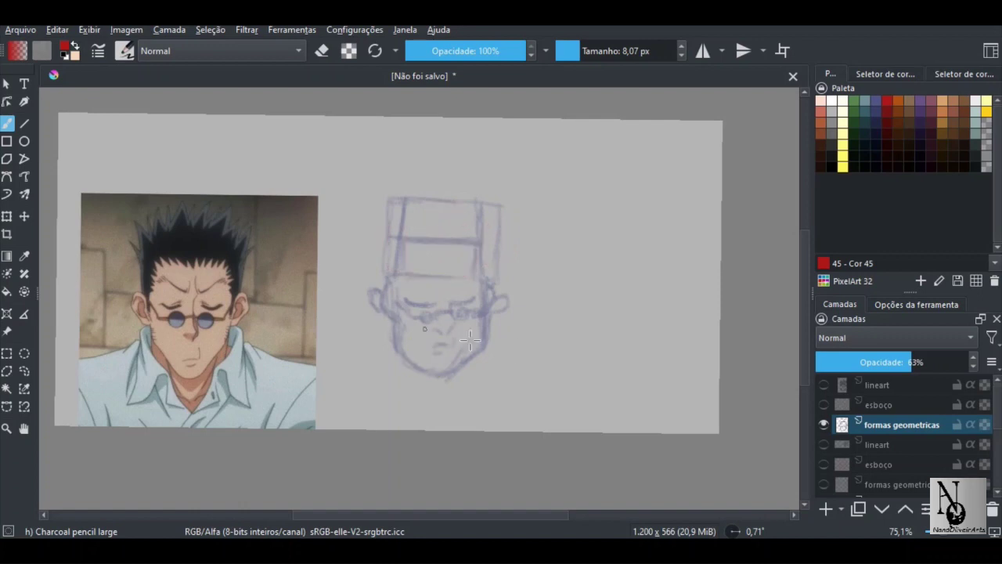
# Hide the formas geometricas layer and show the esboço layer in its place
pyautogui.click(825, 423)
pyautogui.click(824, 403)
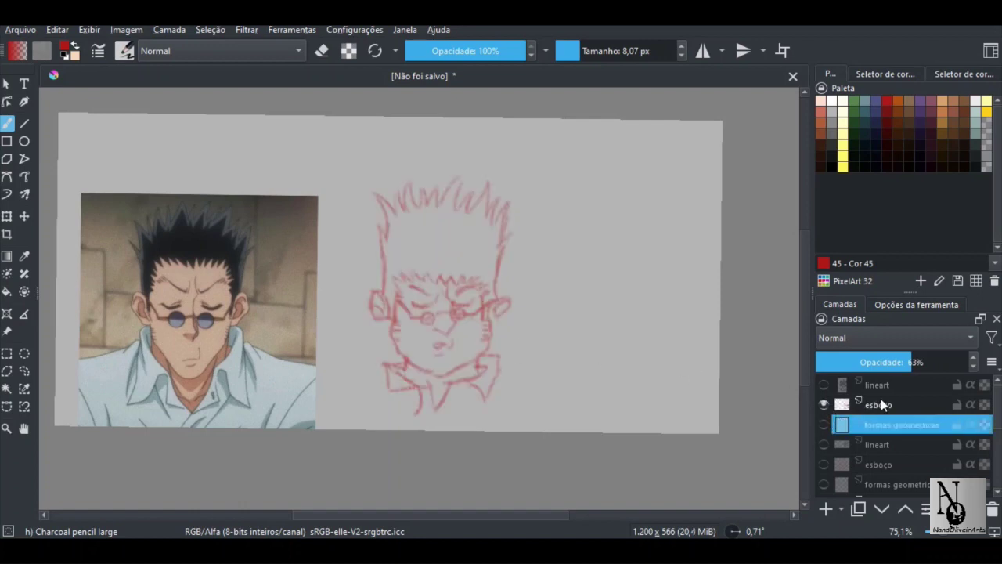
# Set the esboço layer's opacity to 100% and briefly show the formas geometricas layer beneath it for comparison
pyautogui.click(881, 400)
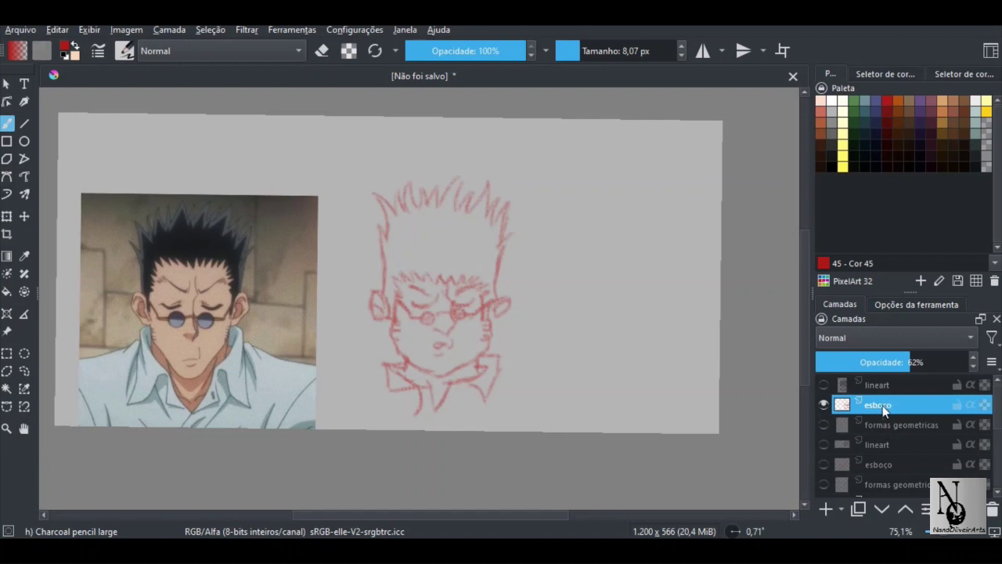
pyautogui.moveTo(902, 359); pyautogui.dragTo(969, 361)
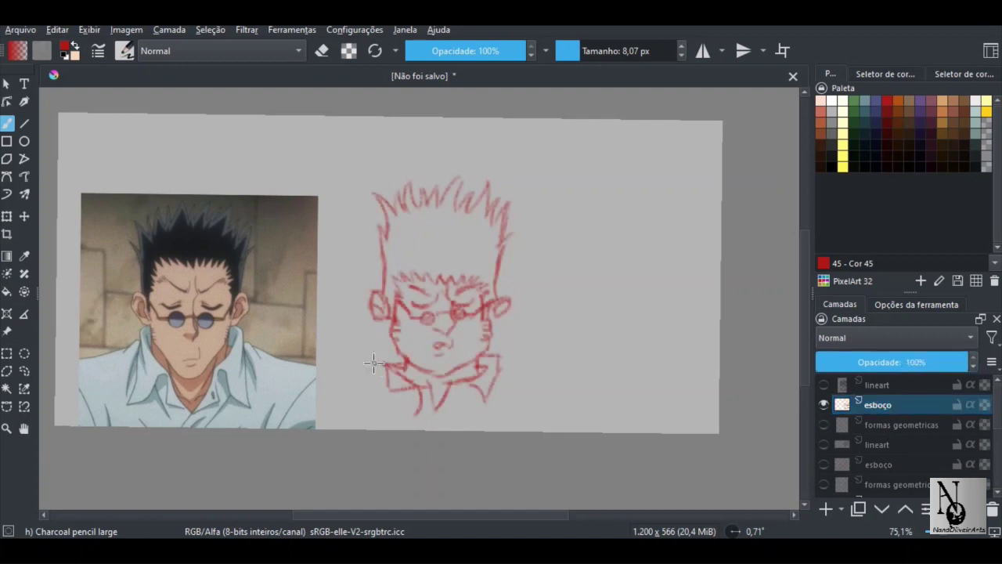
pyautogui.click(823, 424)
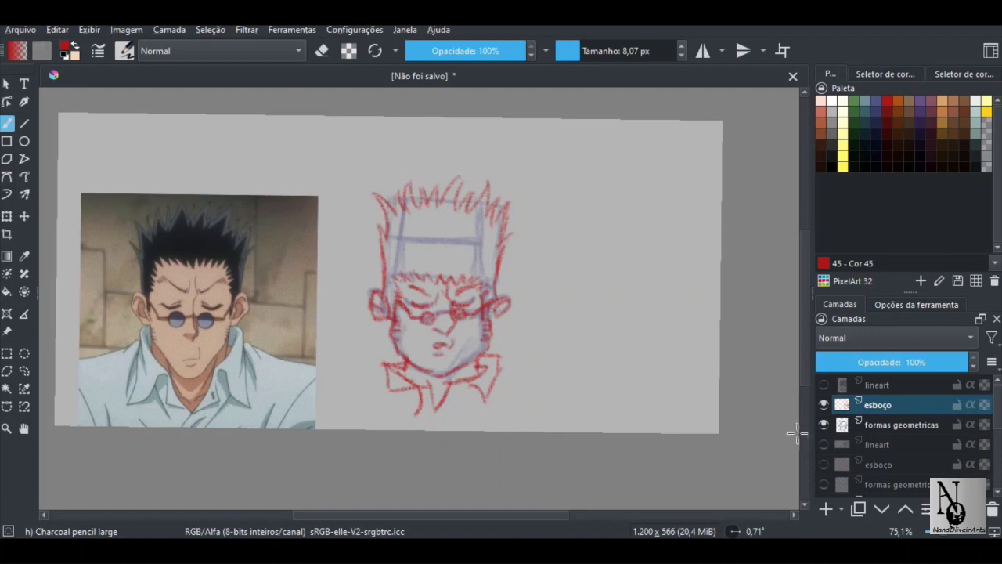
pyautogui.click(823, 424)
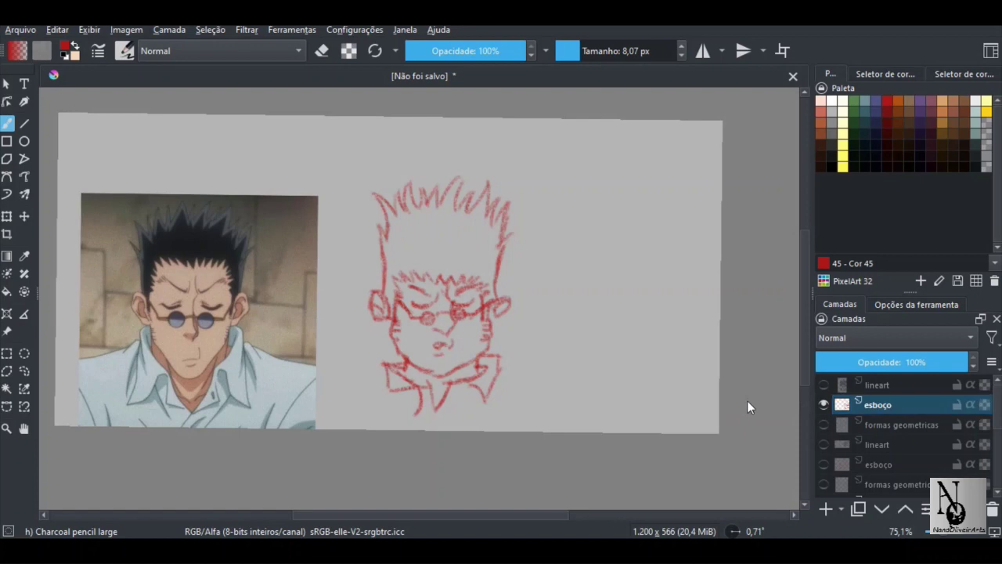
# Hide the esboço layer, show the lineart layer in its place and reset the canvas rotation to 0°
pyautogui.click(824, 404)
pyautogui.click(823, 384)
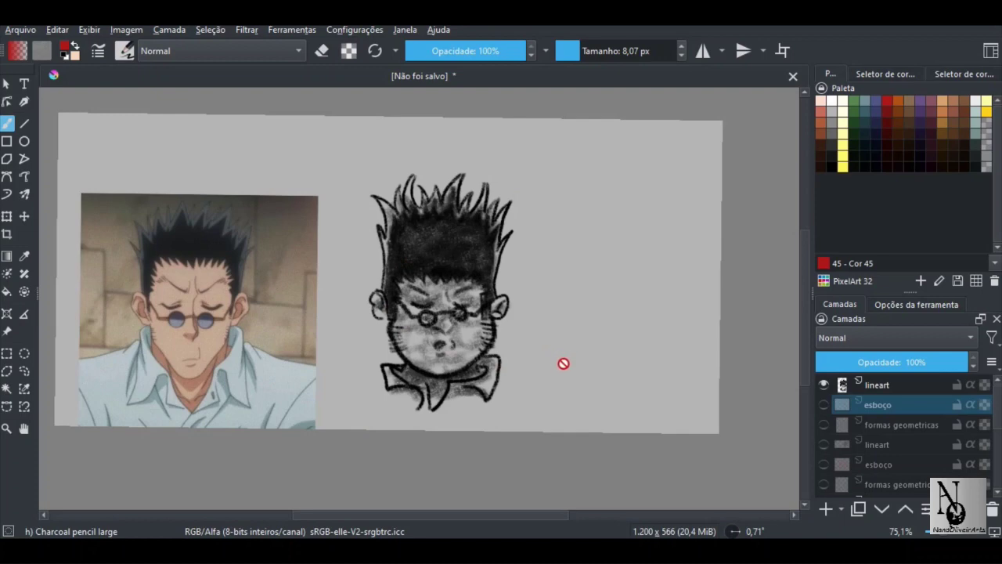
pyautogui.press('5')
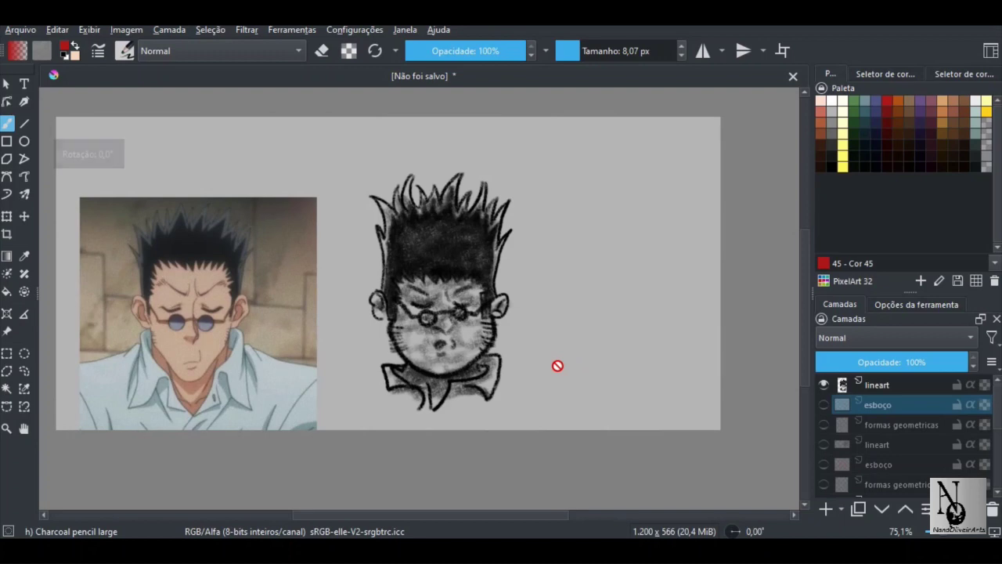